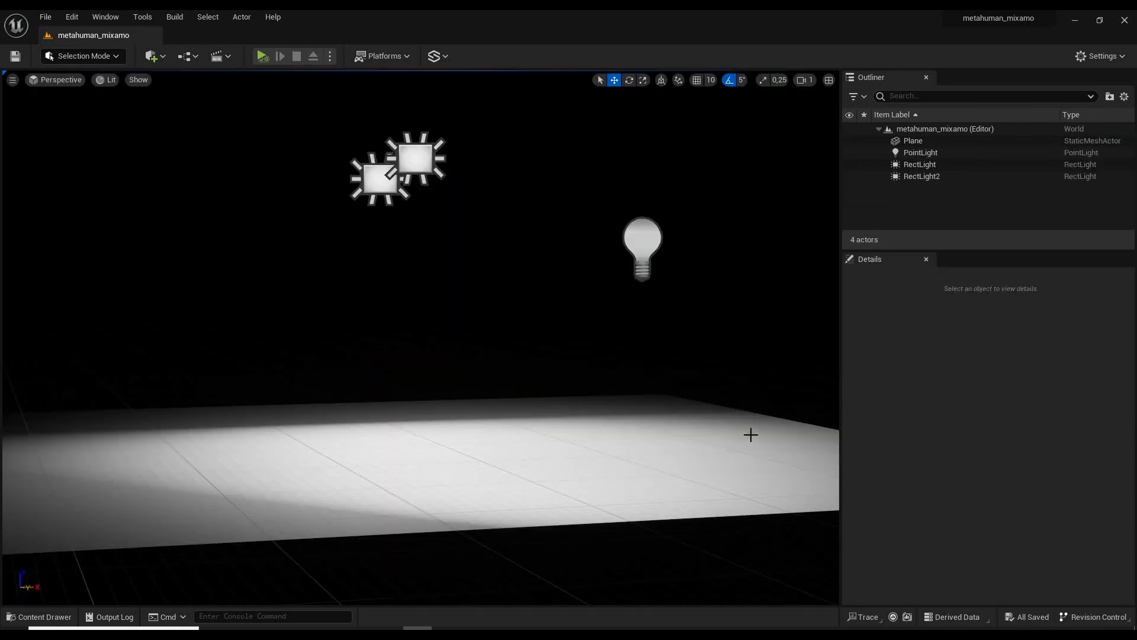
- Open Quixel Bridge and show the MetaHumans stored locally
{"action": "left_click", "coordinate": [166, 57]}
{"action": "left_click", "coordinate": [205, 102]}
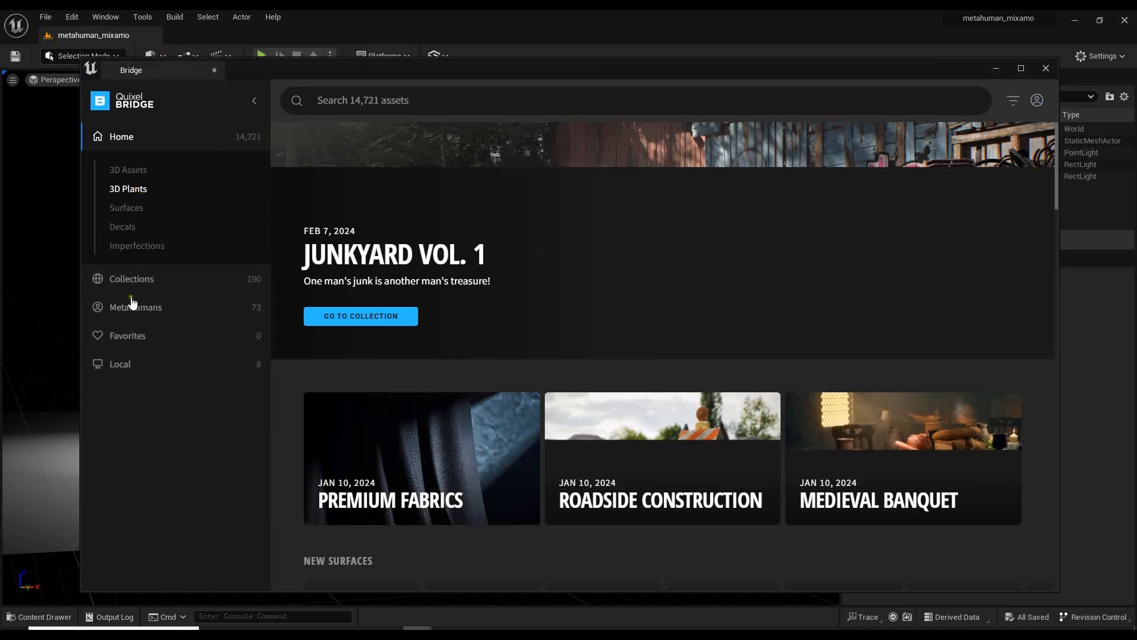
{"action": "left_click", "coordinate": [121, 364]}
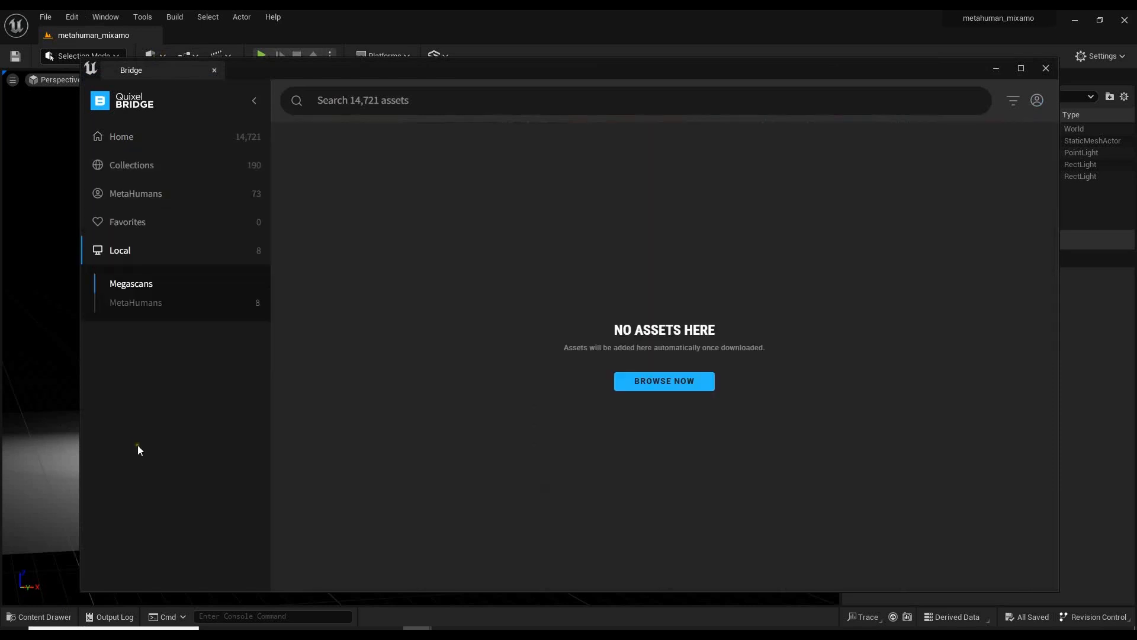
{"action": "left_click", "coordinate": [151, 303]}
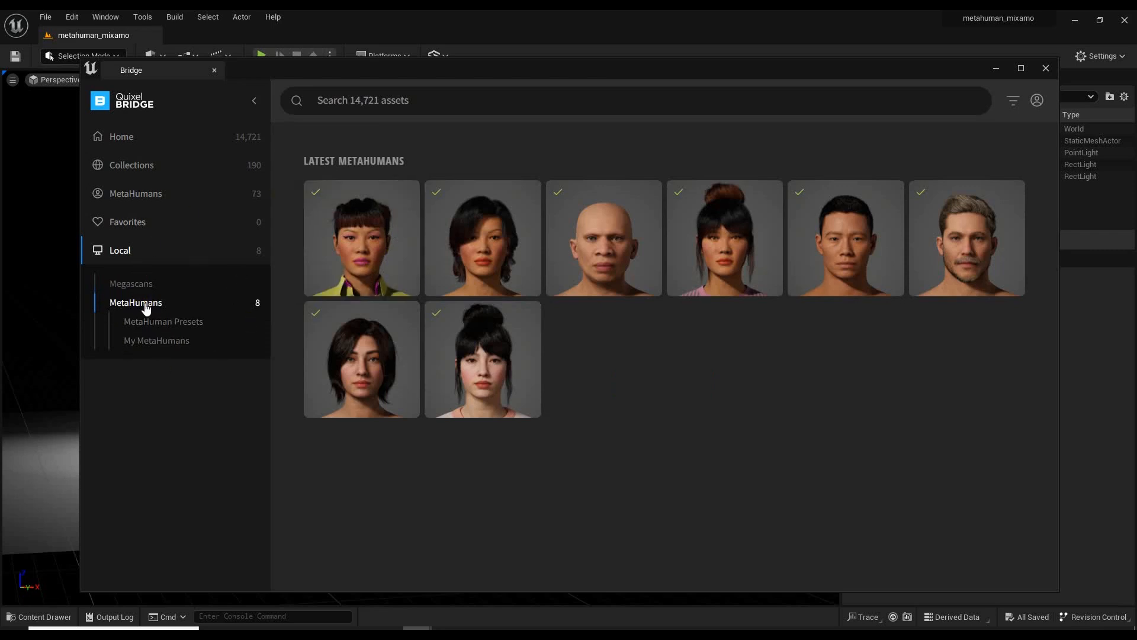
{"action": "left_click", "coordinate": [372, 239]}
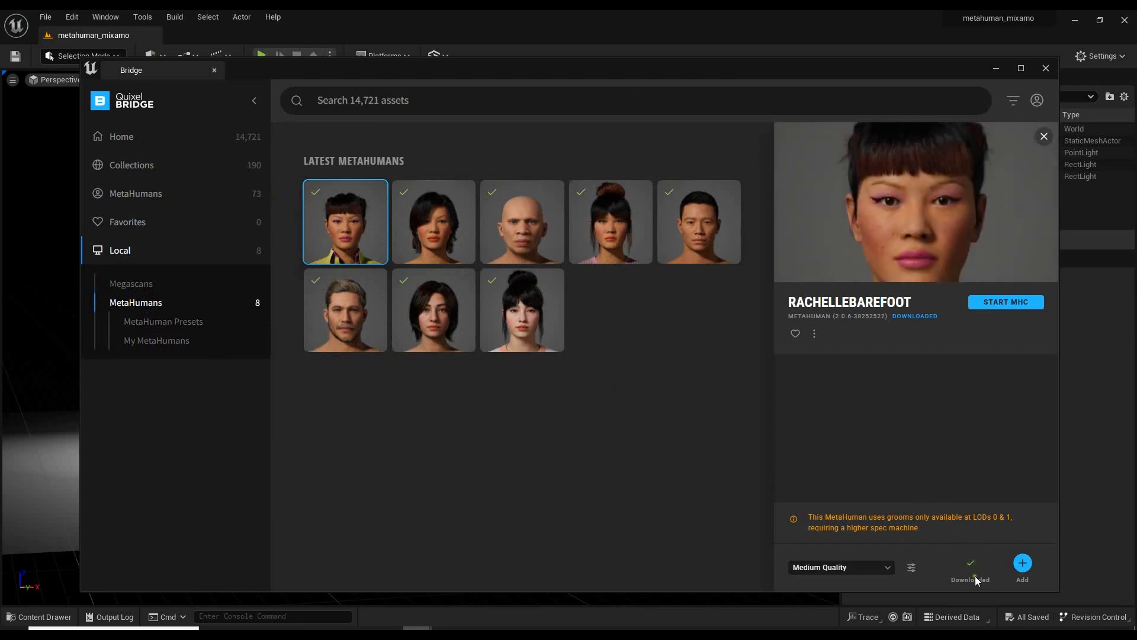
{"action": "left_click", "coordinate": [1039, 305]}
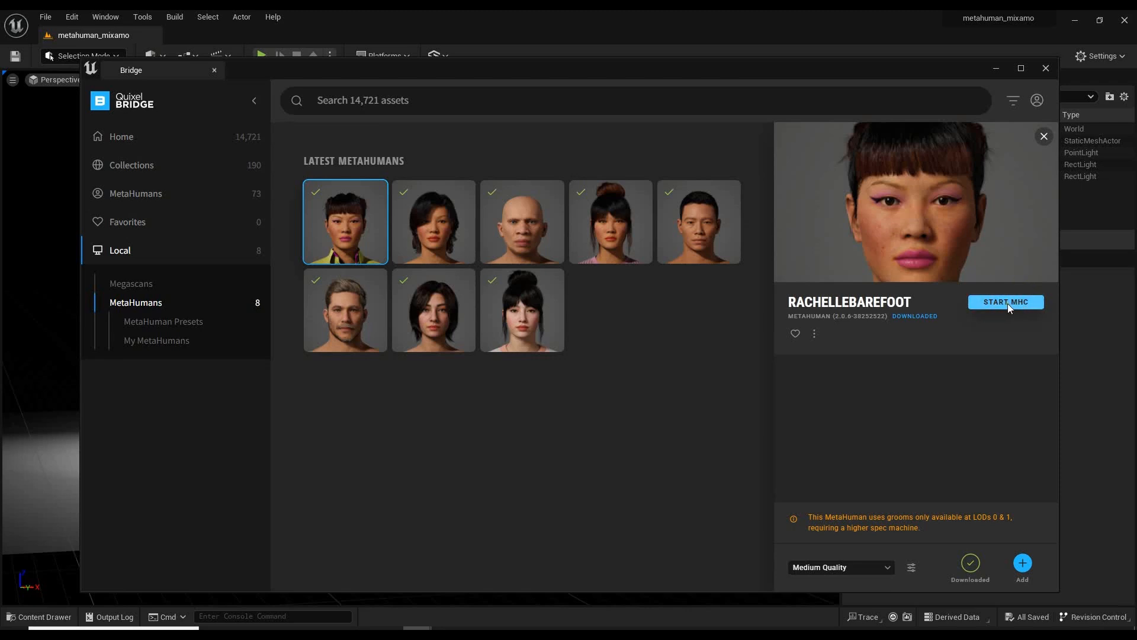
{"action": "left_click", "coordinate": [1008, 303]}
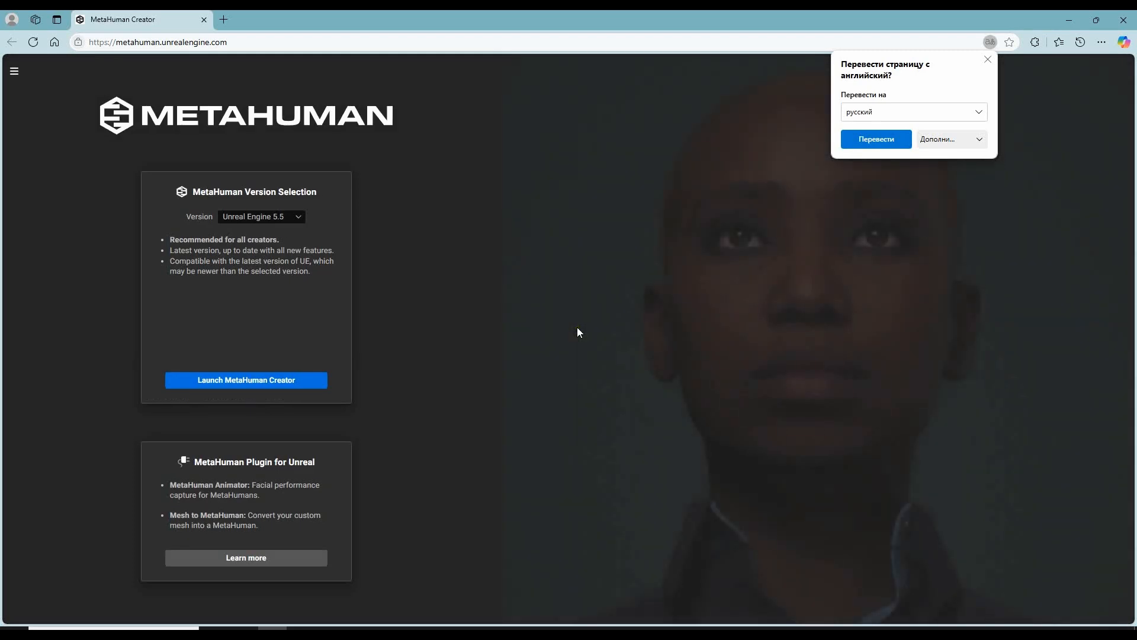
{"action": "left_click", "coordinate": [286, 217]}
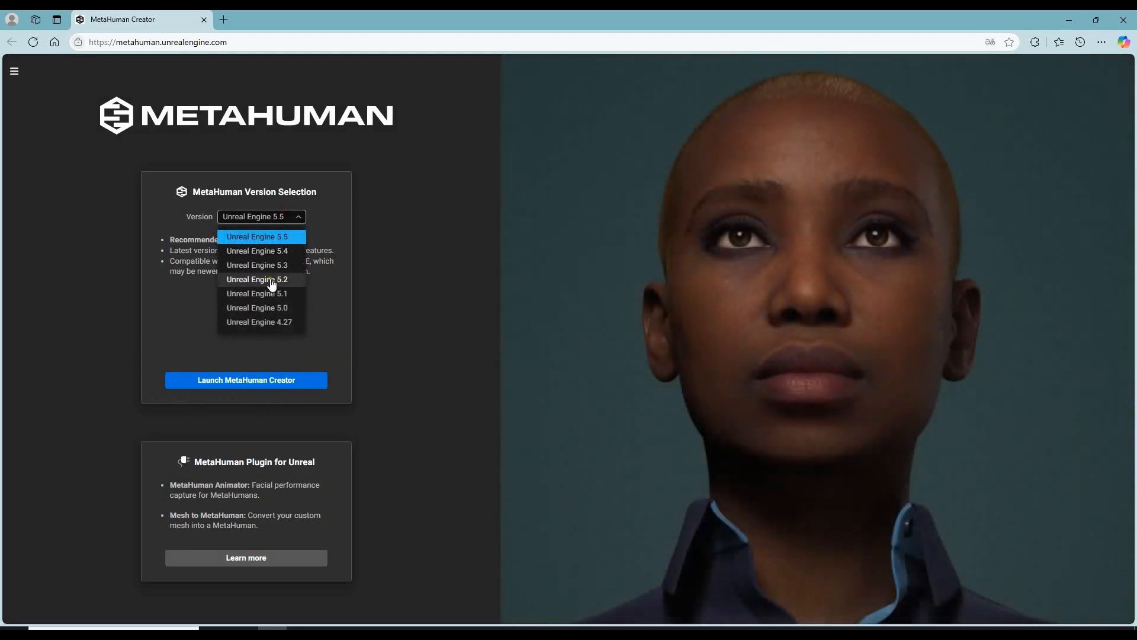
{"action": "left_click", "coordinate": [264, 279]}
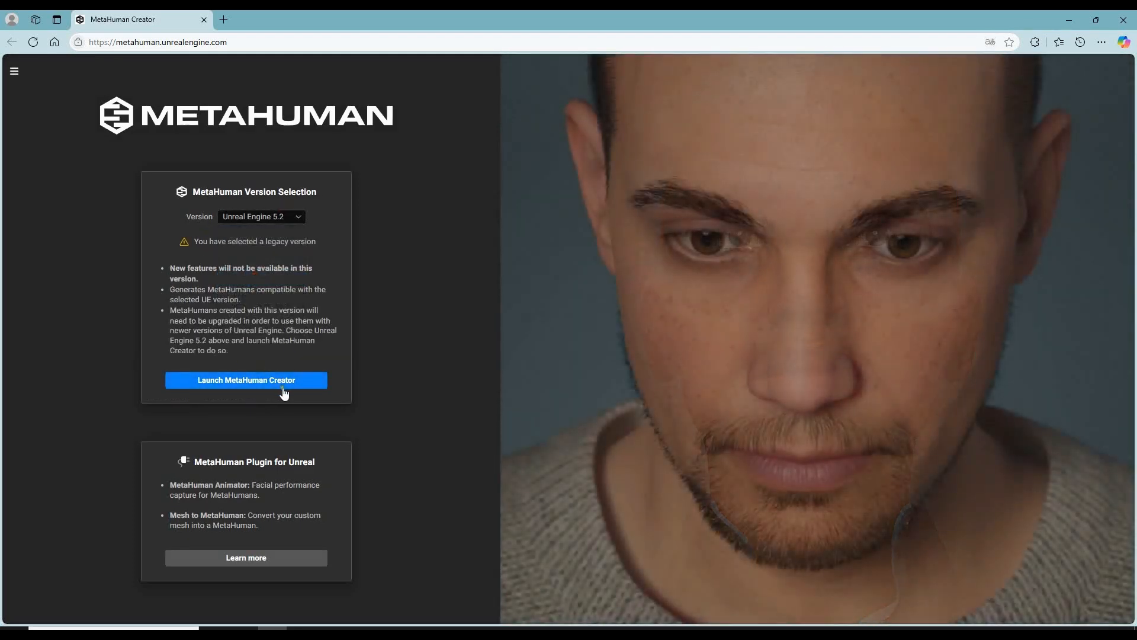
{"action": "left_click", "coordinate": [255, 377]}
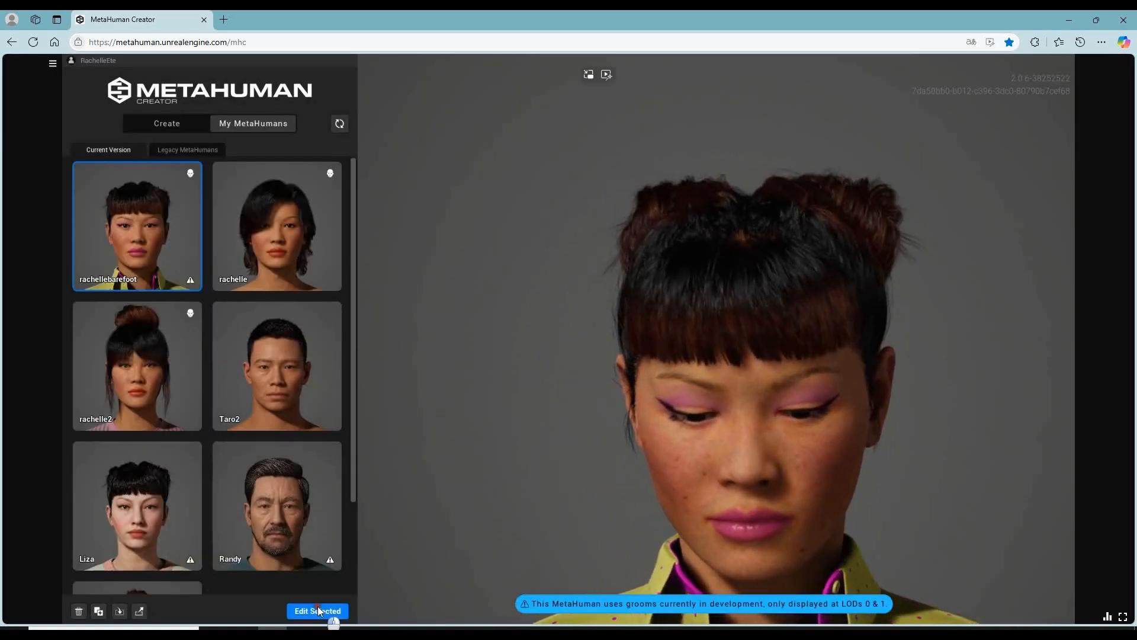
{"action": "left_click", "coordinate": [317, 610]}
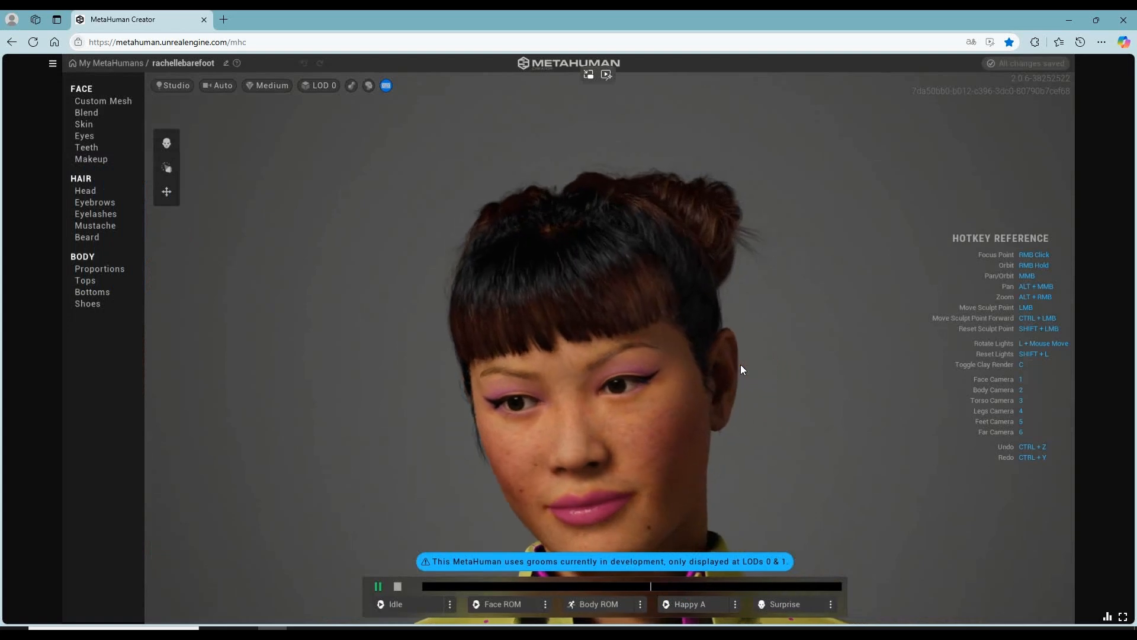
- Examine the character's full body and feet up close and open the body's Shoes options
{"action": "key", "text": "2"}
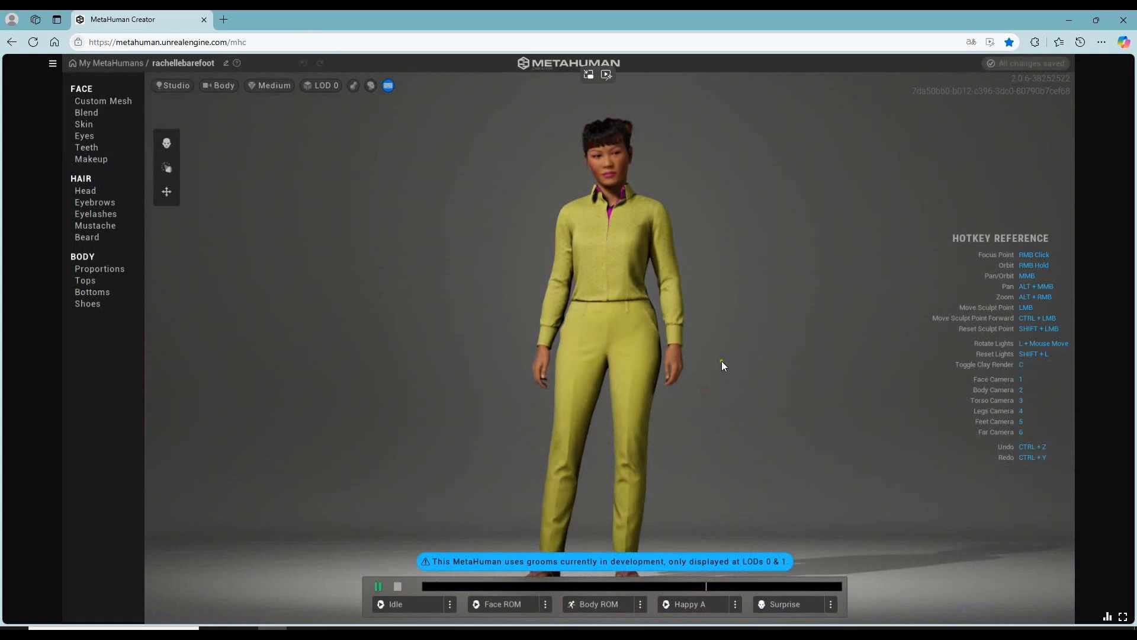
{"action": "middle_click_drag", "start_coordinate": [722, 361], "coordinate": [715, 294]}
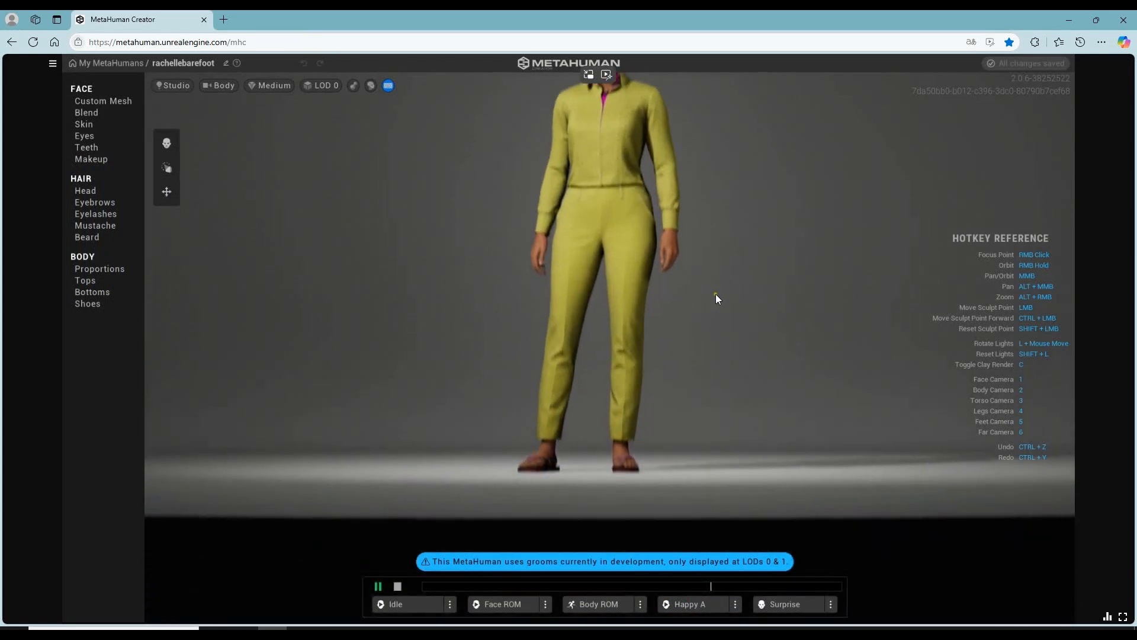
{"action": "scroll", "coordinate": [678, 422], "scroll_direction": "up", "scroll_amount": 5}
{"action": "left_click_drag", "start_coordinate": [770, 304], "coordinate": [747, 340]}
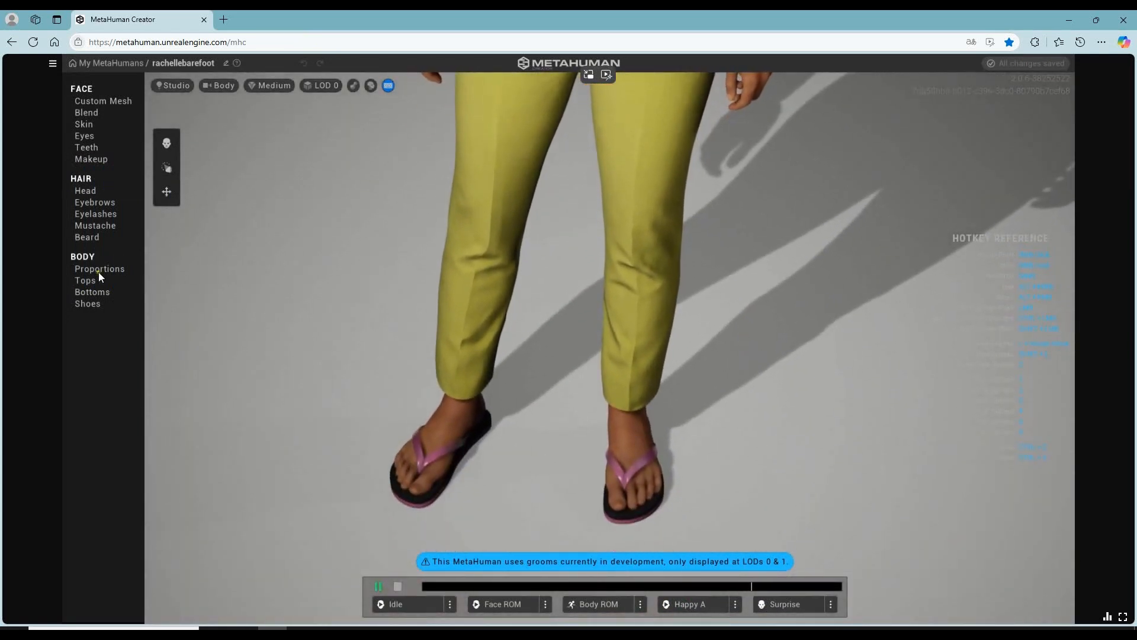
{"action": "left_click", "coordinate": [88, 304]}
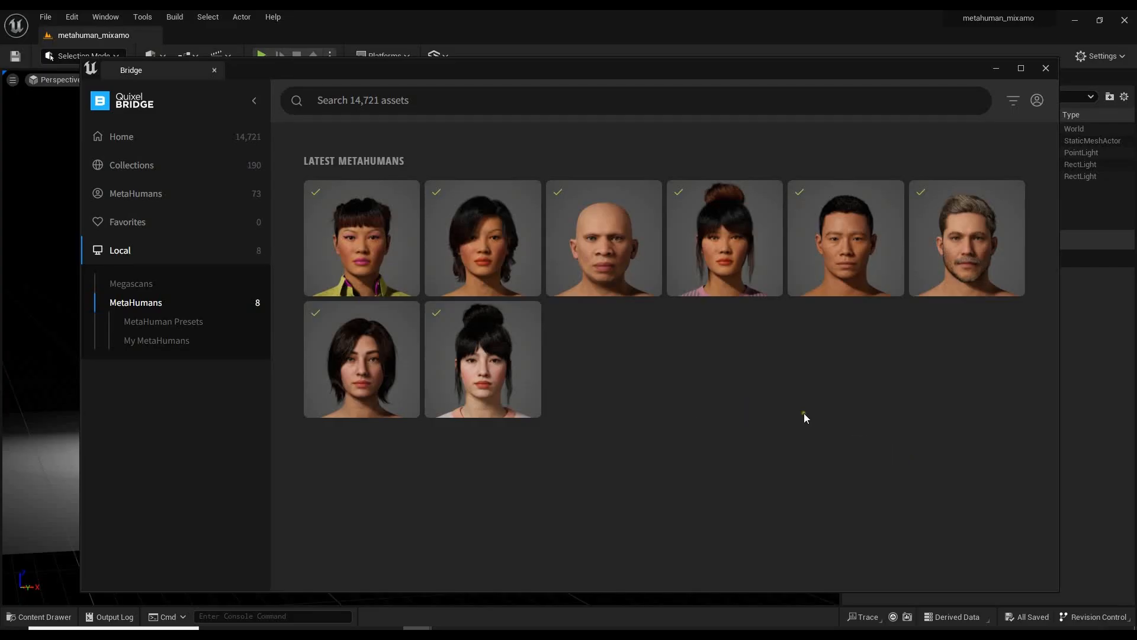
- Switch back to Bridge in Unreal Editor, view the rachellebarefoot asset's details, and close Bridge
{"action": "left_click_drag", "start_coordinate": [688, 74], "coordinate": [639, 71]}
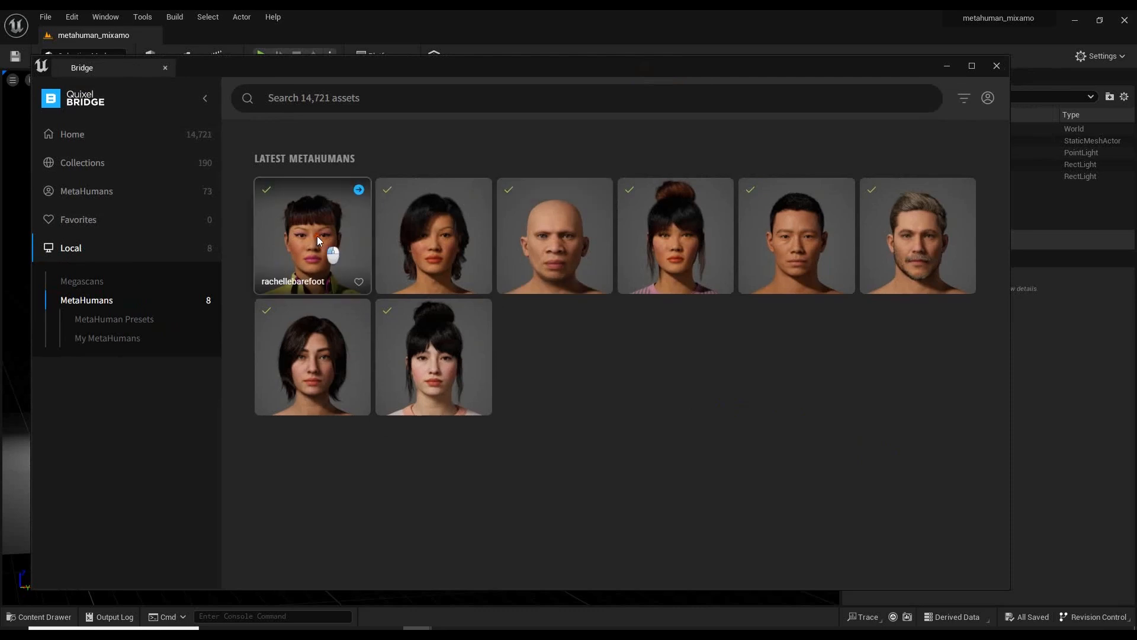
{"action": "left_click", "coordinate": [317, 236]}
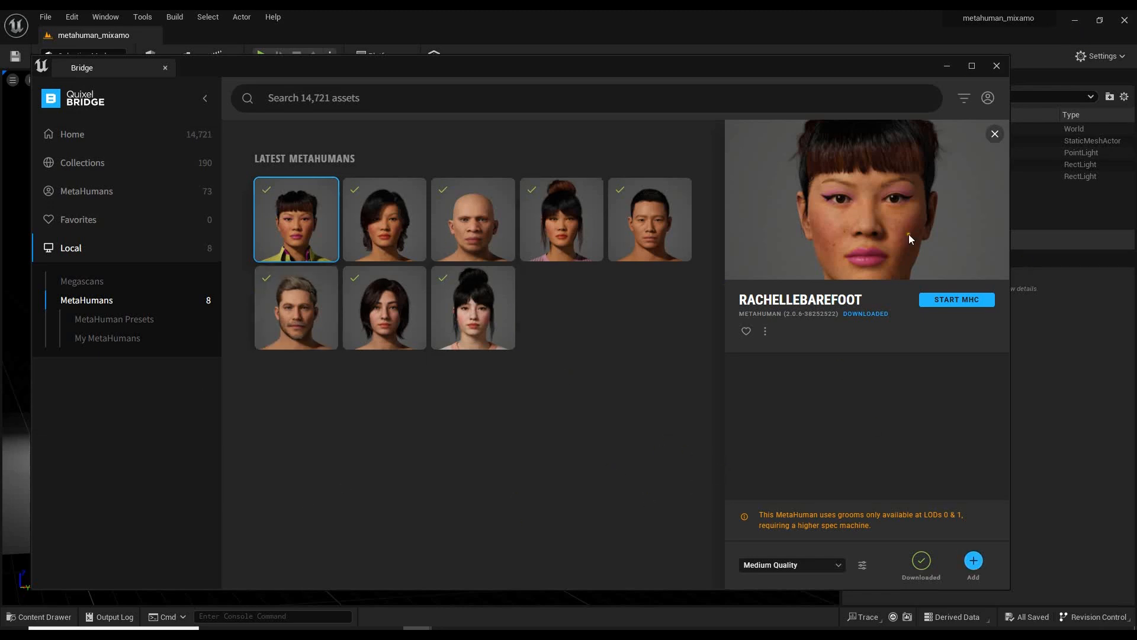
{"action": "left_click", "coordinate": [998, 67]}
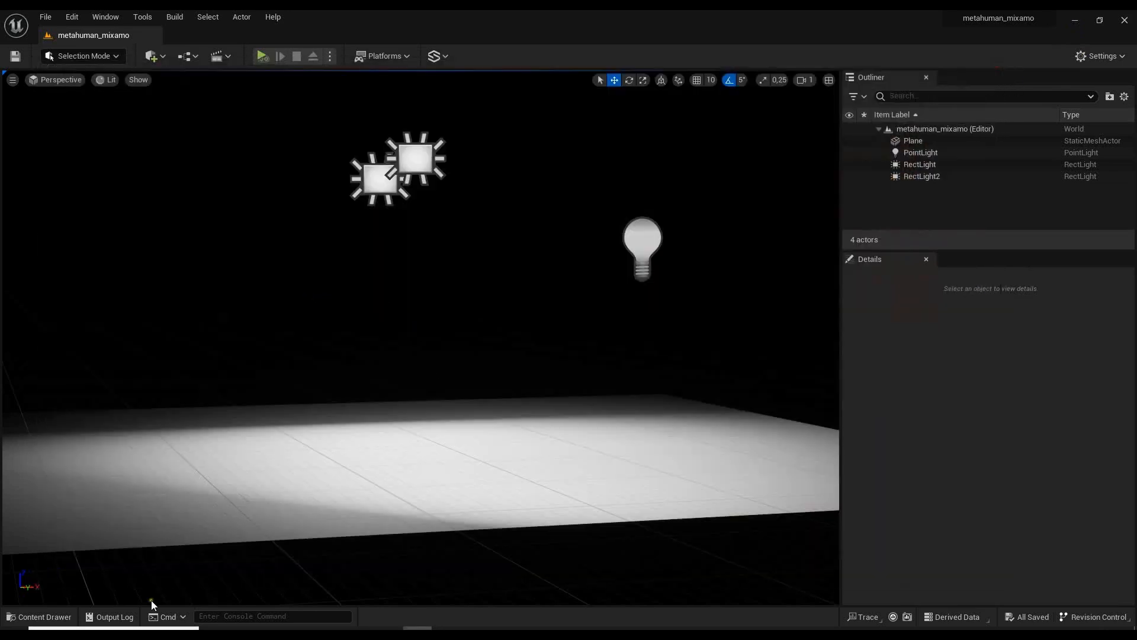
- Browse the project's content to the rachellebarefoot folder inside MetaHumans, with the content browser enlarged
{"action": "left_click", "coordinate": [49, 620]}
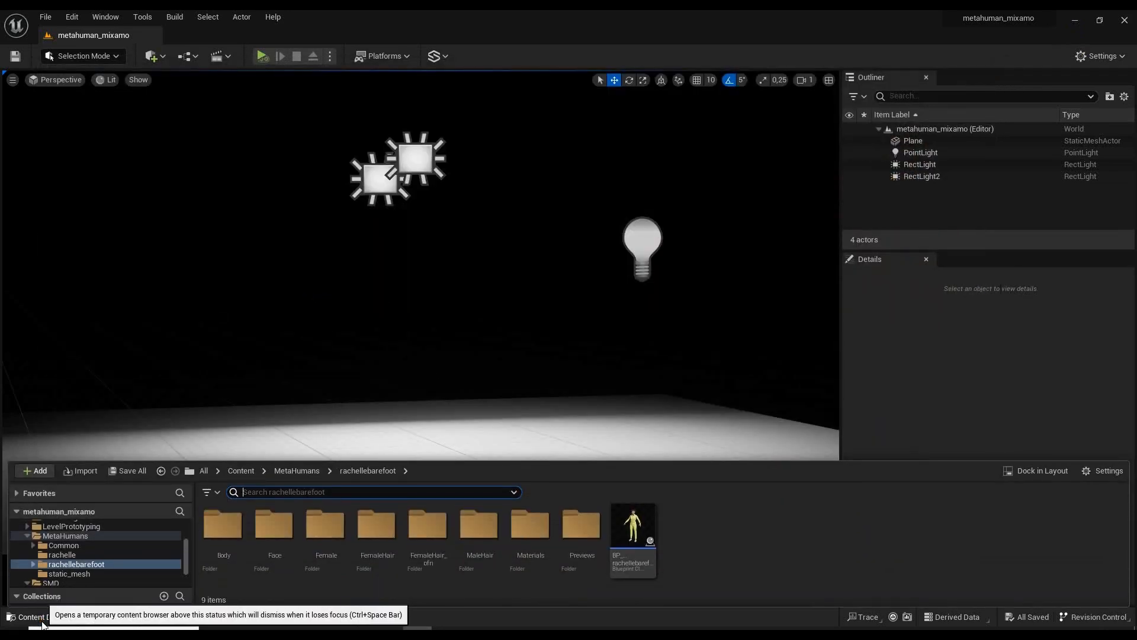
{"action": "left_click_drag", "start_coordinate": [612, 461], "coordinate": [616, 414]}
{"action": "scroll", "coordinate": [104, 527], "scroll_direction": "up", "scroll_amount": 4}
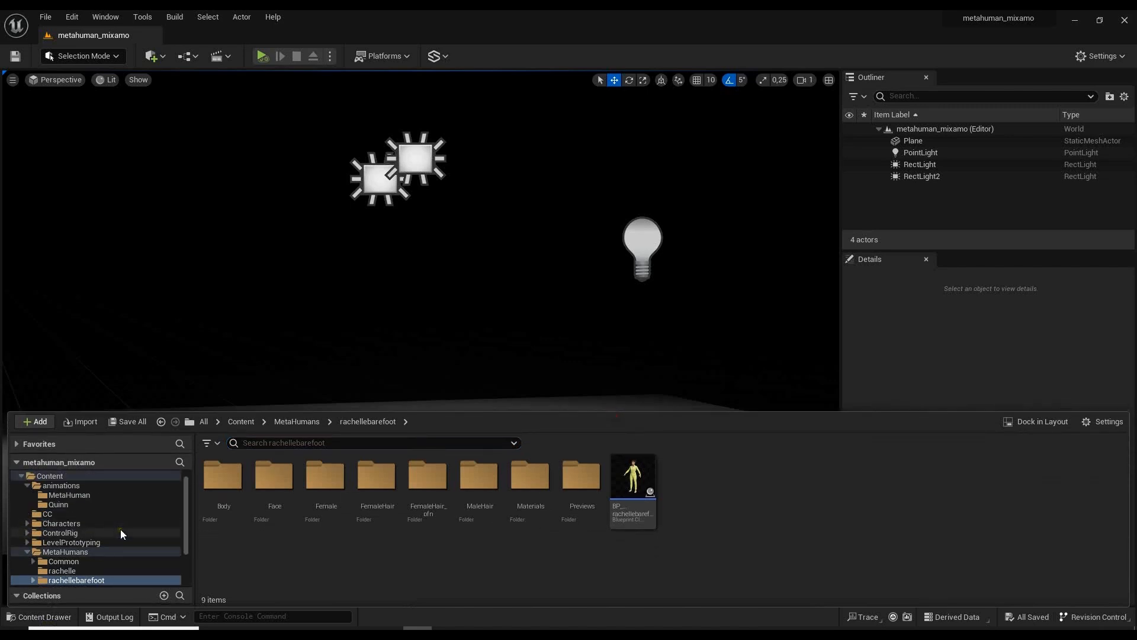
{"action": "left_click", "coordinate": [43, 475]}
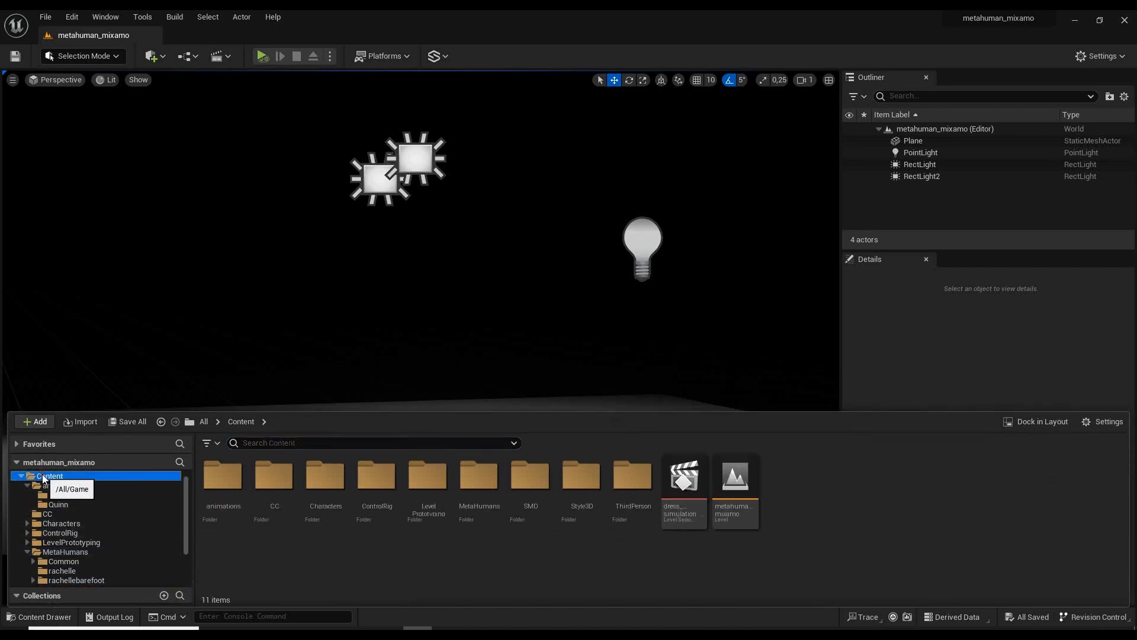
{"action": "left_click", "coordinate": [75, 552]}
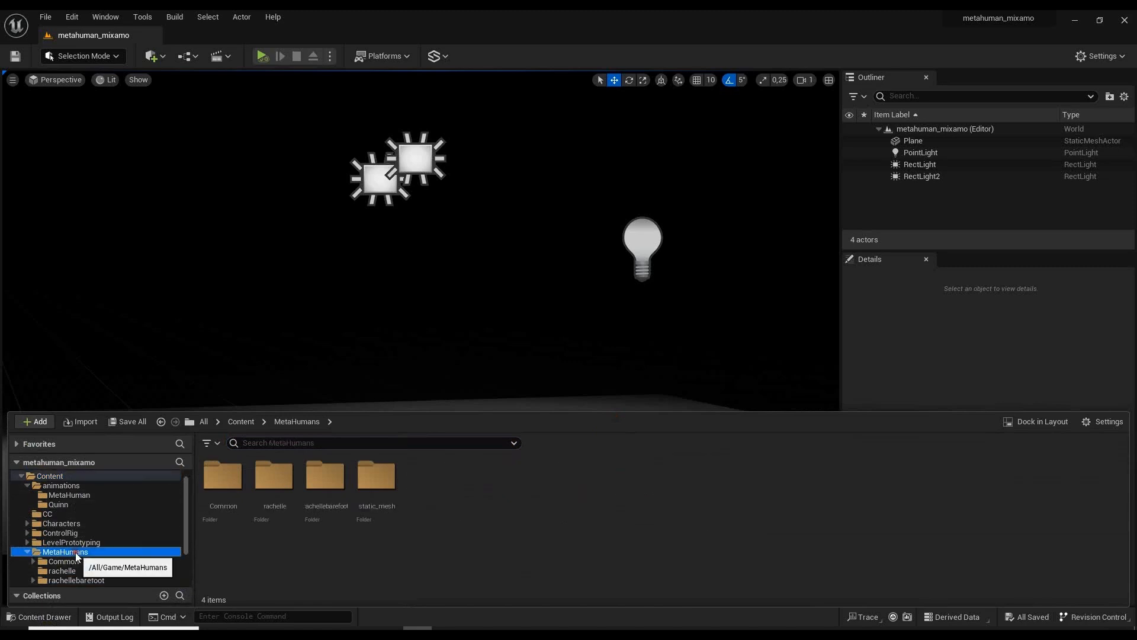
{"action": "left_click", "coordinate": [89, 581]}
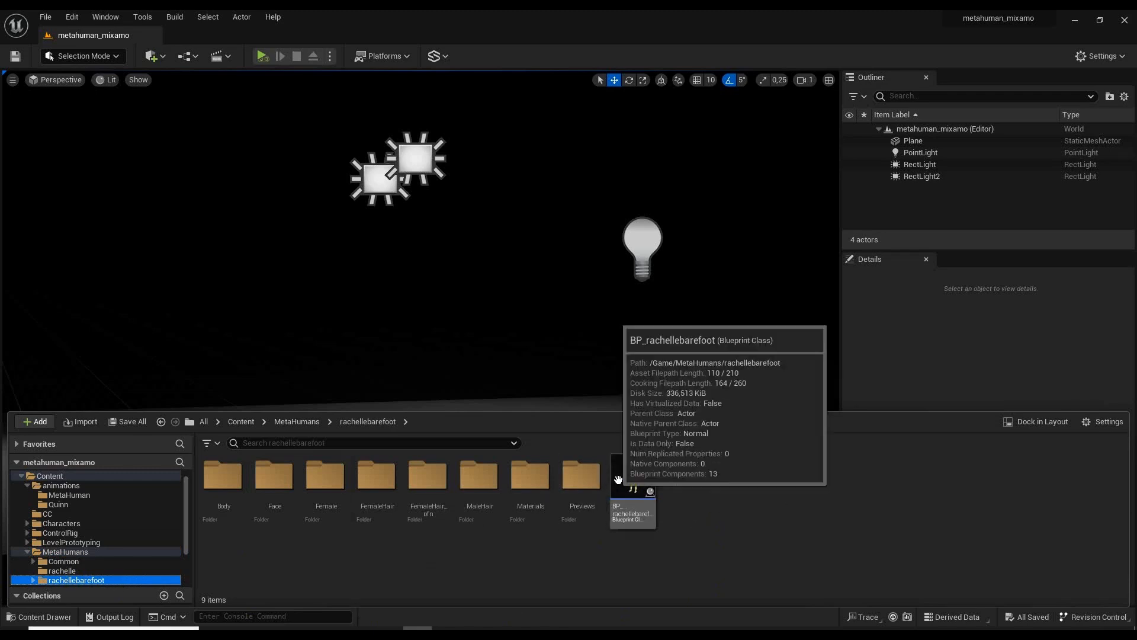
{"action": "left_click_drag", "start_coordinate": [587, 409], "coordinate": [497, 329]}
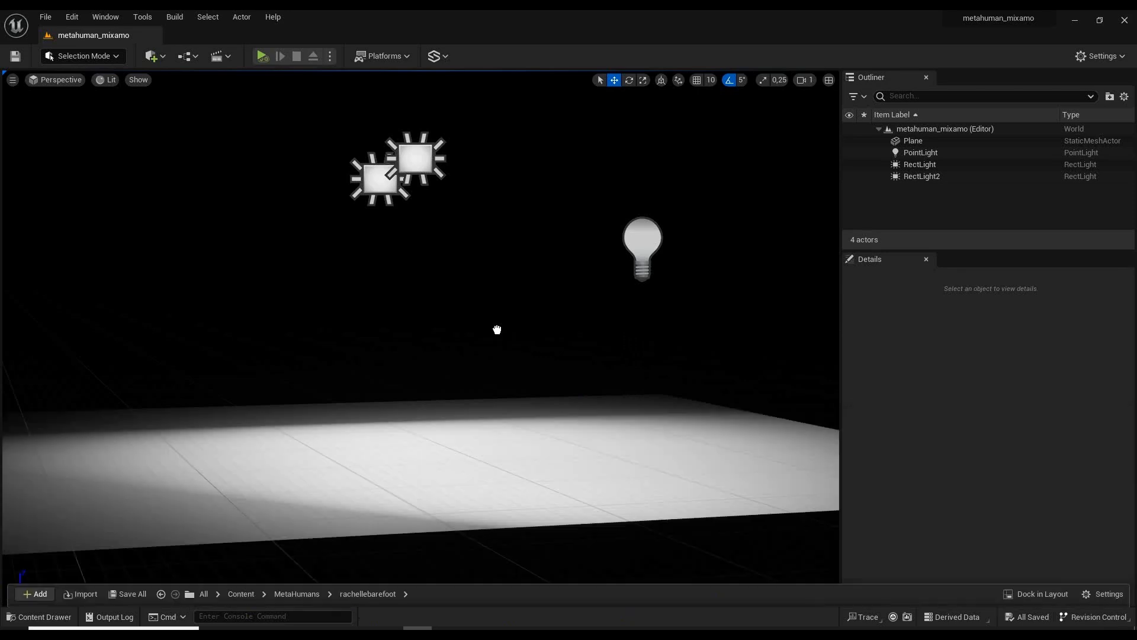
{"action": "left_click_drag", "start_coordinate": [497, 329], "coordinate": [369, 342]}
{"action": "left_click_drag", "start_coordinate": [421, 313], "coordinate": [411, 350]}
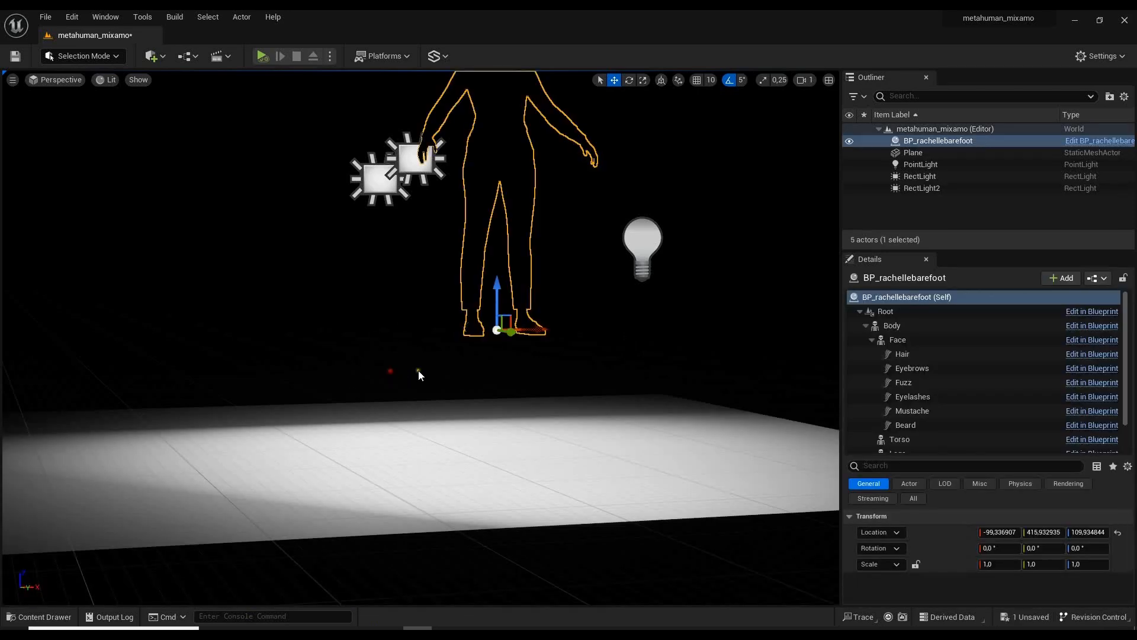
{"action": "left_click", "coordinate": [419, 375]}
- Reset BP_rachellebarefoot's location to the default 0, 0, 0 and deselect the character
{"action": "left_click", "coordinate": [942, 141]}
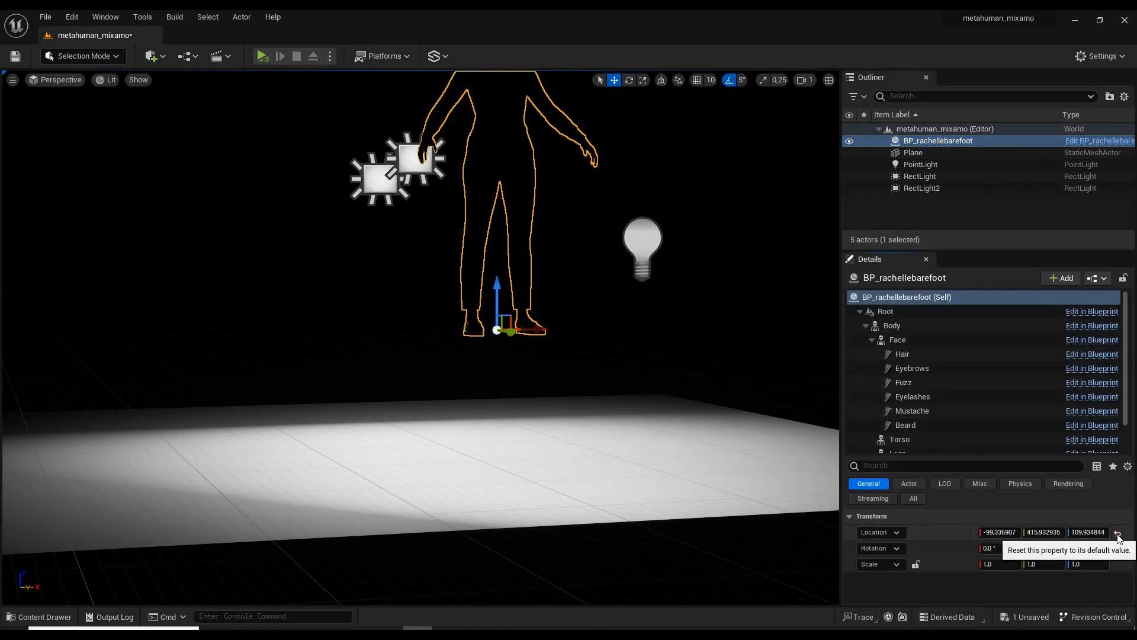
{"action": "left_click", "coordinate": [1118, 533]}
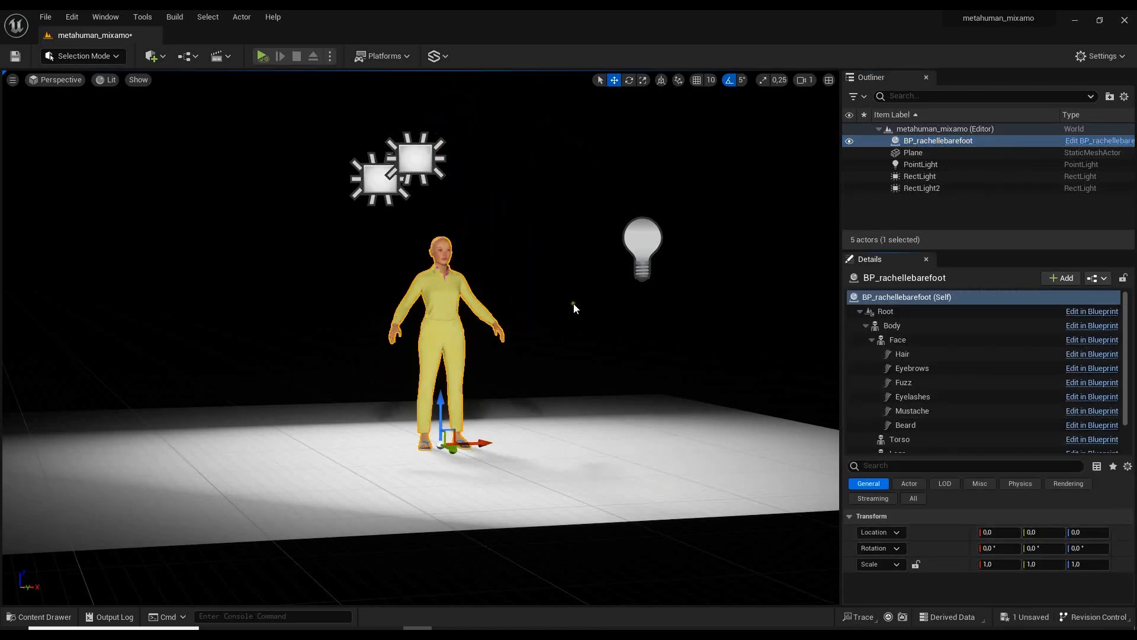
{"action": "left_click", "coordinate": [621, 353]}
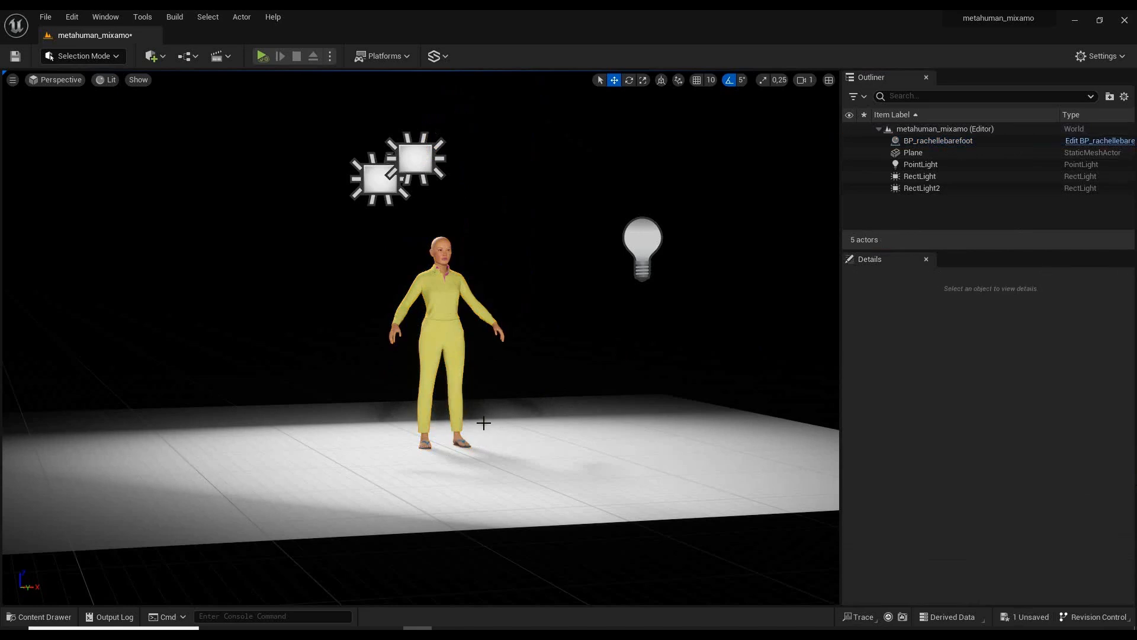
- Select the character placed in the level and open its BP_rachellebarefoot blueprint for editing
{"action": "scroll", "coordinate": [457, 435], "scroll_direction": "up", "scroll_amount": 3}
{"action": "scroll", "coordinate": [436, 419], "scroll_direction": "up", "scroll_amount": 2}
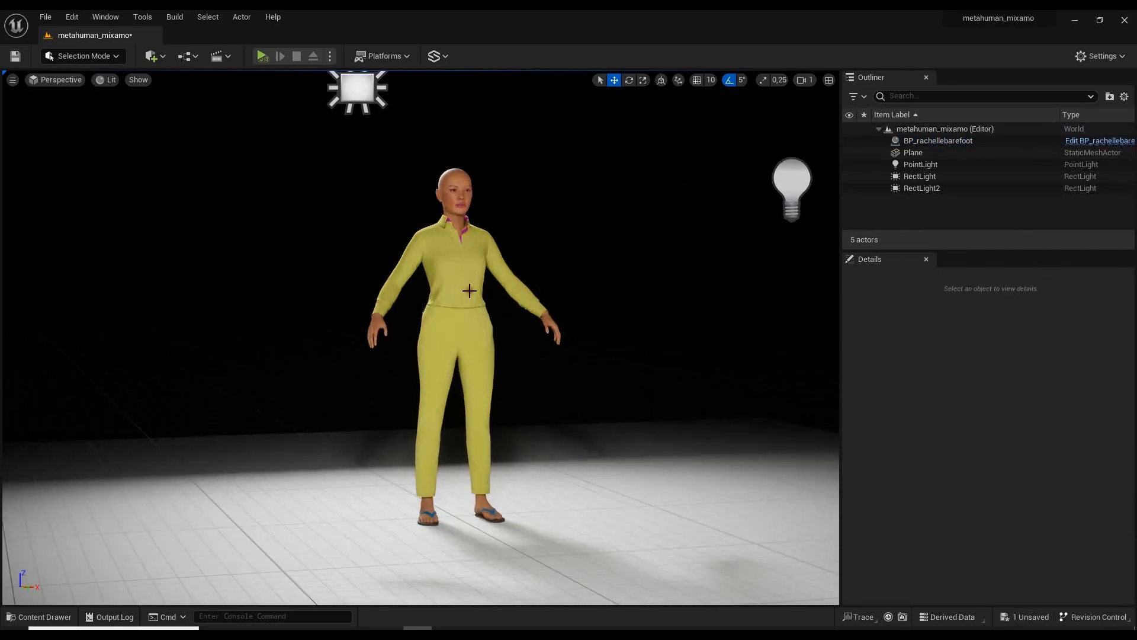
{"action": "left_click", "coordinate": [469, 290]}
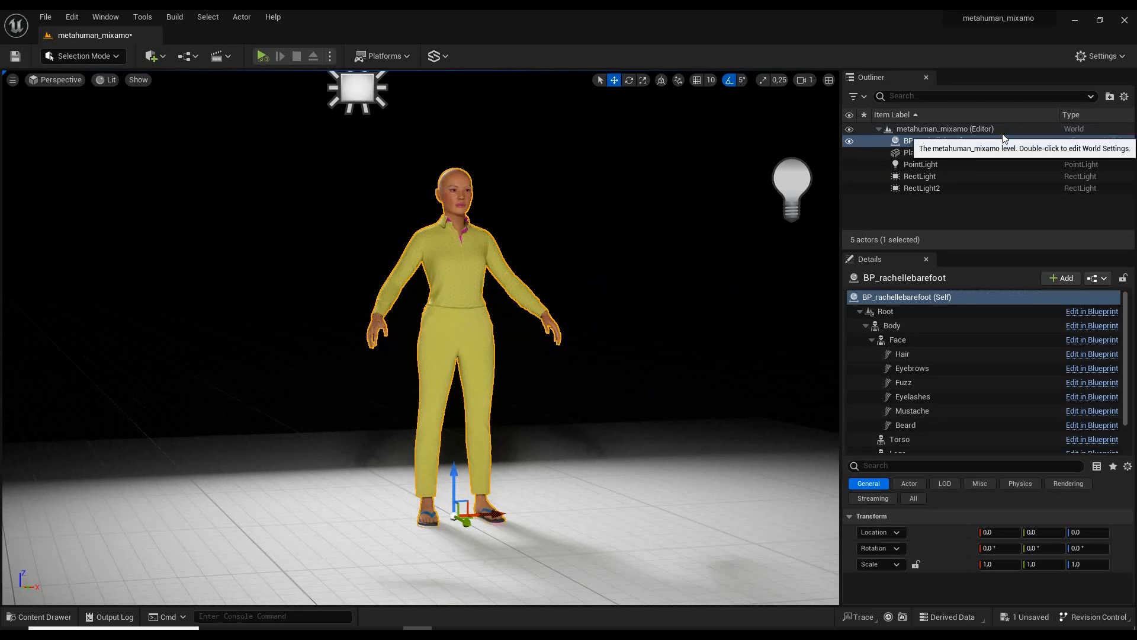
{"action": "left_click", "coordinate": [1118, 146]}
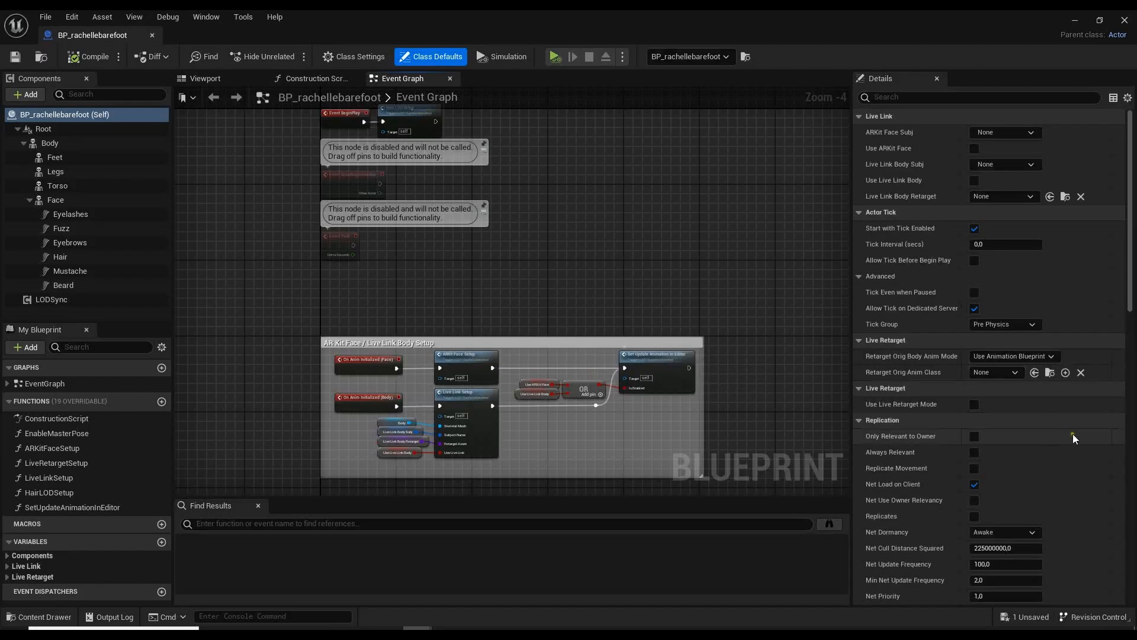
- Set the LODSync component's Forced LOD to 1 and compile the blueprint
{"action": "left_click", "coordinate": [52, 299]}
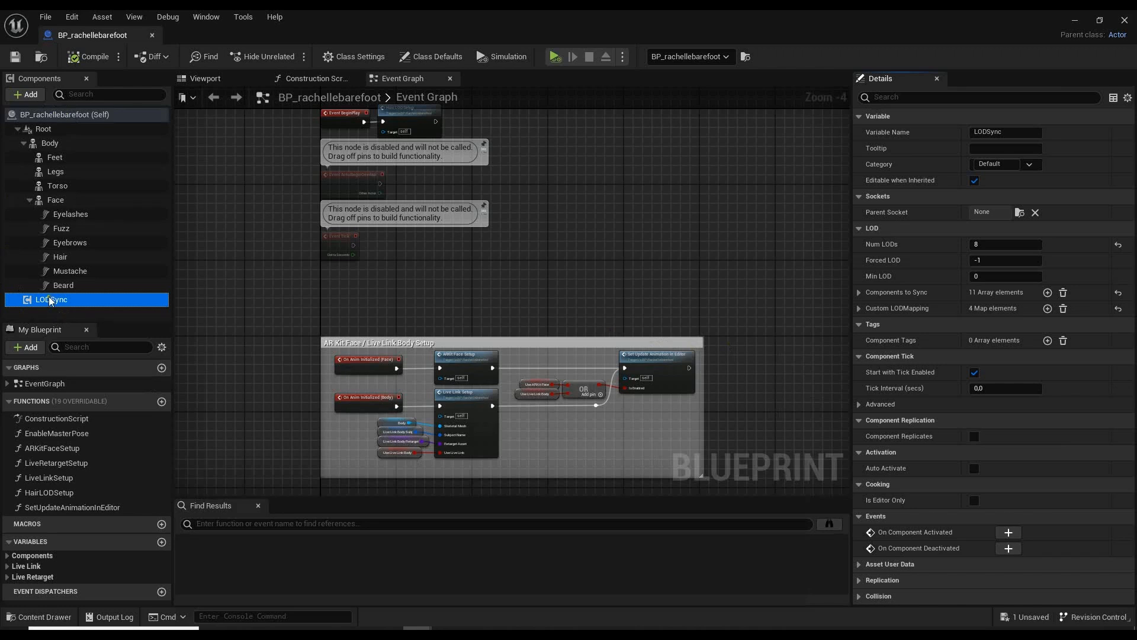
{"action": "mouse_move", "coordinate": [45, 303]}
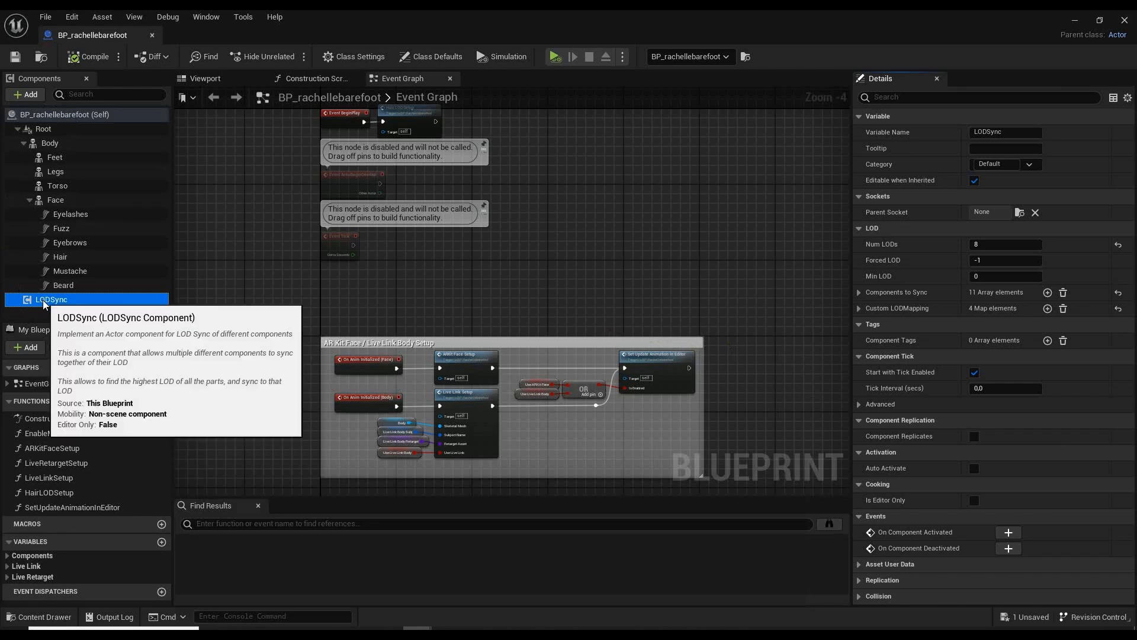
{"action": "left_click", "coordinate": [1001, 260]}
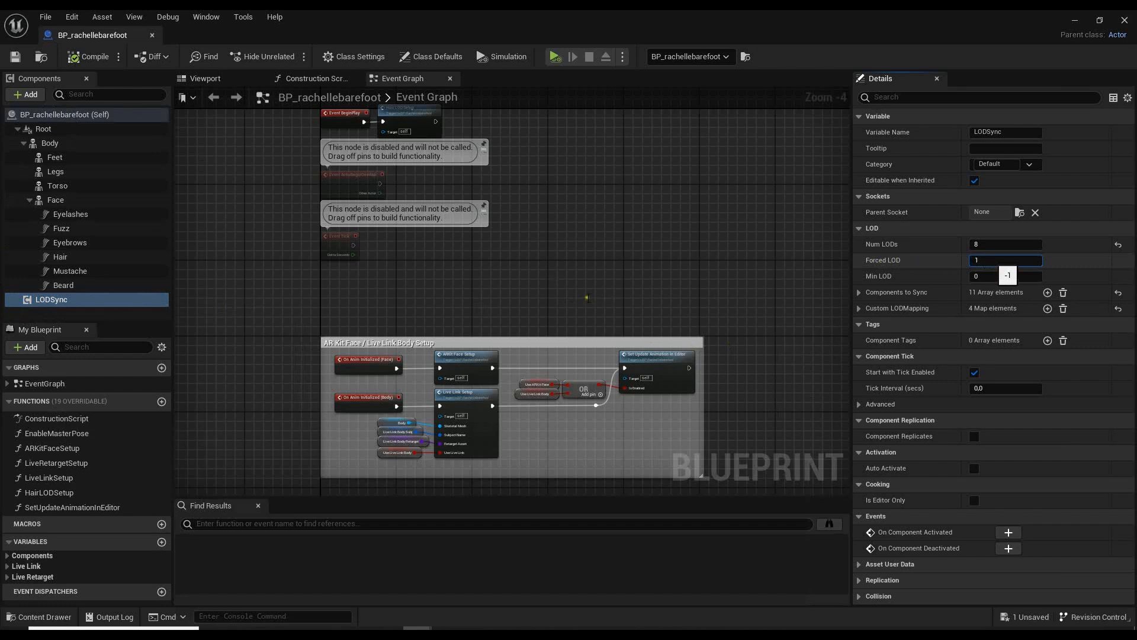
{"action": "key", "text": "Return"}
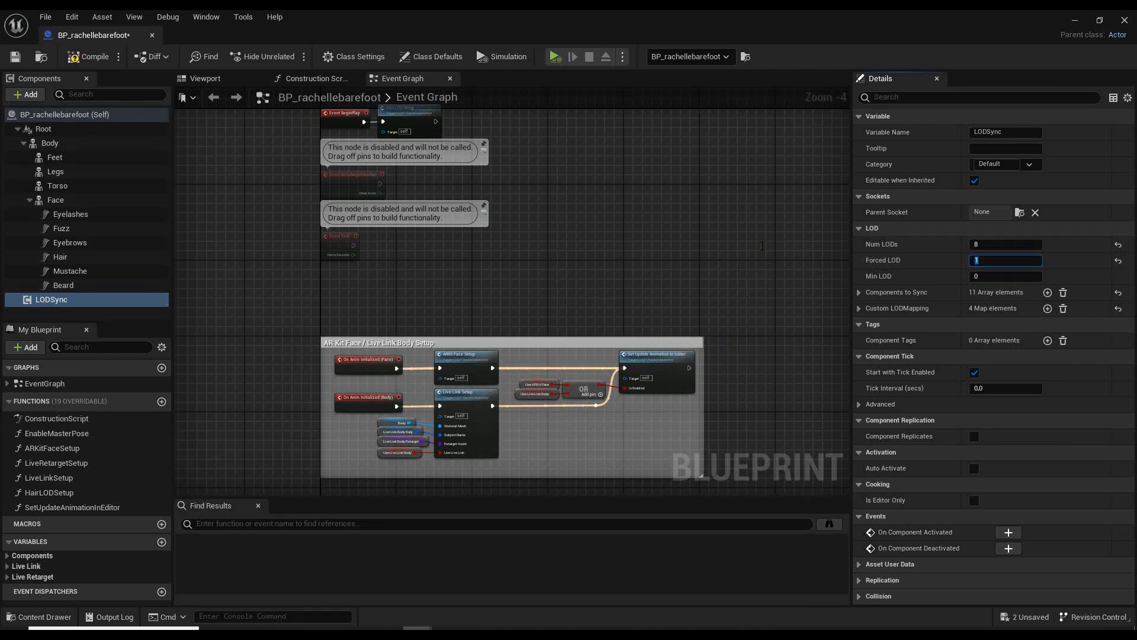
{"action": "left_click", "coordinate": [82, 60]}
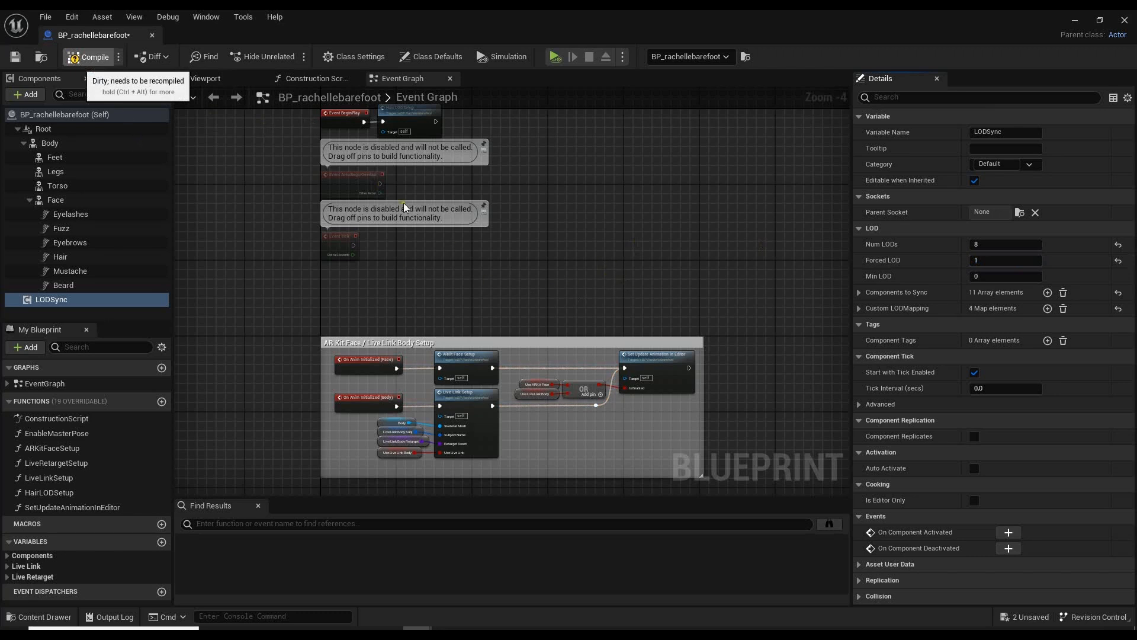
- Compile BP_rachellebarefoot, close its blueprint editor and deselect the character in the level
{"action": "left_click", "coordinate": [104, 60]}
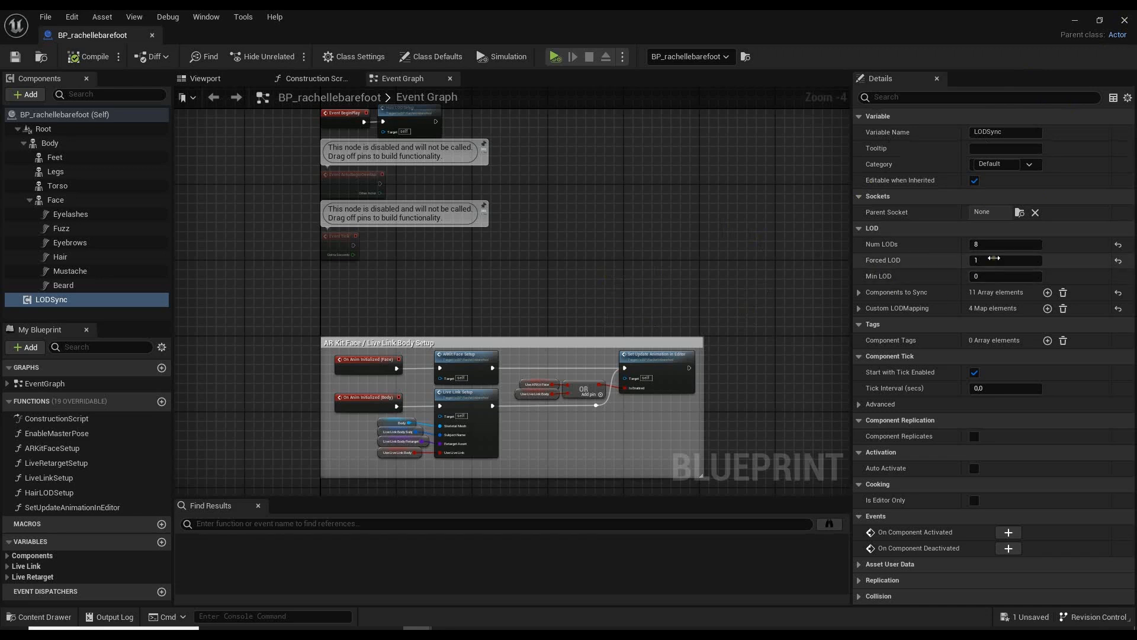
{"action": "left_click", "coordinate": [1124, 20]}
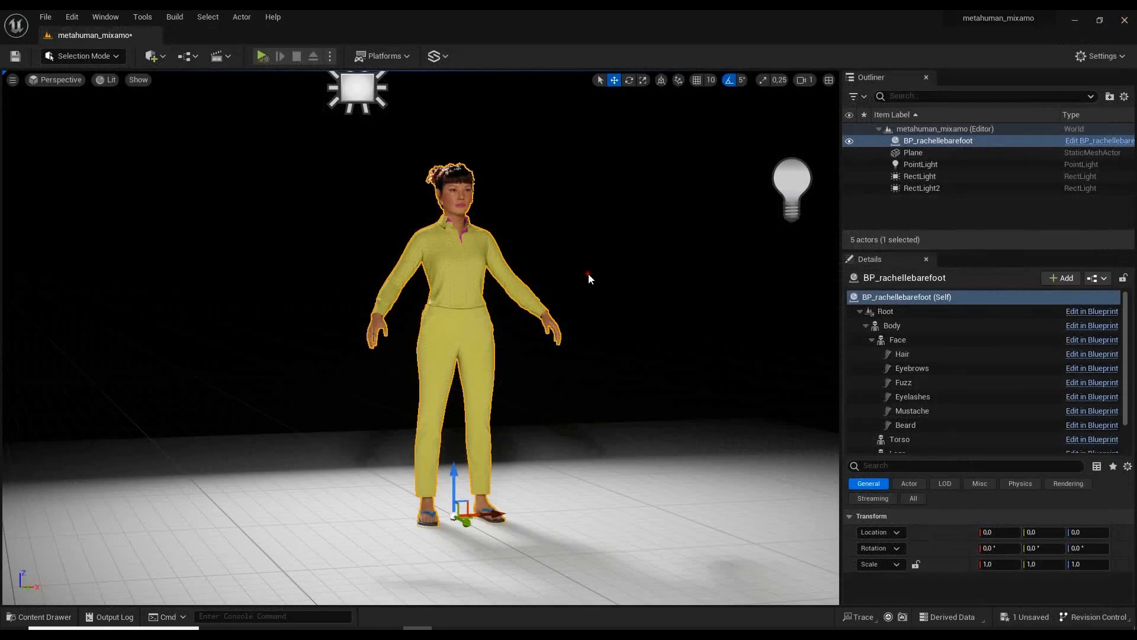
{"action": "left_click", "coordinate": [589, 277]}
- Reopen the character's BP_rachellebarefoot blueprint and locate the Feet component's skeletal mesh asset in the project content
{"action": "left_click", "coordinate": [456, 312]}
{"action": "left_click", "coordinate": [1093, 145]}
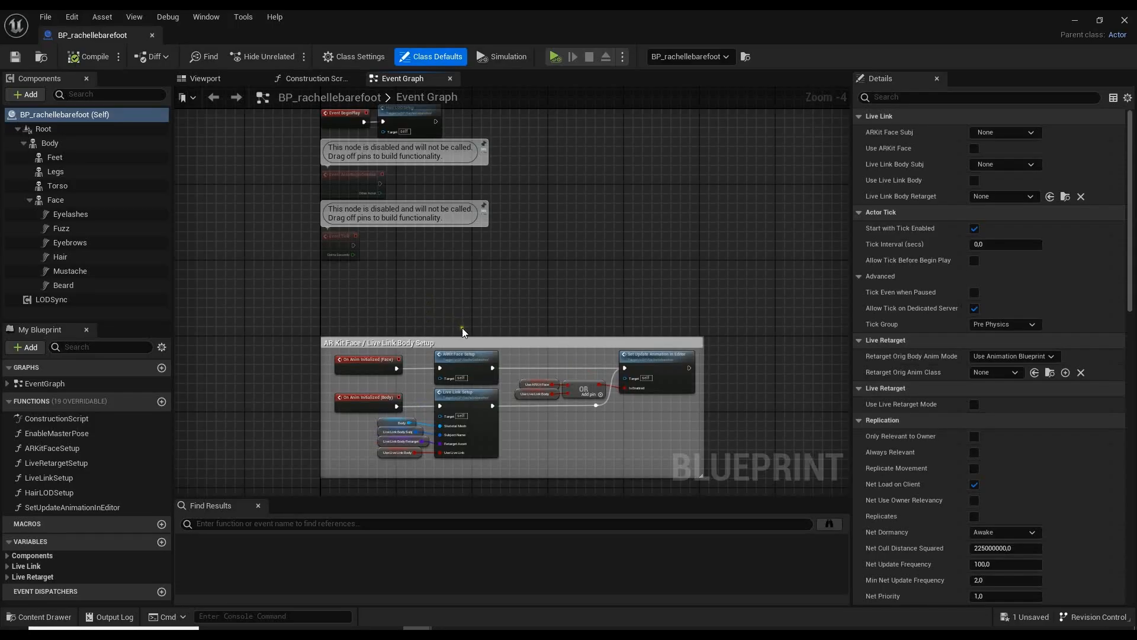
{"action": "left_click", "coordinate": [54, 159]}
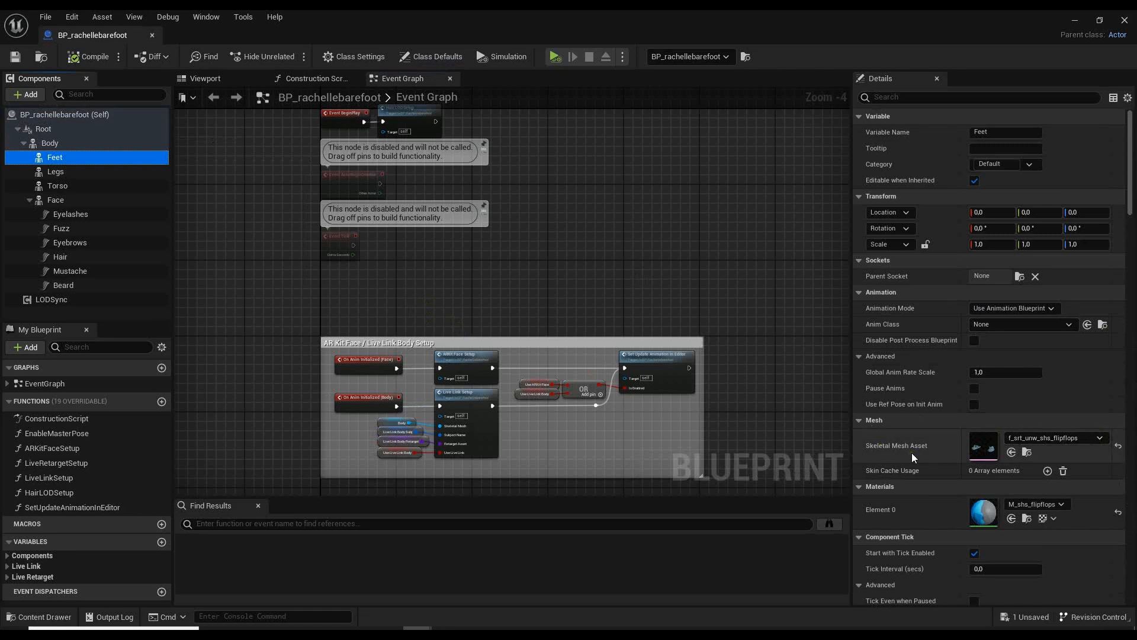
{"action": "left_click", "coordinate": [1028, 453]}
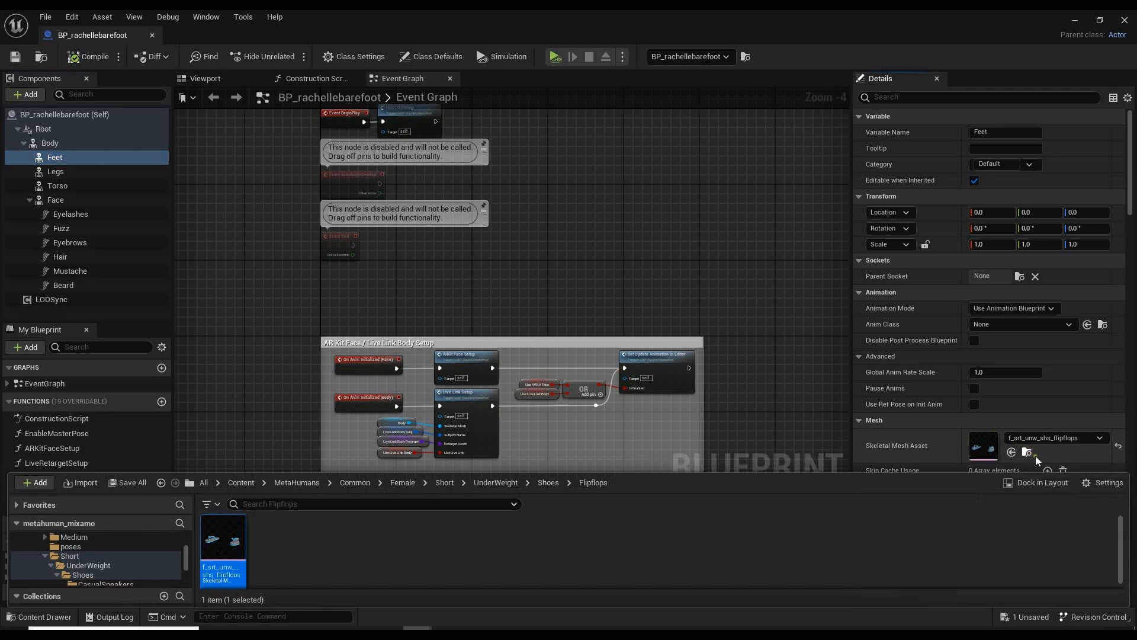
- Force delete the f_srt_unw_shs_flipflops skeletal mesh, return to the level and deselect the character
{"action": "right_click", "coordinate": [219, 551]}
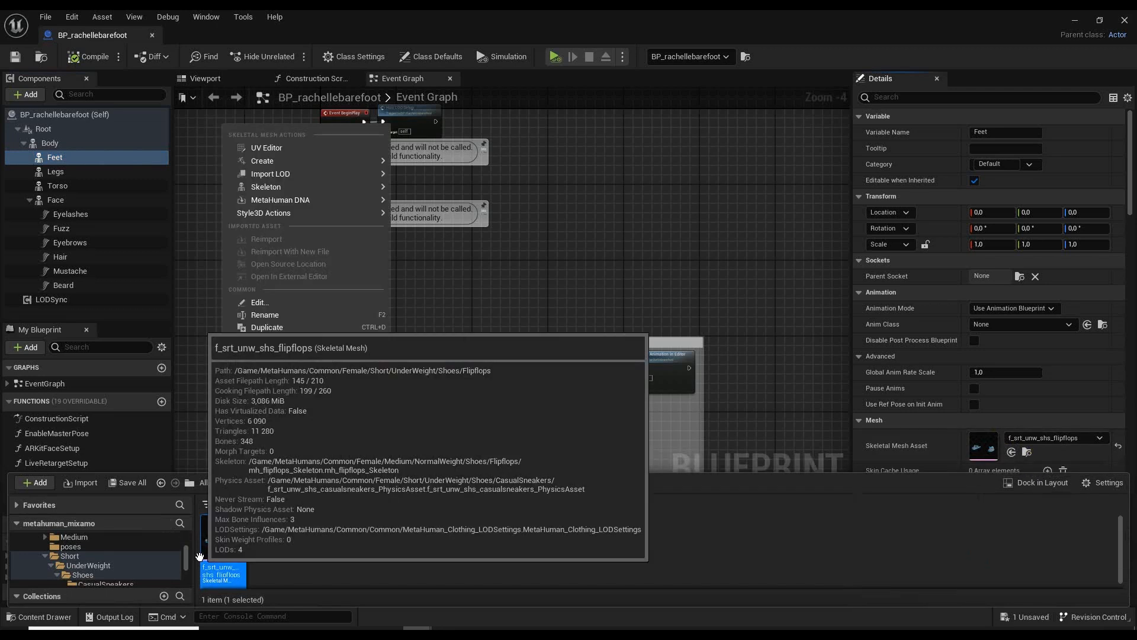
{"action": "left_click", "coordinate": [272, 354]}
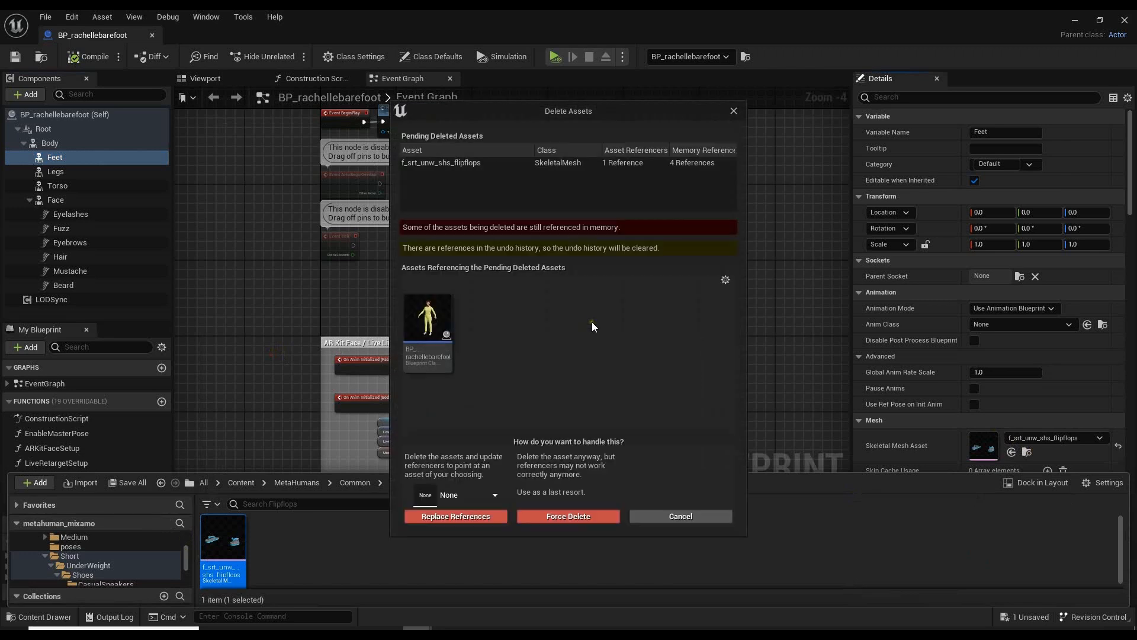
{"action": "left_click", "coordinate": [578, 516]}
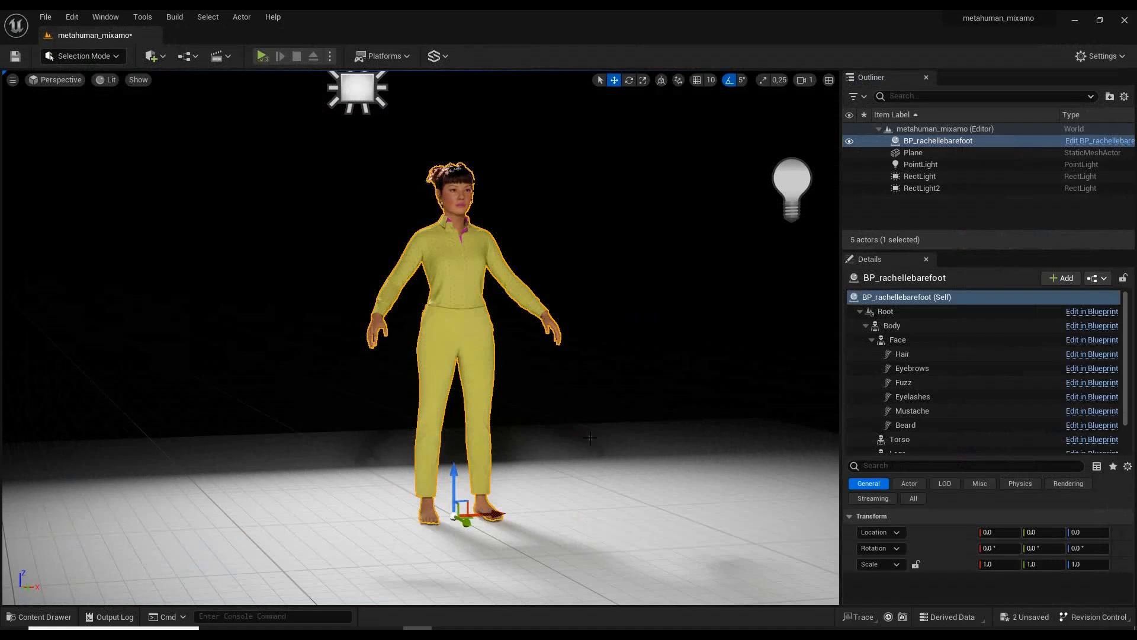
{"action": "left_click", "coordinate": [590, 387]}
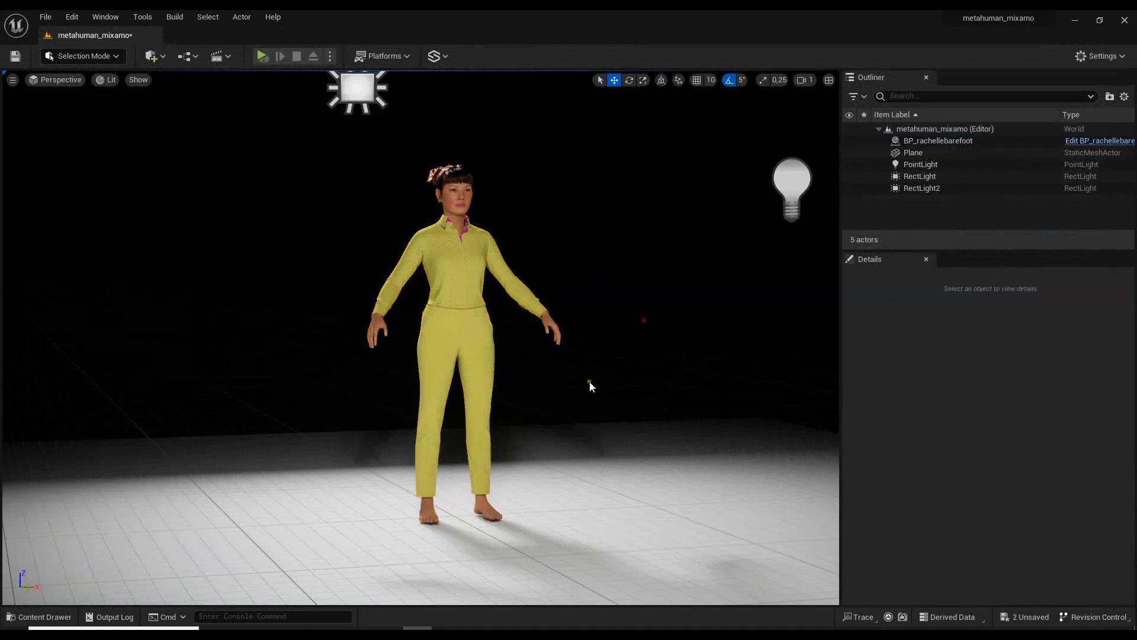
- Select the character's Body component, widen its details area and locate its skeletal mesh asset in the project content
{"action": "left_click", "coordinate": [479, 440]}
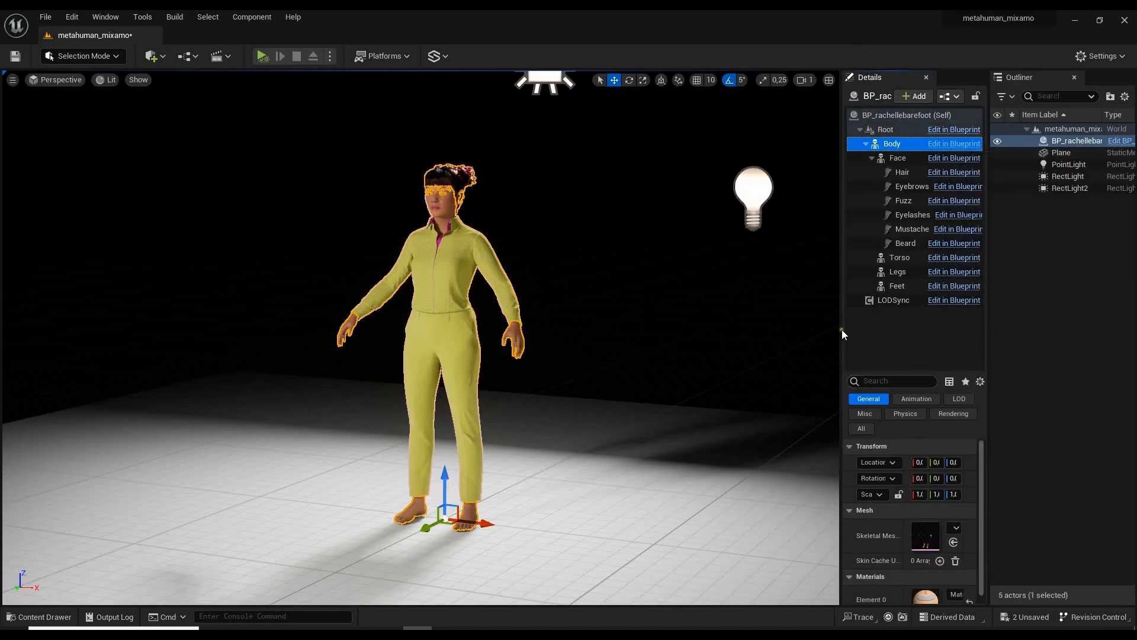
{"action": "left_click_drag", "start_coordinate": [842, 330], "coordinate": [730, 328]}
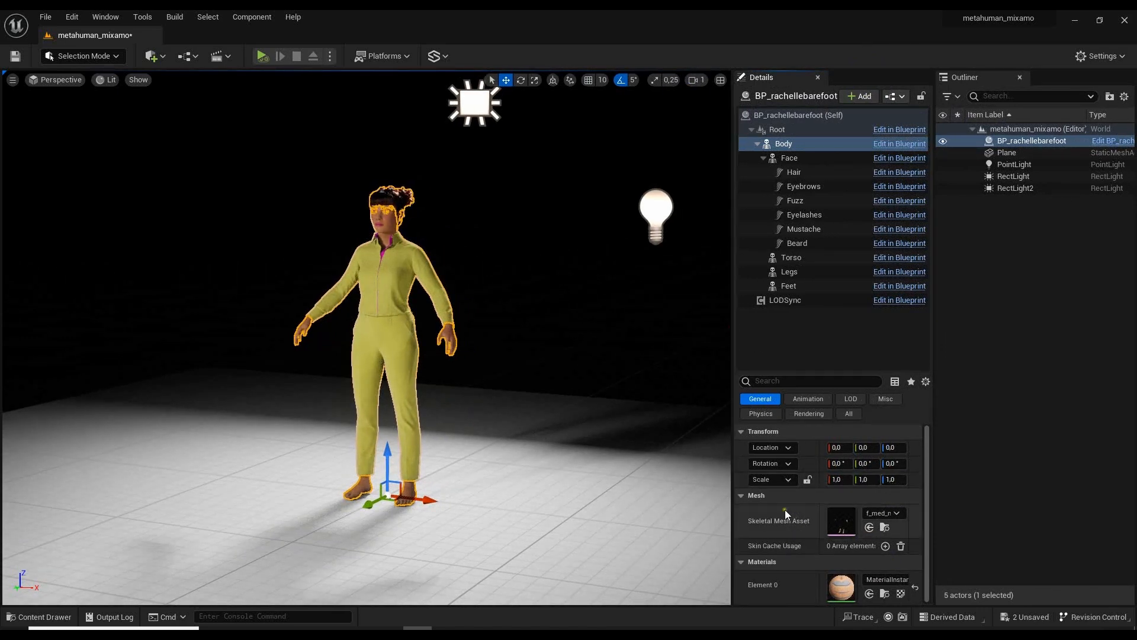
{"action": "left_click", "coordinate": [884, 528]}
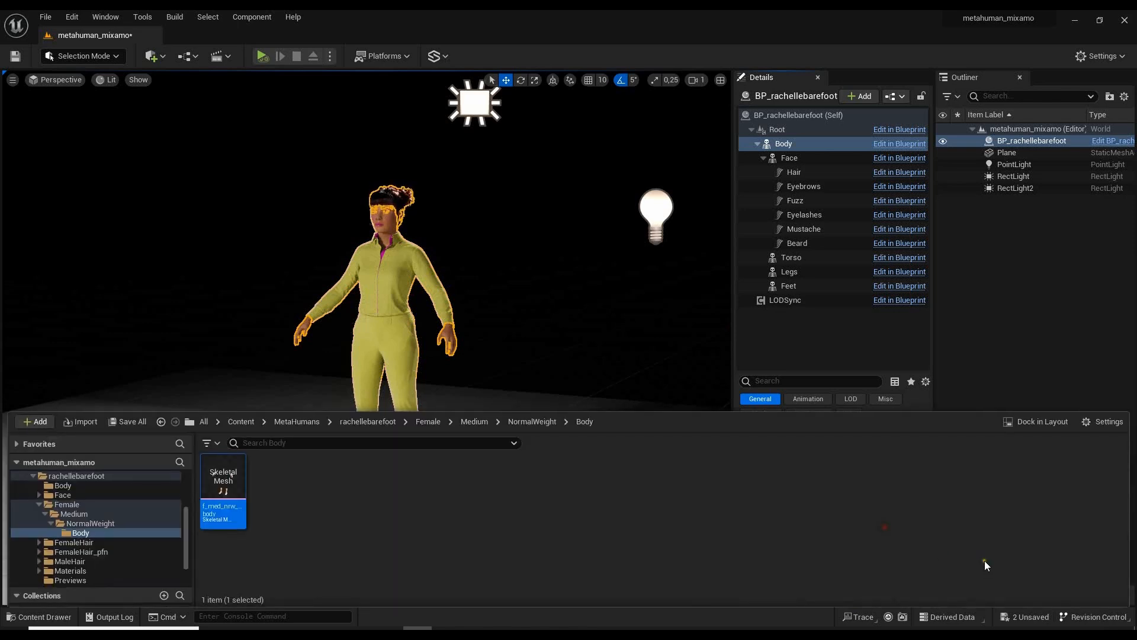
- Export the f_med_nrw_body skeletal mesh as rachelle_body_no_shoes.FBX in the custom shoes folder, replacing the existing file
{"action": "mouse_move", "coordinate": [219, 470]}
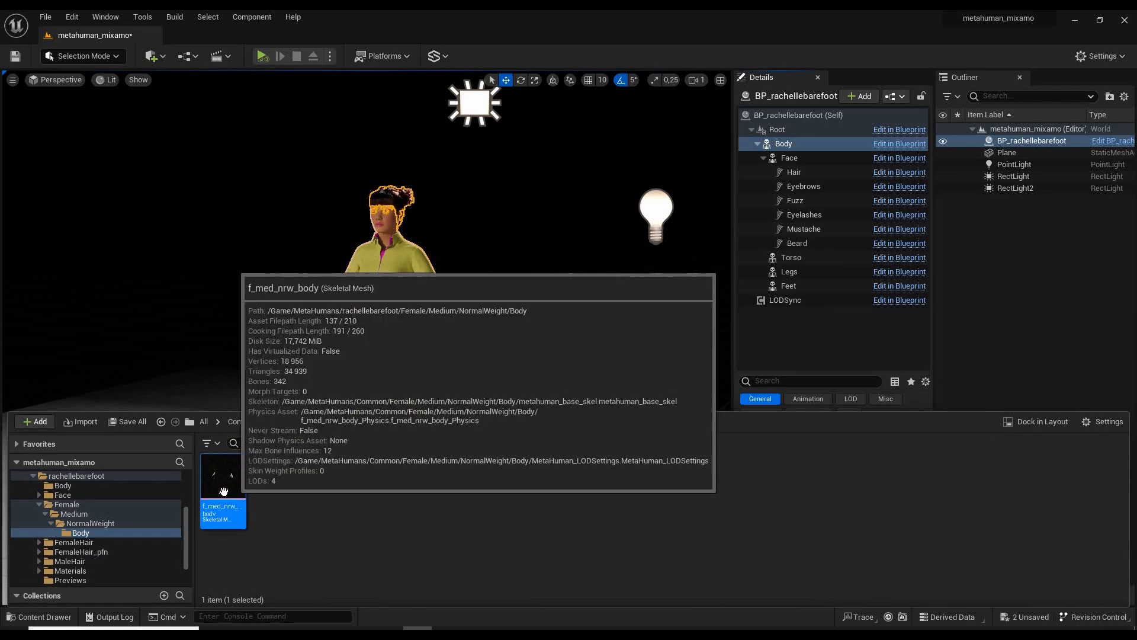
{"action": "right_click", "coordinate": [223, 484]}
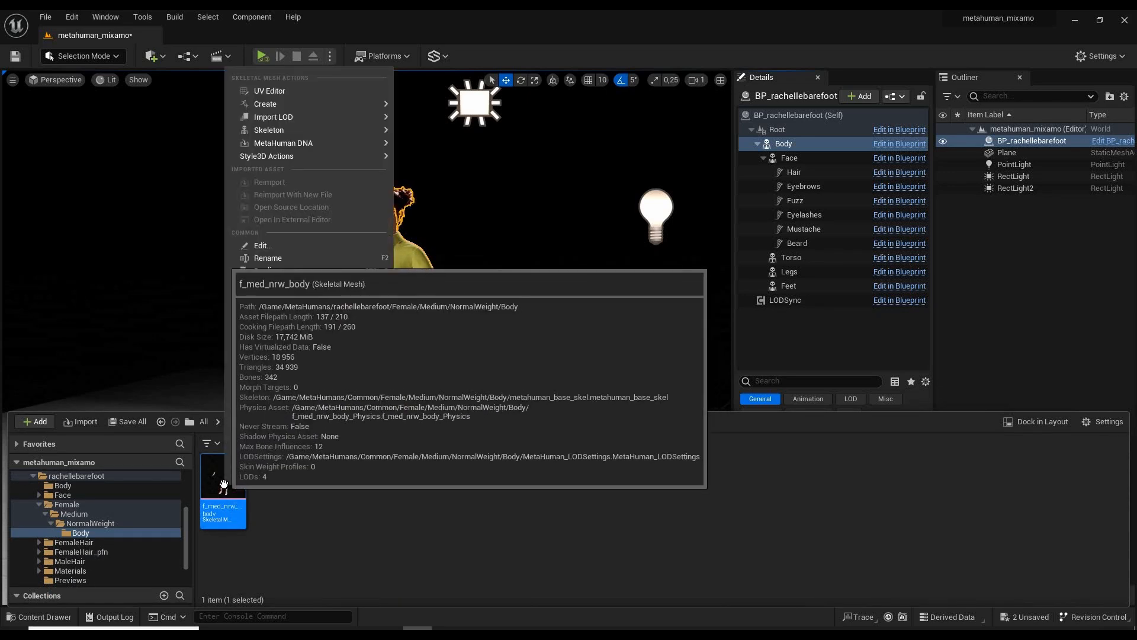
{"action": "mouse_move", "coordinate": [287, 307]}
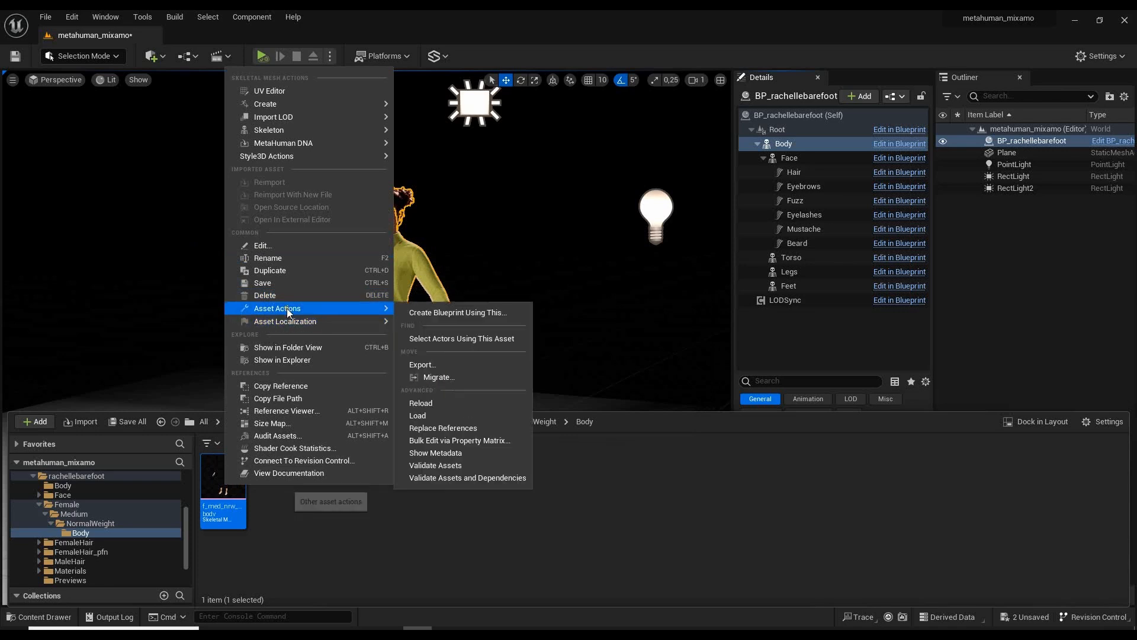
{"action": "left_click", "coordinate": [435, 364]}
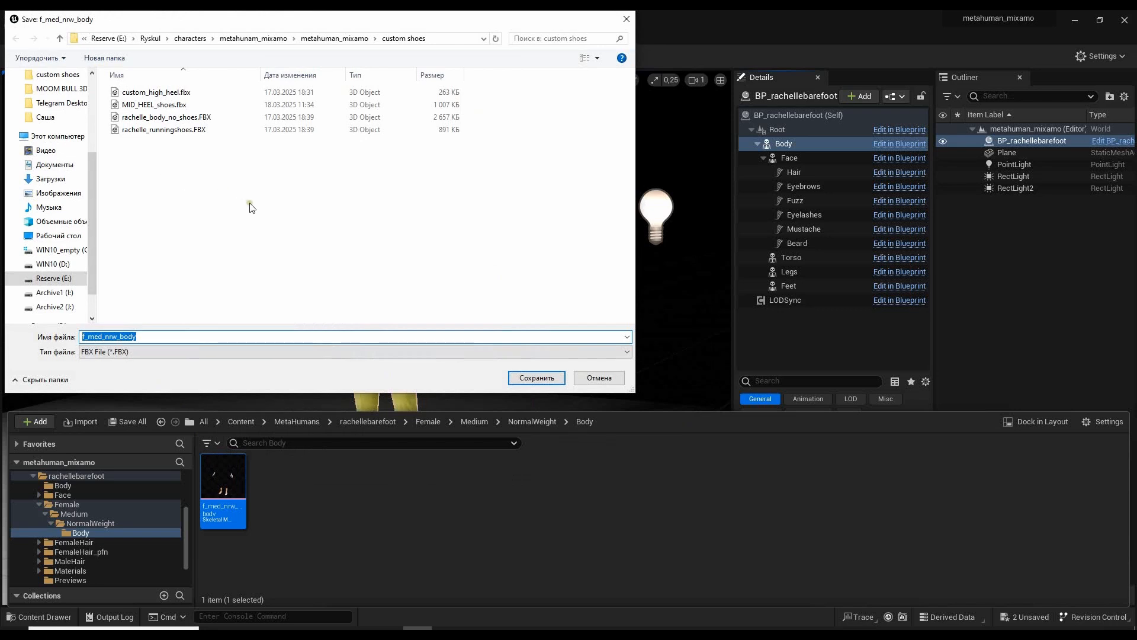
{"action": "left_click", "coordinate": [134, 117]}
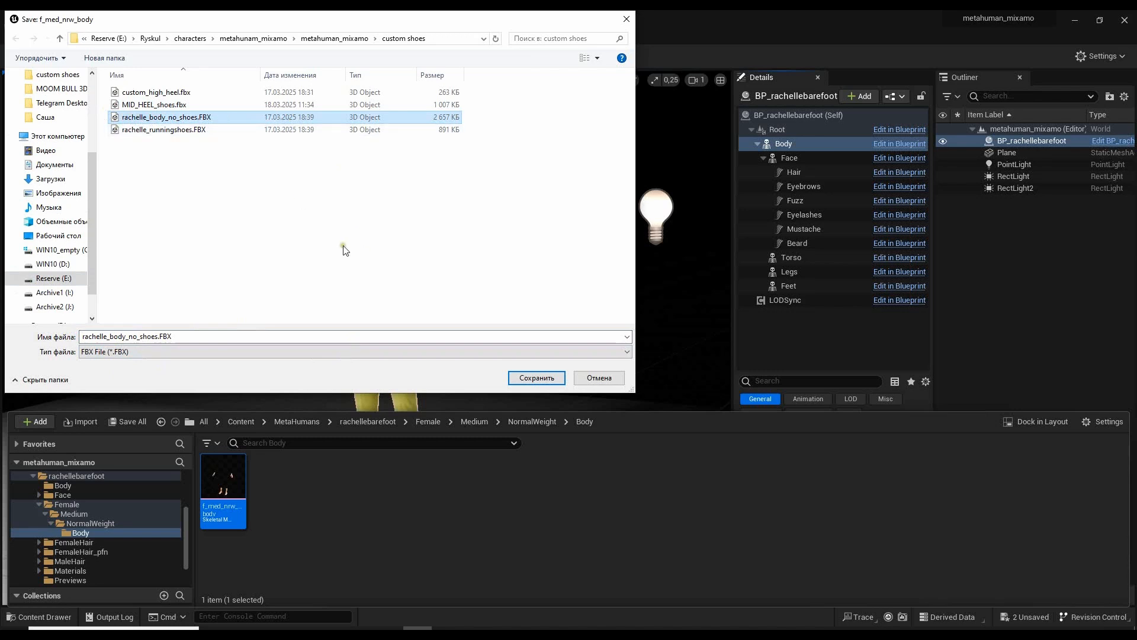
{"action": "left_click_drag", "start_coordinate": [324, 20], "coordinate": [410, 50]}
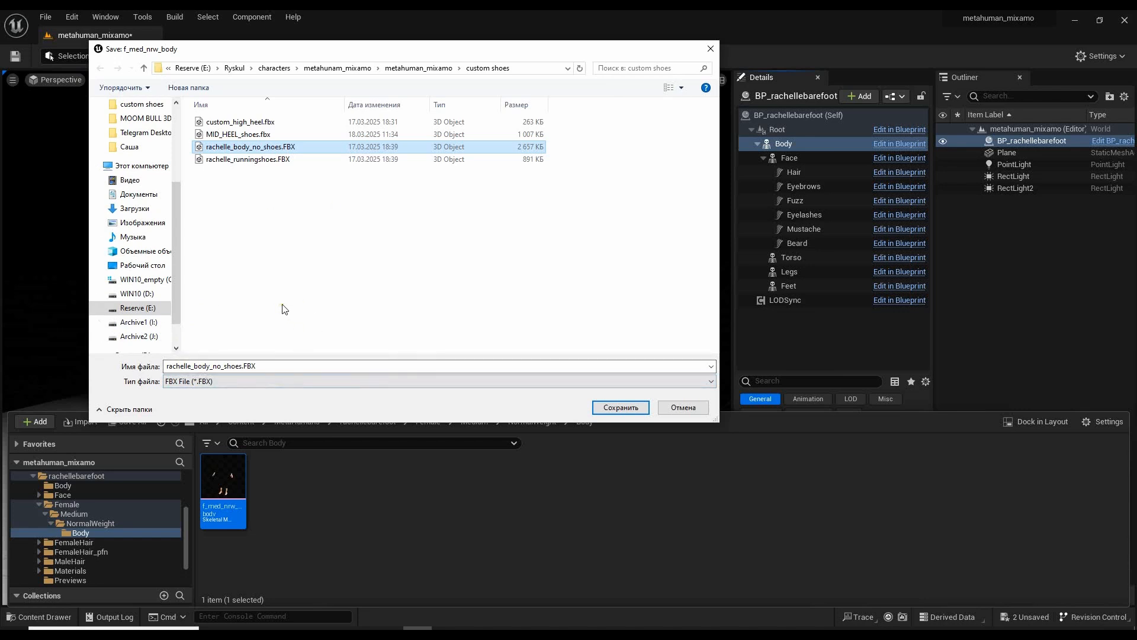
{"action": "left_click", "coordinate": [630, 407]}
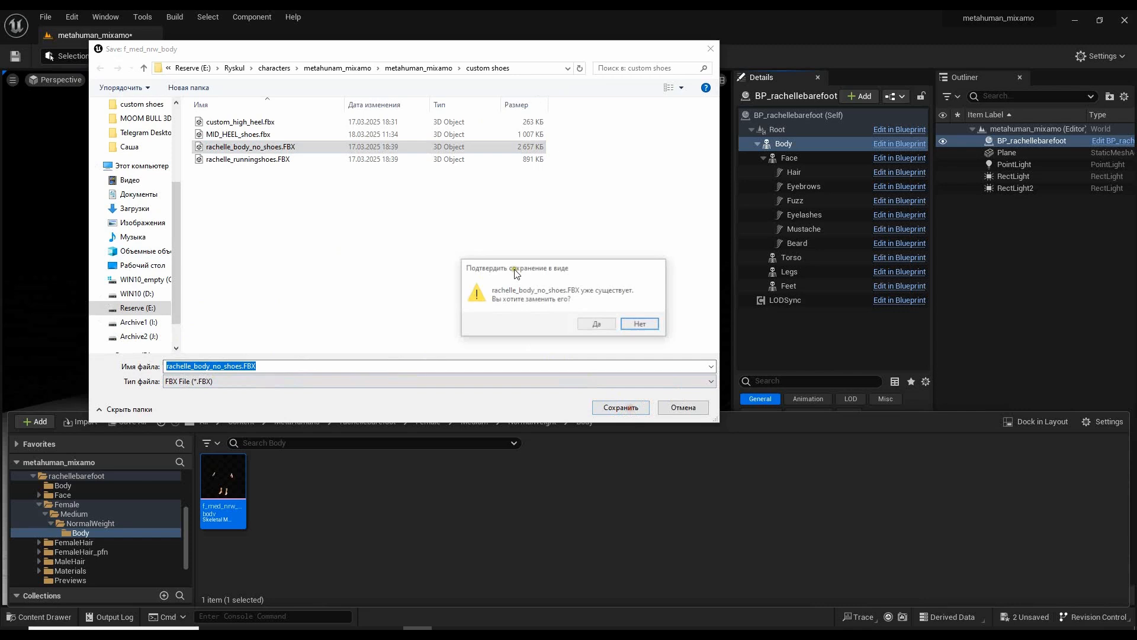
{"action": "left_click", "coordinate": [598, 325]}
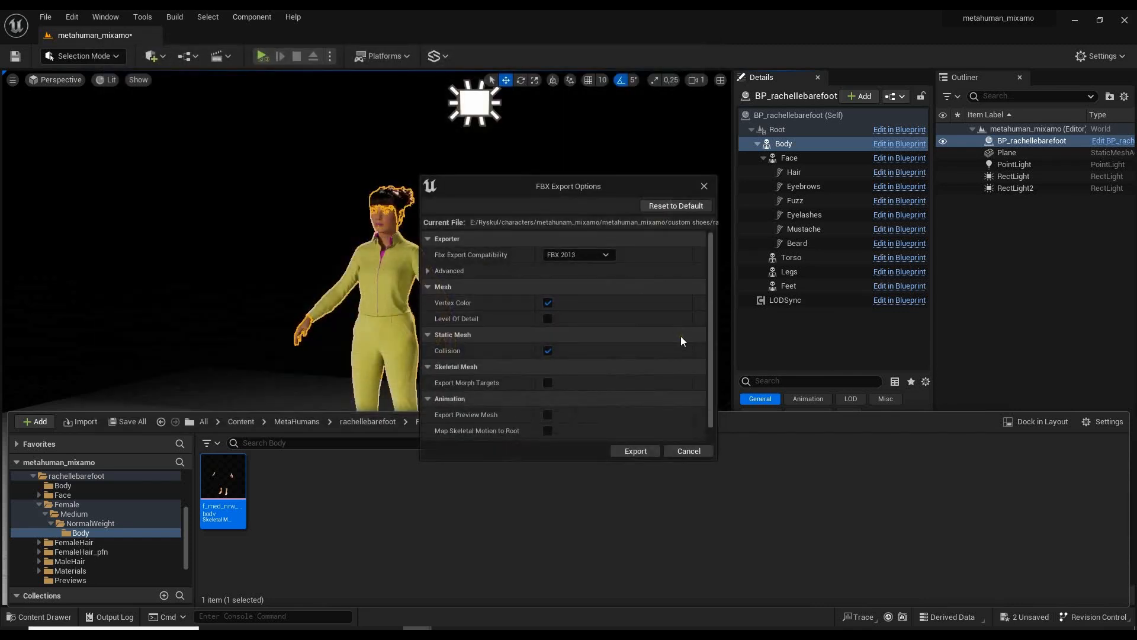
{"action": "left_click_drag", "start_coordinate": [716, 460], "coordinate": [744, 537]}
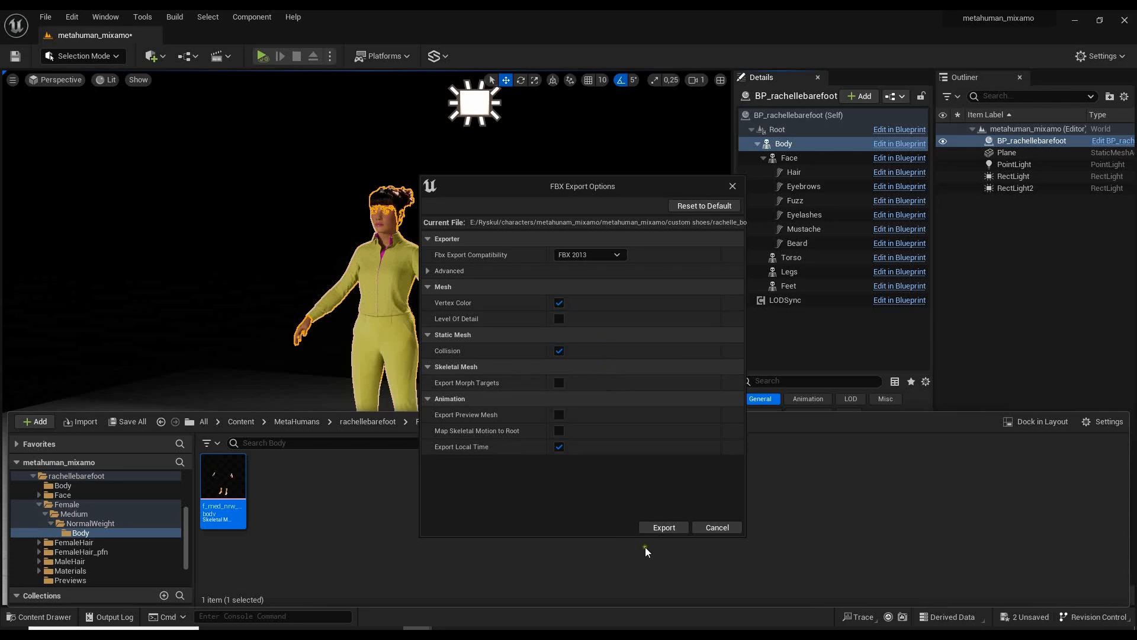
{"action": "left_click", "coordinate": [663, 528]}
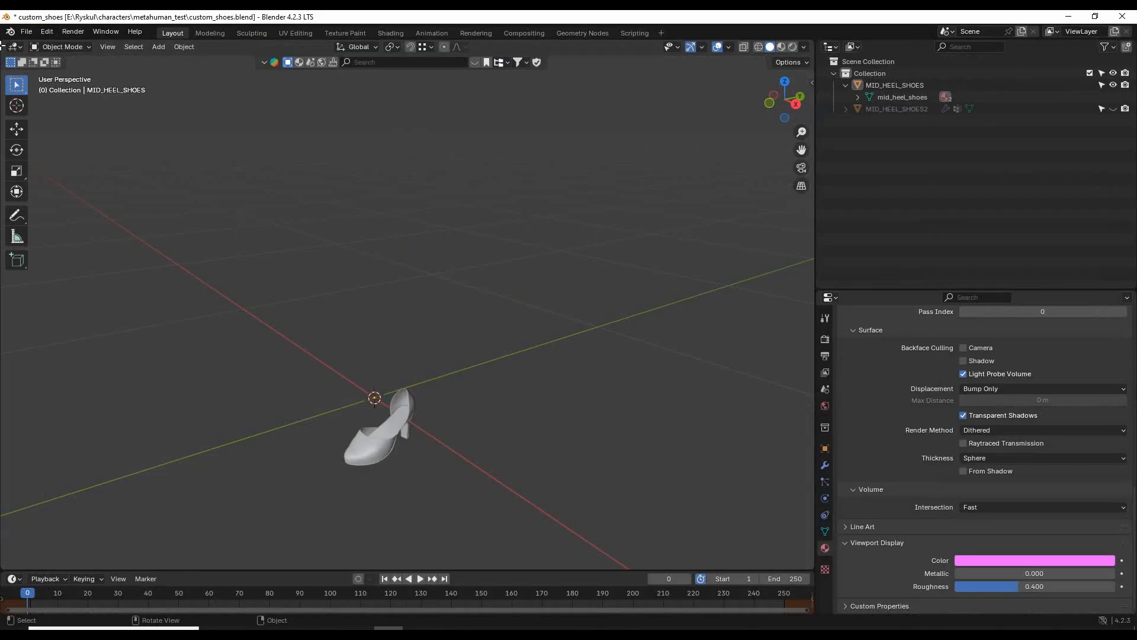
- Switch to Blender's custom_shoes scene, start an FBX import and browse to the custom shoes folder inside metahunam_mixamo\metahuman_mixamo
{"action": "left_click", "coordinate": [26, 32]}
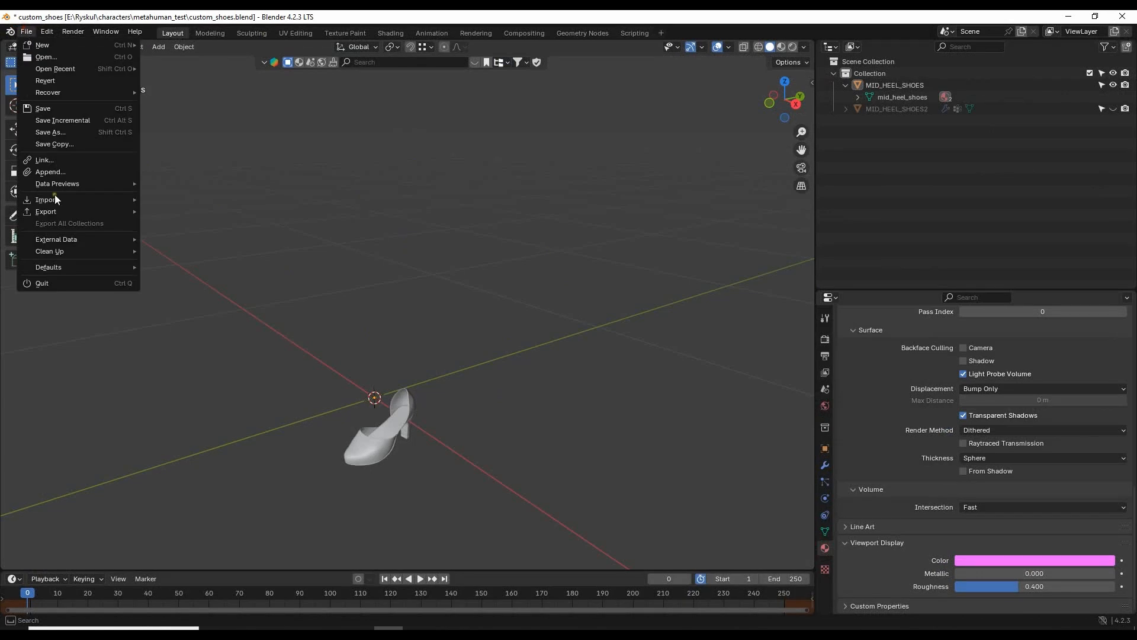
{"action": "mouse_move", "coordinate": [62, 200]}
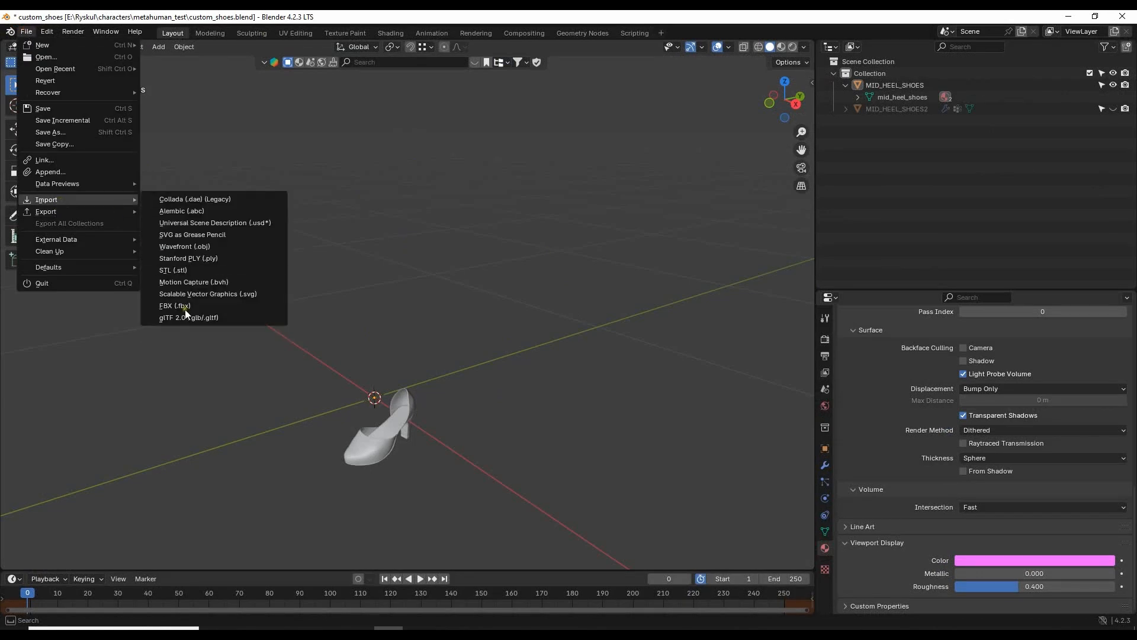
{"action": "left_click", "coordinate": [201, 306]}
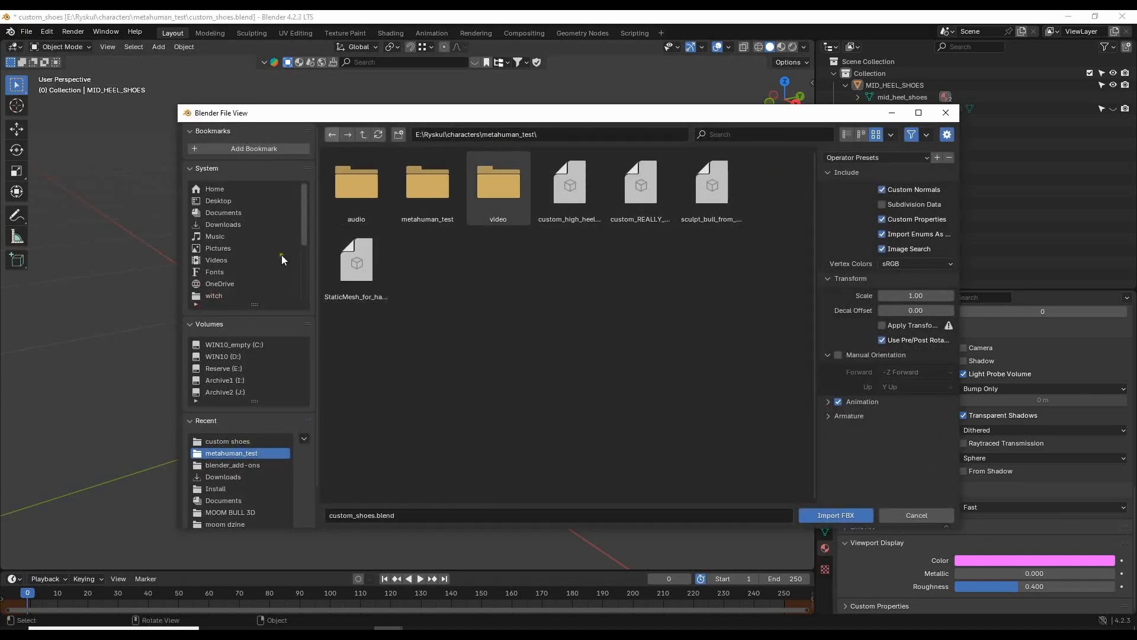
{"action": "left_click", "coordinate": [363, 134]}
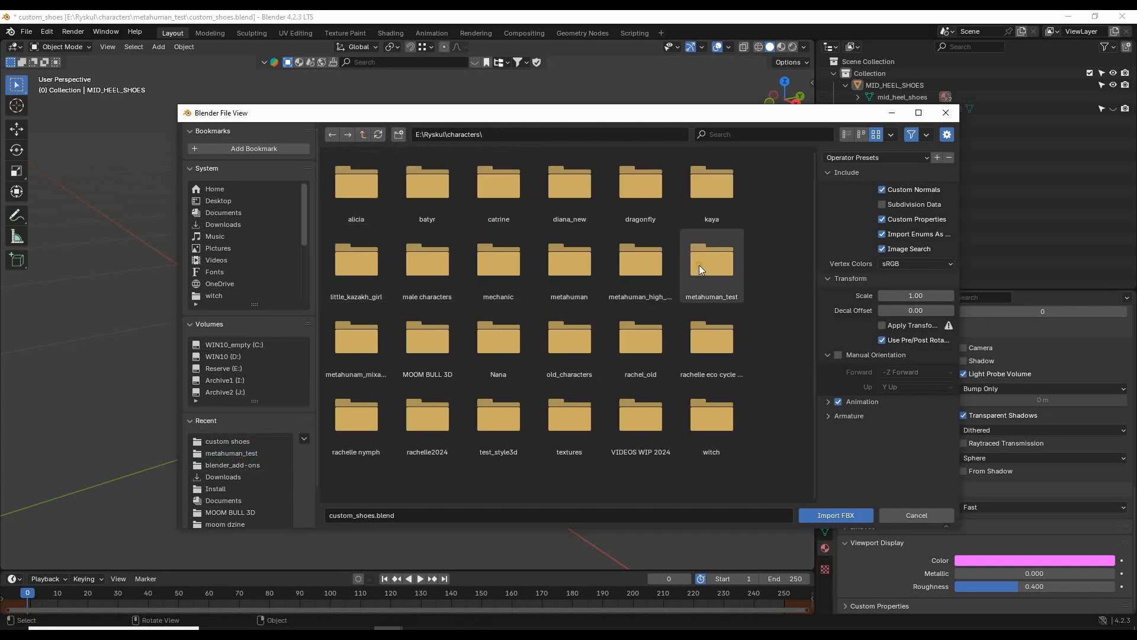
{"action": "double_click", "coordinate": [363, 339]}
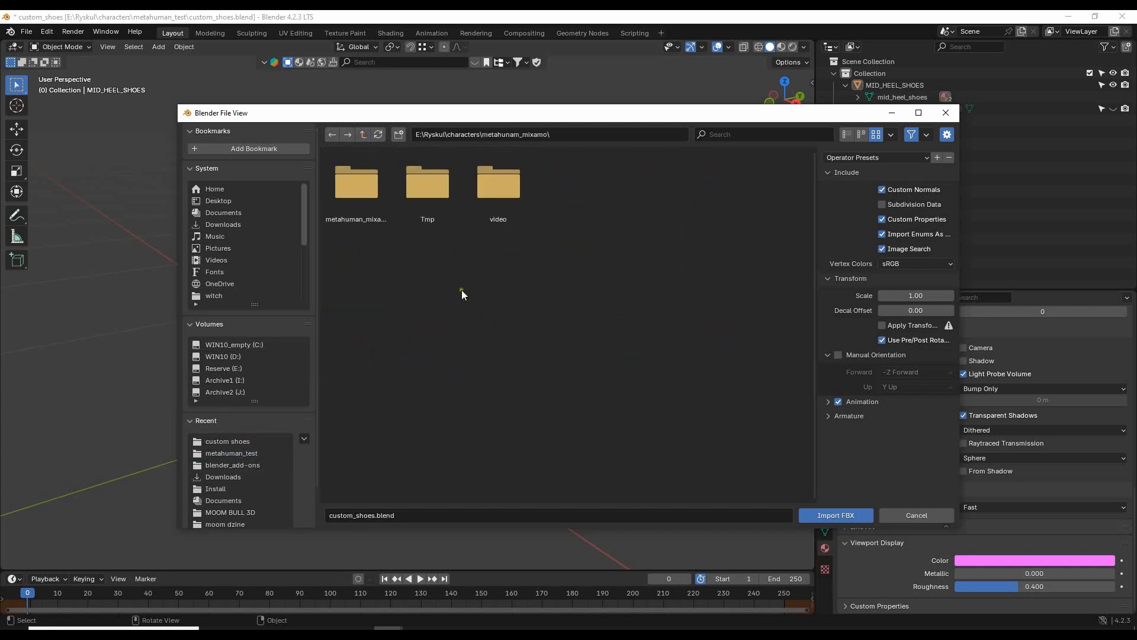
{"action": "double_click", "coordinate": [363, 196]}
{"action": "double_click", "coordinate": [506, 181]}
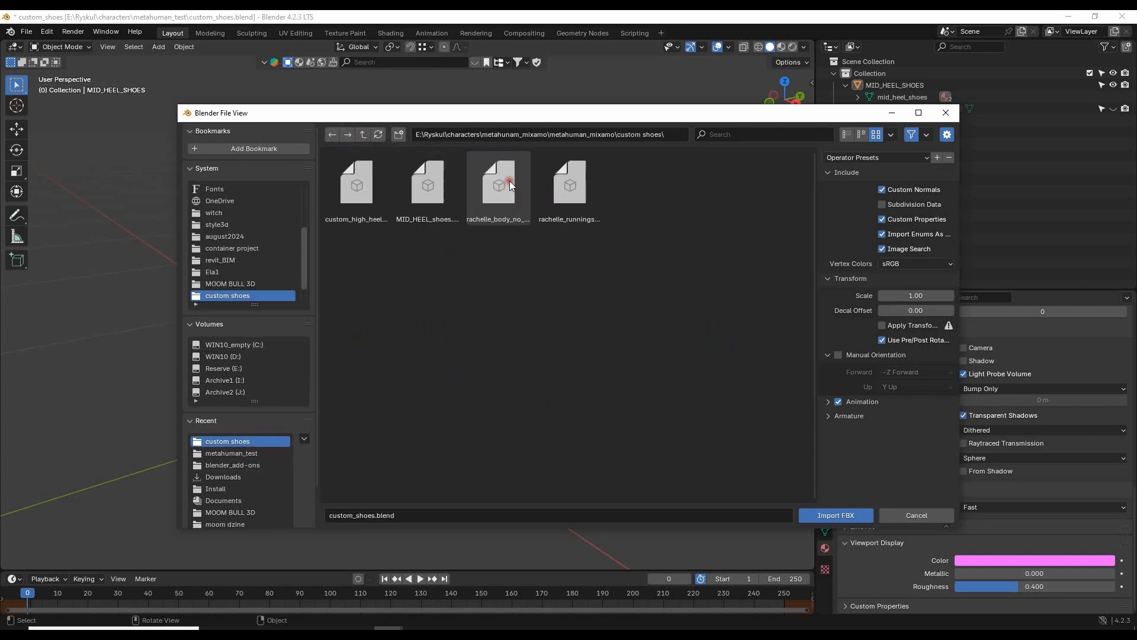
{"action": "left_click", "coordinate": [370, 136]}
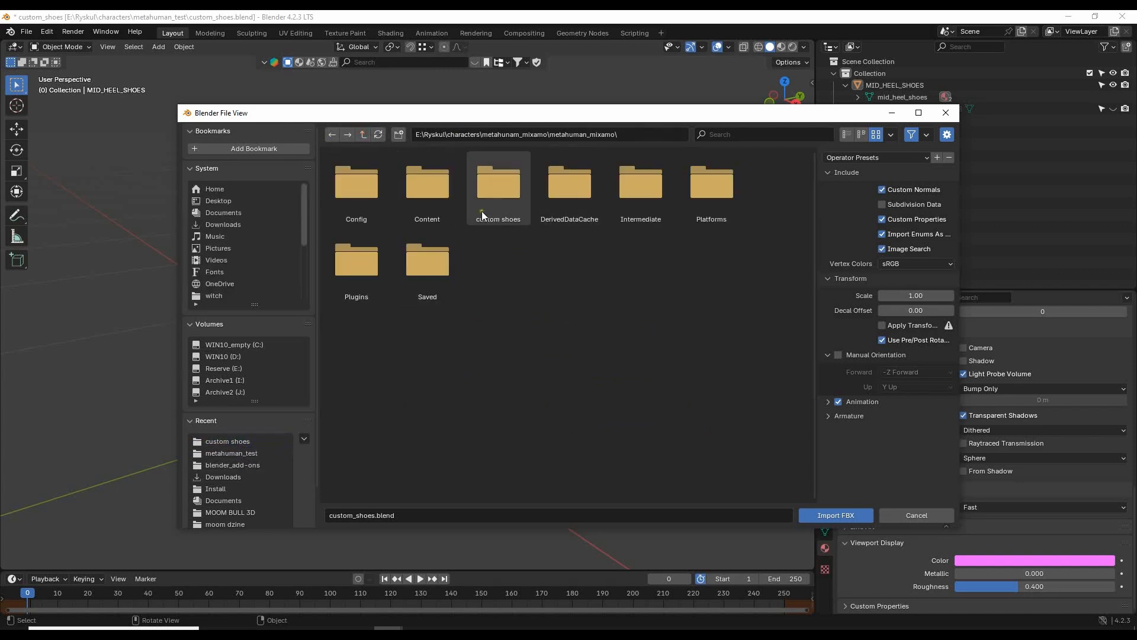
{"action": "double_click", "coordinate": [483, 211]}
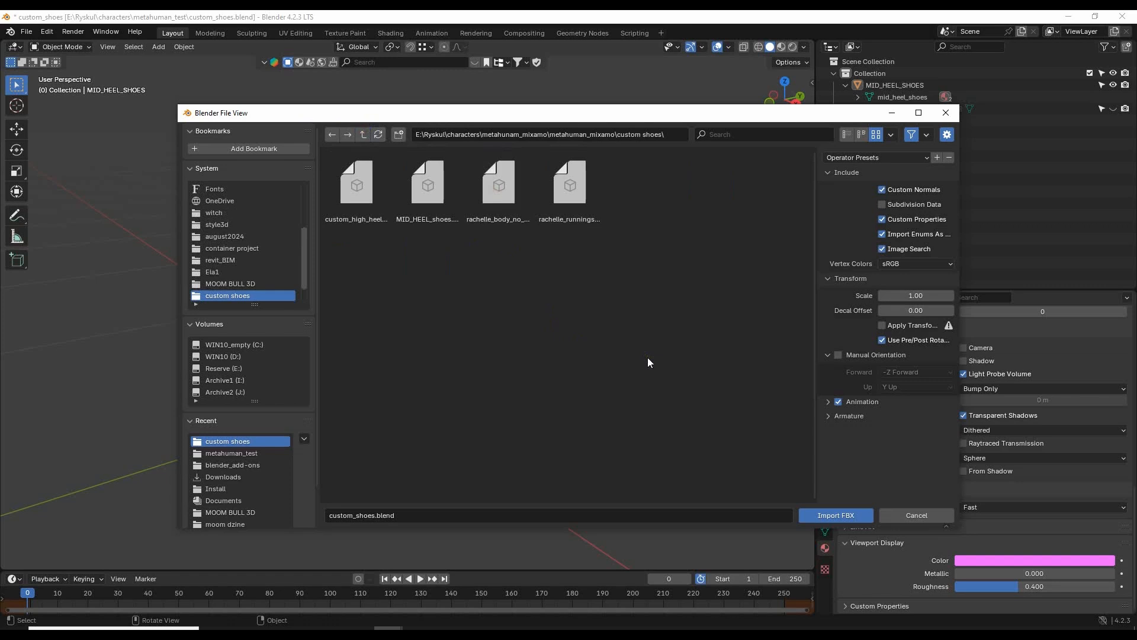
- Import rachelle_body_no_shoes.FBX into the scene with the Animation option turned off
{"action": "left_click", "coordinate": [498, 176]}
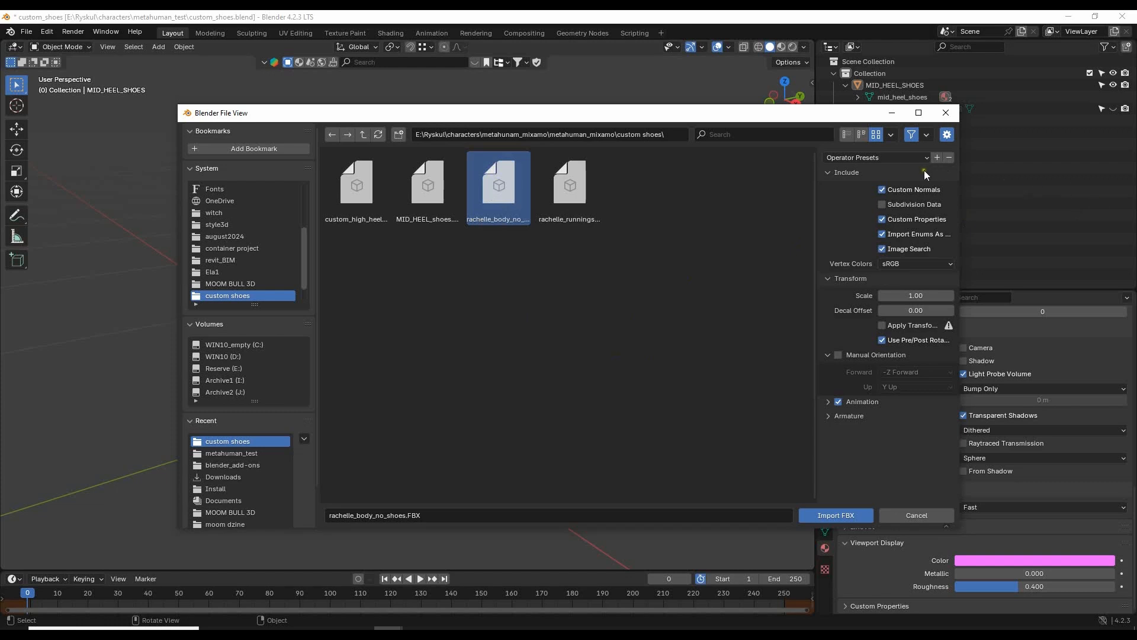
{"action": "left_click", "coordinate": [829, 417]}
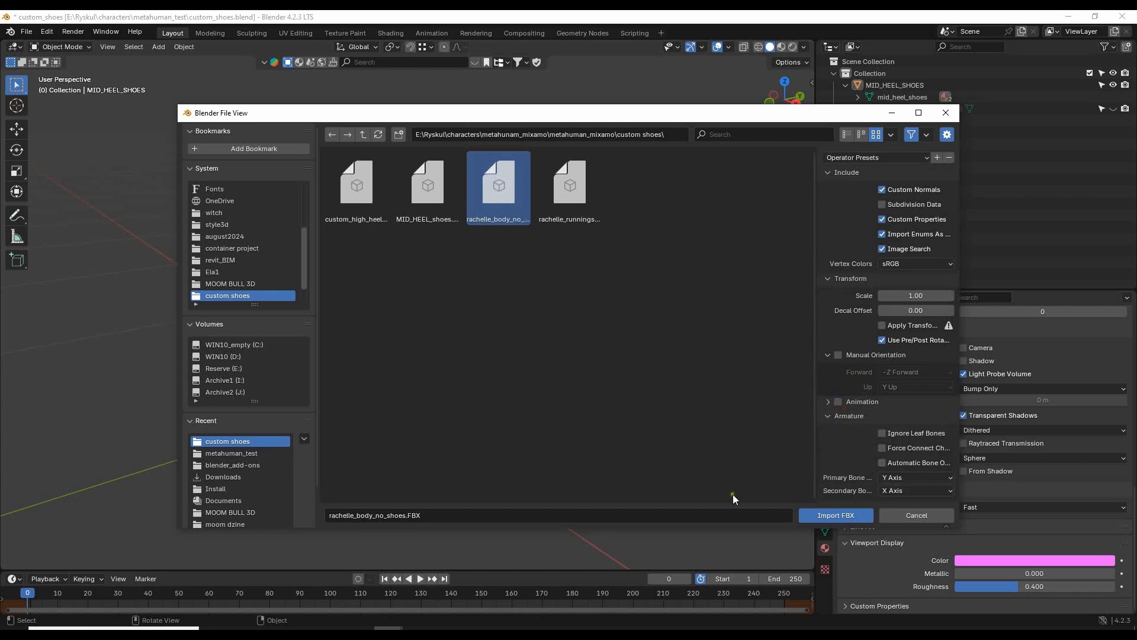
{"action": "left_click", "coordinate": [841, 515]}
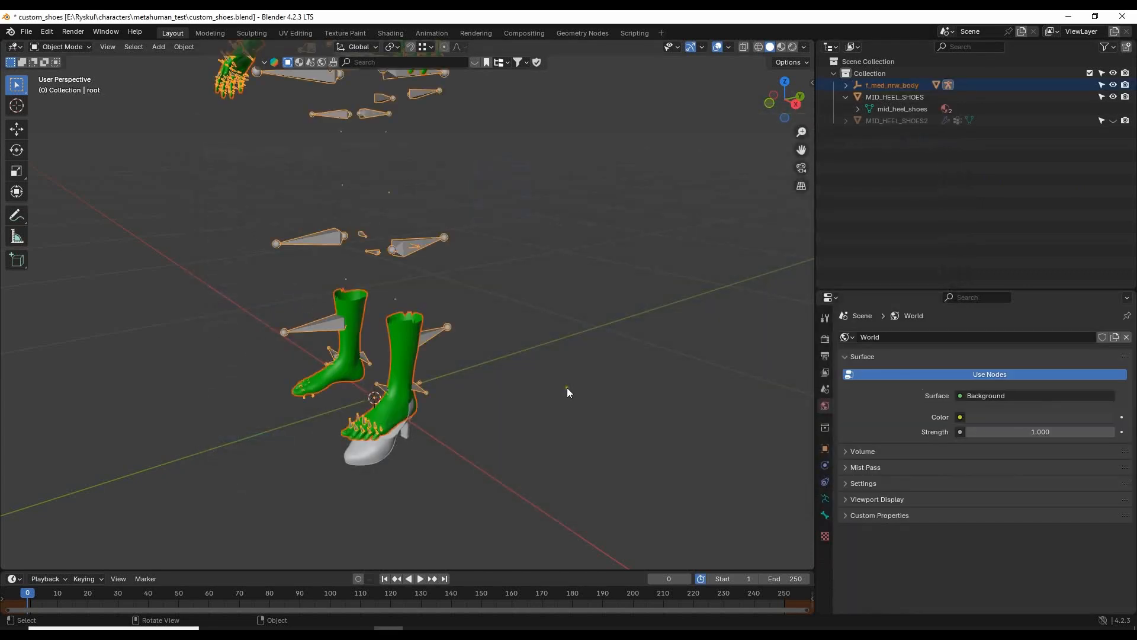
{"action": "middle_click_drag", "start_coordinate": [535, 379], "coordinate": [554, 347]}
{"action": "middle_click_drag", "start_coordinate": [538, 258], "coordinate": [582, 368], "text": "shift"}
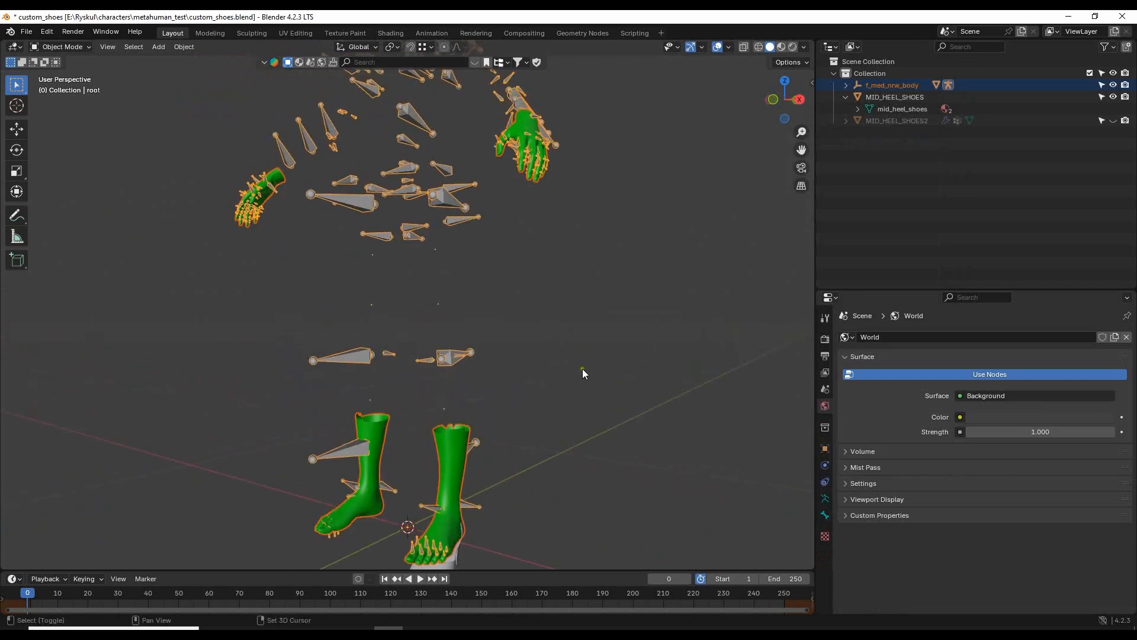
{"action": "scroll", "coordinate": [565, 305], "scroll_direction": "down", "scroll_amount": 3}
{"action": "middle_click_drag", "start_coordinate": [565, 304], "coordinate": [627, 319]}
{"action": "scroll", "coordinate": [605, 319], "scroll_direction": "up", "scroll_amount": 2}
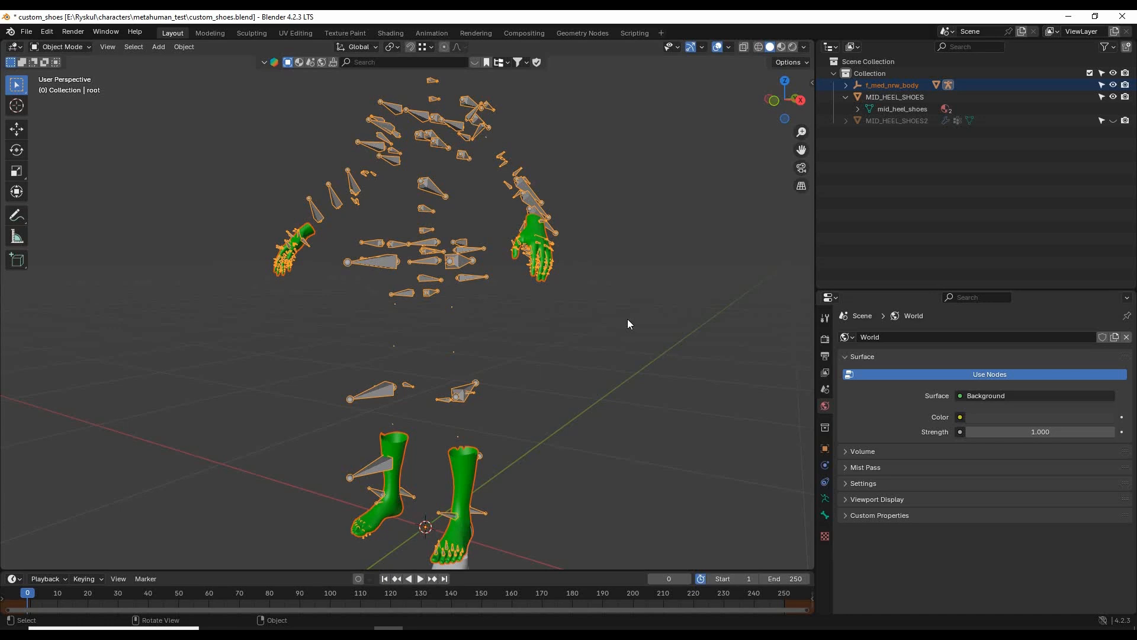
- Examine the imported body mesh and skeleton against the mid-heel shoe, selecting the shoe, the body and the armature in turn
{"action": "middle_click_drag", "start_coordinate": [646, 325], "coordinate": [638, 326]}
{"action": "middle_click_drag", "start_coordinate": [701, 386], "coordinate": [439, 427]}
{"action": "left_click", "coordinate": [428, 450]}
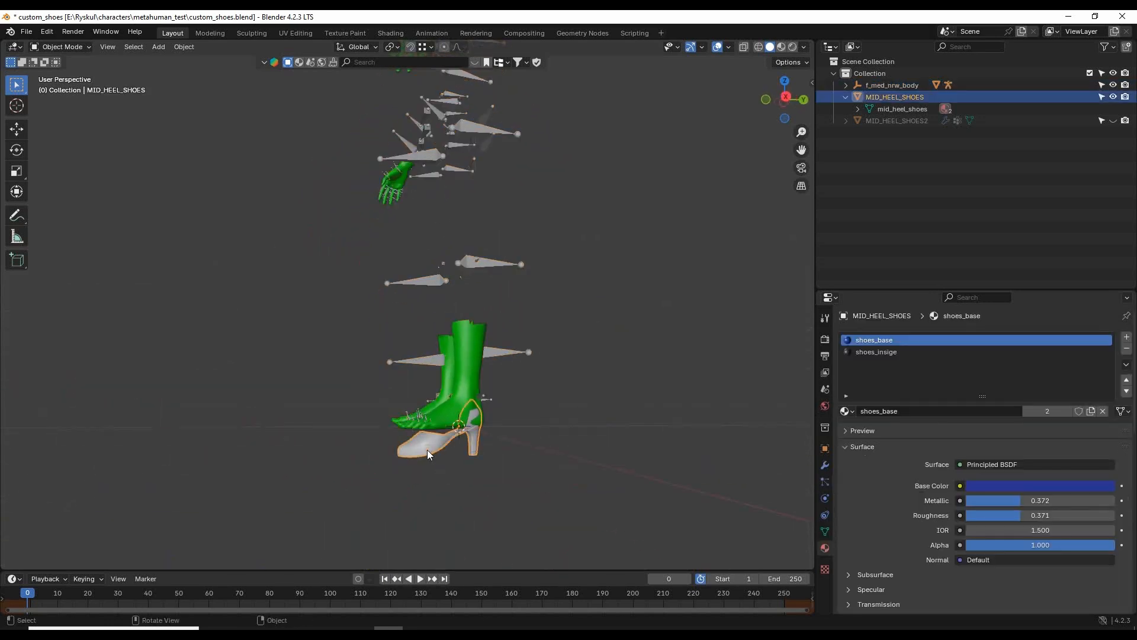
{"action": "middle_click_drag", "start_coordinate": [589, 361], "coordinate": [646, 332]}
{"action": "middle_click_drag", "start_coordinate": [614, 249], "coordinate": [630, 266]}
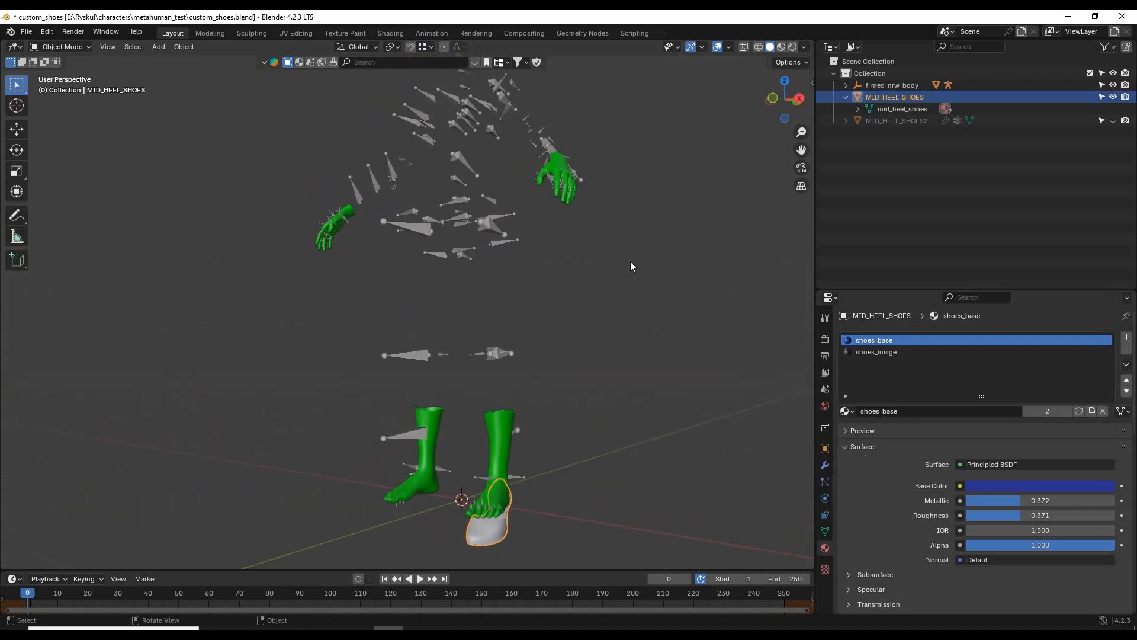
{"action": "mouse_move", "coordinate": [646, 314]}
{"action": "middle_mouse_down"}
{"action": "mouse_move", "coordinate": [649, 322]}
{"action": "mouse_move", "coordinate": [630, 313]}
{"action": "middle_mouse_up"}
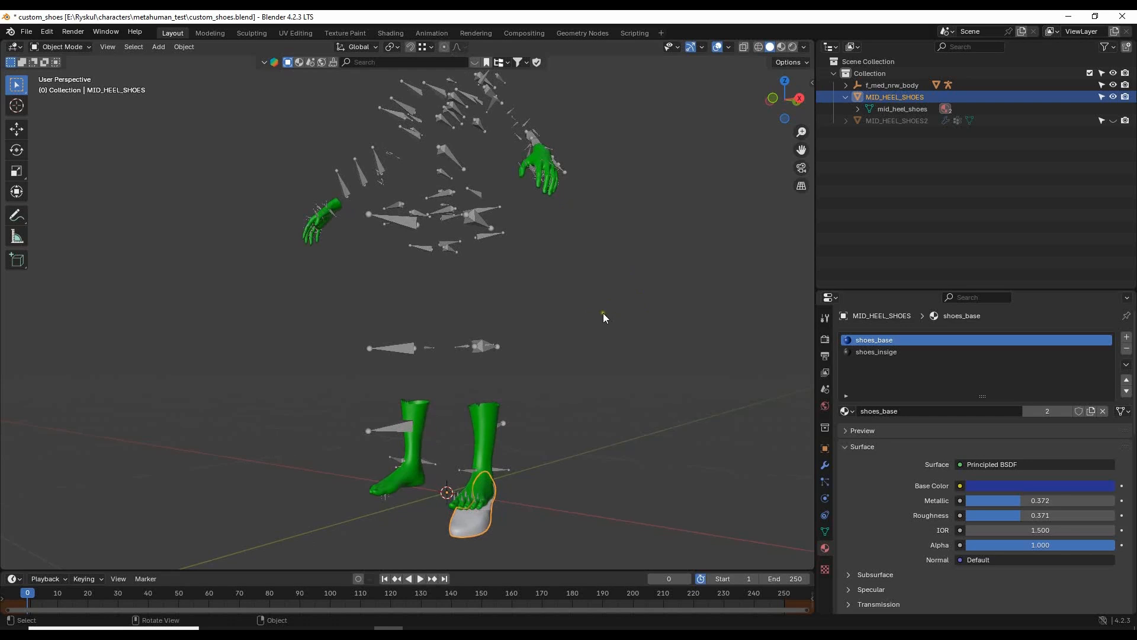
{"action": "left_click", "coordinate": [587, 365]}
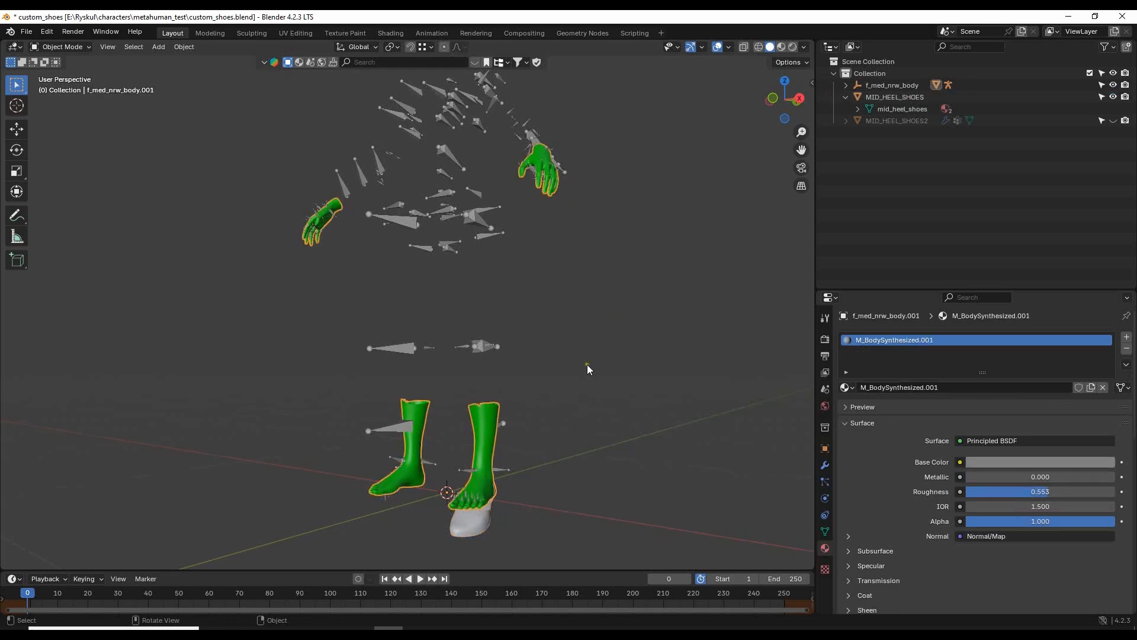
{"action": "middle_click_drag", "start_coordinate": [568, 289], "coordinate": [616, 344]}
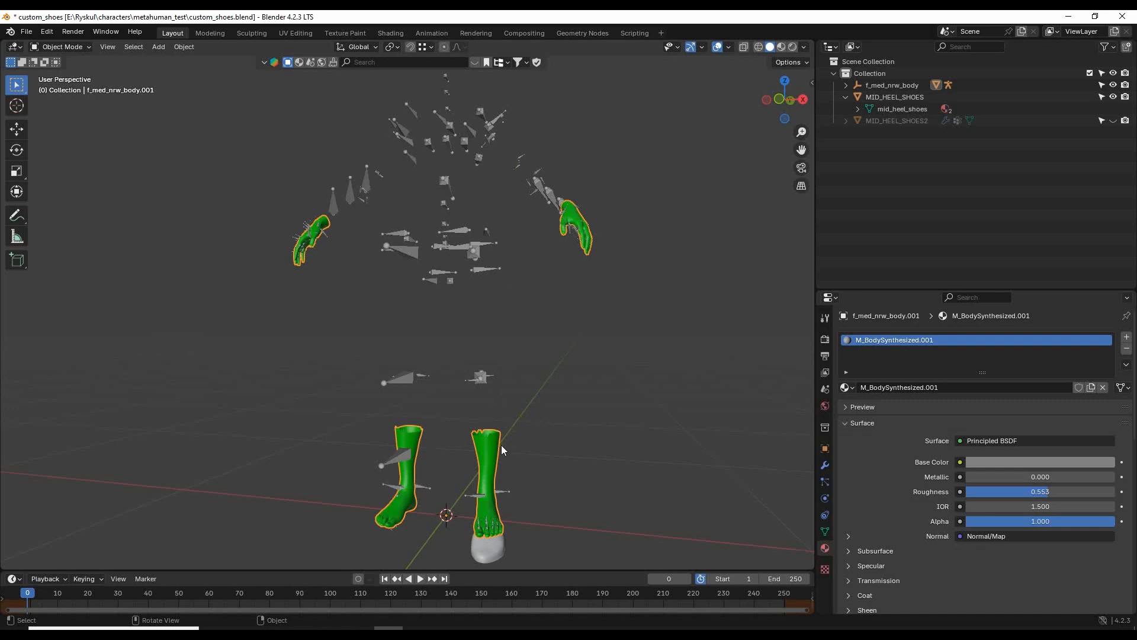
{"action": "middle_click_drag", "start_coordinate": [660, 408], "coordinate": [648, 355]}
{"action": "left_click", "coordinate": [477, 328]}
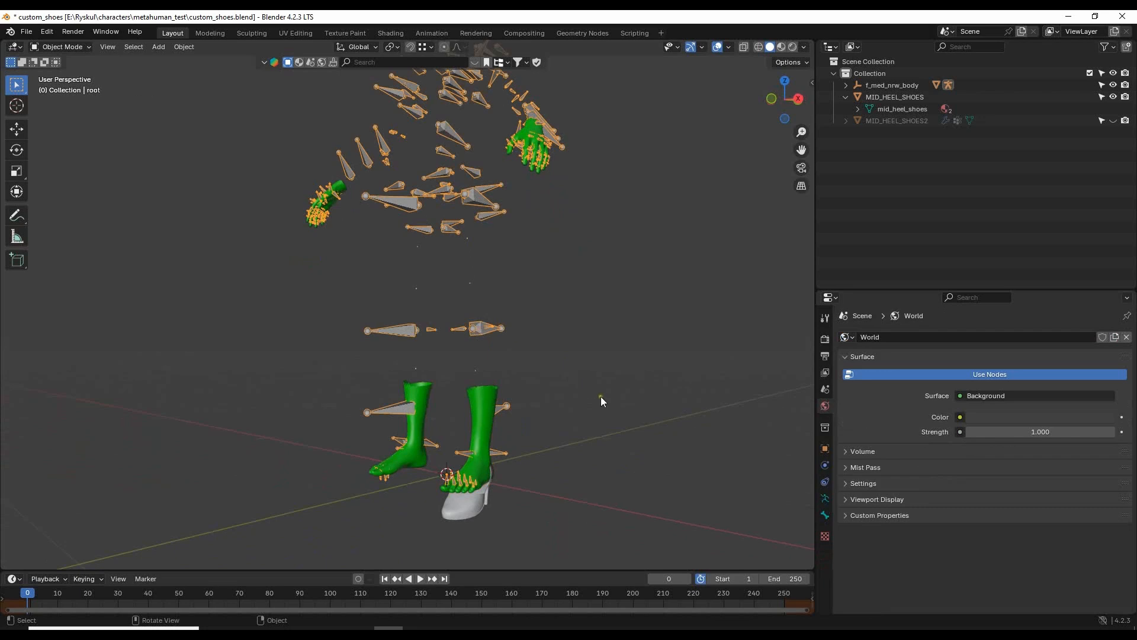
{"action": "middle_click_drag", "start_coordinate": [646, 379], "coordinate": [608, 388]}
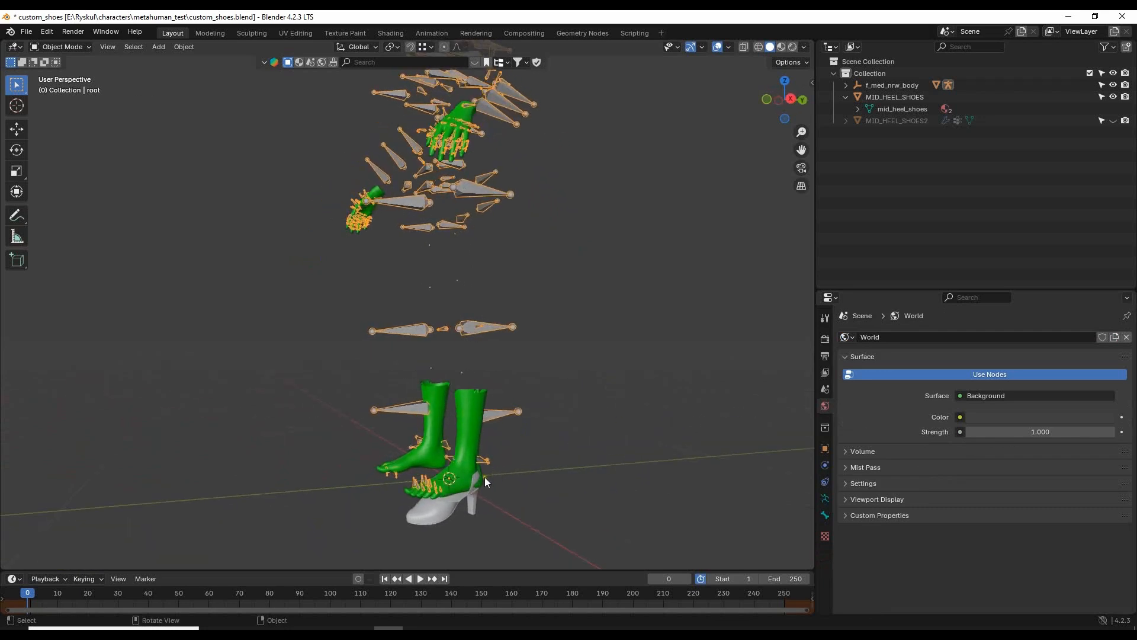
- Select MID_HEEL_SHOES and examine from several angles how the left foot's shape compares with the shoe's sole and heel
{"action": "middle_click_drag", "start_coordinate": [619, 441], "coordinate": [588, 446]}
{"action": "middle_click_drag", "start_coordinate": [515, 490], "coordinate": [540, 345], "text": "shift"}
{"action": "scroll", "coordinate": [540, 344], "scroll_direction": "up", "scroll_amount": 3}
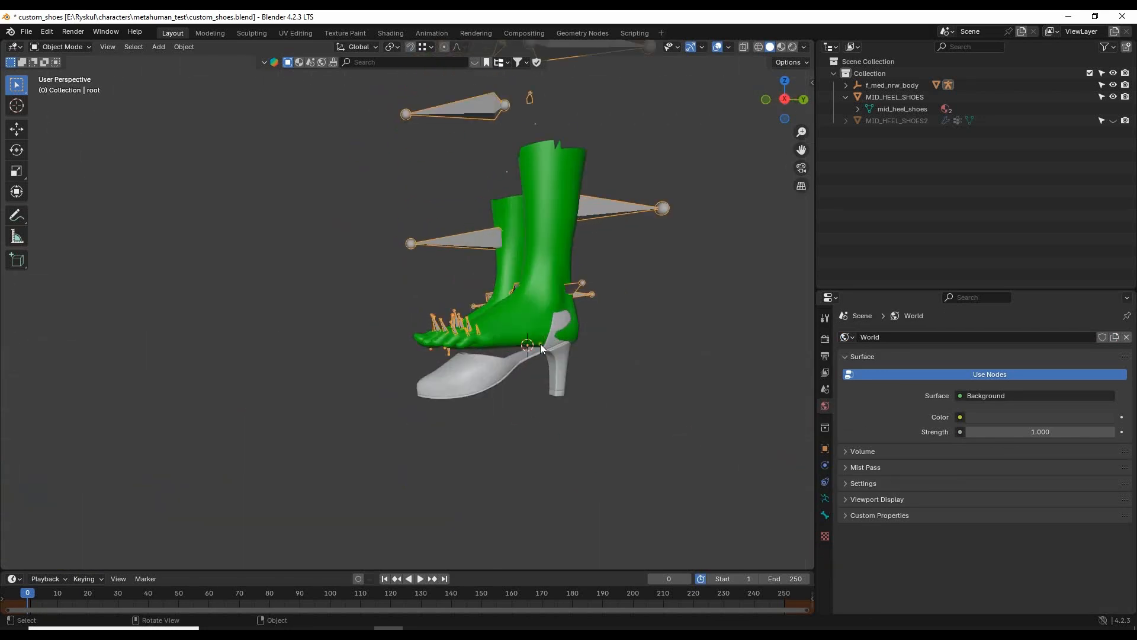
{"action": "middle_click_drag", "start_coordinate": [628, 384], "coordinate": [533, 421]}
{"action": "left_click", "coordinate": [403, 435]}
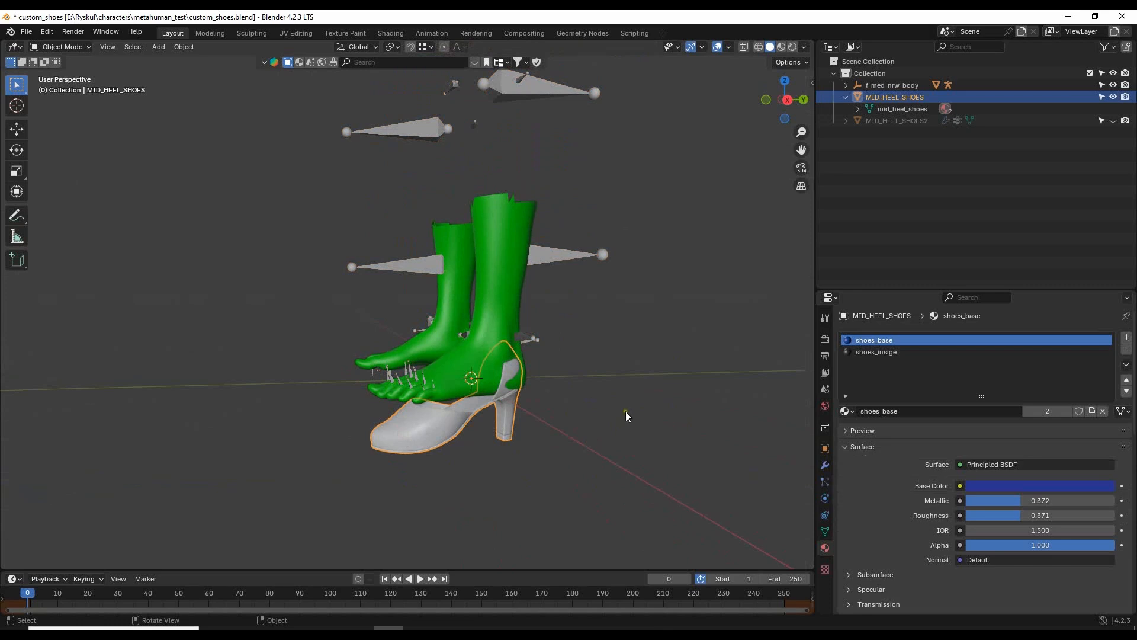
{"action": "middle_click_drag", "start_coordinate": [626, 411], "coordinate": [591, 374]}
{"action": "scroll", "coordinate": [645, 437], "scroll_direction": "up", "scroll_amount": 3}
{"action": "middle_click_drag", "start_coordinate": [645, 437], "coordinate": [680, 386], "text": "shift"}
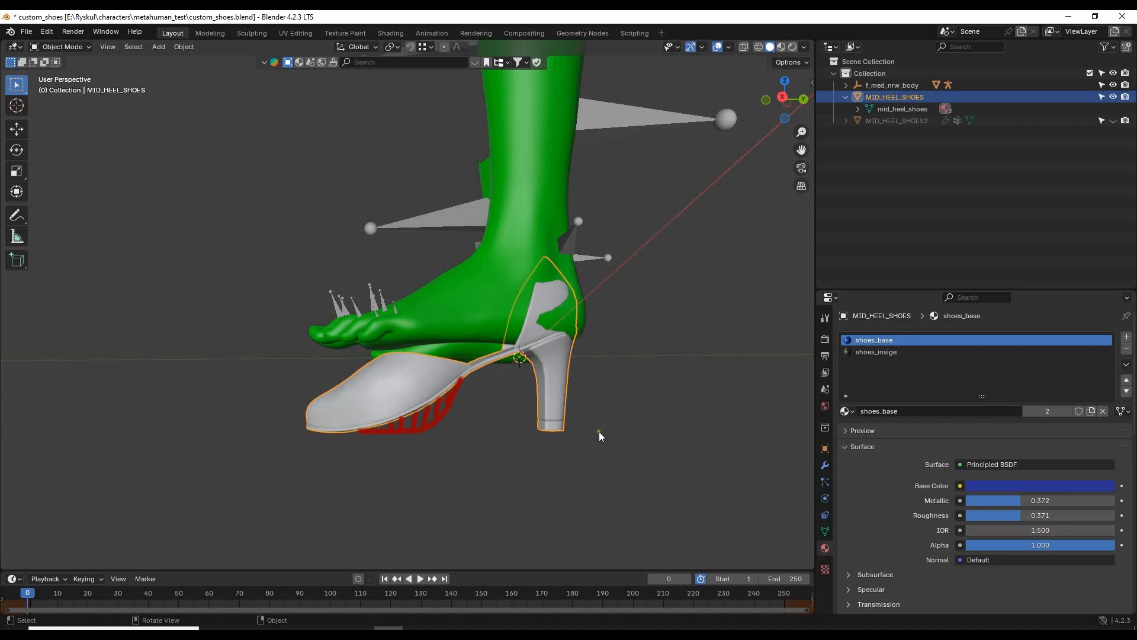
{"action": "middle_click_drag", "start_coordinate": [577, 248], "coordinate": [626, 380]}
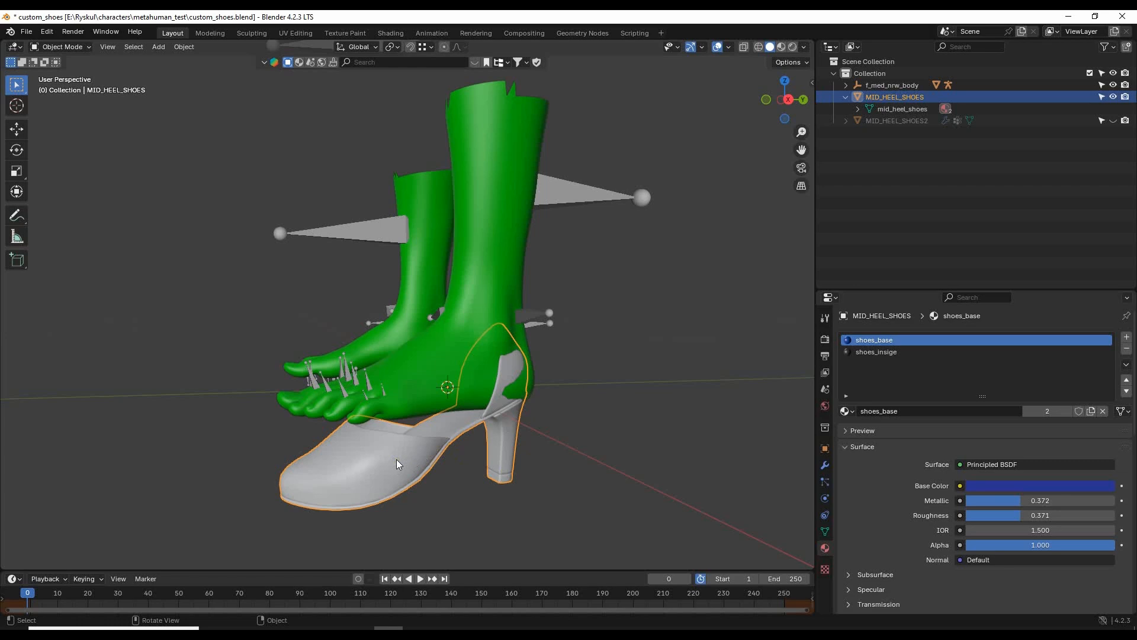
{"action": "middle_click_drag", "start_coordinate": [731, 378], "coordinate": [703, 361]}
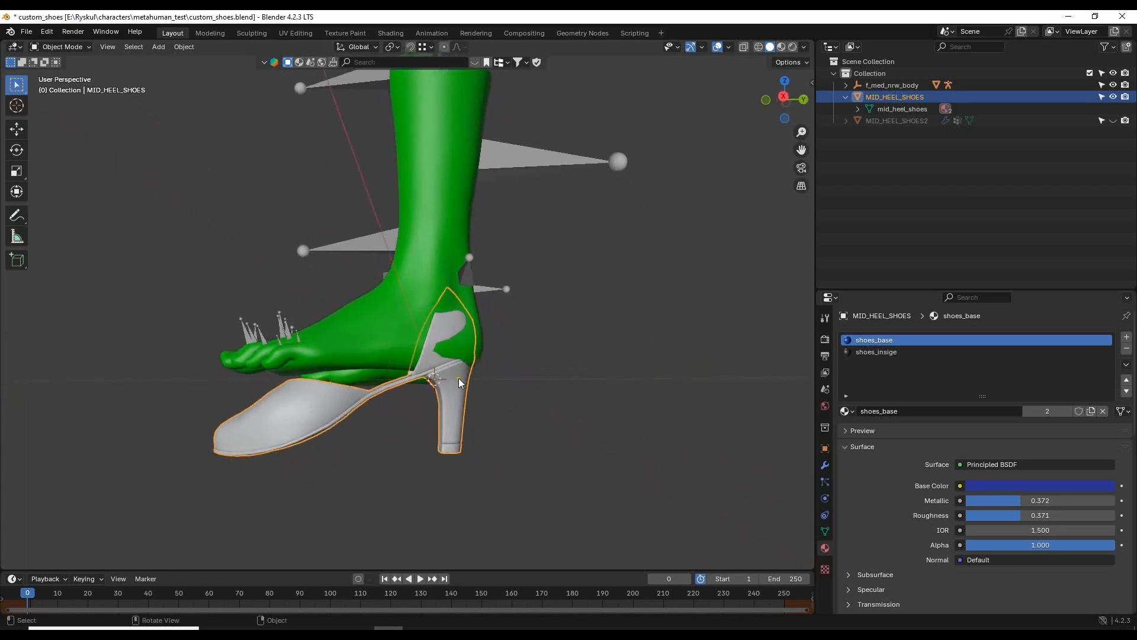
{"action": "middle_click_drag", "start_coordinate": [563, 390], "coordinate": [599, 390]}
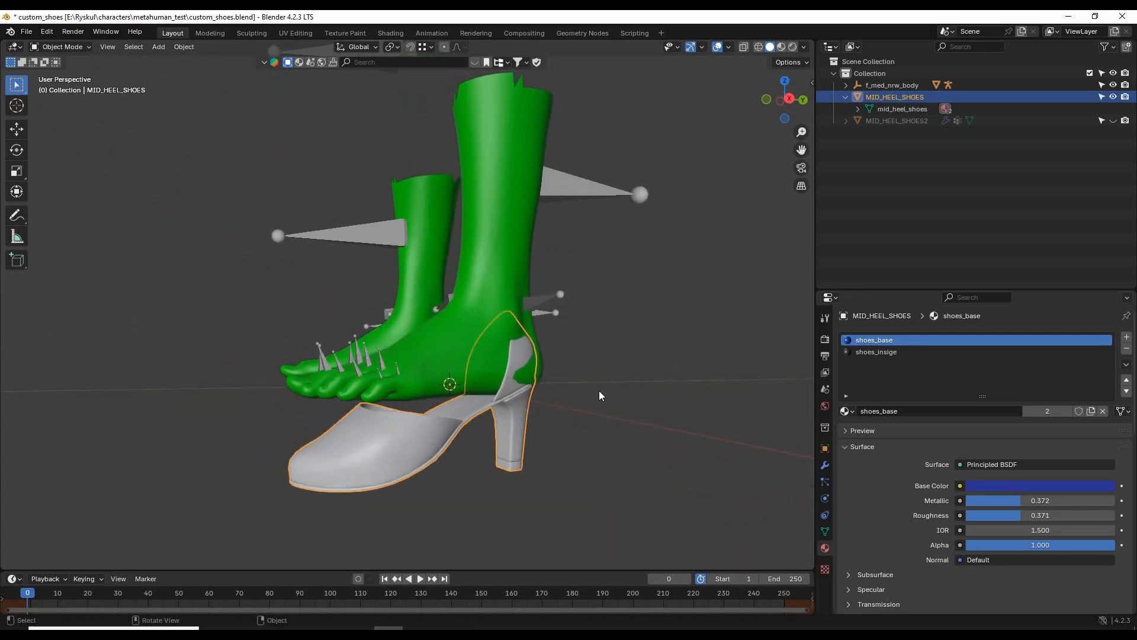
{"action": "middle_click_drag", "start_coordinate": [609, 304], "coordinate": [679, 328], "text": "shift"}
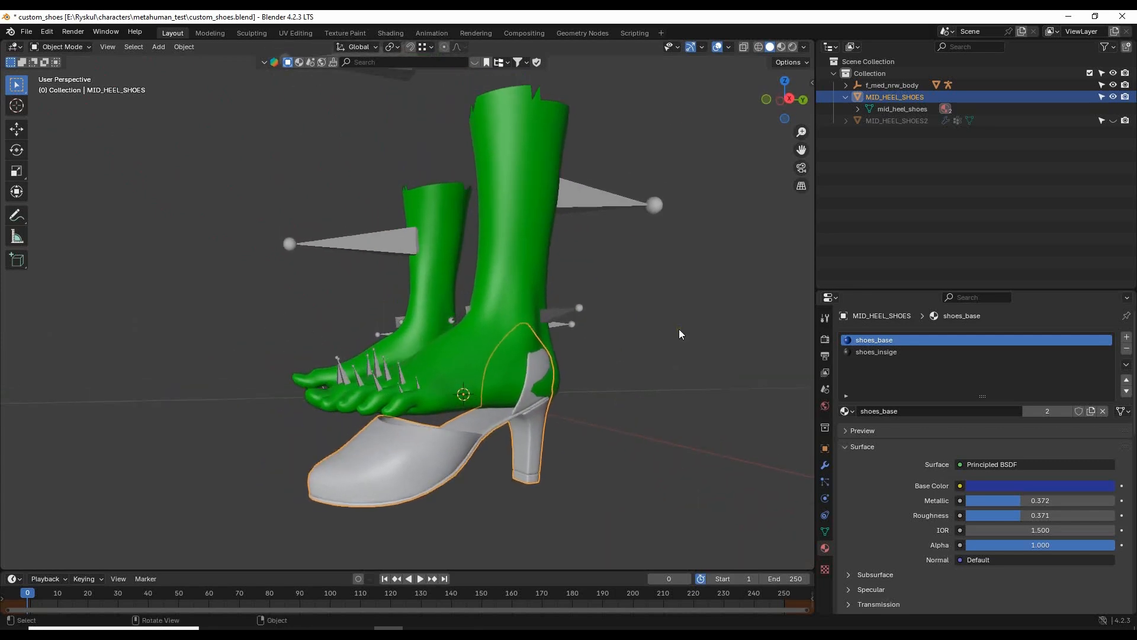
{"action": "mouse_move", "coordinate": [679, 329]}
{"action": "middle_mouse_down"}
{"action": "mouse_move", "coordinate": [670, 325]}
{"action": "mouse_move", "coordinate": [678, 332]}
{"action": "middle_mouse_up"}
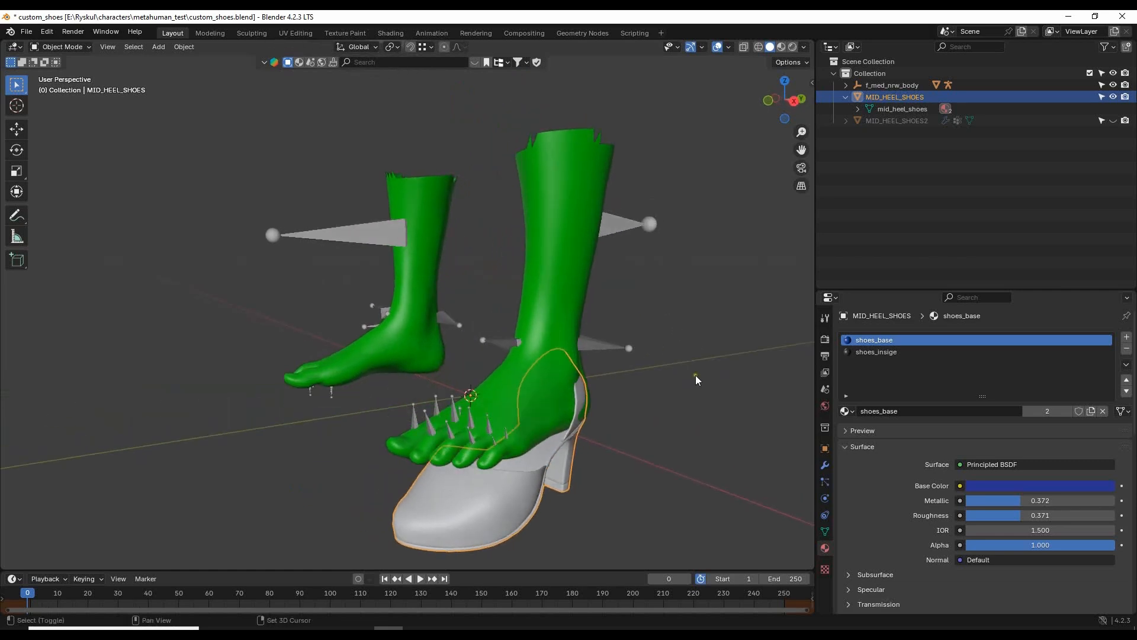
{"action": "middle_click_drag", "start_coordinate": [695, 375], "coordinate": [677, 350], "text": "shift"}
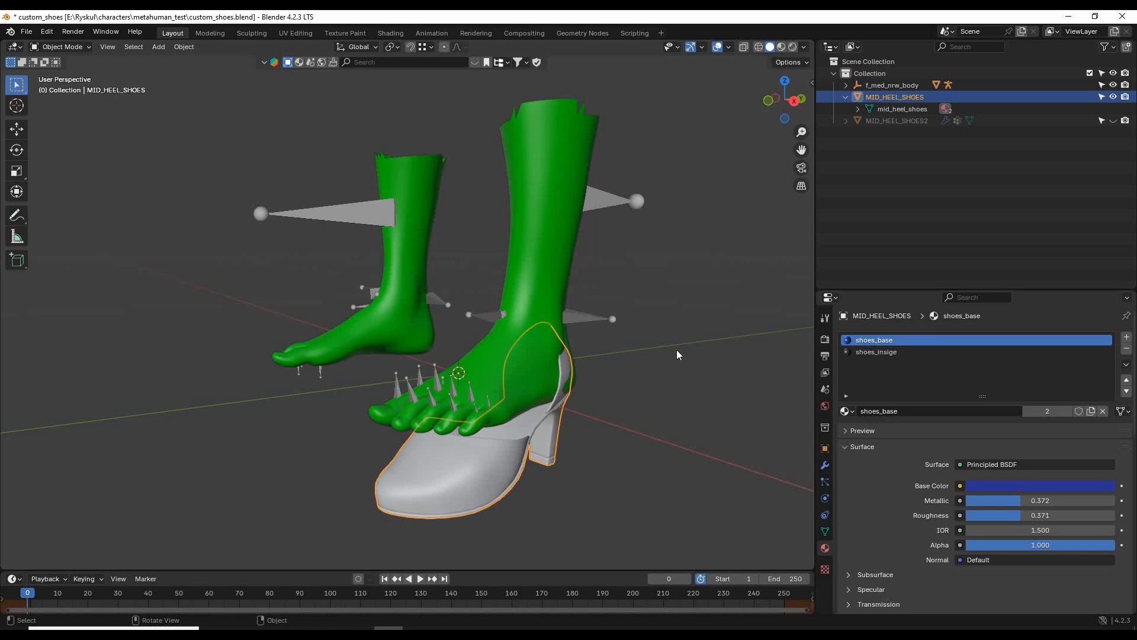
{"action": "middle_click_drag", "start_coordinate": [677, 350], "coordinate": [662, 328]}
- Select the body's armature, switch it to Pose Mode and view the feet in right orthographic view
{"action": "left_click", "coordinate": [581, 183]}
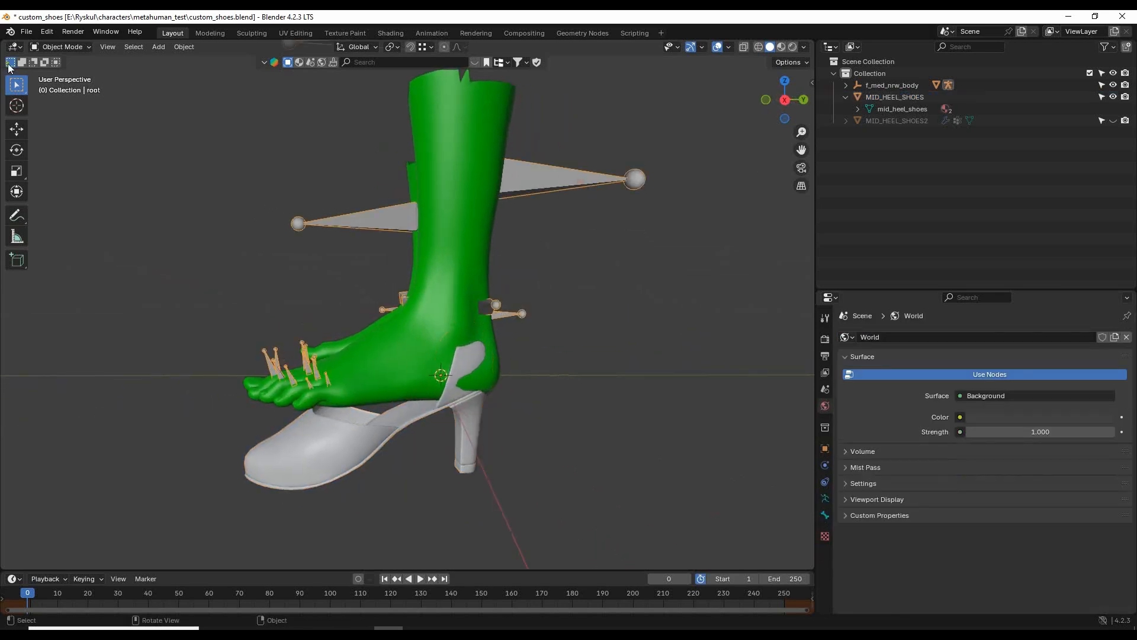
{"action": "left_click", "coordinate": [76, 48]}
{"action": "left_click", "coordinate": [57, 87]}
{"action": "middle_click_drag", "start_coordinate": [630, 329], "coordinate": [540, 350], "text": "alt"}
{"action": "scroll", "coordinate": [540, 350], "scroll_direction": "up", "scroll_amount": 2}
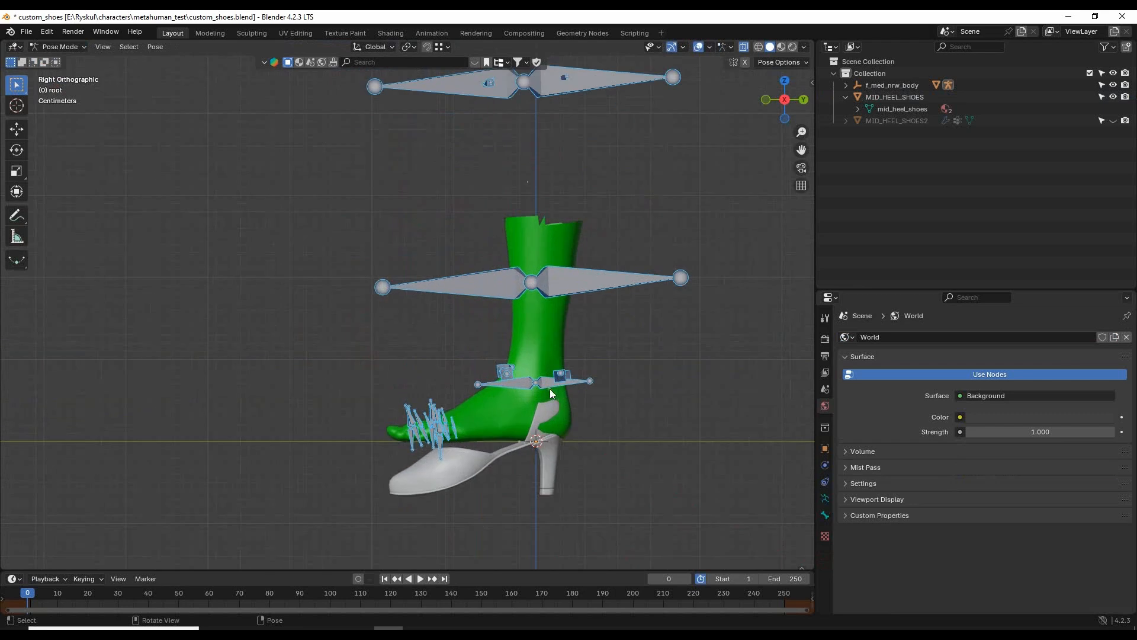
- Rotate the foot_l bone about -24.7° in the right side view to tilt the left foot down toward the shoe
{"action": "left_click", "coordinate": [559, 382]}
{"action": "middle_click_drag", "start_coordinate": [635, 403], "coordinate": [630, 404]}
{"action": "middle_click_drag", "start_coordinate": [696, 449], "coordinate": [688, 382], "text": "shift"}
{"action": "middle_click_drag", "start_coordinate": [689, 382], "coordinate": [674, 357]}
{"action": "scroll", "coordinate": [674, 357], "scroll_direction": "up", "scroll_amount": 4}
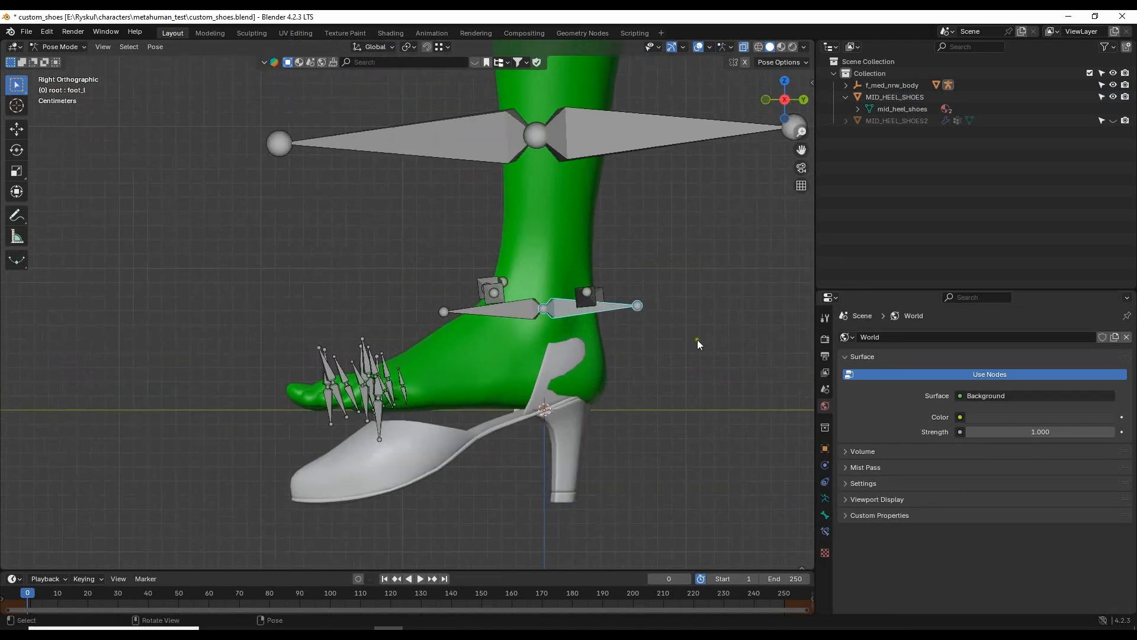
{"action": "key", "text": "r"}
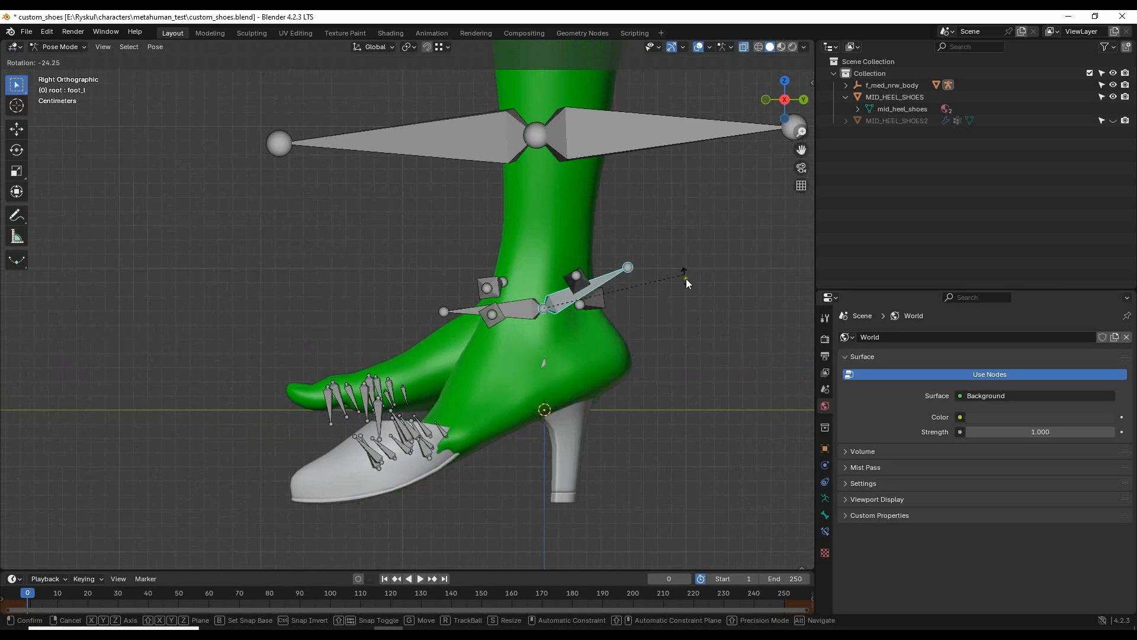
{"action": "left_click", "coordinate": [687, 273]}
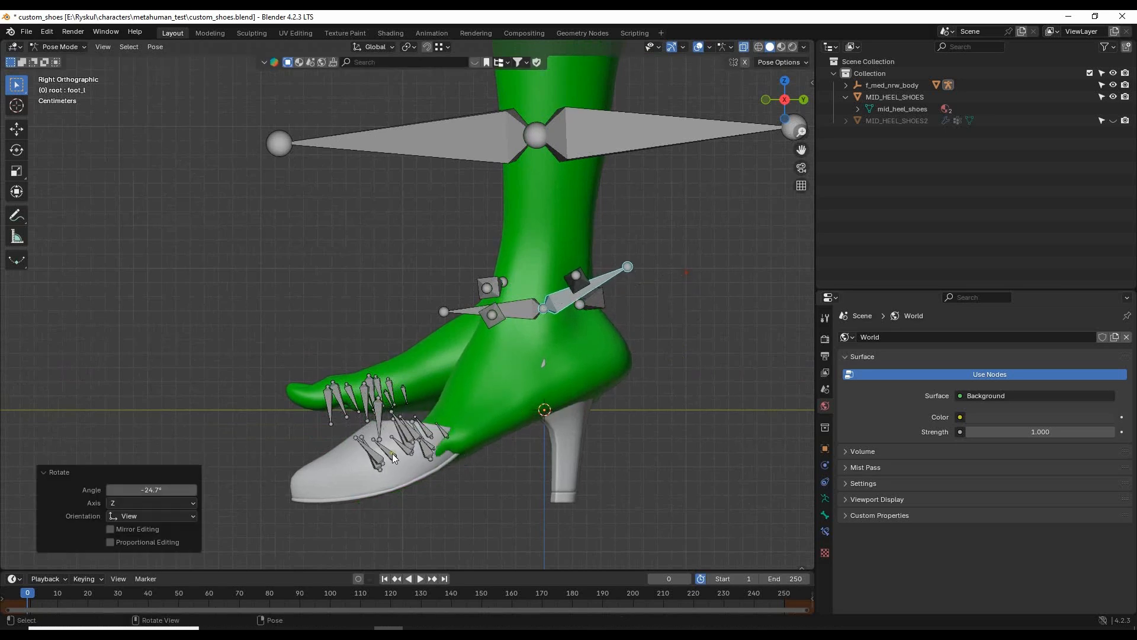
- Rotate the left foot's ball and toe bones together, except indextoe_02_l, about 11.6° in the right side view
{"action": "middle_click_drag", "start_coordinate": [468, 468], "coordinate": [503, 480]}
{"action": "middle_click_drag", "start_coordinate": [549, 442], "coordinate": [530, 362], "text": "shift"}
{"action": "left_click", "coordinate": [512, 422]}
{"action": "left_click", "coordinate": [556, 446], "text": "shift"}
{"action": "left_click", "coordinate": [562, 438], "text": "shift"}
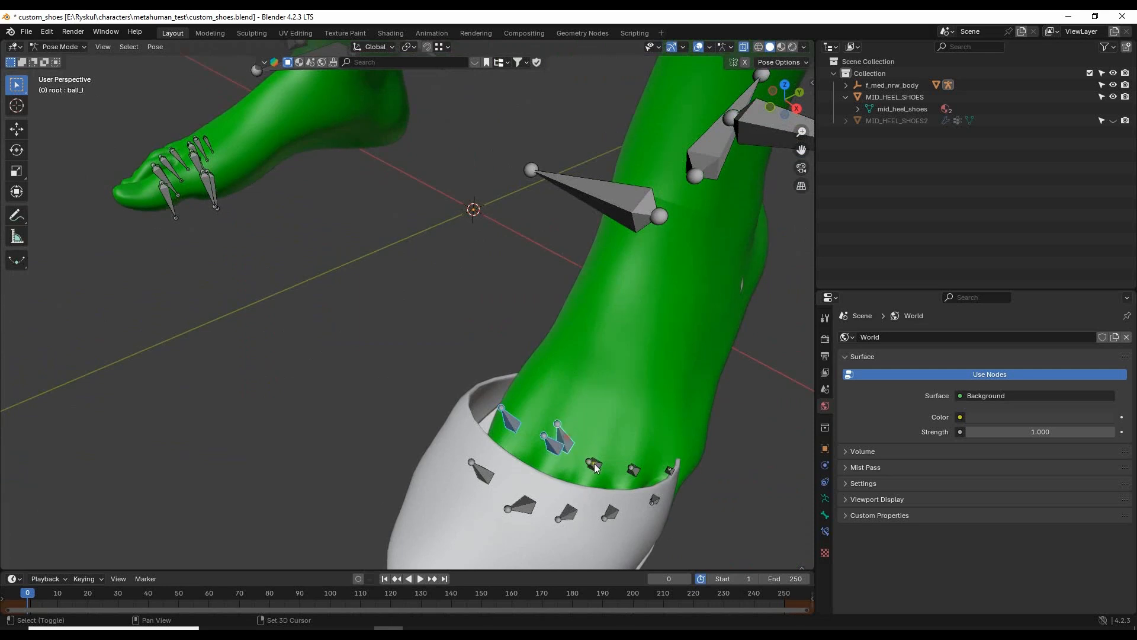
{"action": "left_click", "coordinate": [594, 465], "text": "shift"}
{"action": "left_click", "coordinate": [633, 469], "text": "shift"}
{"action": "left_click", "coordinate": [670, 468], "text": "shift"}
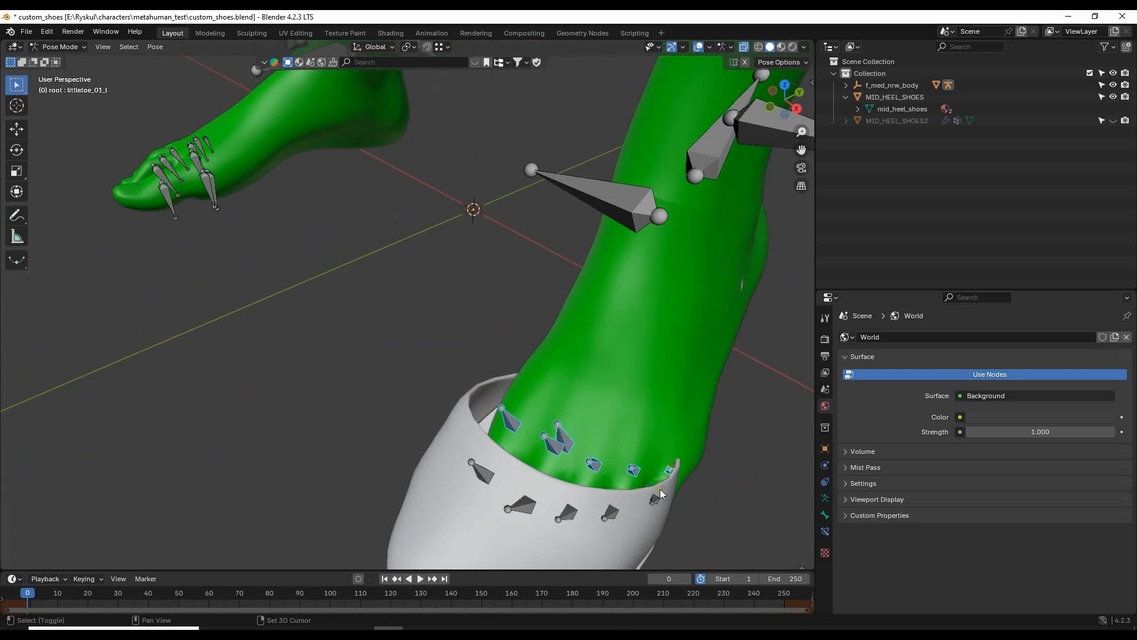
{"action": "left_click", "coordinate": [607, 513], "text": "shift"}
{"action": "left_click", "coordinate": [566, 513], "text": "shift"}
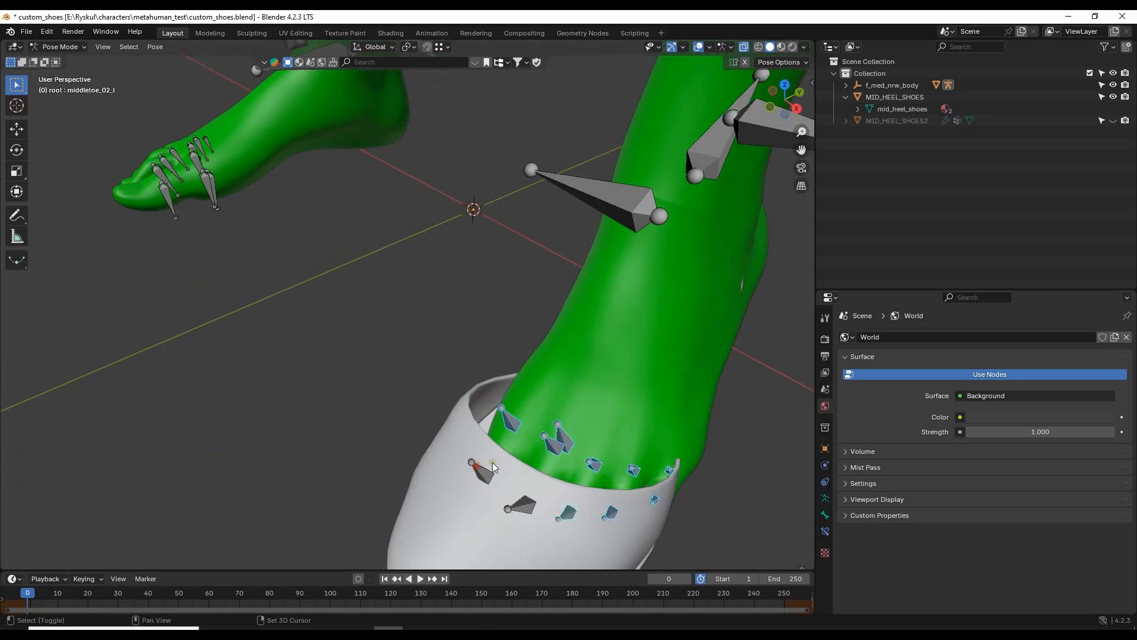
{"action": "left_click", "coordinate": [483, 472], "text": "shift"}
{"action": "middle_click_drag", "start_coordinate": [492, 462], "coordinate": [633, 382]}
{"action": "middle_click_drag", "start_coordinate": [451, 275], "coordinate": [514, 331], "text": "shift"}
{"action": "scroll", "coordinate": [514, 331], "scroll_direction": "up", "scroll_amount": 1}
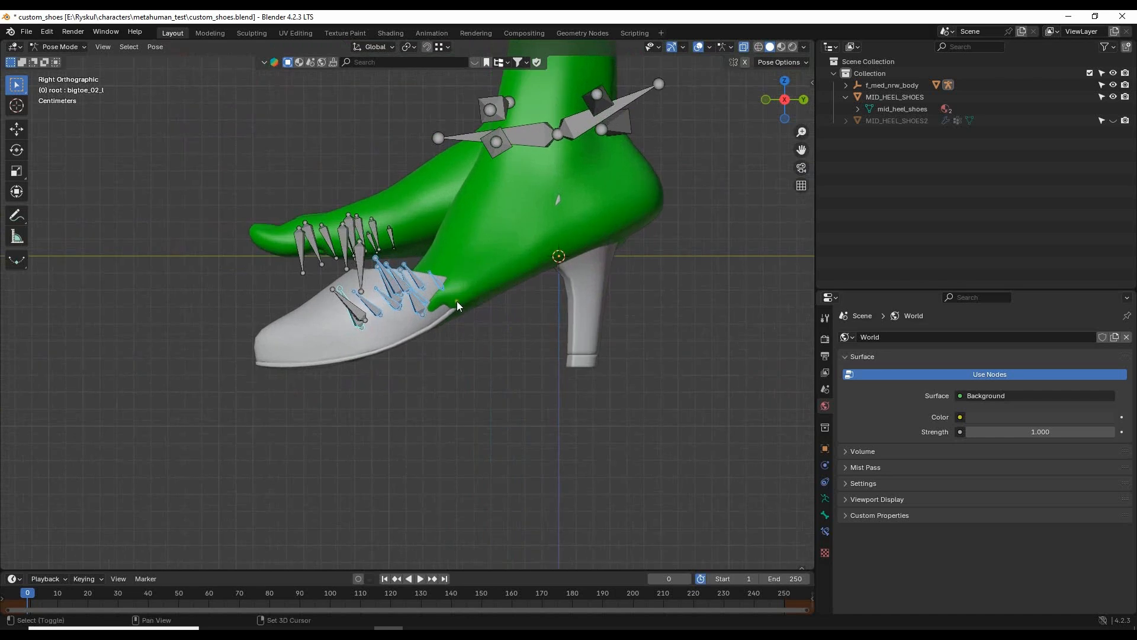
{"action": "middle_click_drag", "start_coordinate": [456, 301], "coordinate": [483, 359], "text": "shift"}
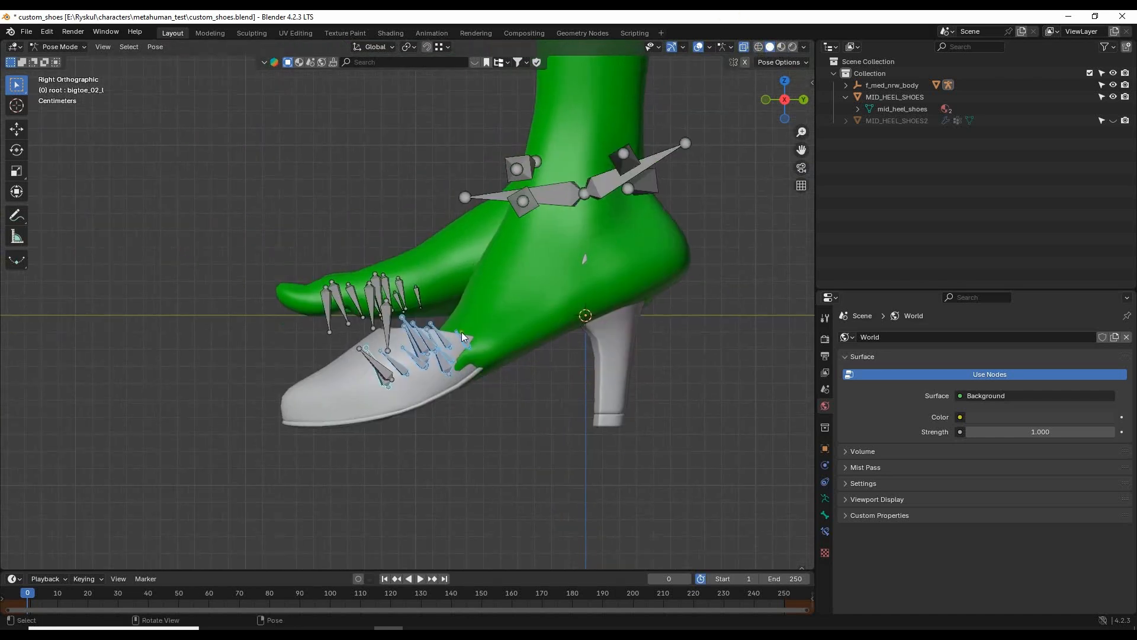
{"action": "middle_click_drag", "start_coordinate": [428, 302], "coordinate": [445, 299]}
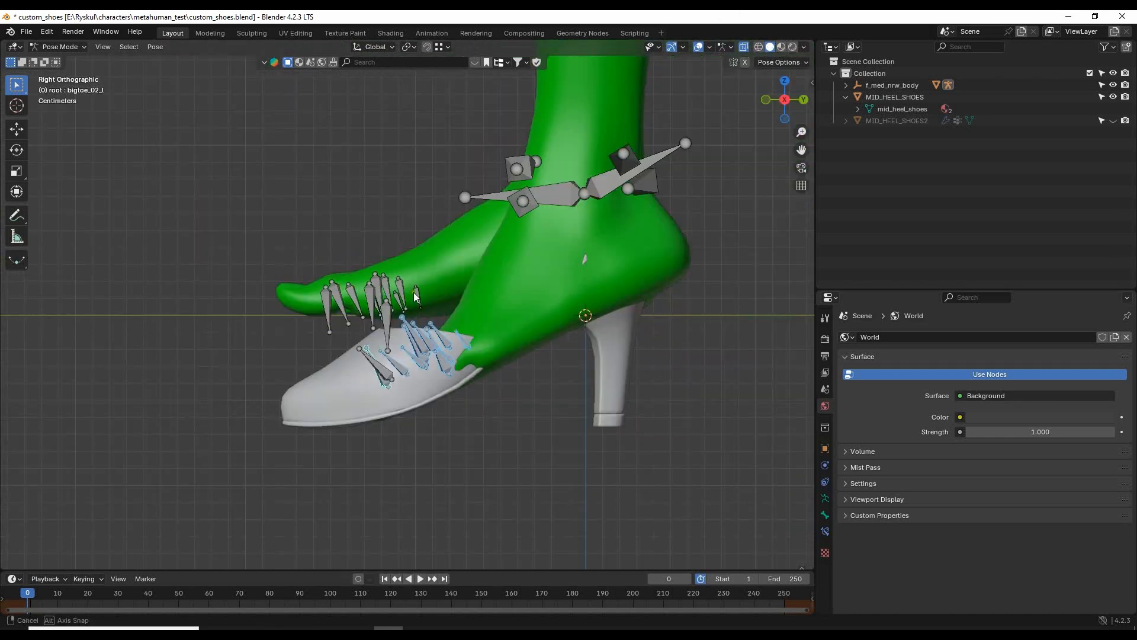
{"action": "left_click", "coordinate": [744, 47]}
{"action": "left_click", "coordinate": [744, 48]}
{"action": "scroll", "coordinate": [489, 330], "scroll_direction": "up", "scroll_amount": 2}
{"action": "middle_click_drag", "start_coordinate": [586, 336], "coordinate": [563, 382], "text": "shift"}
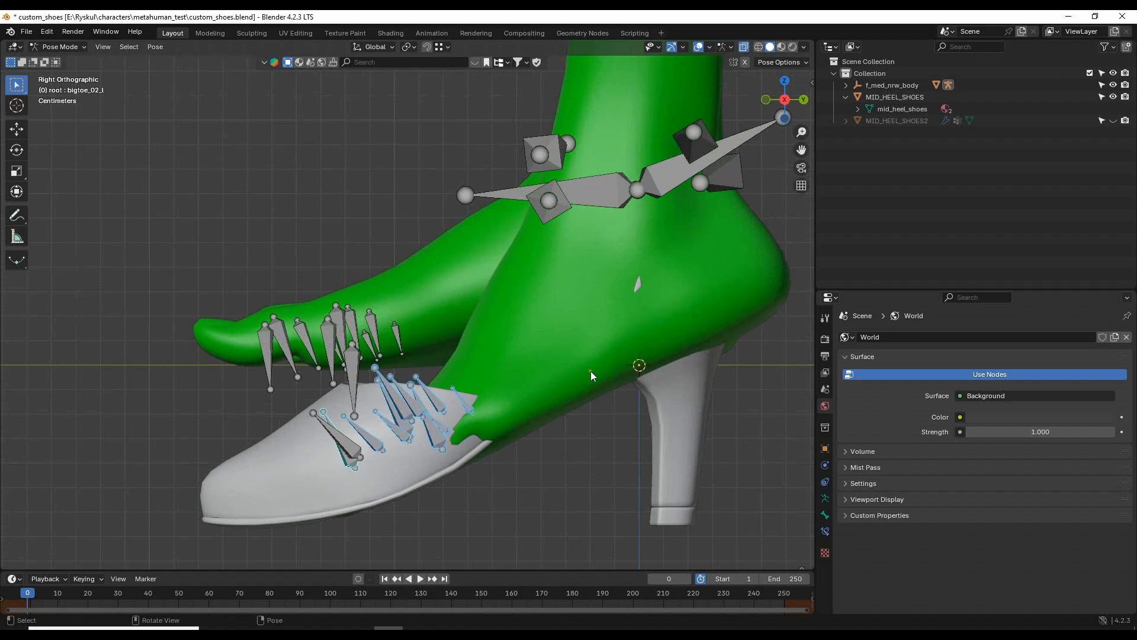
{"action": "key", "text": "r"}
{"action": "left_click", "coordinate": [608, 393]}
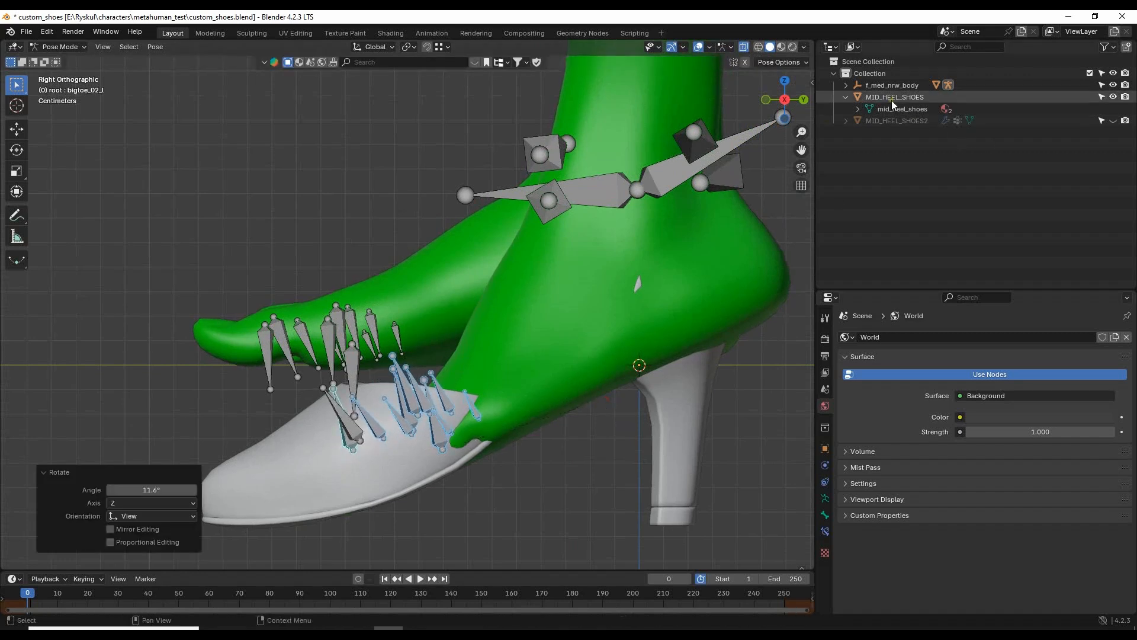
- Hide MID_HEEL_SHOES and rotate the selected left ball and toe bones about 7.78° further in the right side view
{"action": "left_click", "coordinate": [1113, 97]}
{"action": "middle_click_drag", "start_coordinate": [453, 411], "coordinate": [531, 342]}
{"action": "key", "text": "KP_3"}
{"action": "scroll", "coordinate": [506, 365], "scroll_direction": "up", "scroll_amount": 2}
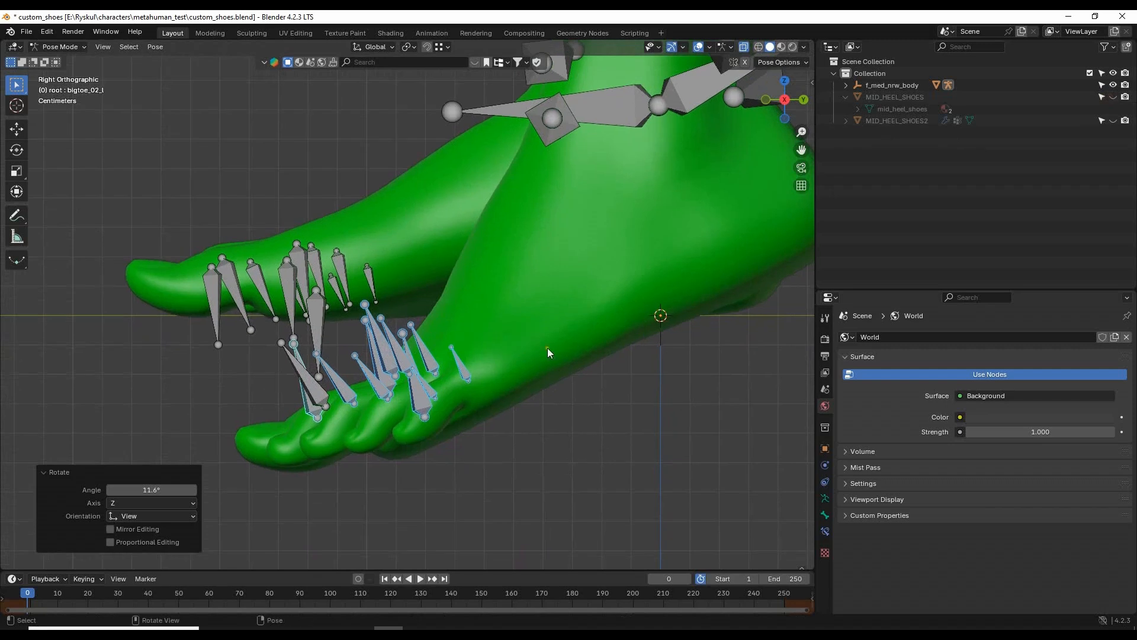
{"action": "key", "text": "r"}
{"action": "left_click", "coordinate": [558, 365]}
{"action": "mouse_move", "coordinate": [558, 364]}
{"action": "middle_mouse_down"}
{"action": "mouse_move", "coordinate": [493, 367]}
{"action": "mouse_move", "coordinate": [618, 347]}
{"action": "mouse_move", "coordinate": [585, 340]}
{"action": "mouse_move", "coordinate": [571, 357]}
{"action": "middle_mouse_up"}
{"action": "scroll", "coordinate": [592, 342], "scroll_direction": "down", "scroll_amount": 3}
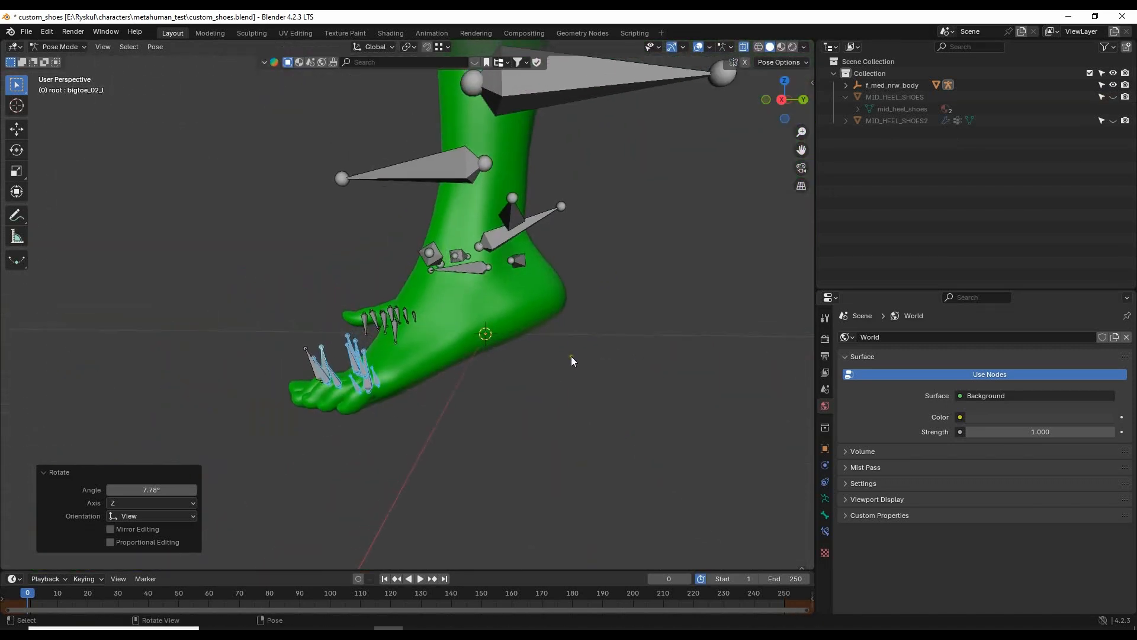
{"action": "middle_click_drag", "start_coordinate": [549, 309], "coordinate": [551, 334], "text": "shift"}
{"action": "mouse_move", "coordinate": [685, 416]}
{"action": "middle_mouse_down"}
{"action": "mouse_move", "coordinate": [671, 414]}
{"action": "mouse_move", "coordinate": [674, 403]}
{"action": "middle_mouse_up"}
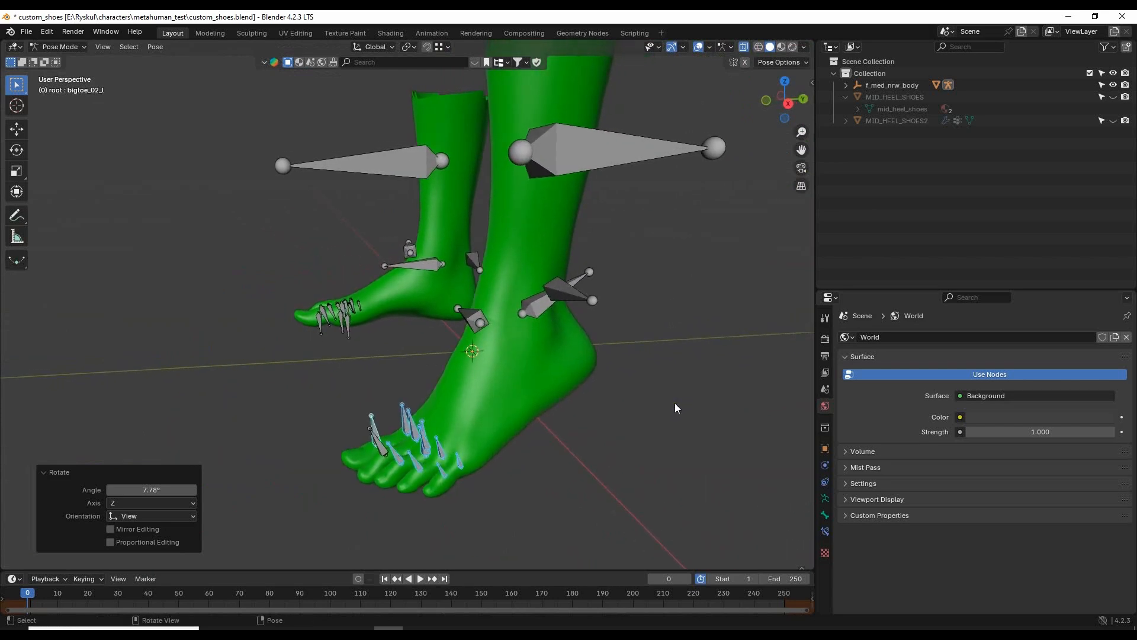
- Rotate the indextoe_02_l bone on its own about 13.7° in the right side view to align it with the other toes
{"action": "left_click", "coordinate": [379, 453]}
{"action": "middle_click_drag", "start_coordinate": [502, 485], "coordinate": [479, 471]}
{"action": "scroll", "coordinate": [355, 366], "scroll_direction": "up", "scroll_amount": 4}
{"action": "middle_click_drag", "start_coordinate": [364, 369], "coordinate": [346, 396], "text": "shift"}
{"action": "key", "text": "r"}
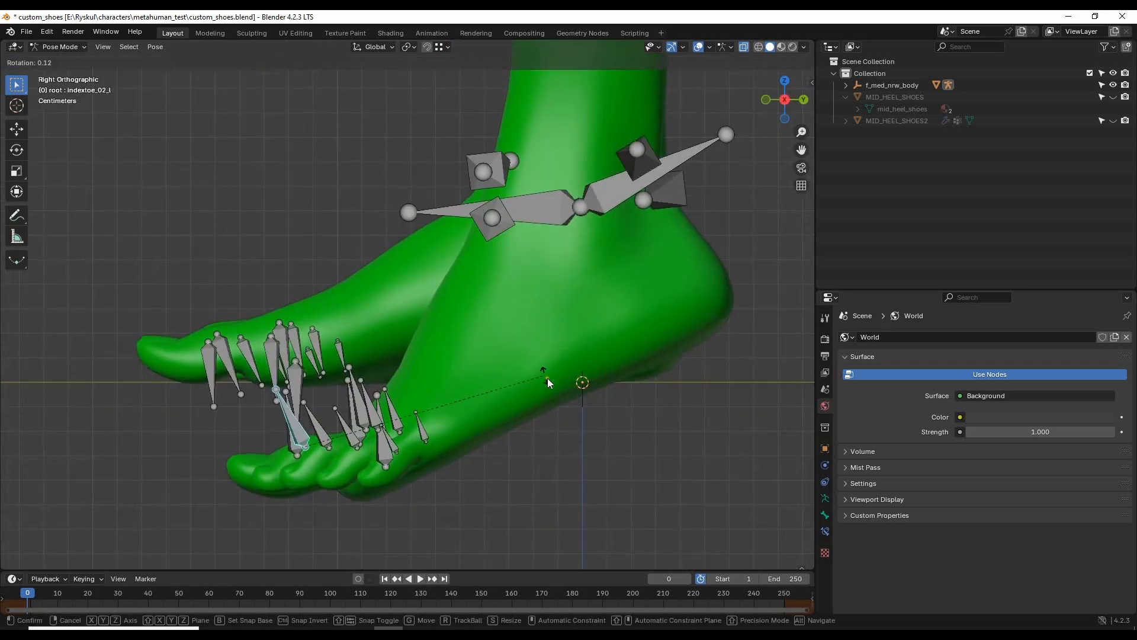
{"action": "left_click", "coordinate": [573, 437]}
{"action": "scroll", "coordinate": [504, 436], "scroll_direction": "down", "scroll_amount": 3}
{"action": "middle_click_drag", "start_coordinate": [488, 438], "coordinate": [445, 368]}
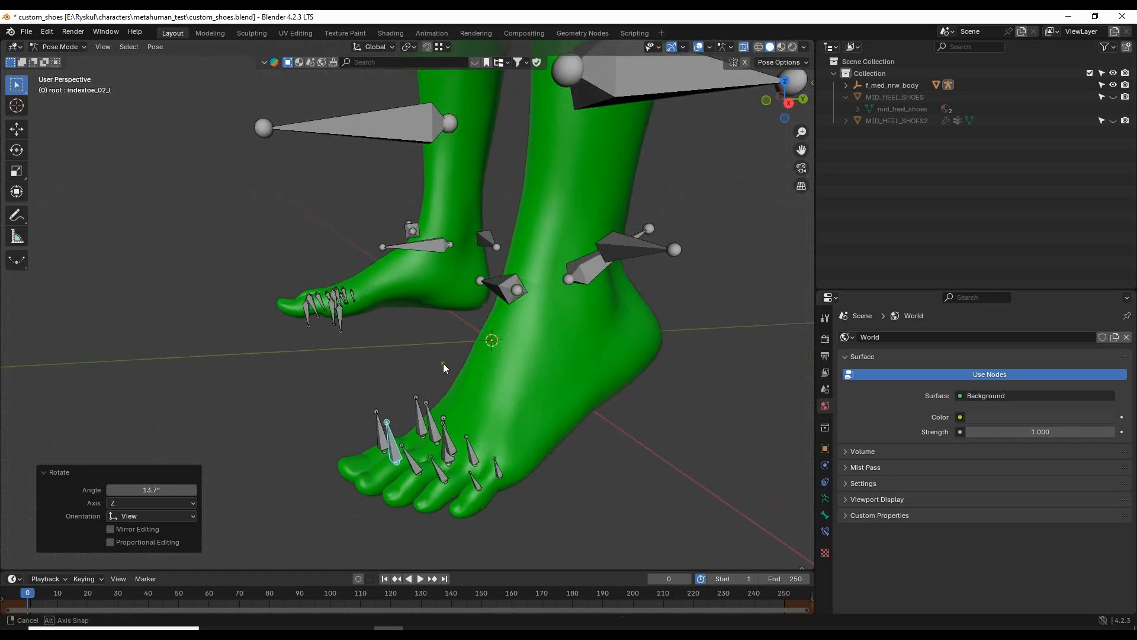
{"action": "middle_click_drag", "start_coordinate": [500, 397], "coordinate": [466, 324], "text": "shift"}
{"action": "scroll", "coordinate": [531, 325], "scroll_direction": "up", "scroll_amount": 1}
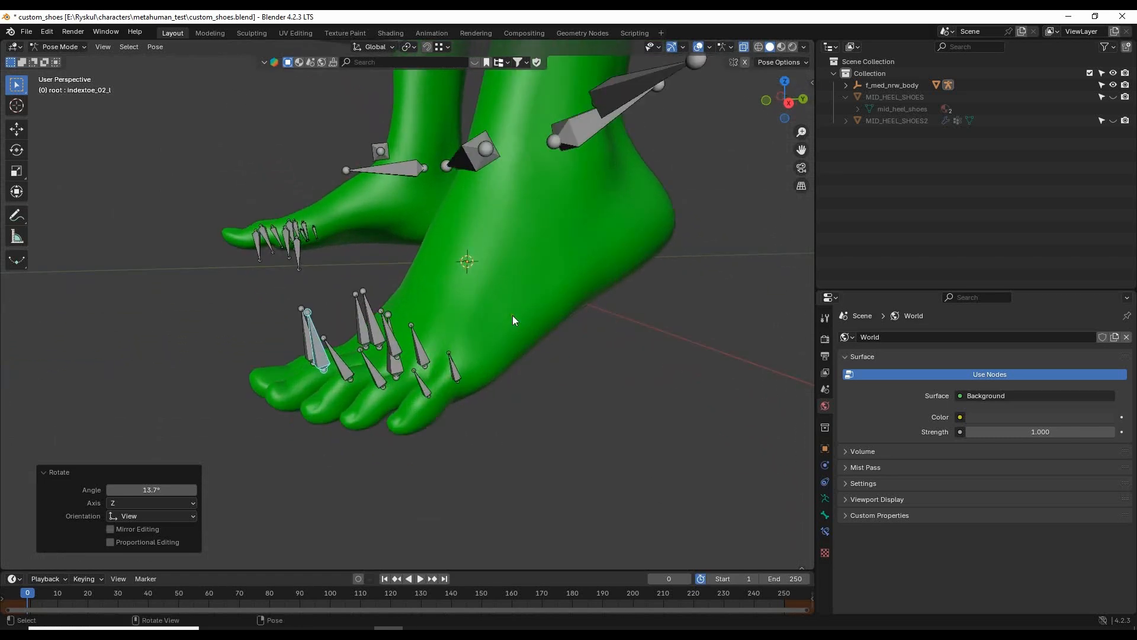
{"action": "middle_click_drag", "start_coordinate": [536, 254], "coordinate": [539, 274], "text": "shift"}
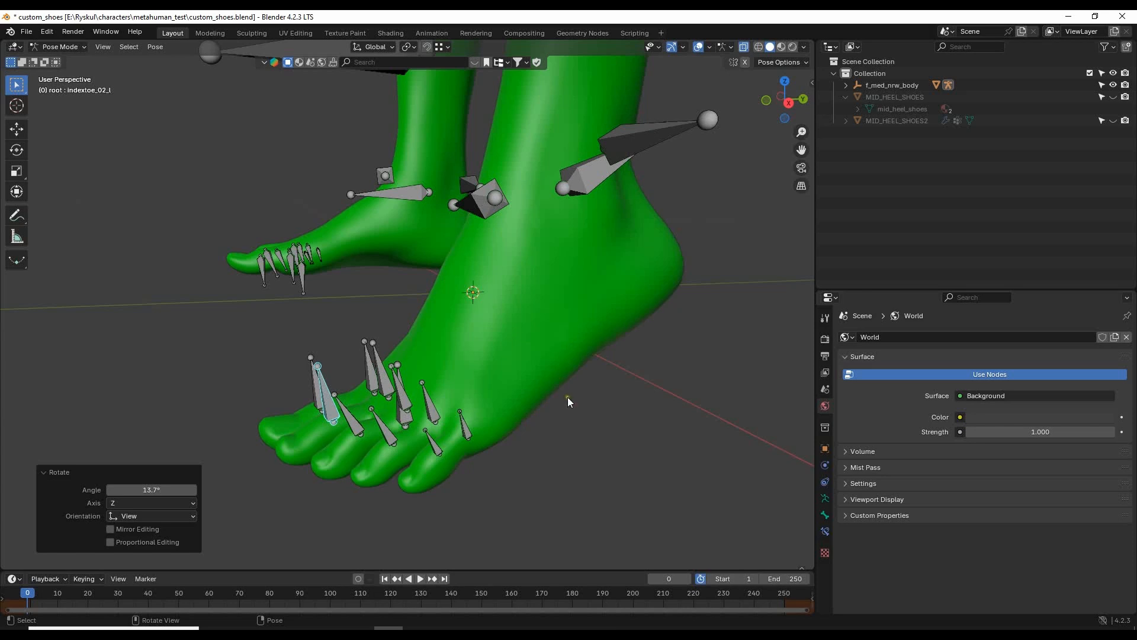
{"action": "scroll", "coordinate": [568, 398], "scroll_direction": "down", "scroll_amount": 2}
{"action": "middle_click_drag", "start_coordinate": [502, 299], "coordinate": [507, 332], "text": "shift"}
{"action": "scroll", "coordinate": [554, 415], "scroll_direction": "up", "scroll_amount": 1}
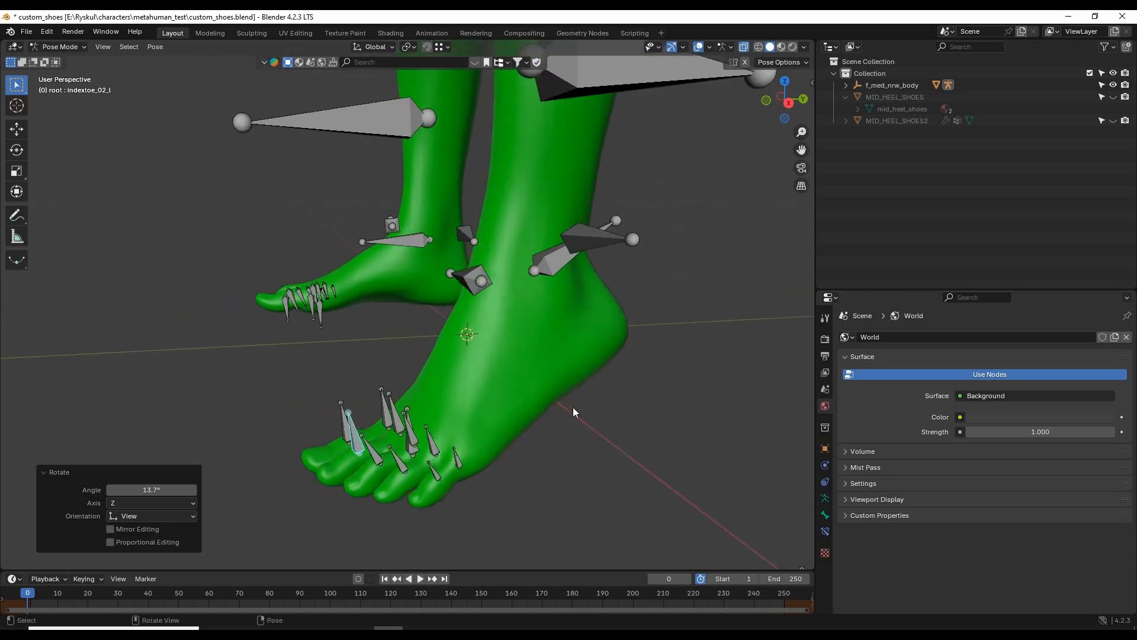
- Switch to Unreal Engine, collapse the content browser and examine the barefoot MetaHuman standing in the level
{"action": "key", "text": "alt+Tab"}
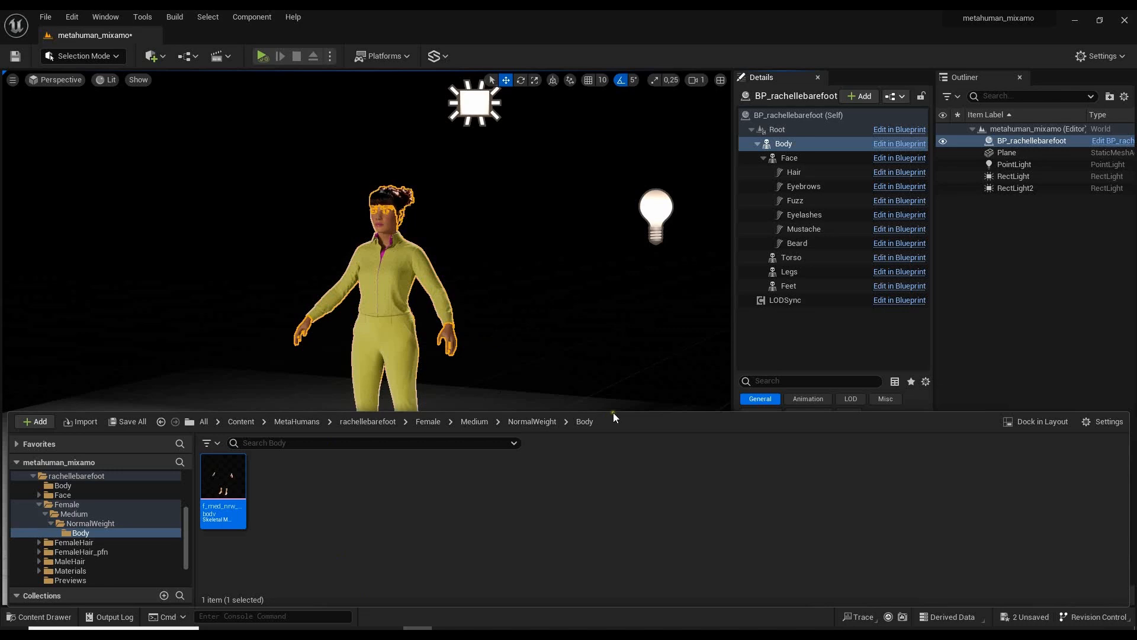
{"action": "left_click_drag", "start_coordinate": [617, 410], "coordinate": [618, 556]}
{"action": "middle_click_drag", "start_coordinate": [574, 342], "coordinate": [508, 349]}
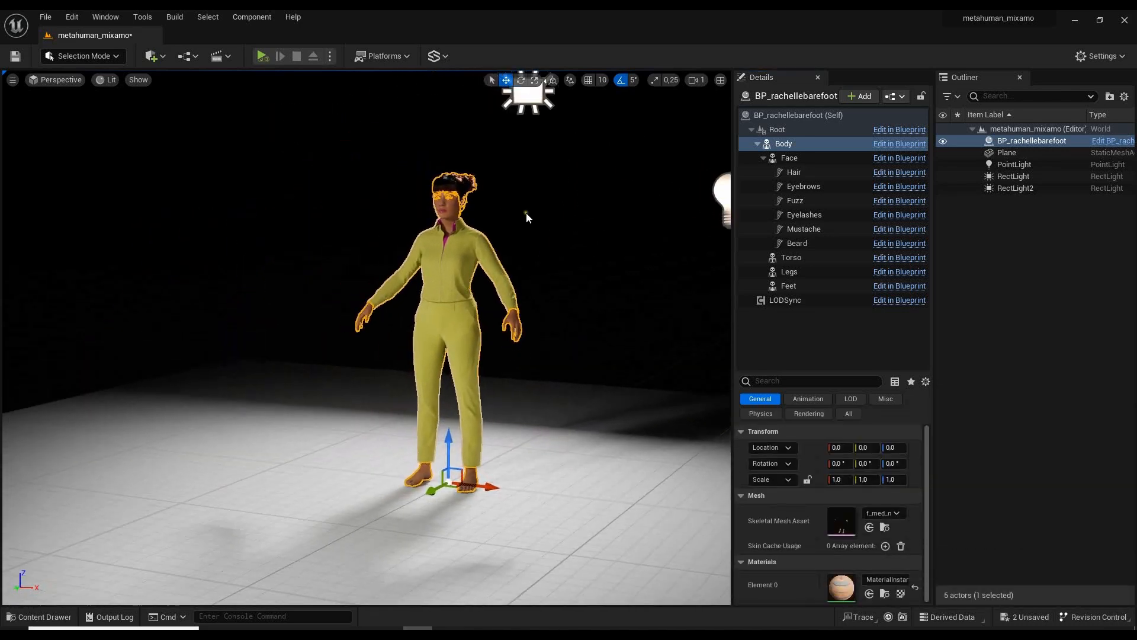
{"action": "left_click", "coordinate": [587, 200]}
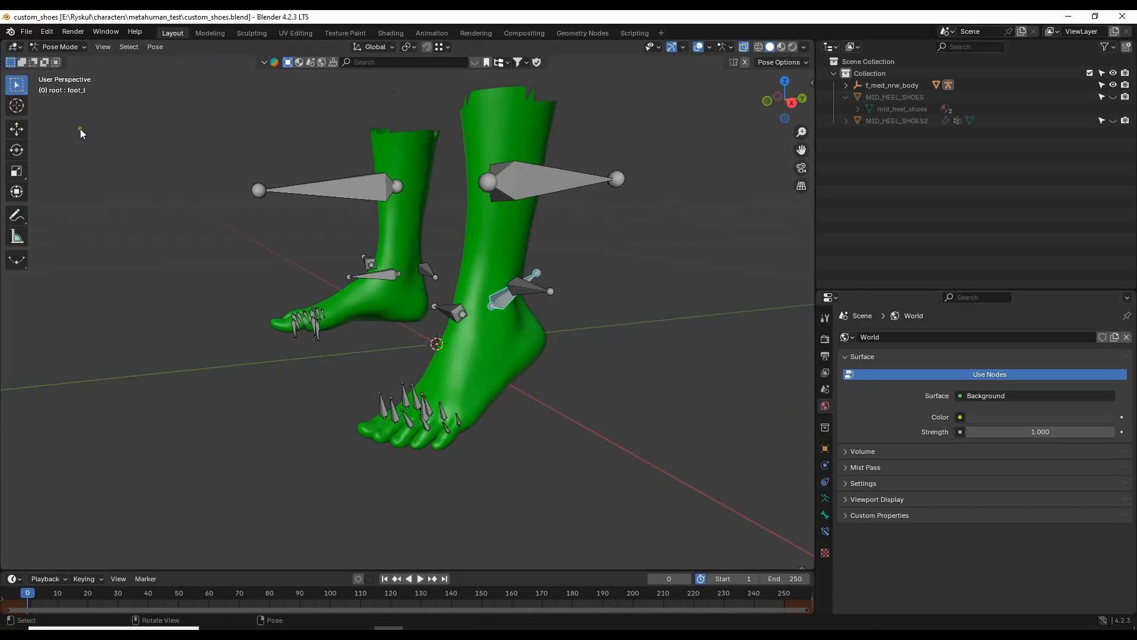
- In Blender, add the left foot's ball and toe bones to the foot_l selection and clear all their pose transforms
{"action": "left_click", "coordinate": [164, 49]}
{"action": "scroll", "coordinate": [472, 474], "scroll_direction": "up", "scroll_amount": 2}
{"action": "middle_click_drag", "start_coordinate": [536, 466], "coordinate": [533, 399], "text": "shift"}
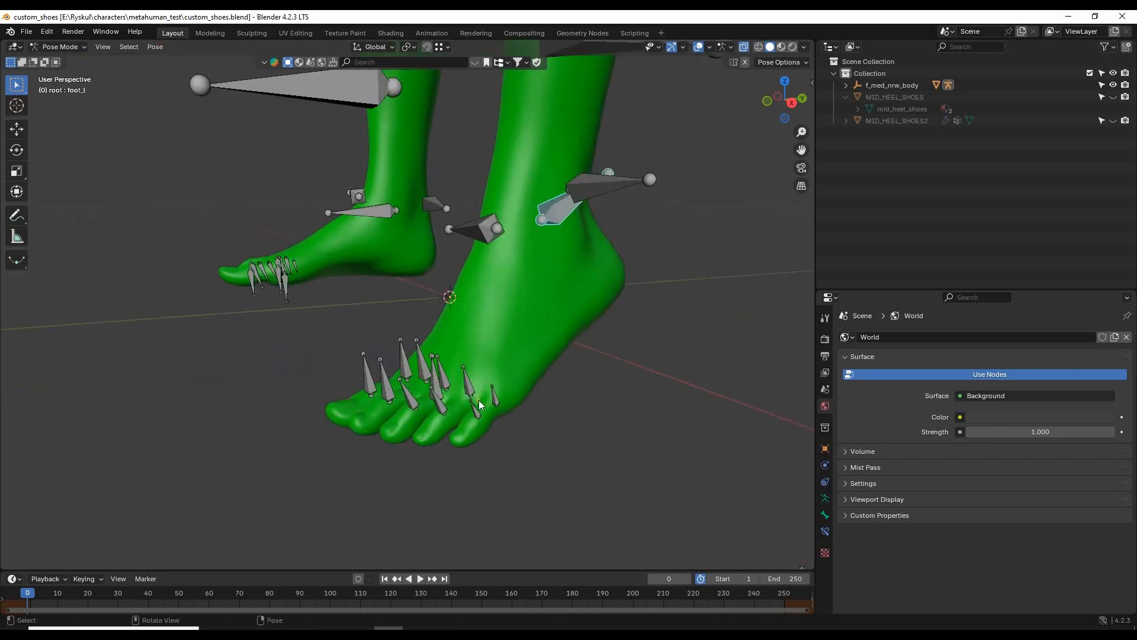
{"action": "left_click", "coordinate": [494, 395], "text": "shift"}
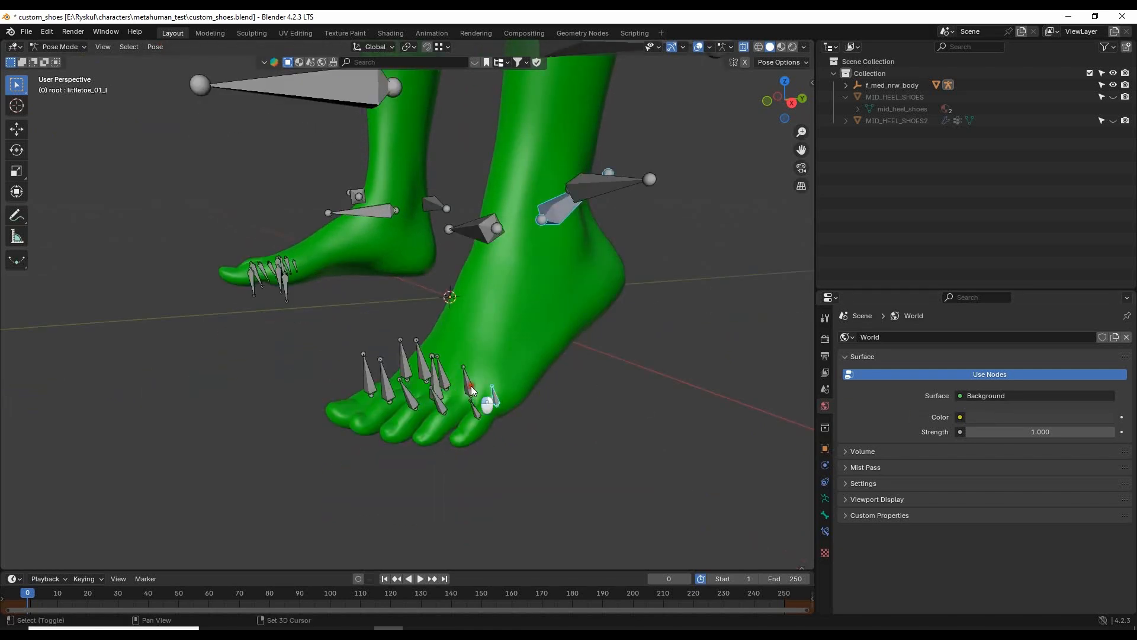
{"action": "left_click", "coordinate": [468, 383], "text": "shift"}
{"action": "left_click", "coordinate": [439, 382], "text": "shift"}
{"action": "left_click", "coordinate": [434, 369], "text": "shift"}
{"action": "left_click", "coordinate": [420, 361], "text": "shift"}
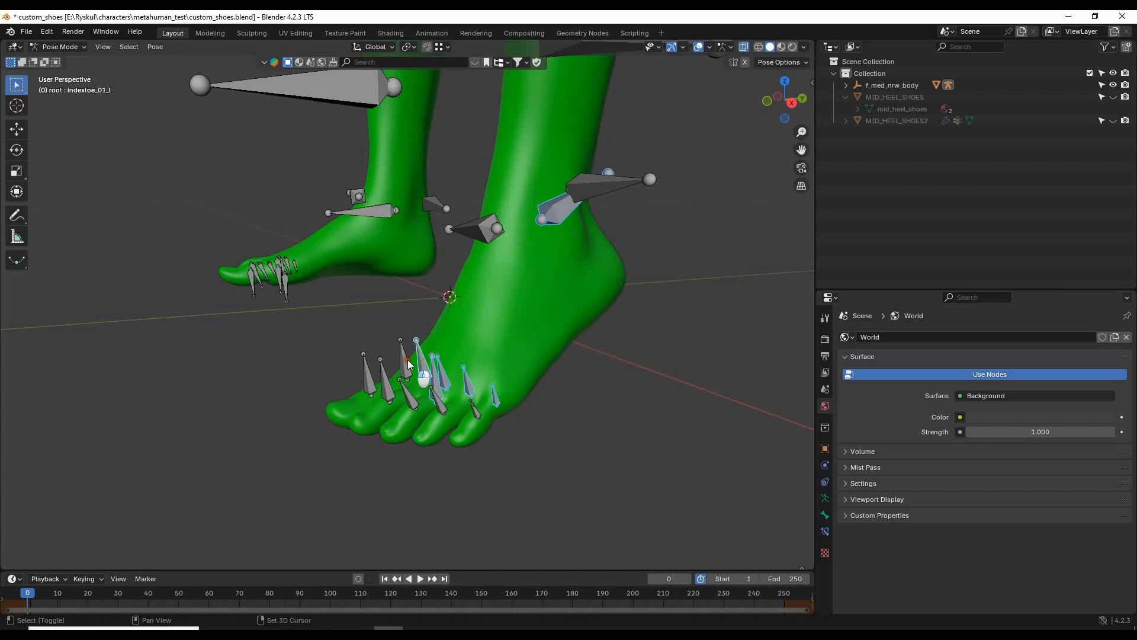
{"action": "left_click", "coordinate": [403, 361], "text": "shift"}
{"action": "left_click", "coordinate": [367, 375], "text": "shift"}
{"action": "left_click", "coordinate": [390, 397], "text": "shift"}
{"action": "left_click", "coordinate": [411, 398], "text": "shift"}
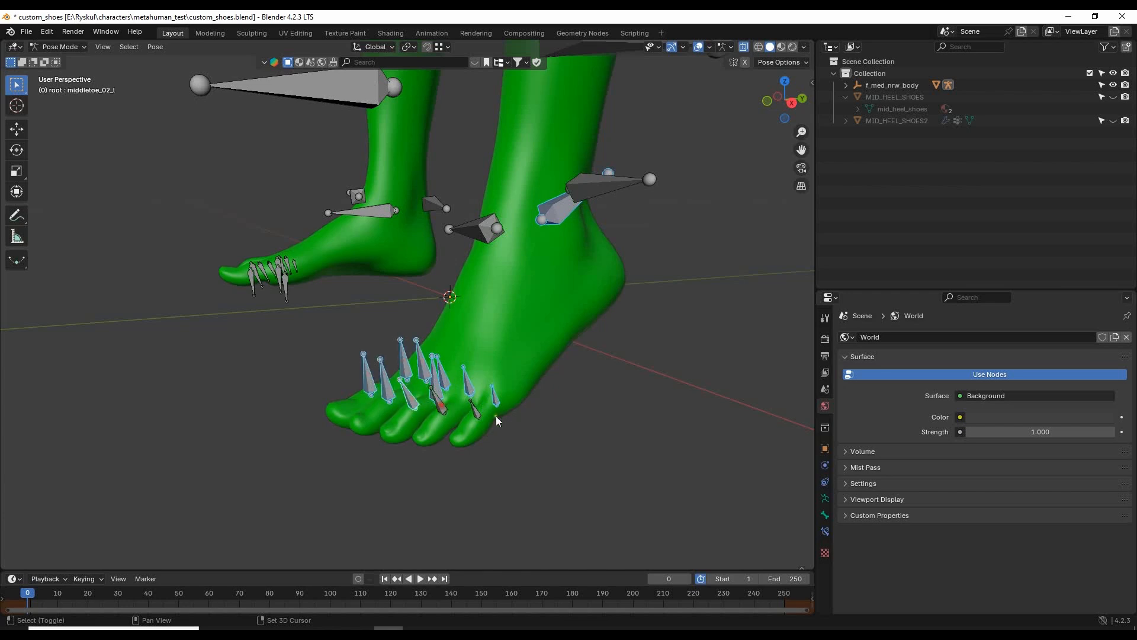
{"action": "left_click", "coordinate": [440, 401], "text": "shift"}
{"action": "left_click", "coordinate": [476, 408], "text": "shift"}
{"action": "middle_click_drag", "start_coordinate": [596, 395], "coordinate": [559, 386]}
{"action": "middle_click_drag", "start_coordinate": [526, 337], "coordinate": [575, 344]}
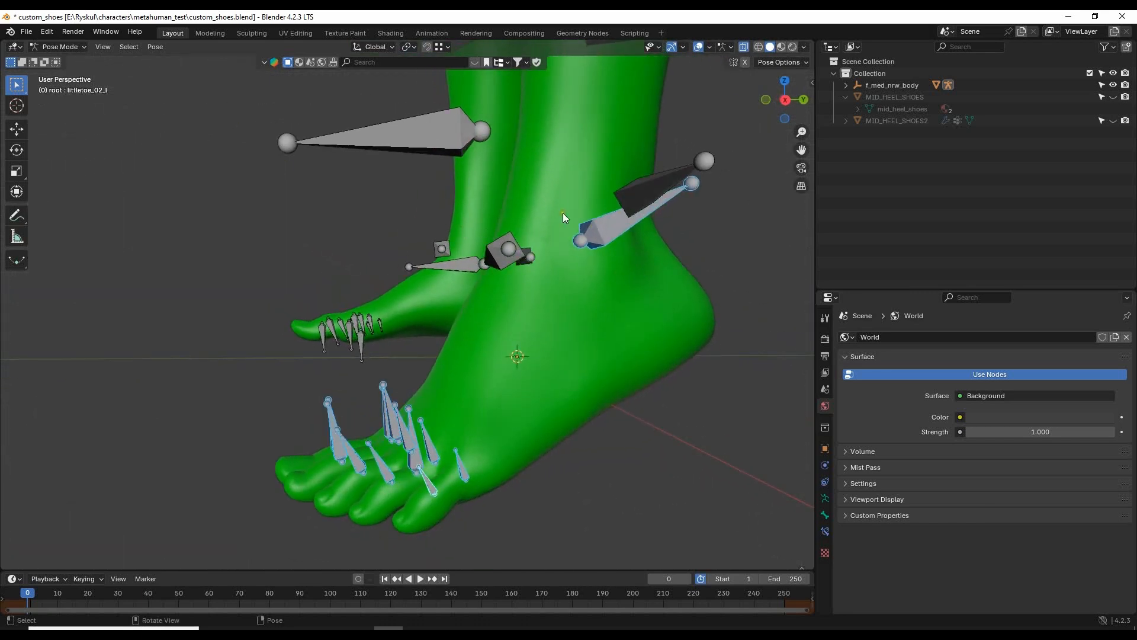
{"action": "left_click", "coordinate": [155, 47]}
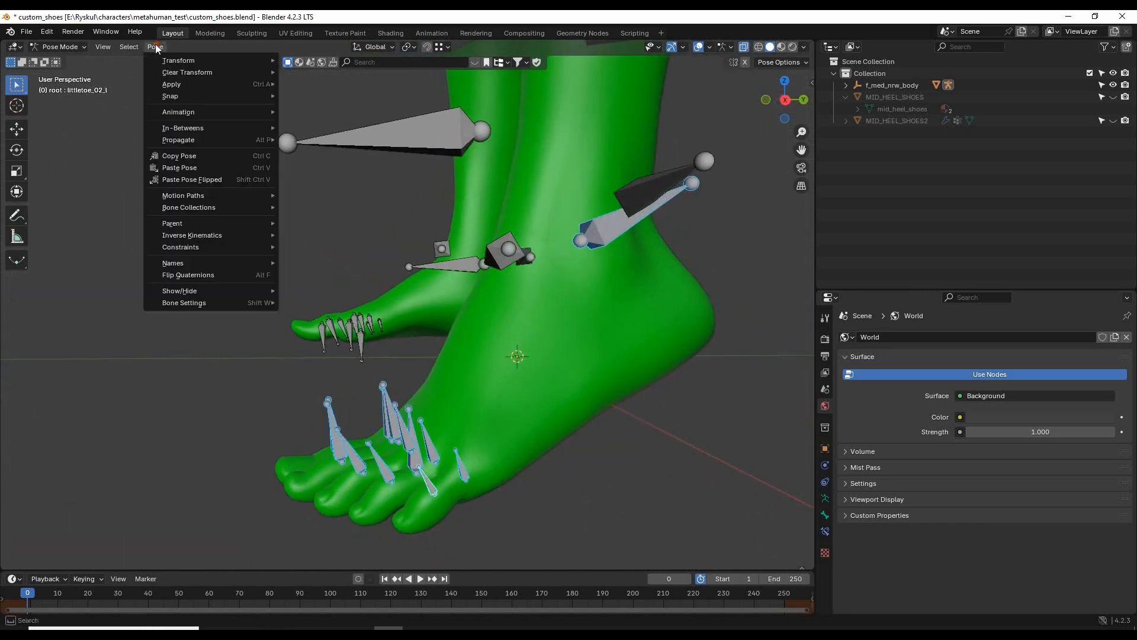
{"action": "mouse_move", "coordinate": [166, 63]}
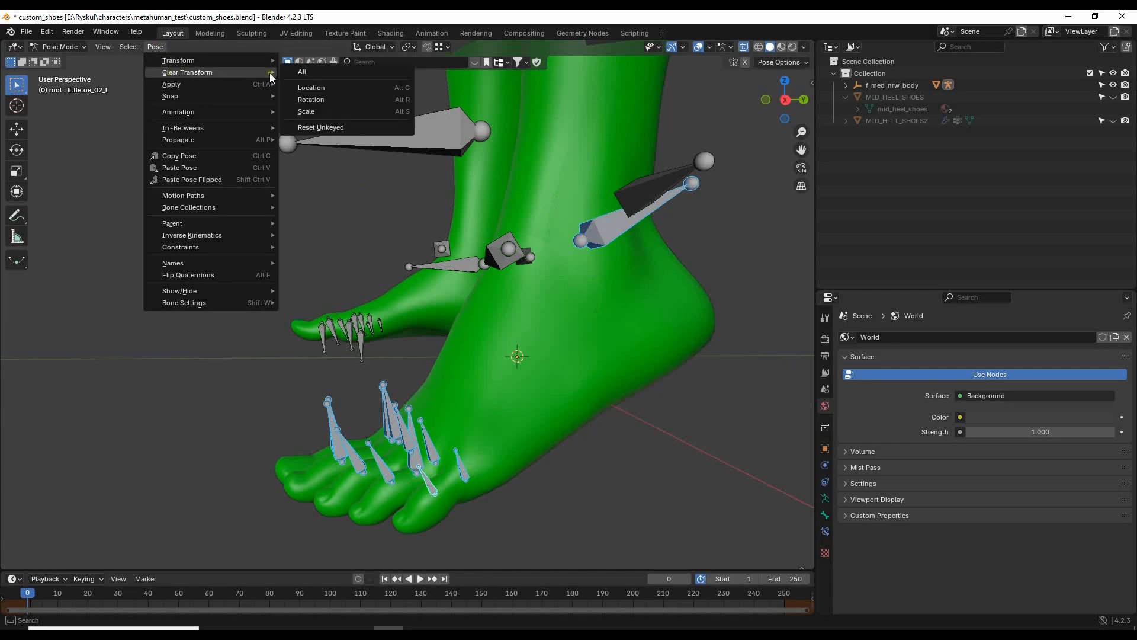
{"action": "left_click", "coordinate": [322, 79]}
{"action": "middle_click_drag", "start_coordinate": [521, 474], "coordinate": [581, 435]}
{"action": "middle_click_drag", "start_coordinate": [646, 324], "coordinate": [638, 391], "text": "shift"}
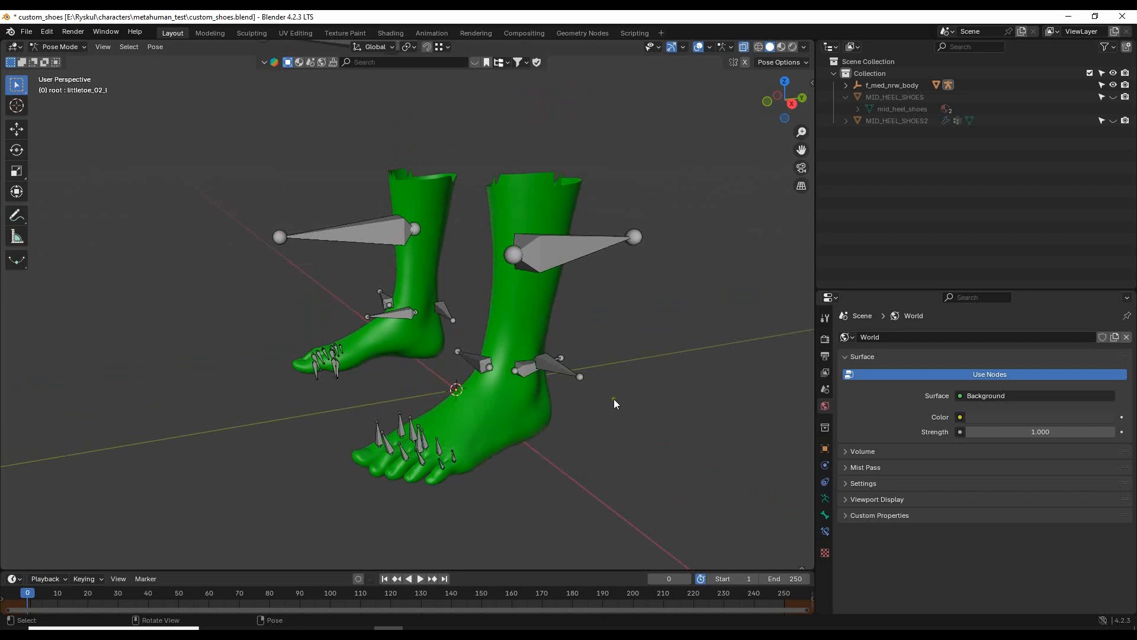
- Return the root armature from Pose Mode to Object Mode
{"action": "left_click", "coordinate": [59, 46]}
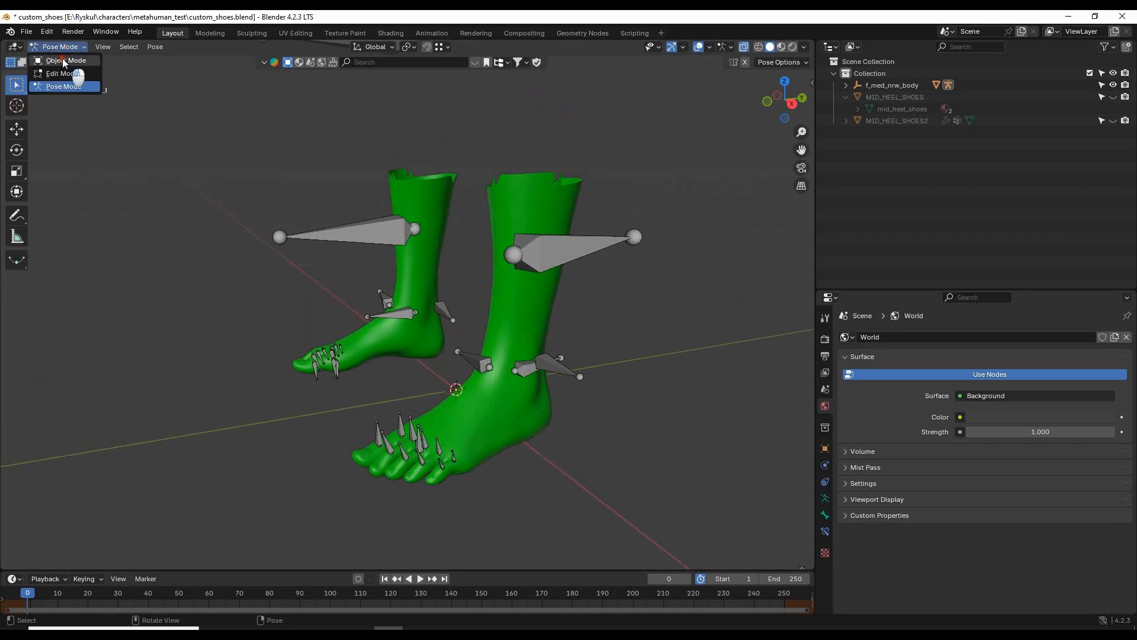
{"action": "left_click", "coordinate": [59, 59]}
{"action": "middle_click_drag", "start_coordinate": [619, 407], "coordinate": [748, 254]}
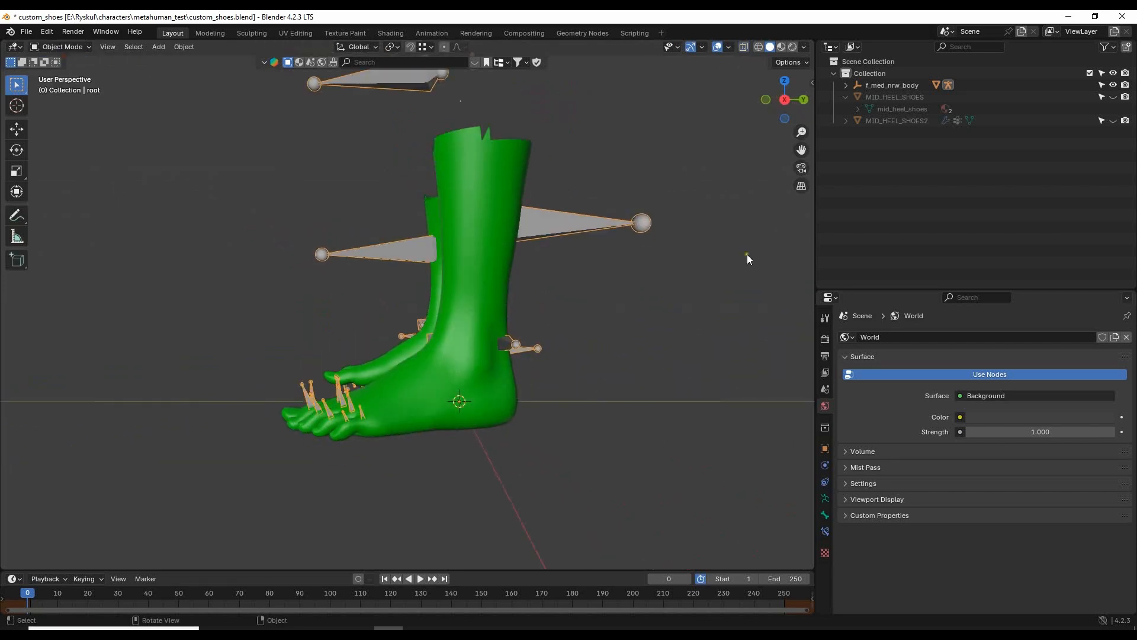
- Unhide MID_HEEL_SHOES and select it against the unposed foot in the right side view
{"action": "left_click", "coordinate": [1113, 97]}
{"action": "middle_click_drag", "start_coordinate": [522, 407], "coordinate": [566, 390]}
{"action": "key", "text": "KP_3"}
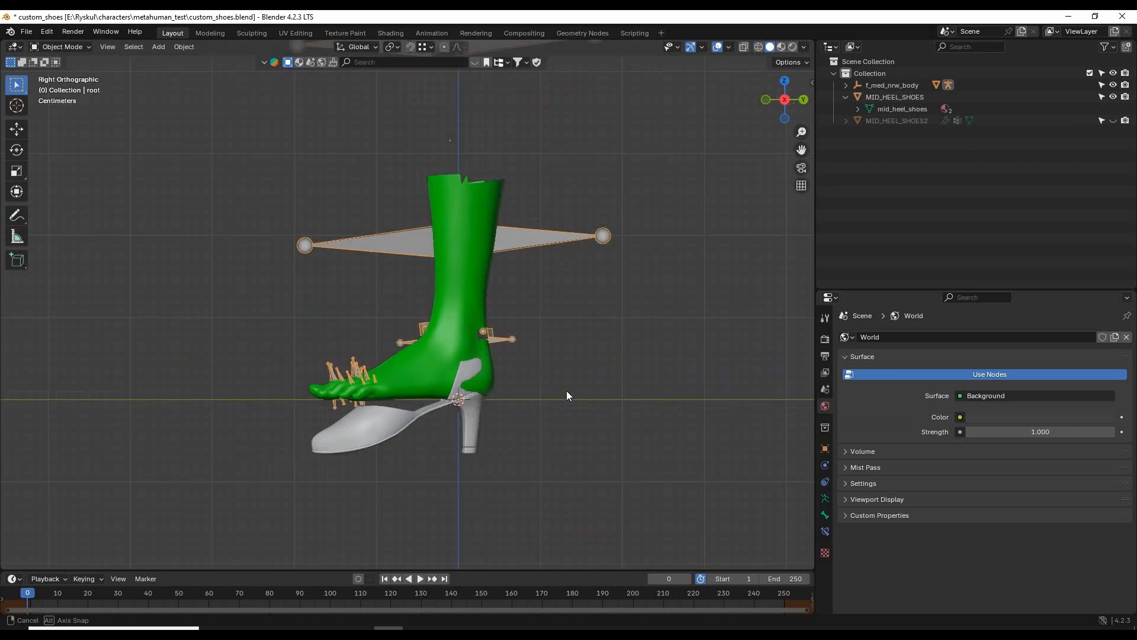
{"action": "scroll", "coordinate": [542, 451], "scroll_direction": "up", "scroll_amount": 2}
{"action": "middle_click_drag", "start_coordinate": [542, 449], "coordinate": [570, 338], "text": "shift"}
{"action": "left_click", "coordinate": [538, 354]}
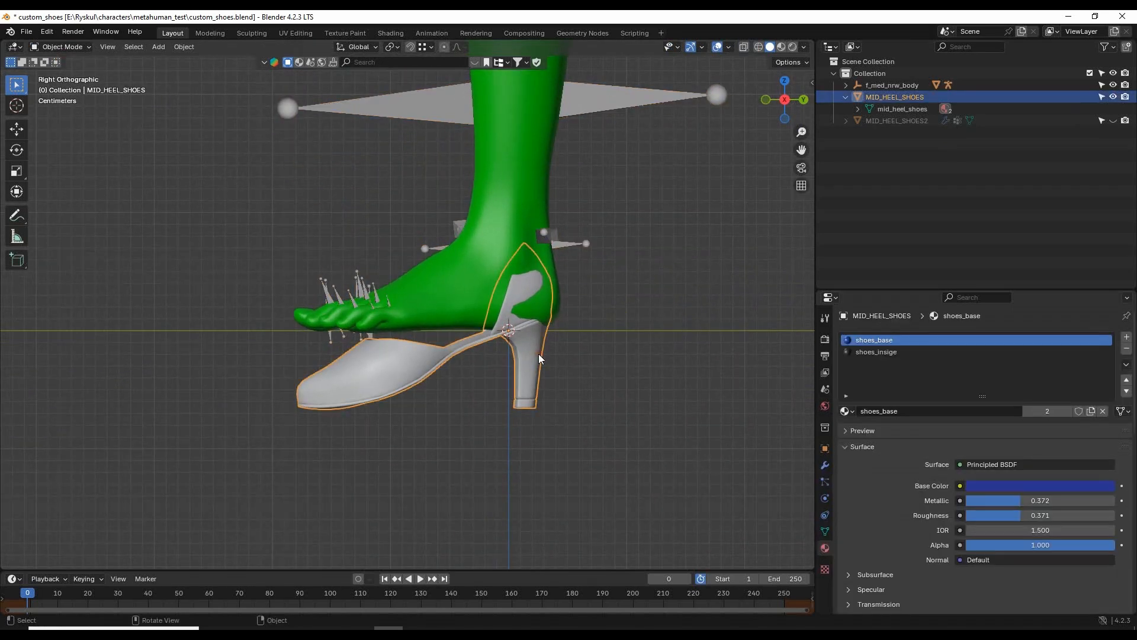
{"action": "middle_click_drag", "start_coordinate": [538, 375], "coordinate": [606, 344]}
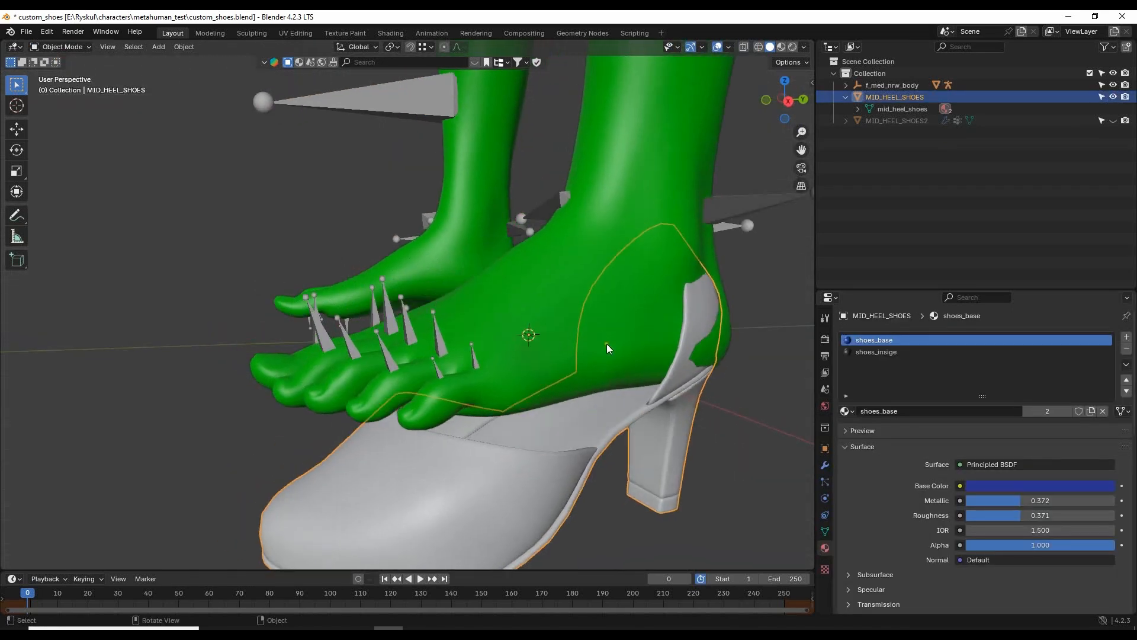
- Hide f_med_nrw_body, its root armature and the f_med_nrw_body.001 mesh so only MID_HEEL_SHOES remains in view
{"action": "left_click", "coordinate": [1113, 85]}
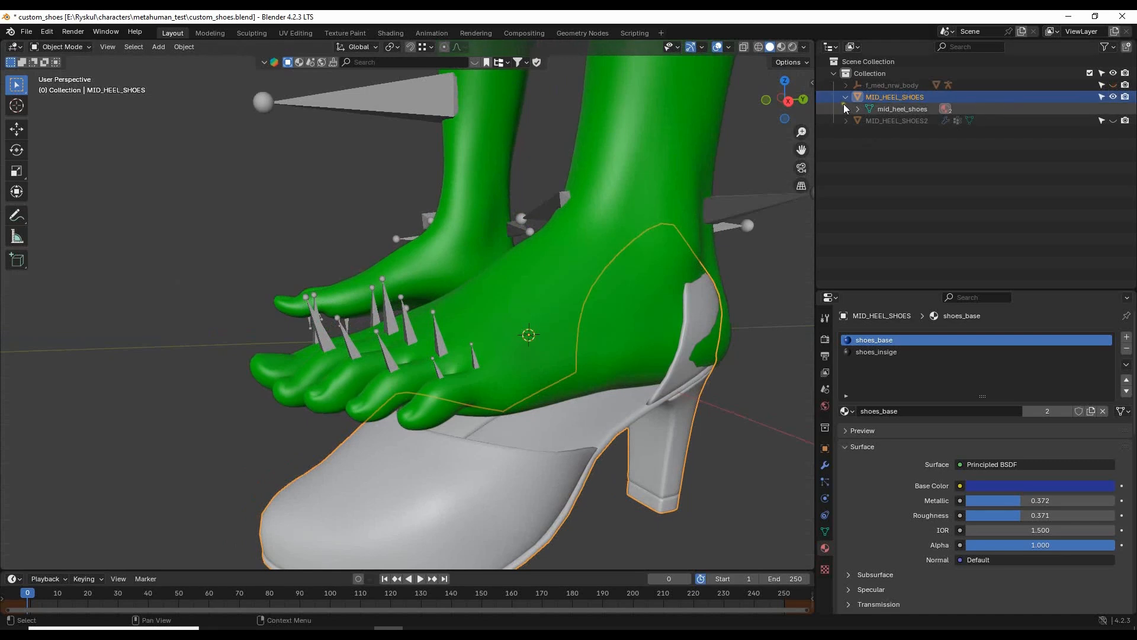
{"action": "left_click", "coordinate": [846, 85]}
{"action": "left_click", "coordinate": [1113, 96]}
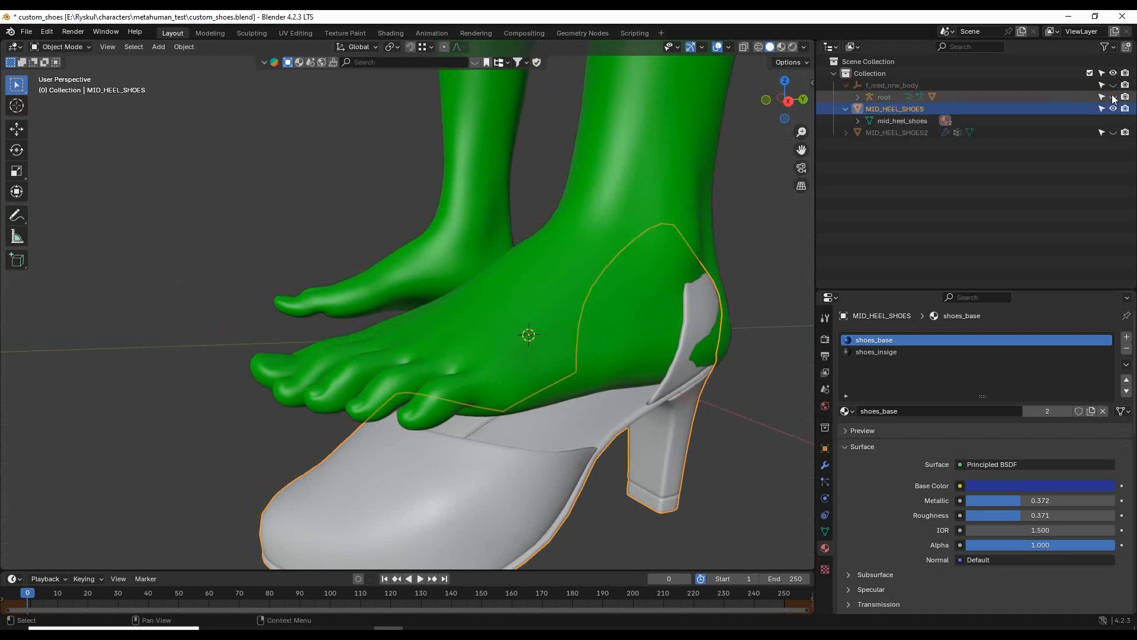
{"action": "scroll", "coordinate": [594, 191], "scroll_direction": "down", "scroll_amount": 2}
{"action": "left_click", "coordinate": [858, 96]}
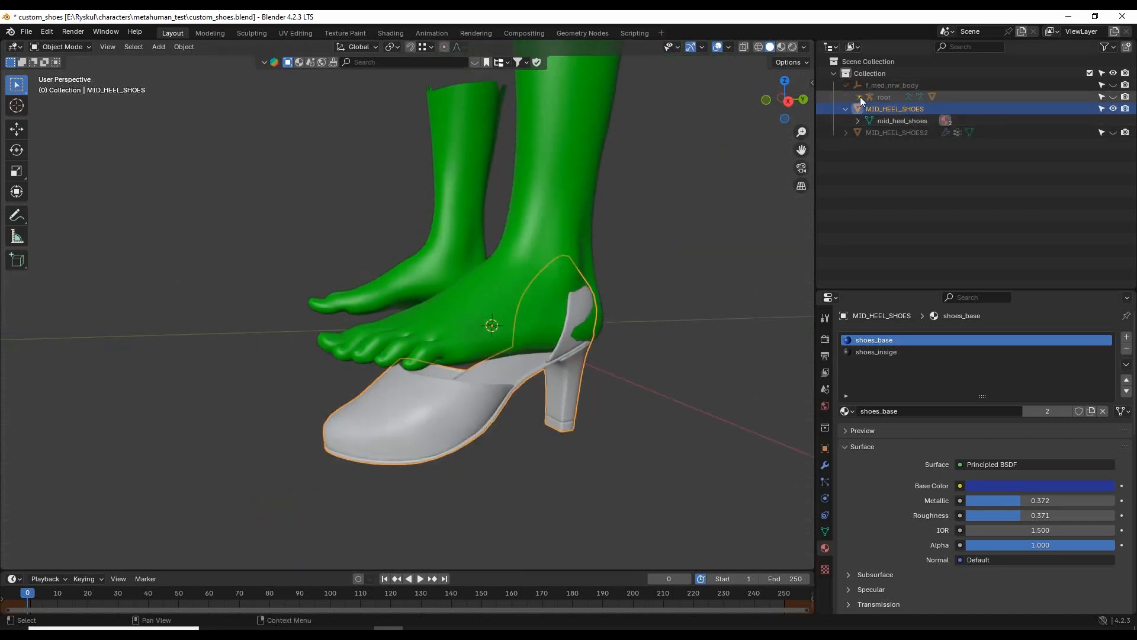
{"action": "left_click", "coordinate": [1113, 132]}
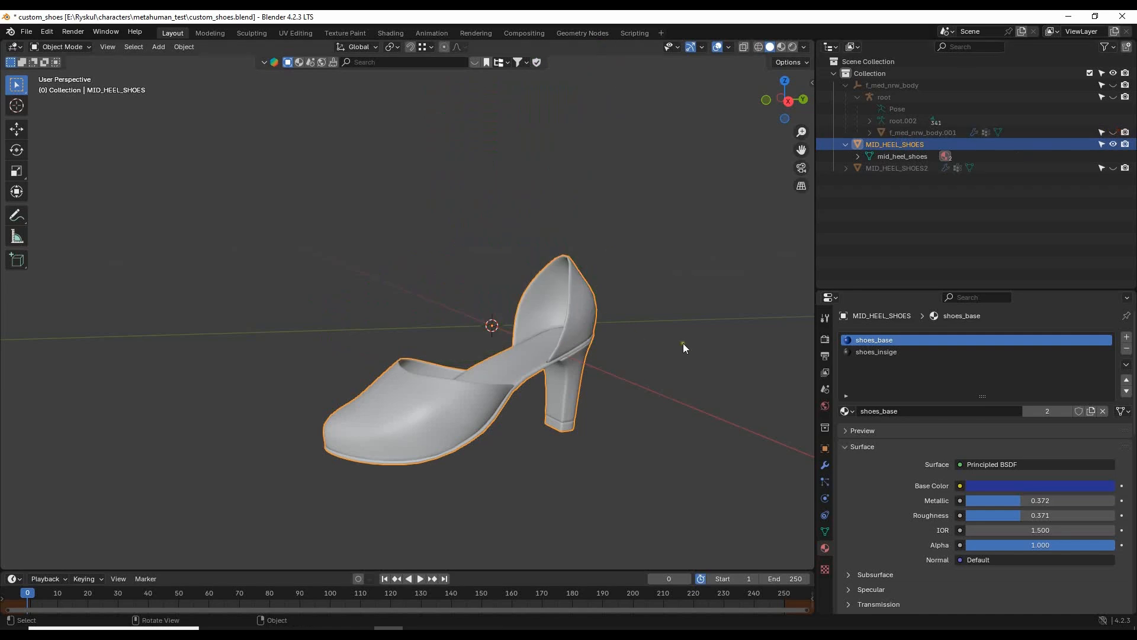
{"action": "left_click", "coordinate": [589, 327]}
{"action": "left_click", "coordinate": [569, 329]}
{"action": "middle_click_drag", "start_coordinate": [569, 329], "coordinate": [604, 336]}
{"action": "scroll", "coordinate": [598, 334], "scroll_direction": "up", "scroll_amount": 3}
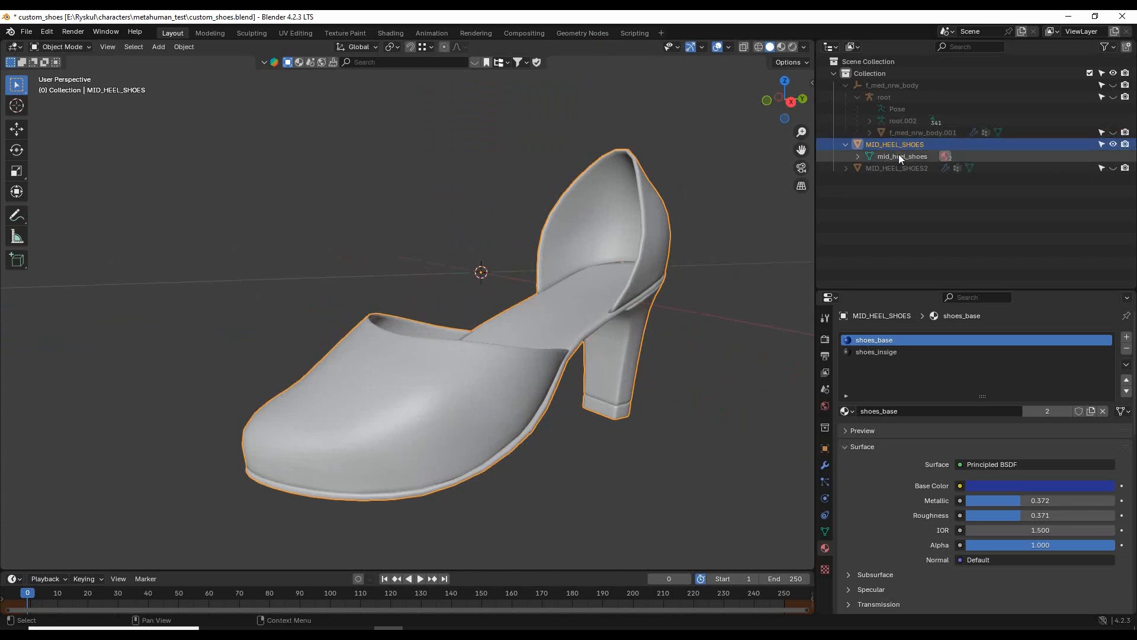
- Show MID_HEEL_SHOES2 in place of MID_HEEL_SHOES and examine its vertex groups entry and its shape in perspective and right side views
{"action": "left_click", "coordinate": [846, 168]}
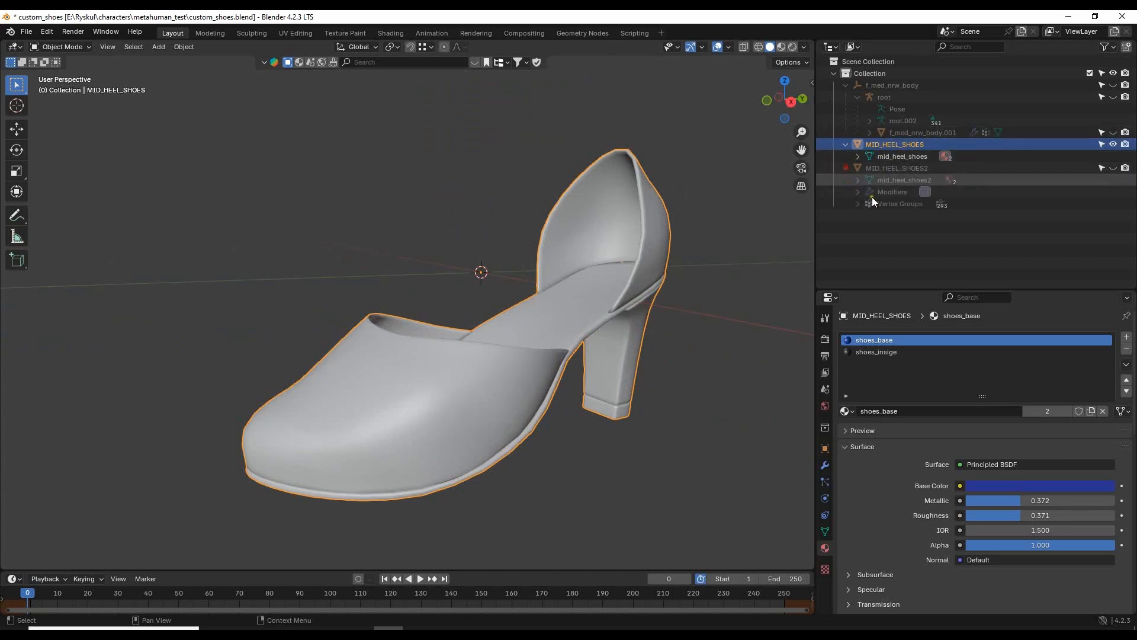
{"action": "left_click", "coordinate": [1113, 144]}
{"action": "left_click", "coordinate": [1114, 168]}
{"action": "left_click", "coordinate": [905, 168]}
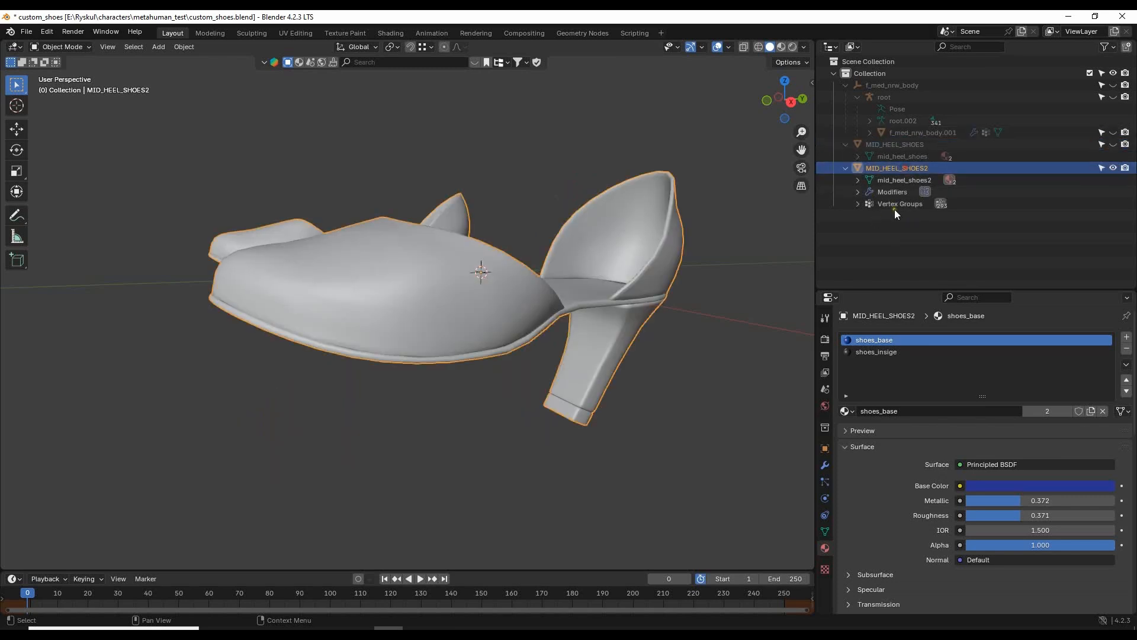
{"action": "left_click", "coordinate": [902, 204]}
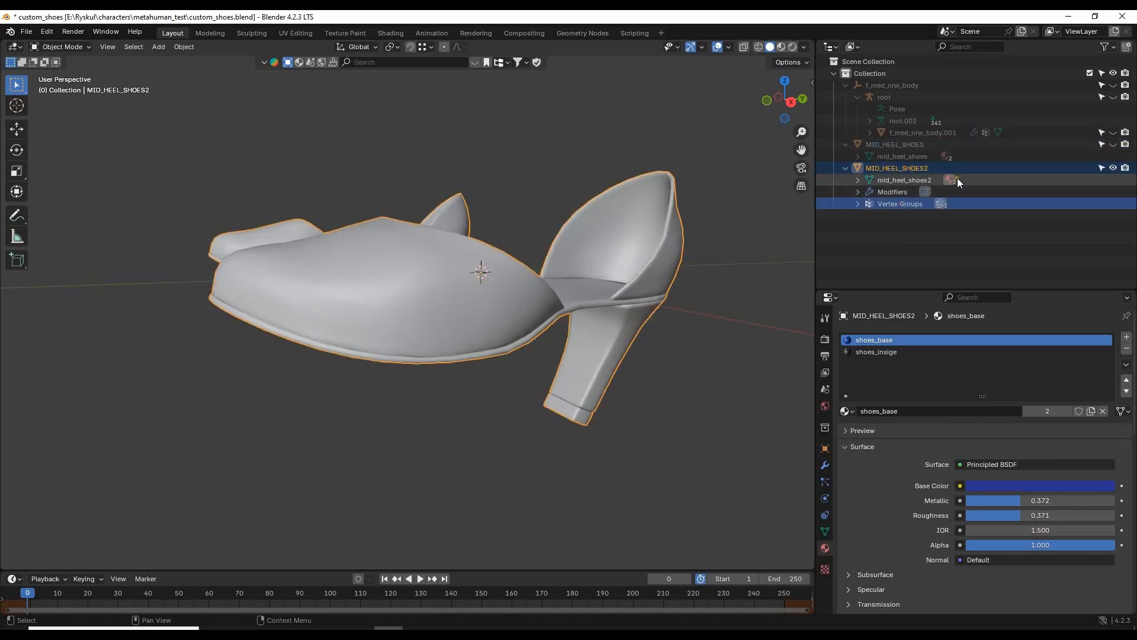
{"action": "middle_click_drag", "start_coordinate": [492, 282], "coordinate": [228, 246]}
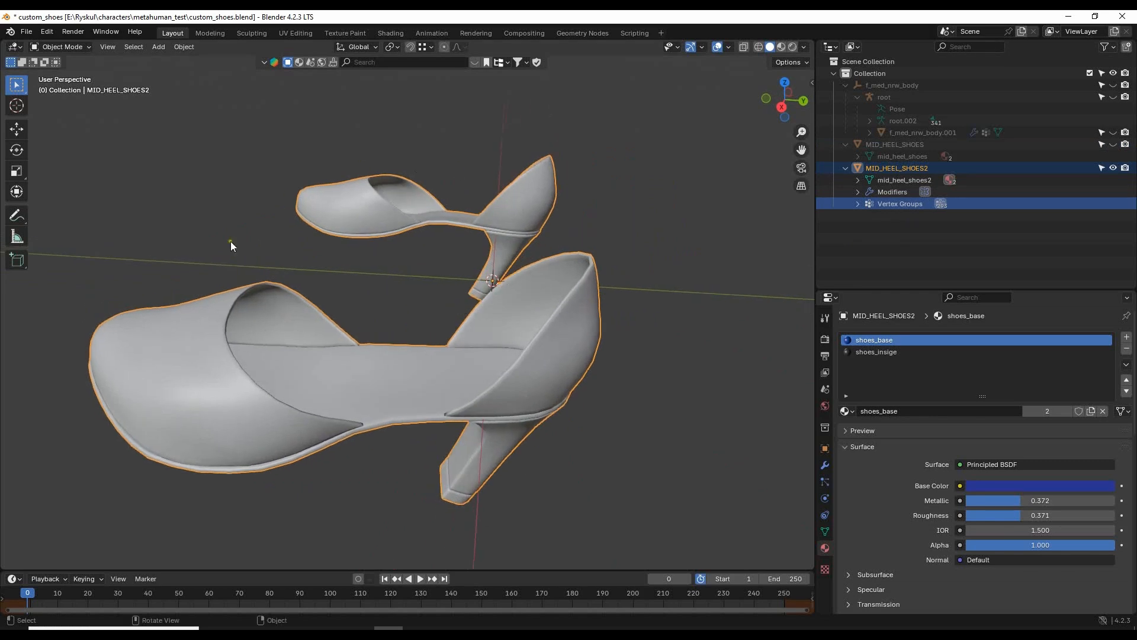
{"action": "scroll", "coordinate": [544, 366], "scroll_direction": "down", "scroll_amount": 4}
{"action": "key", "text": "KP_3"}
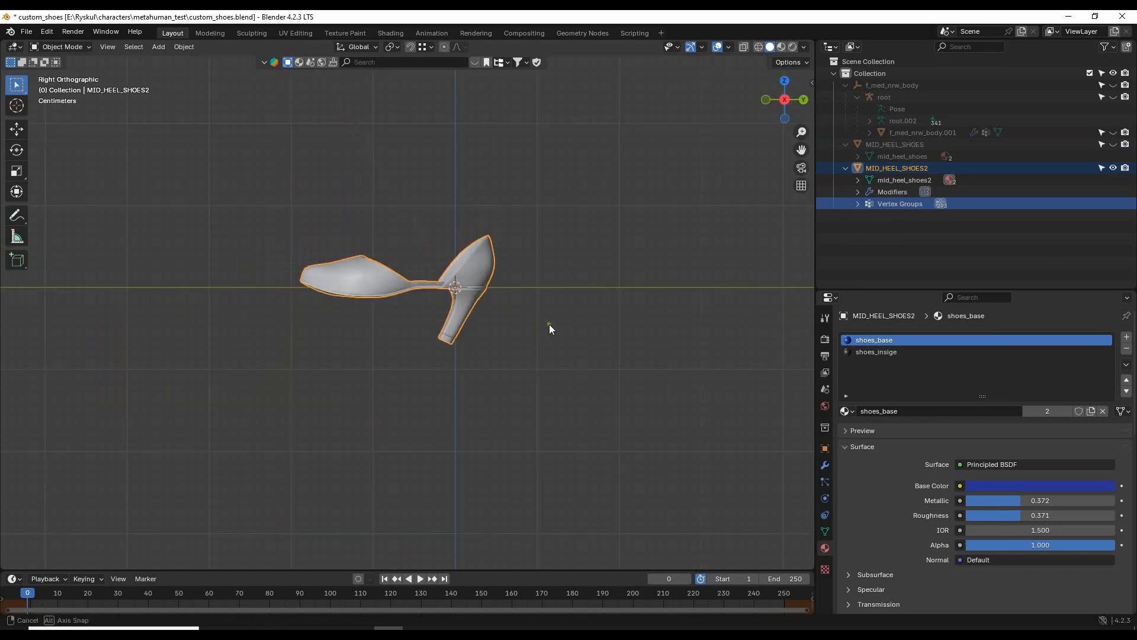
{"action": "scroll", "coordinate": [549, 324], "scroll_direction": "up", "scroll_amount": 5}
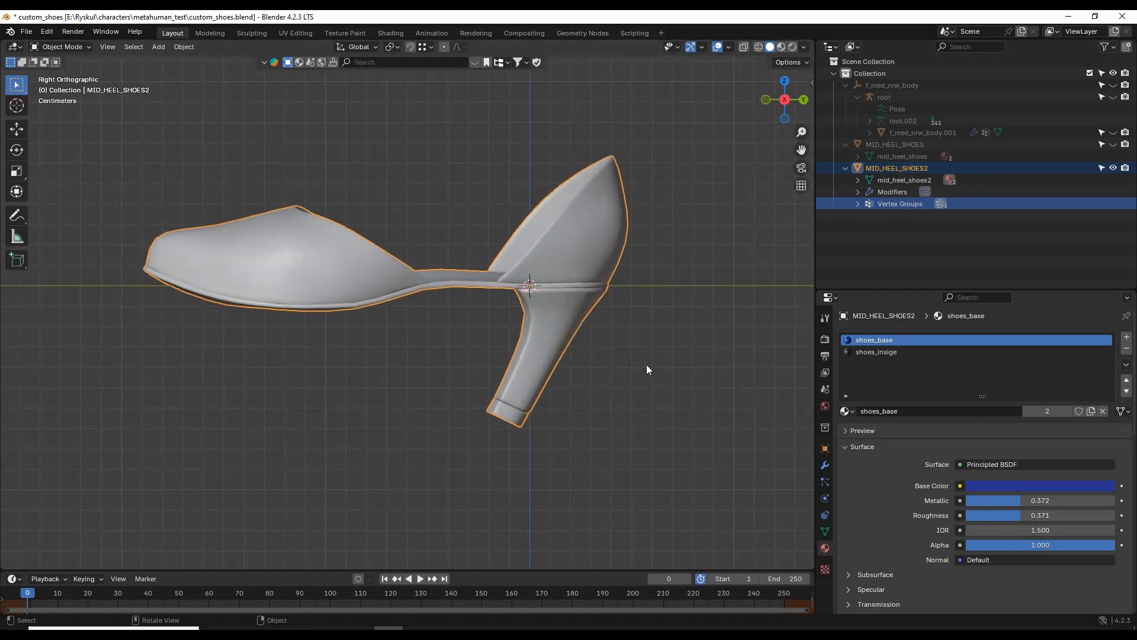
{"action": "middle_click_drag", "start_coordinate": [564, 322], "coordinate": [651, 353]}
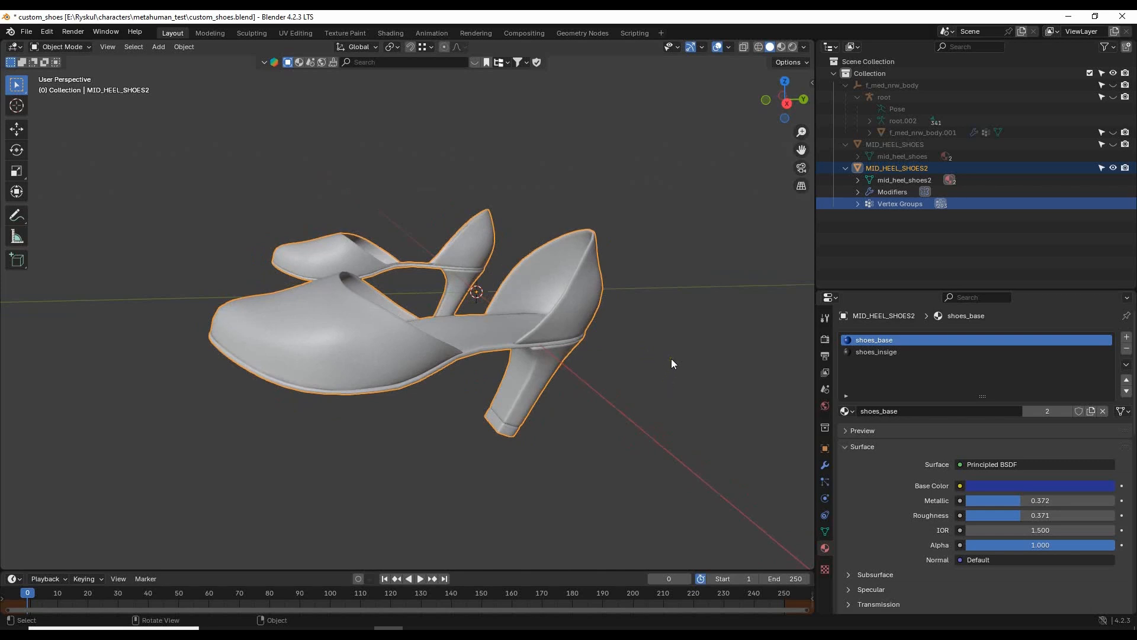
- Hide MID_HEEL_SHOES2, then unhide and select MID_HEEL_SHOES in the right side view
{"action": "left_click", "coordinate": [1113, 168]}
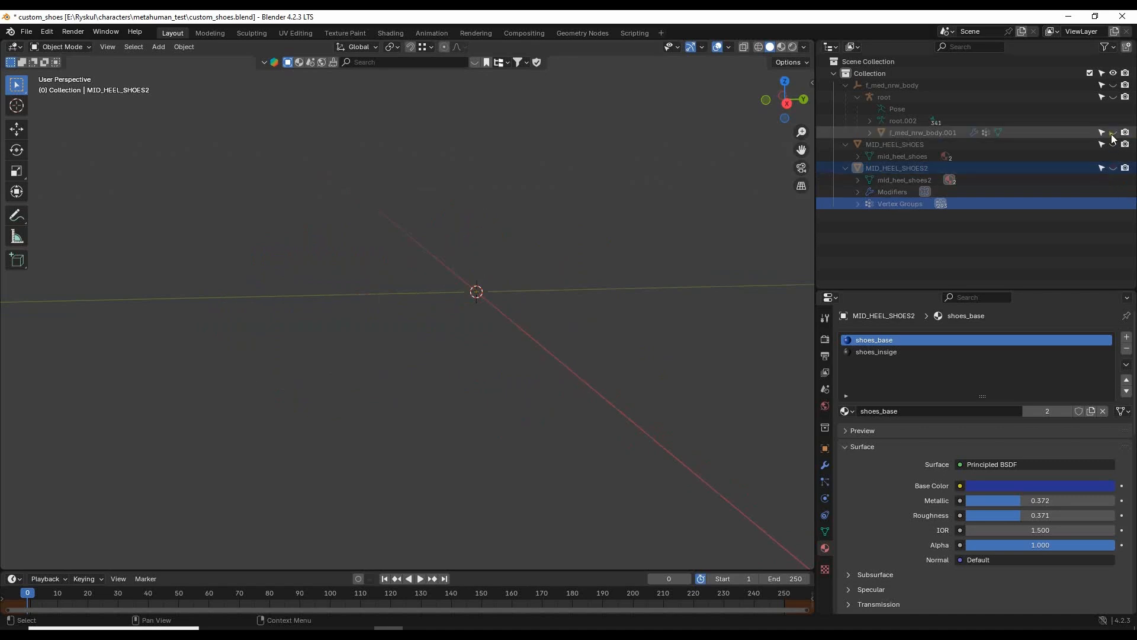
{"action": "left_click", "coordinate": [1113, 144]}
{"action": "middle_click_drag", "start_coordinate": [598, 276], "coordinate": [649, 364], "text": "alt"}
{"action": "left_click", "coordinate": [586, 252]}
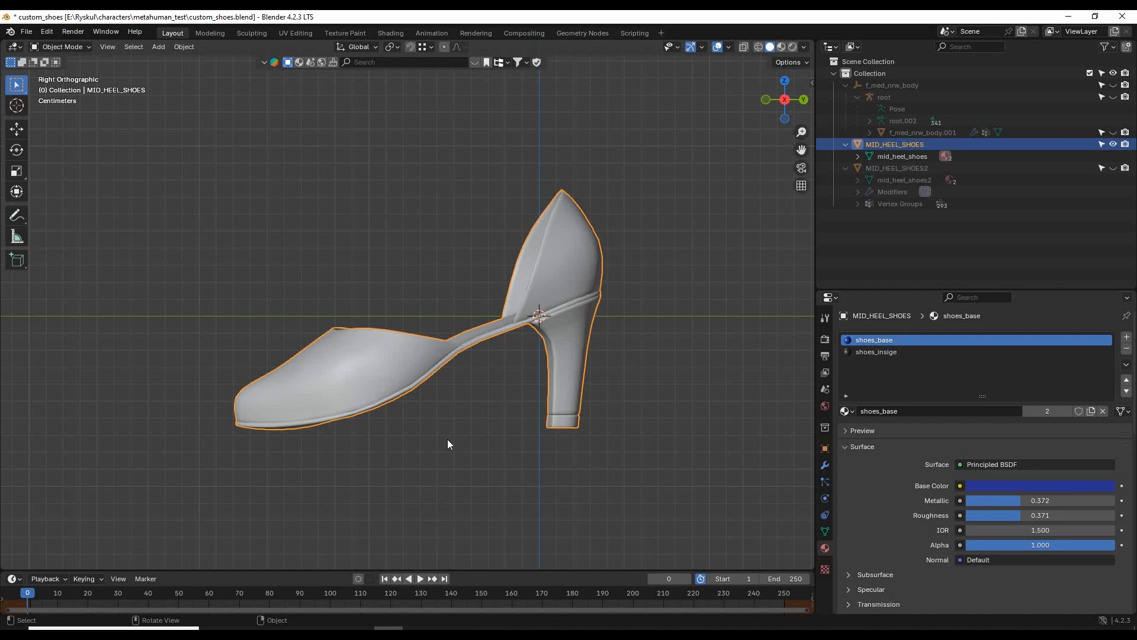
{"action": "scroll", "coordinate": [436, 421], "scroll_direction": "up", "scroll_amount": 3}
{"action": "mouse_move", "coordinate": [435, 421]}
{"action": "middle_mouse_down"}
{"action": "mouse_move", "coordinate": [444, 425]}
{"action": "mouse_move", "coordinate": [435, 404]}
{"action": "mouse_move", "coordinate": [432, 421]}
{"action": "middle_mouse_up"}
{"action": "scroll", "coordinate": [435, 424], "scroll_direction": "down", "scroll_amount": 3}
{"action": "scroll", "coordinate": [432, 420], "scroll_direction": "up", "scroll_amount": 3}
{"action": "middle_click_drag", "start_coordinate": [615, 273], "coordinate": [600, 280], "text": "shift"}
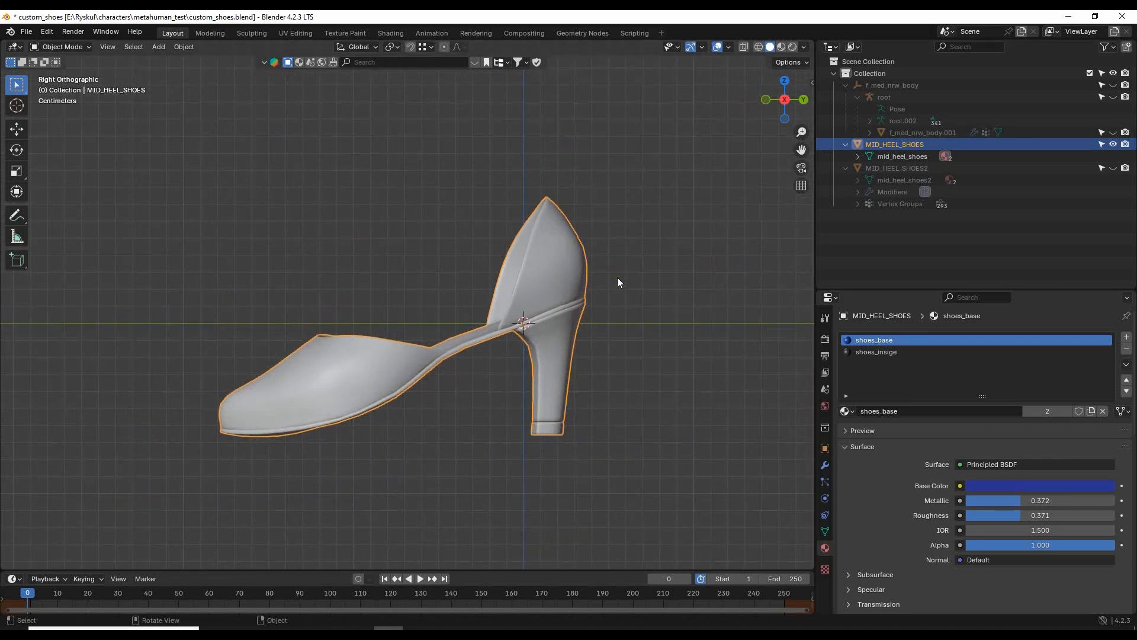
- Unhide the f_med_nrw_body.001 mesh behind the shoe and display the object transform values of MID_HEEL_SHOES
{"action": "left_click", "coordinate": [1113, 132]}
{"action": "scroll", "coordinate": [532, 286], "scroll_direction": "down", "scroll_amount": 2}
{"action": "middle_click_drag", "start_coordinate": [540, 292], "coordinate": [563, 305], "text": "shift"}
{"action": "scroll", "coordinate": [575, 310], "scroll_direction": "up", "scroll_amount": 2}
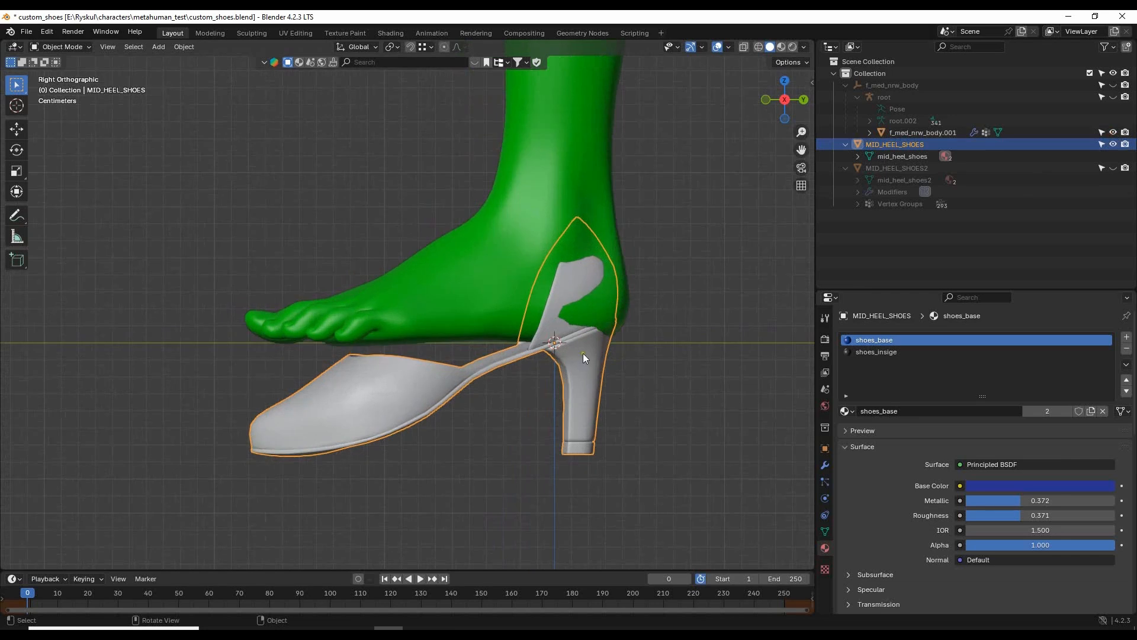
{"action": "left_click", "coordinate": [825, 449]}
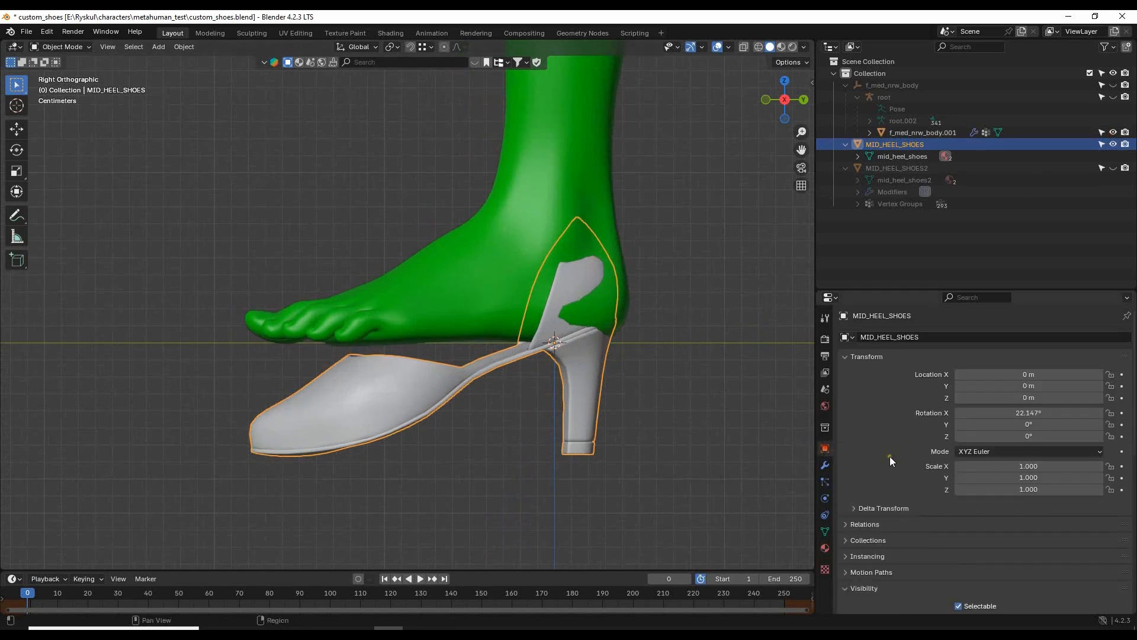
- Set the X rotation of MID_HEEL_SHOES to 0° and keep the shoe selected
{"action": "left_click", "coordinate": [1047, 412]}
{"action": "type", "text": "0"}
{"action": "key", "text": "Return"}
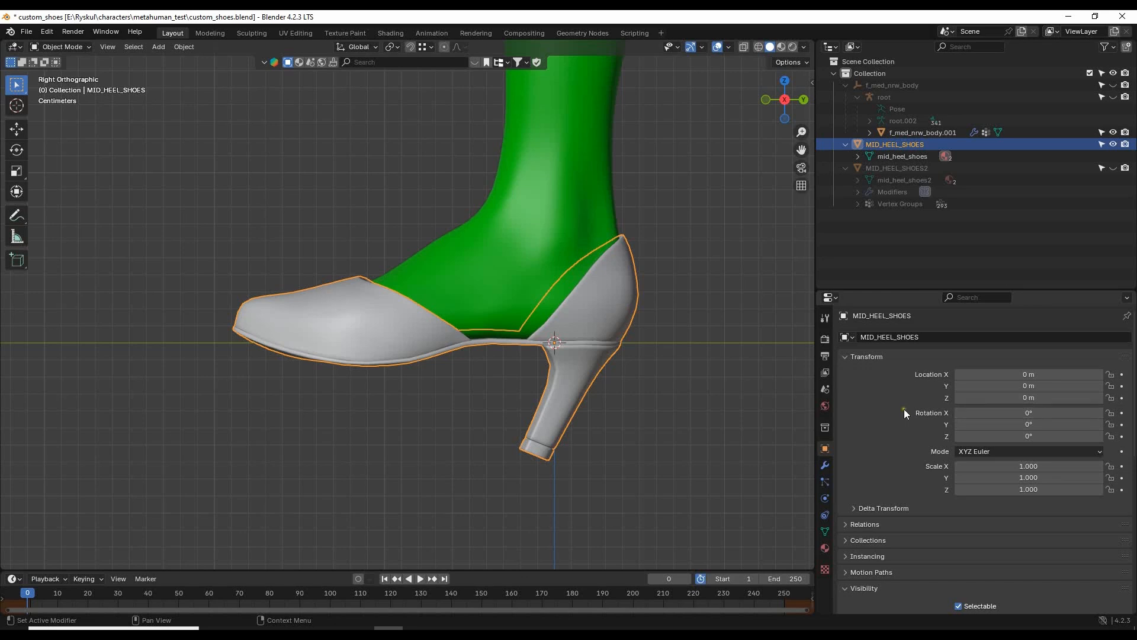
{"action": "left_click", "coordinate": [688, 397]}
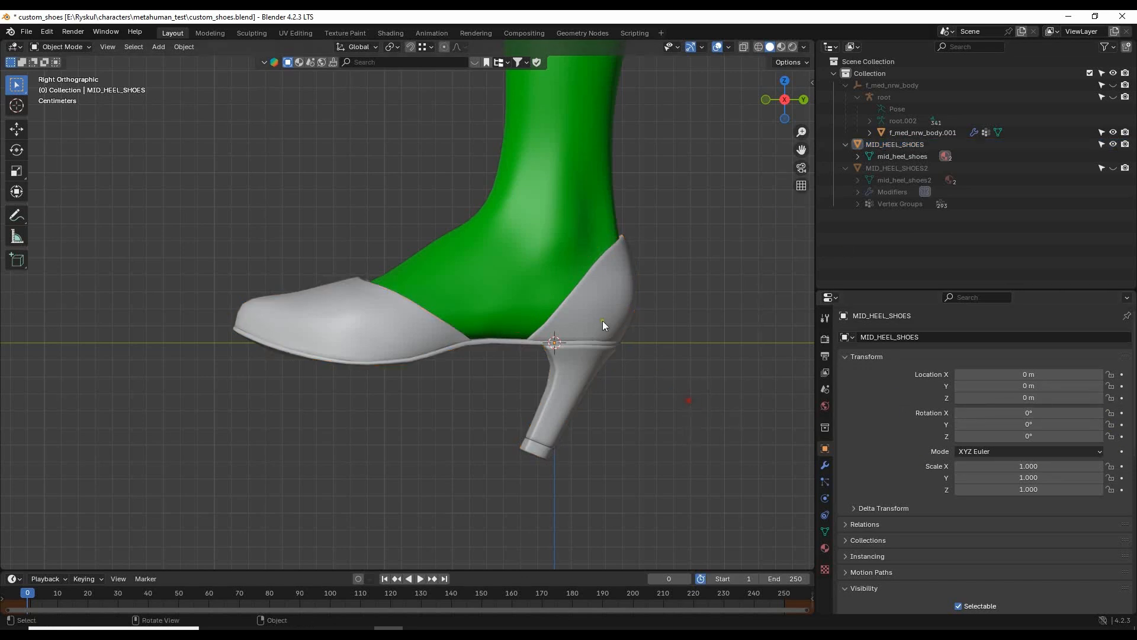
{"action": "left_click", "coordinate": [603, 321]}
- Turn on X-ray and examine how the foot sits inside the shoe from the side and around the toes
{"action": "middle_click_drag", "start_coordinate": [688, 422], "coordinate": [569, 304]}
{"action": "middle_click_drag", "start_coordinate": [683, 388], "coordinate": [637, 332]}
{"action": "scroll", "coordinate": [687, 323], "scroll_direction": "up", "scroll_amount": 4}
{"action": "middle_click_drag", "start_coordinate": [714, 319], "coordinate": [700, 343], "text": "shift"}
{"action": "middle_click_drag", "start_coordinate": [545, 295], "coordinate": [634, 346]}
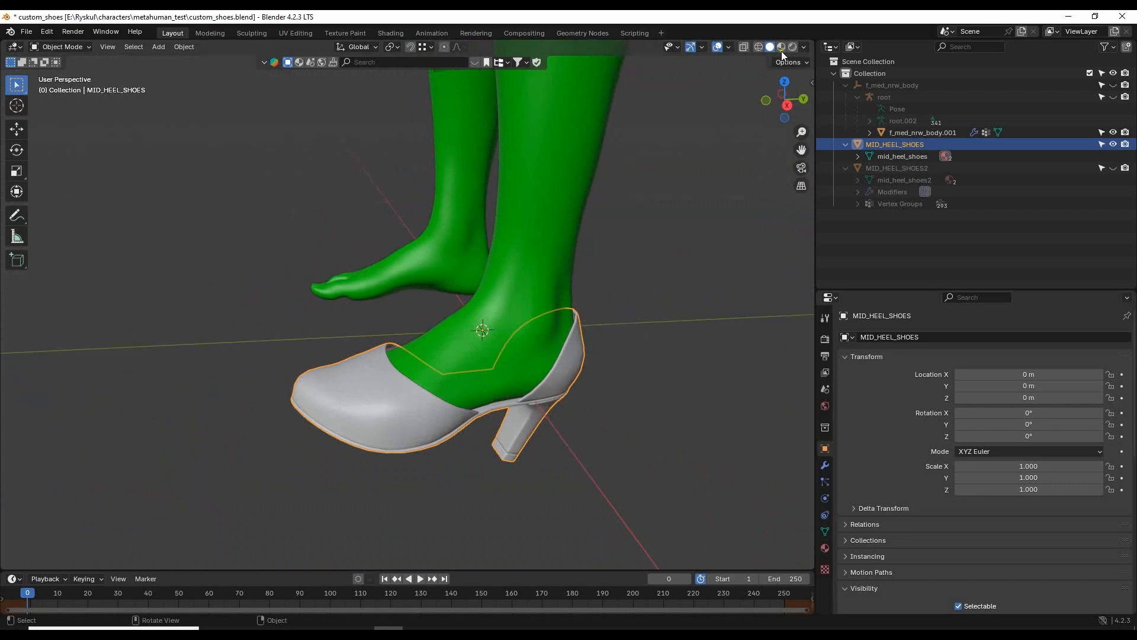
{"action": "left_click", "coordinate": [744, 47]}
{"action": "middle_click_drag", "start_coordinate": [552, 426], "coordinate": [366, 342]}
{"action": "scroll", "coordinate": [379, 347], "scroll_direction": "up", "scroll_amount": 3}
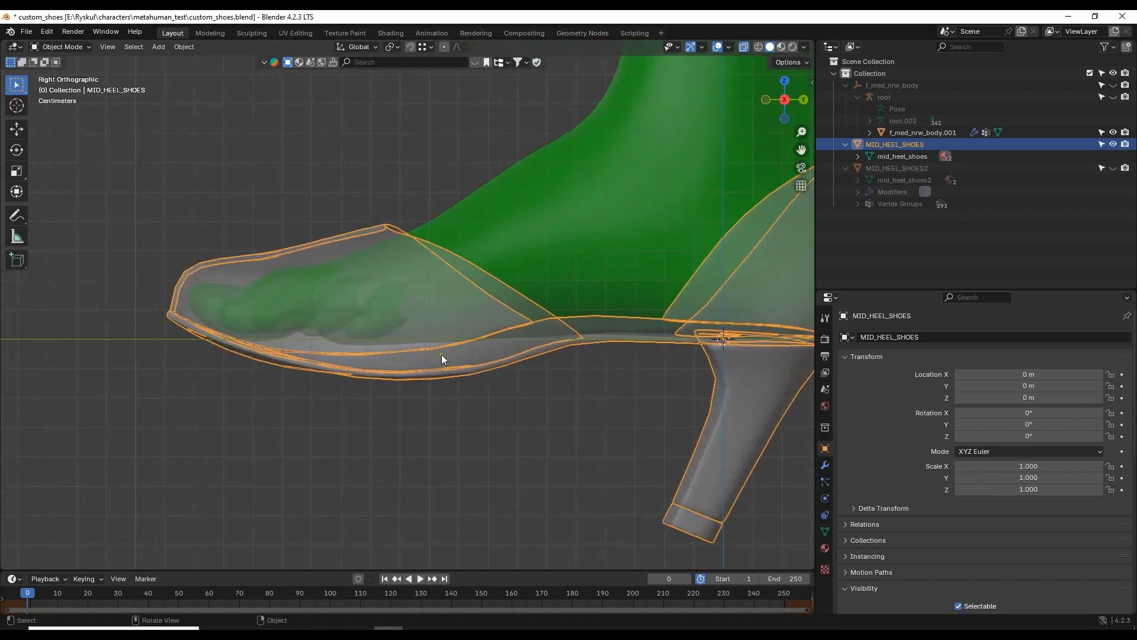
{"action": "middle_click_drag", "start_coordinate": [593, 352], "coordinate": [468, 378], "text": "shift"}
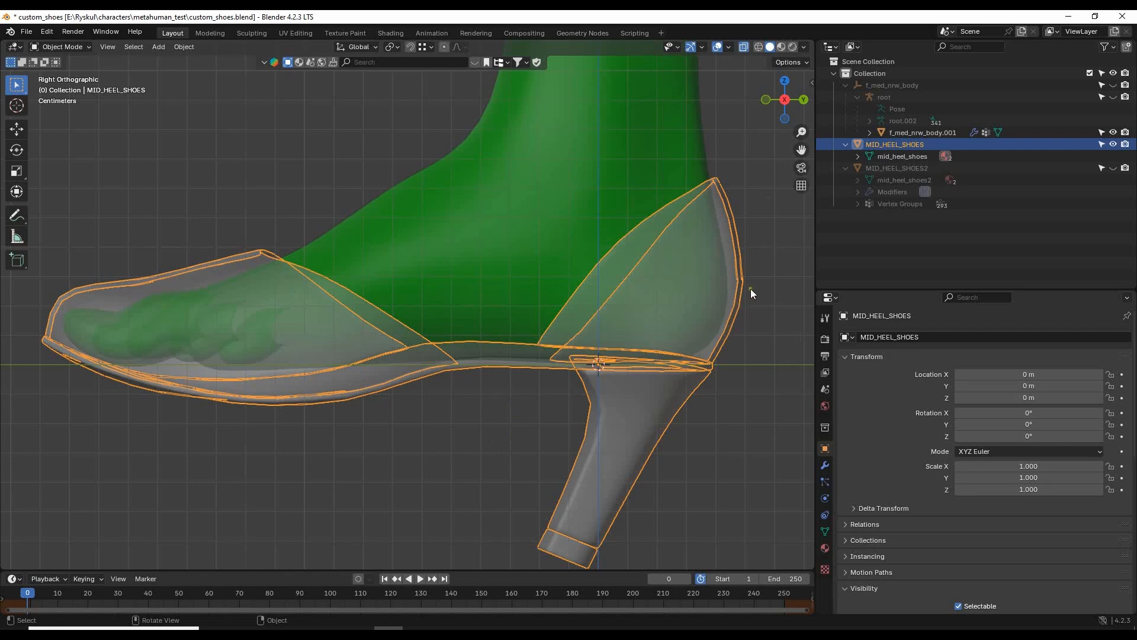
{"action": "middle_click_drag", "start_coordinate": [694, 287], "coordinate": [623, 313]}
{"action": "middle_click_drag", "start_coordinate": [609, 299], "coordinate": [545, 151], "text": "shift"}
{"action": "scroll", "coordinate": [538, 261], "scroll_direction": "up", "scroll_amount": 3}
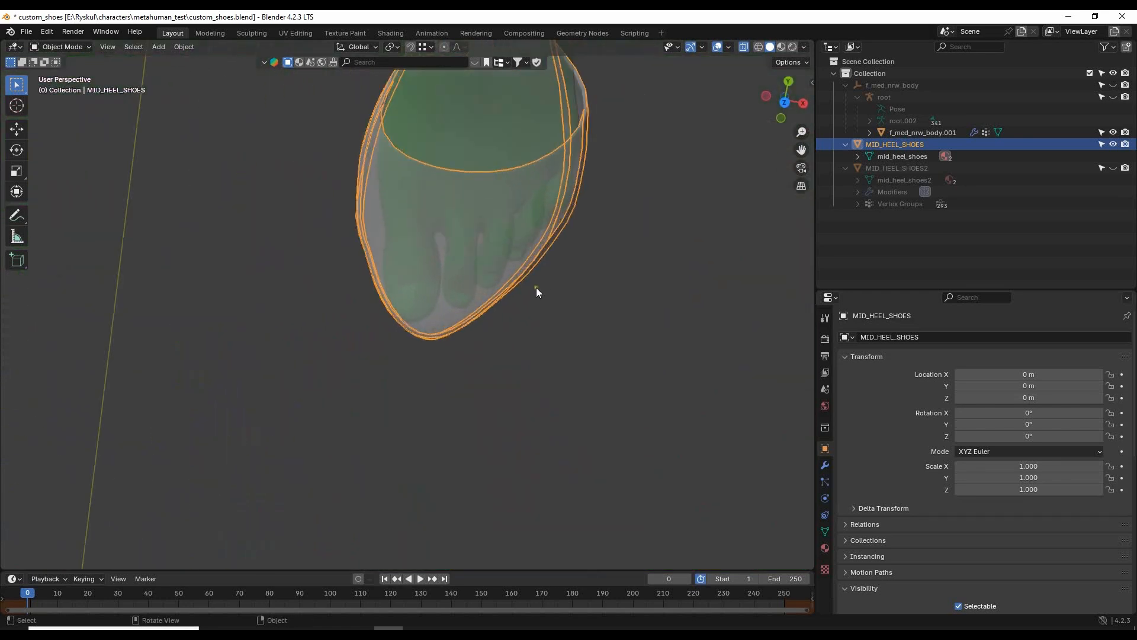
{"action": "middle_click_drag", "start_coordinate": [475, 142], "coordinate": [504, 268], "text": "shift"}
{"action": "scroll", "coordinate": [506, 320], "scroll_direction": "up", "scroll_amount": 1}
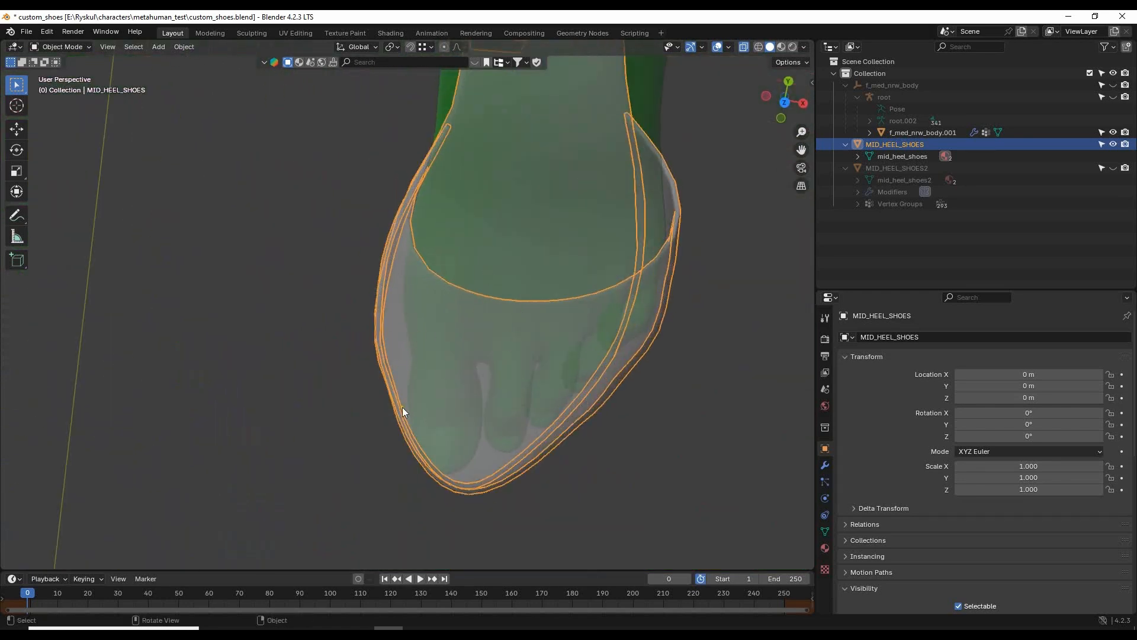
{"action": "middle_click_drag", "start_coordinate": [665, 294], "coordinate": [529, 343]}
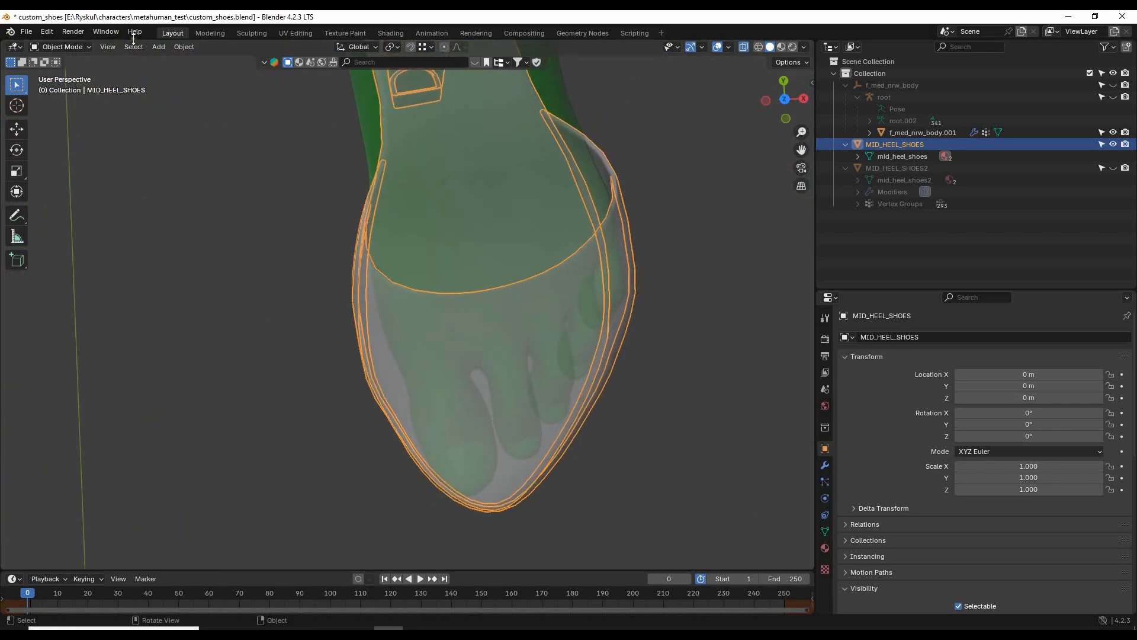
- In Sculpt Mode, pull the tip and sides of the shoe's toe outward using the Grab brush with a 240 px radius
{"action": "left_click", "coordinate": [66, 46]}
{"action": "left_click", "coordinate": [80, 83]}
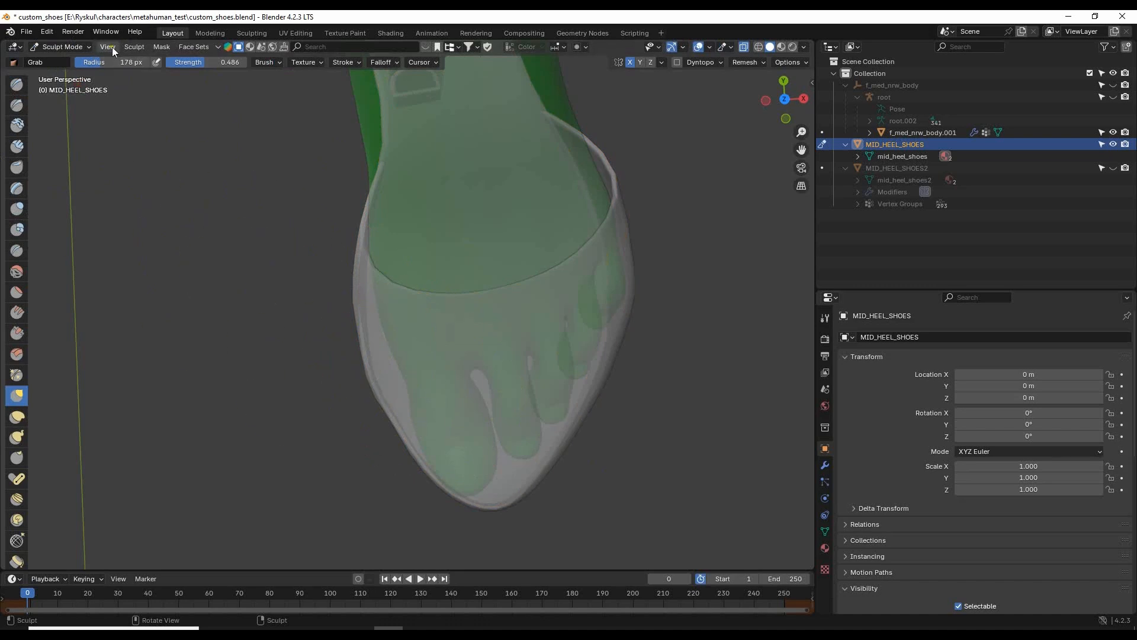
{"action": "left_click_drag", "start_coordinate": [107, 63], "coordinate": [115, 64]}
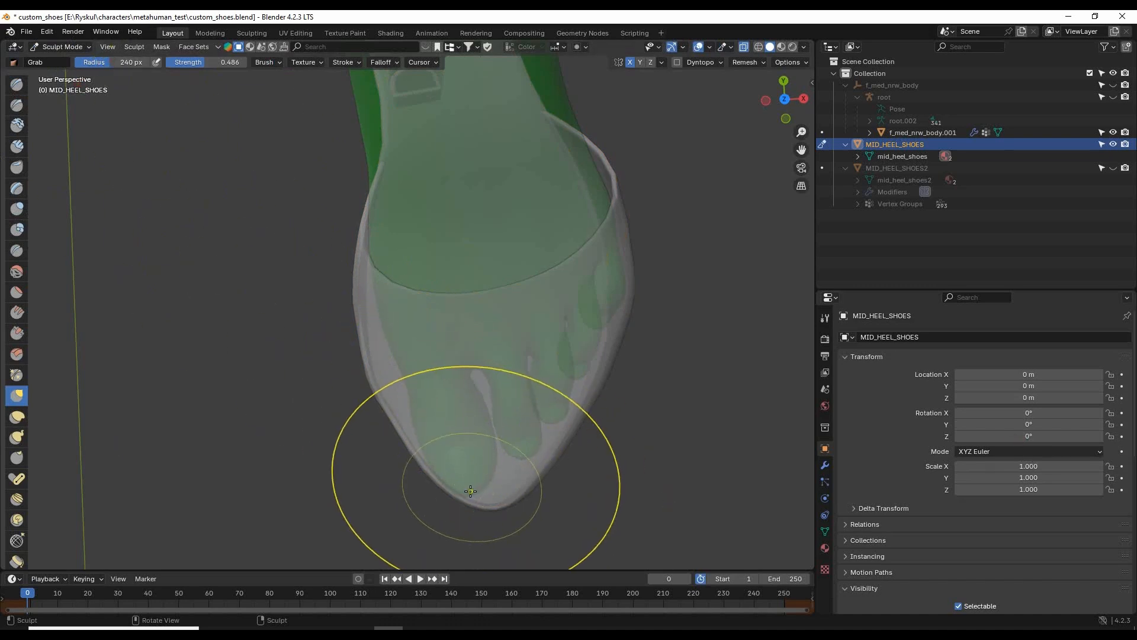
{"action": "left_click_drag", "start_coordinate": [482, 499], "coordinate": [485, 509]}
{"action": "mouse_move", "coordinate": [431, 460]}
{"action": "left_mouse_down"}
{"action": "mouse_move", "coordinate": [423, 465]}
{"action": "mouse_move", "coordinate": [468, 504]}
{"action": "left_mouse_up"}
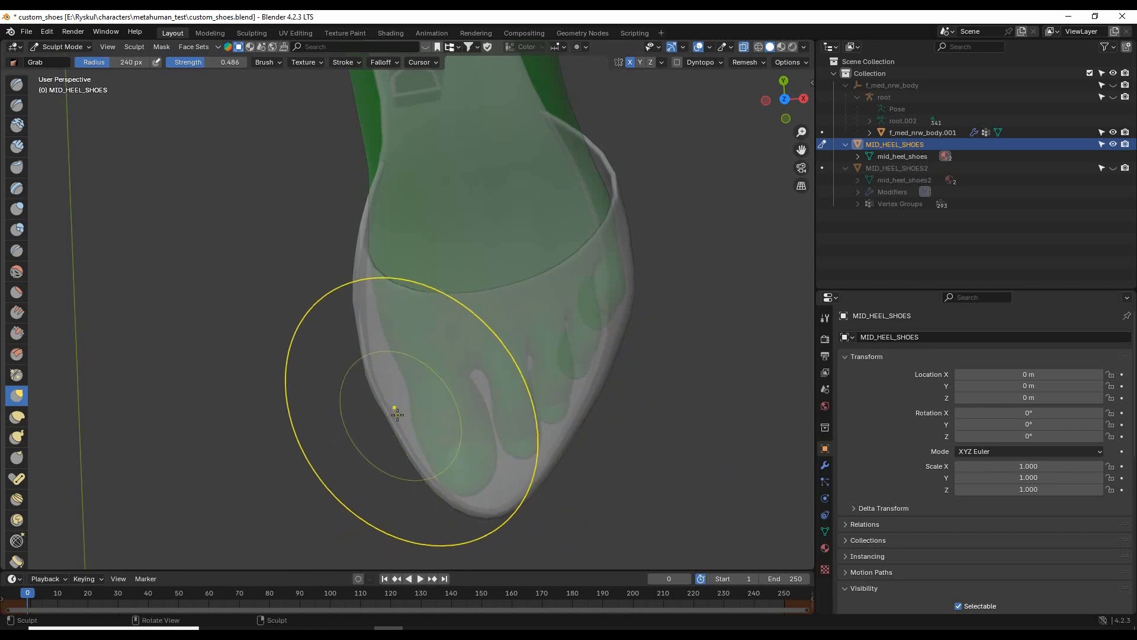
{"action": "left_click_drag", "start_coordinate": [397, 414], "coordinate": [391, 418]}
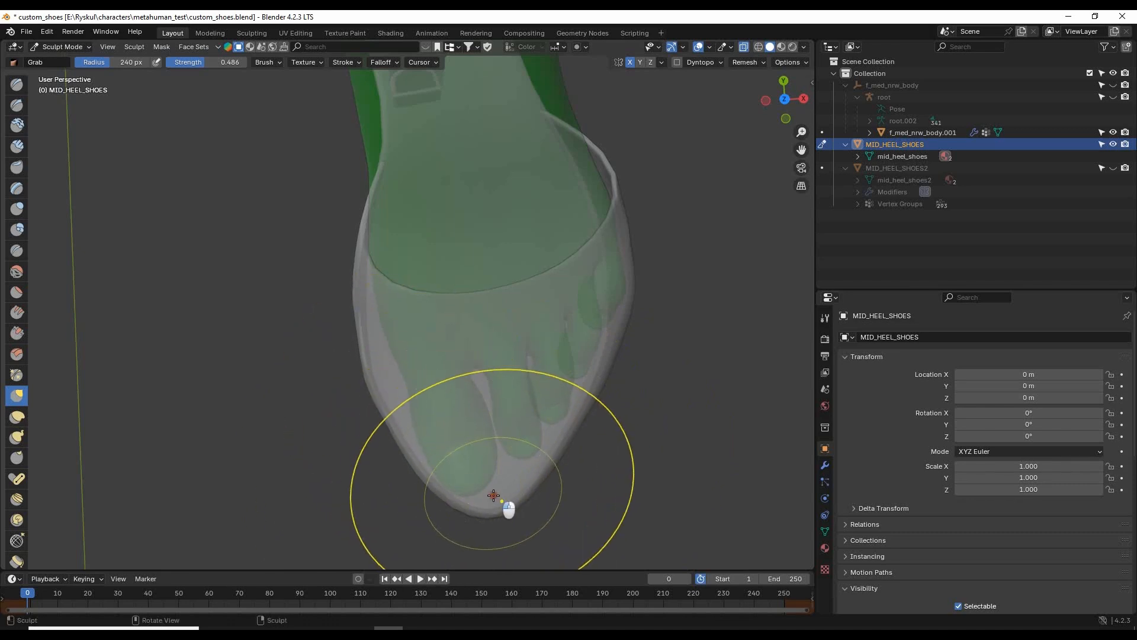
{"action": "left_click_drag", "start_coordinate": [493, 495], "coordinate": [493, 500]}
{"action": "left_click_drag", "start_coordinate": [551, 437], "coordinate": [556, 438]}
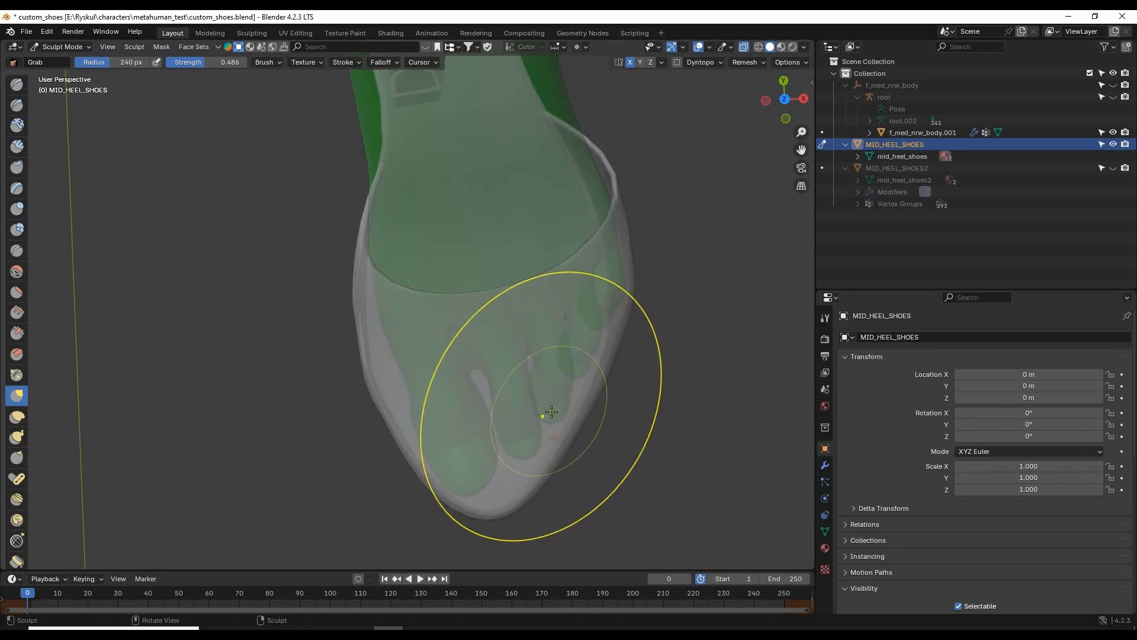
- Check the shoe's fit around the toes and heel, return to Object Mode and turn X-ray off
{"action": "middle_click_drag", "start_coordinate": [551, 411], "coordinate": [545, 253]}
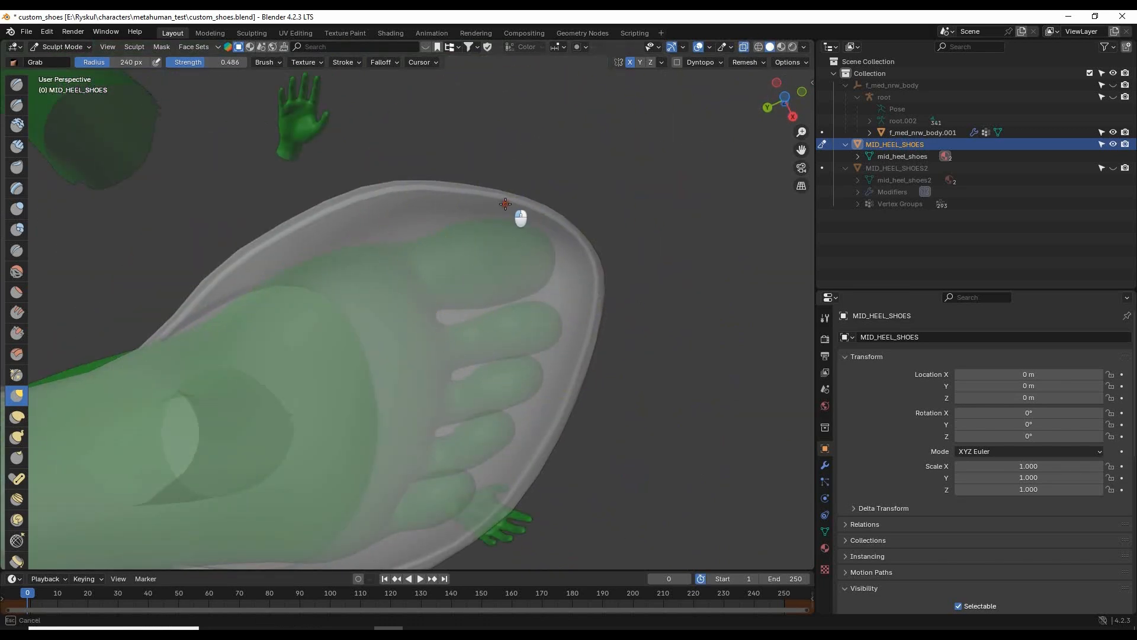
{"action": "scroll", "coordinate": [516, 249], "scroll_direction": "down", "scroll_amount": 5}
{"action": "middle_click_drag", "start_coordinate": [516, 249], "coordinate": [519, 393]}
{"action": "middle_click_drag", "start_coordinate": [508, 310], "coordinate": [470, 331]}
{"action": "scroll", "coordinate": [468, 361], "scroll_direction": "up", "scroll_amount": 4}
{"action": "scroll", "coordinate": [496, 260], "scroll_direction": "up", "scroll_amount": 3}
{"action": "middle_click_drag", "start_coordinate": [421, 305], "coordinate": [273, 254]}
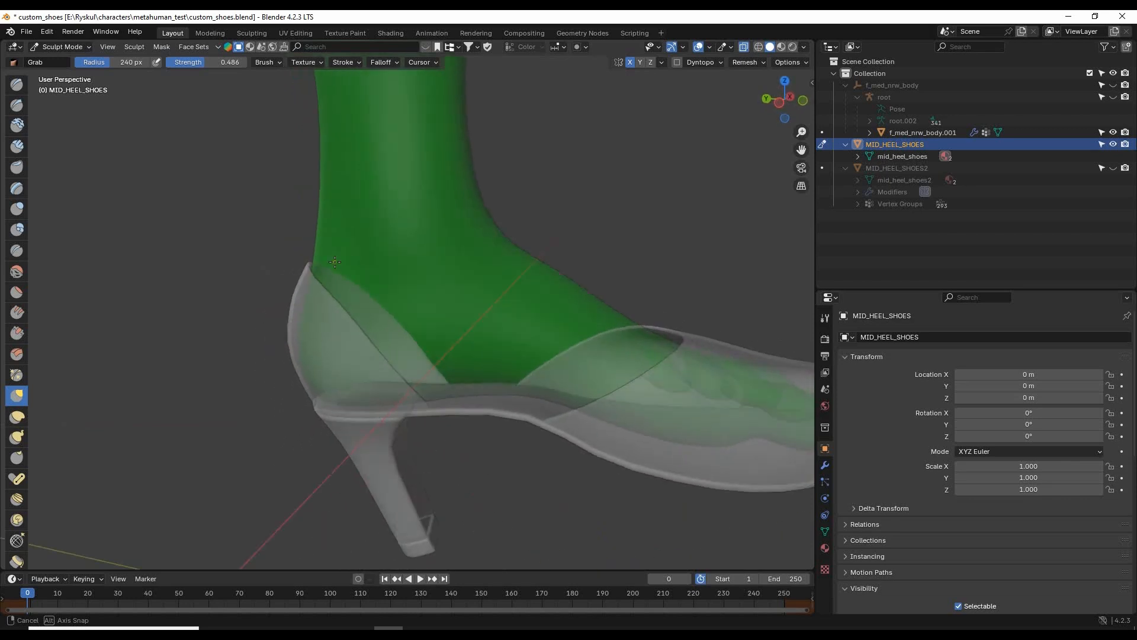
{"action": "left_click", "coordinate": [66, 47]}
{"action": "left_click", "coordinate": [69, 57]}
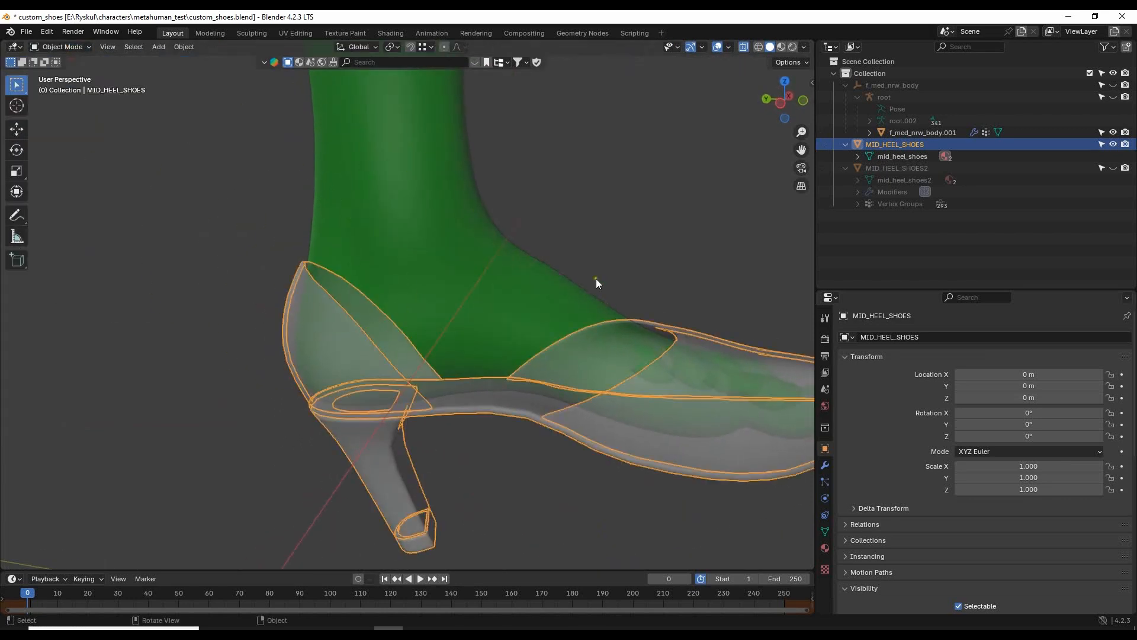
{"action": "scroll", "coordinate": [596, 279], "scroll_direction": "down", "scroll_amount": 3}
{"action": "left_click", "coordinate": [743, 47]}
- Examine the solid-shaded shoe on the foot from the side and the front
{"action": "middle_click_drag", "start_coordinate": [656, 264], "coordinate": [457, 314]}
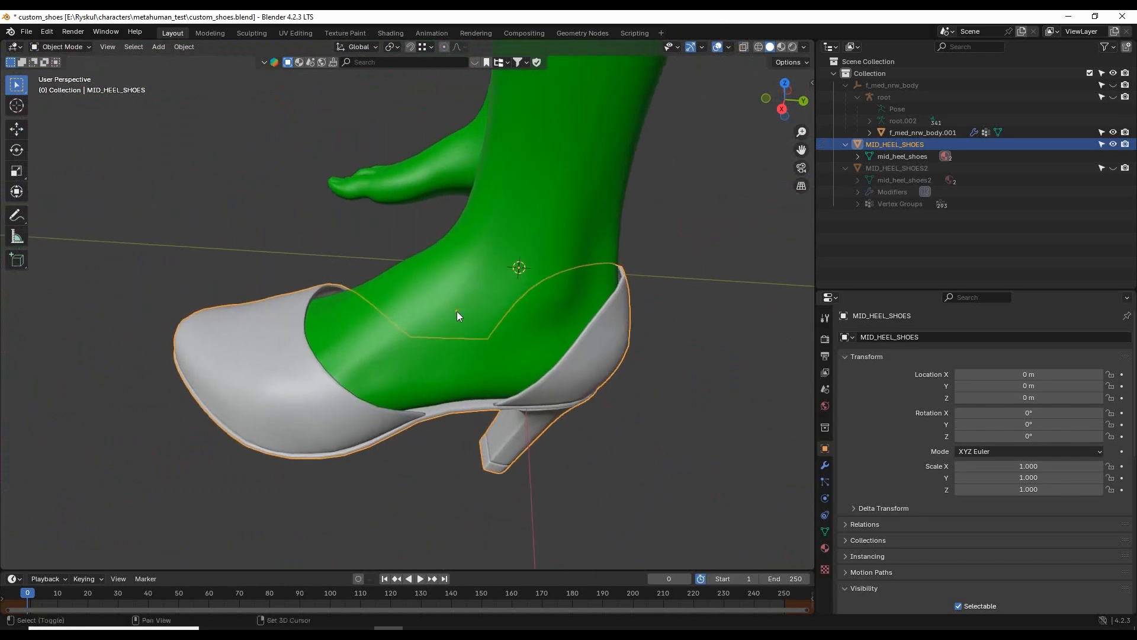
{"action": "middle_click_drag", "start_coordinate": [579, 411], "coordinate": [703, 384]}
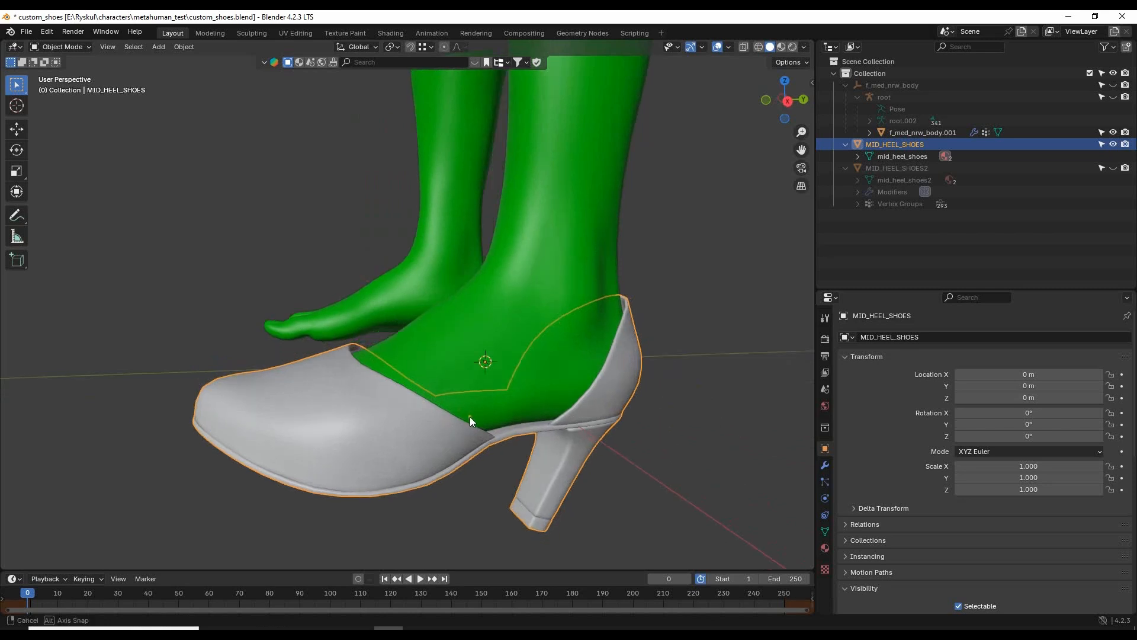
{"action": "middle_click_drag", "start_coordinate": [471, 417], "coordinate": [722, 439]}
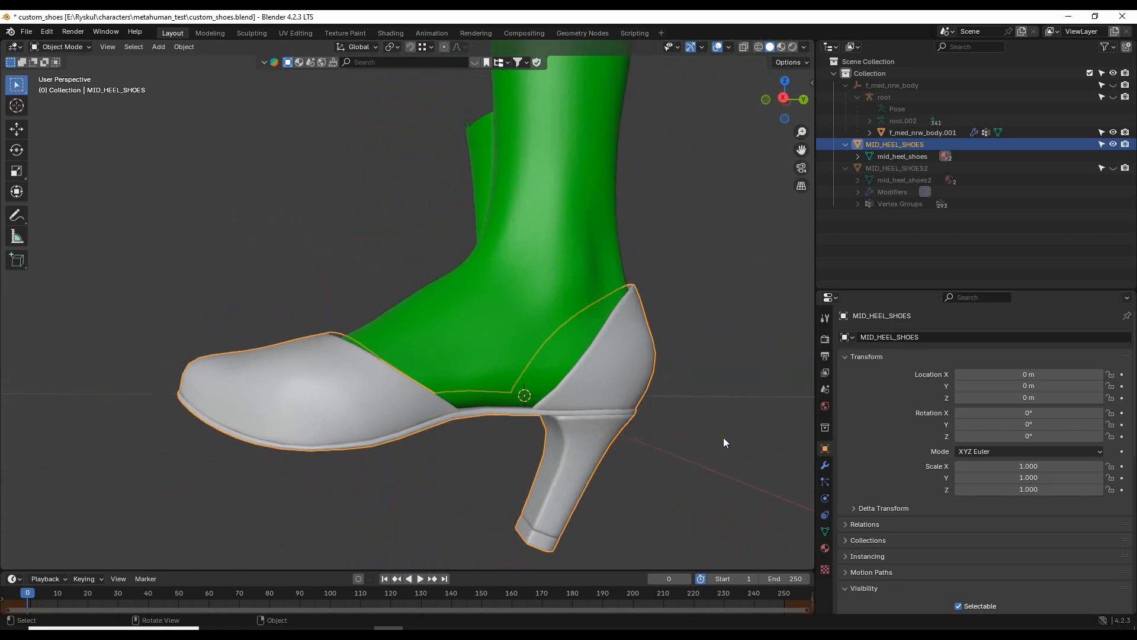
{"action": "middle_click_drag", "start_coordinate": [723, 440], "coordinate": [638, 389]}
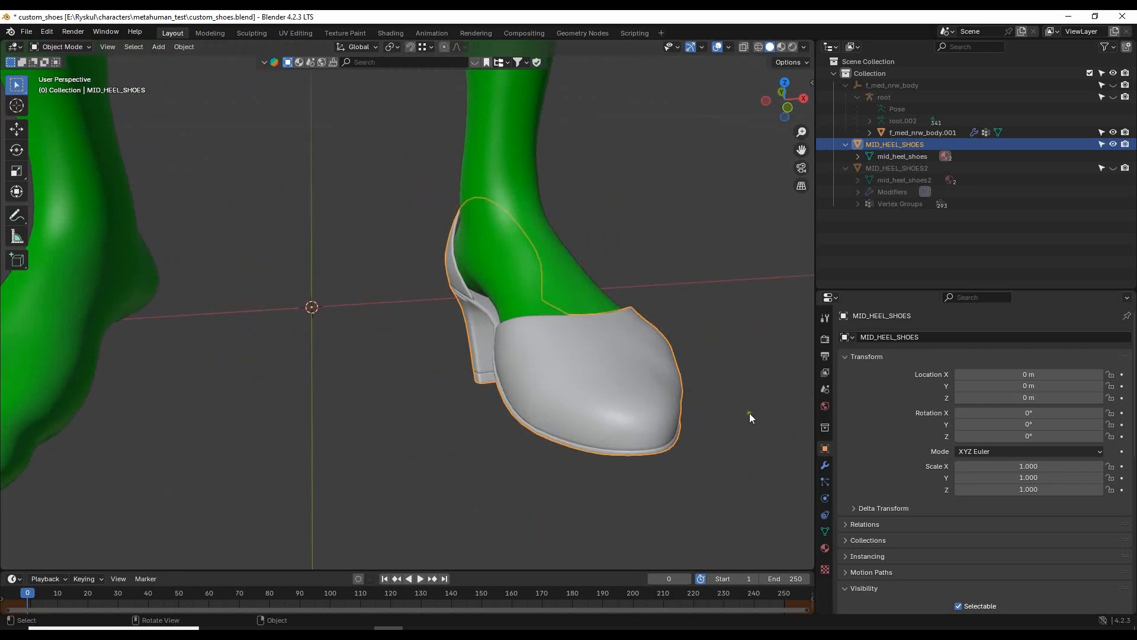
- In Sculpt Mode, nudge the outer side of the toe cap with the Grab brush at a 159 px radius and return to Object Mode
{"action": "left_click", "coordinate": [61, 47]}
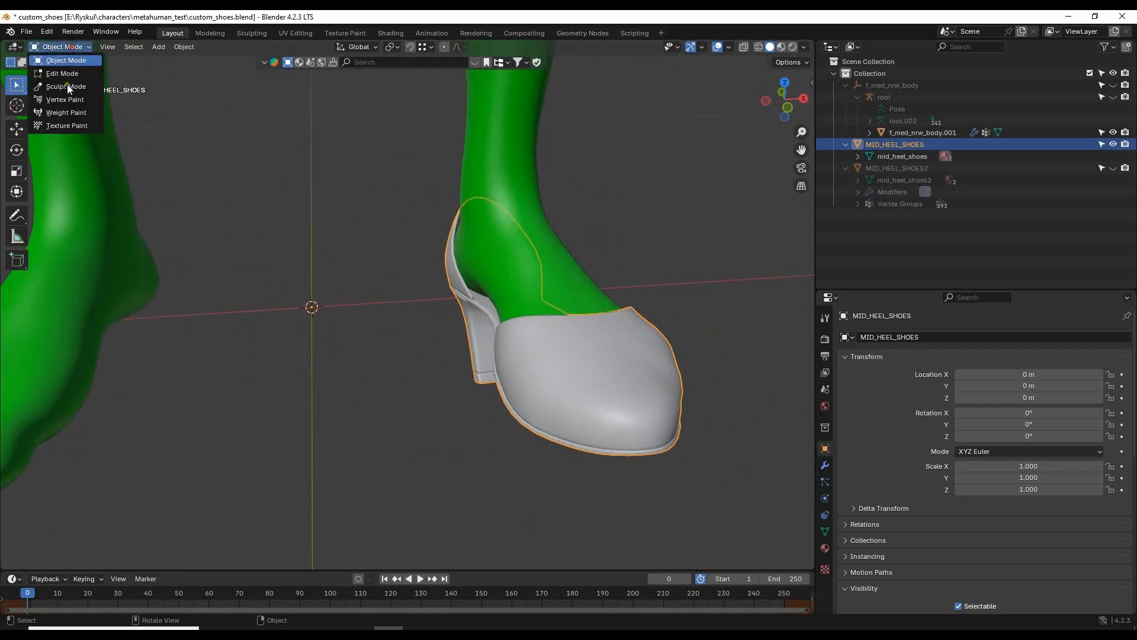
{"action": "left_click", "coordinate": [66, 84]}
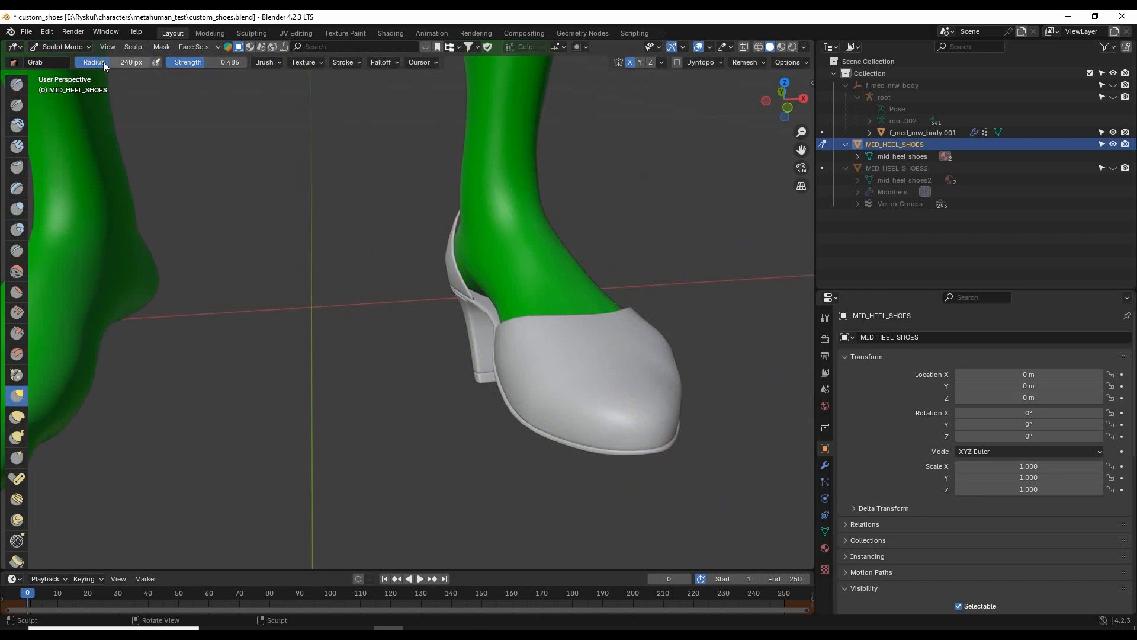
{"action": "left_click_drag", "start_coordinate": [103, 62], "coordinate": [91, 62]}
{"action": "left_click_drag", "start_coordinate": [665, 370], "coordinate": [659, 371]}
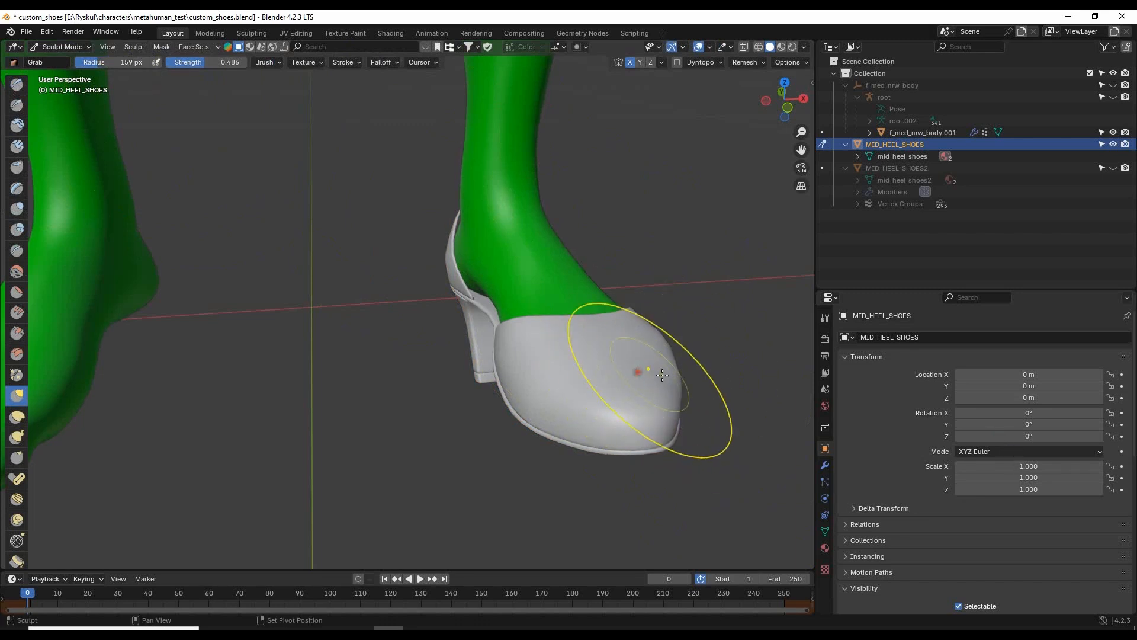
{"action": "left_click", "coordinate": [61, 47]}
{"action": "left_click", "coordinate": [55, 58]}
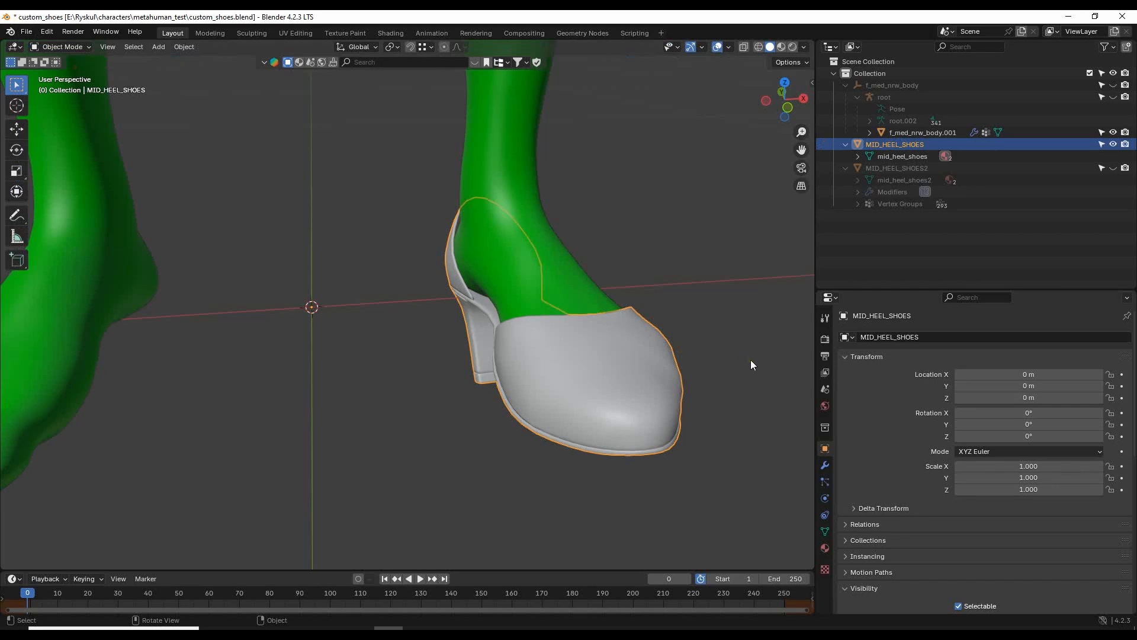
- Apply all transforms to MID_HEEL_SHOES
{"action": "left_click", "coordinate": [185, 47]}
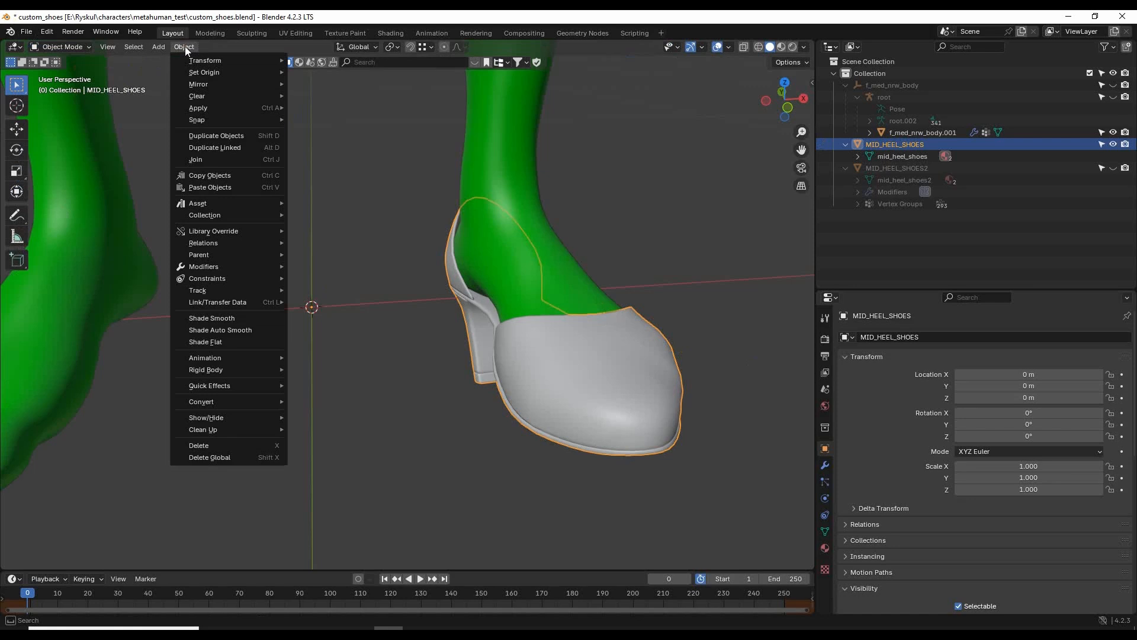
{"action": "mouse_move", "coordinate": [235, 108]}
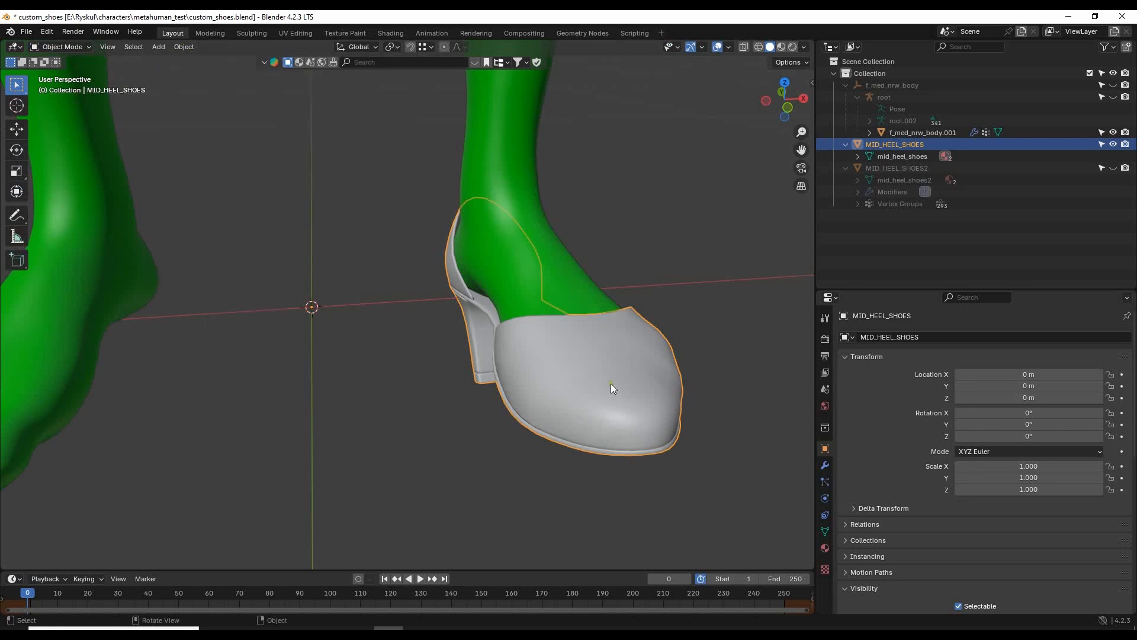
{"action": "left_click", "coordinate": [182, 48]}
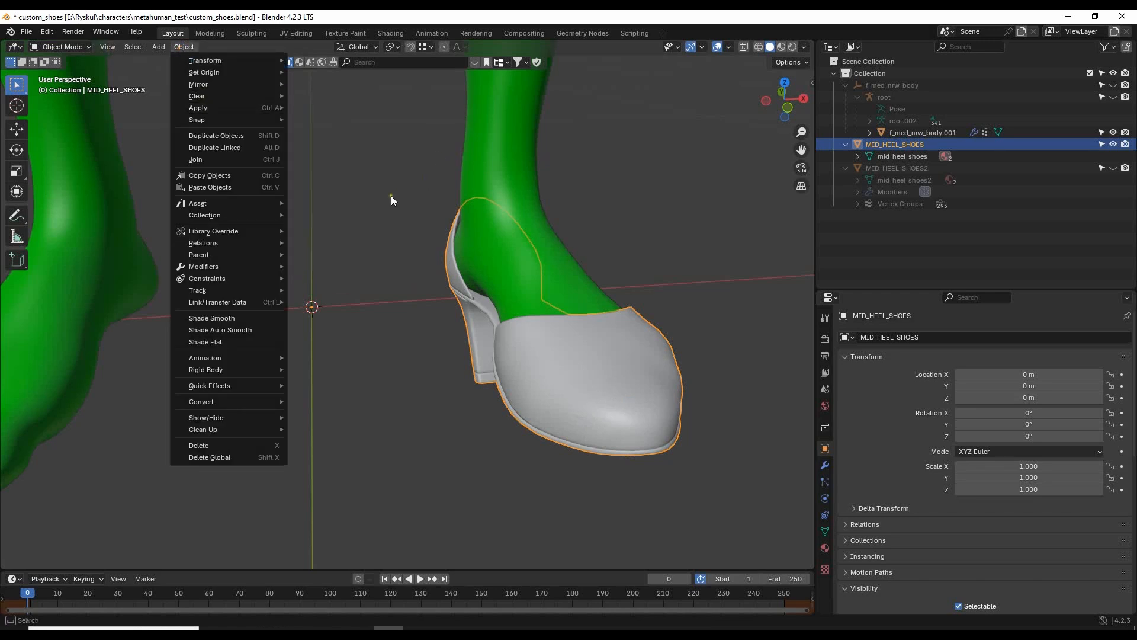
{"action": "mouse_move", "coordinate": [202, 111]}
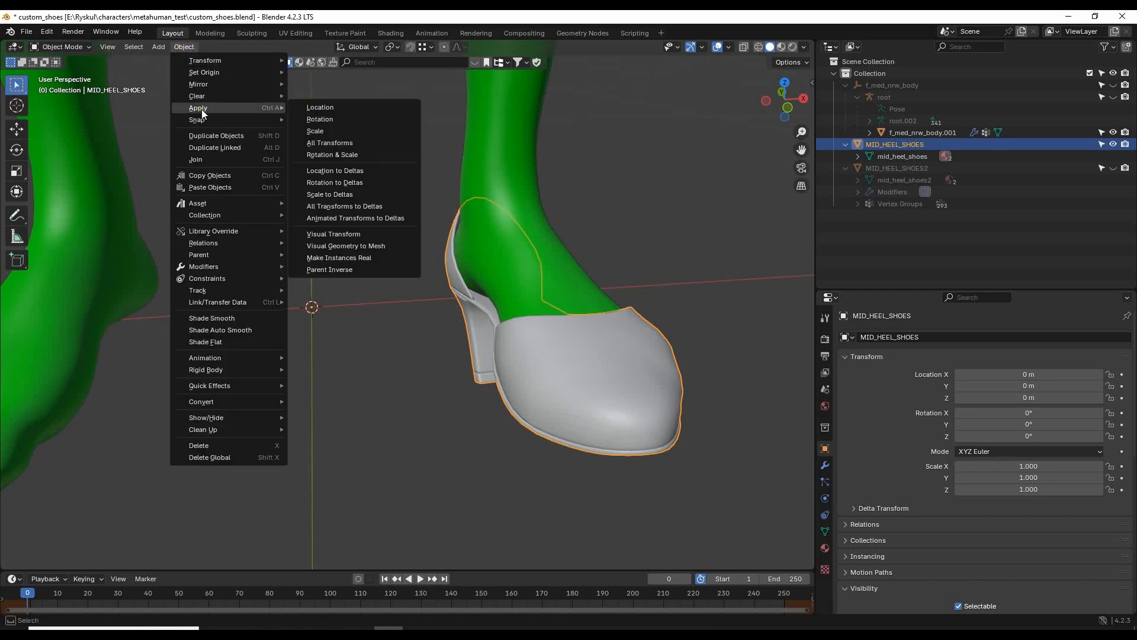
{"action": "left_click", "coordinate": [336, 143]}
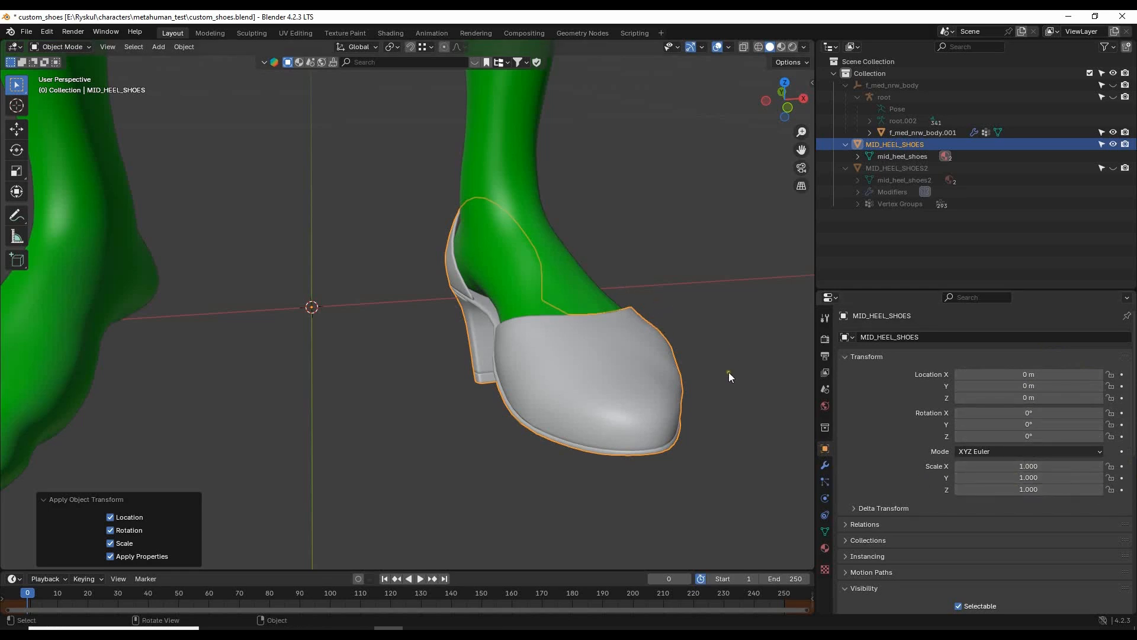
- Unhide f_med_nrw_body with its root armature, parent MID_HEEL_SHOES to root using the Object option, and collapse the shoe's outliner entry
{"action": "scroll", "coordinate": [592, 268], "scroll_direction": "down", "scroll_amount": 5}
{"action": "middle_click_drag", "start_coordinate": [592, 269], "coordinate": [670, 345]}
{"action": "middle_click_drag", "start_coordinate": [674, 303], "coordinate": [675, 260]}
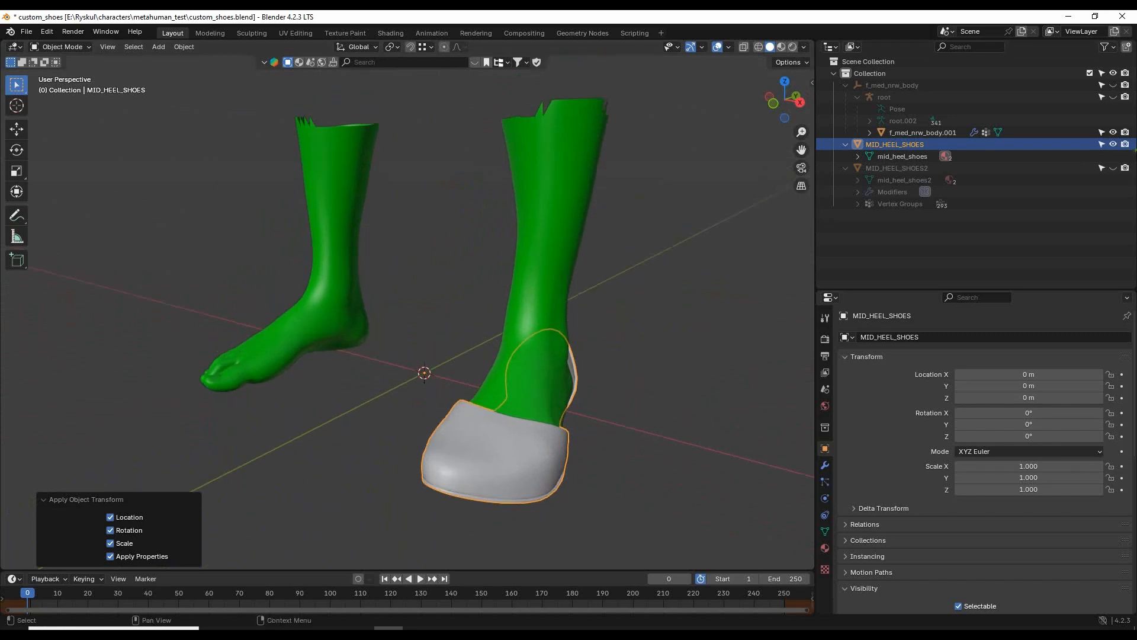
{"action": "left_click", "coordinate": [1113, 85]}
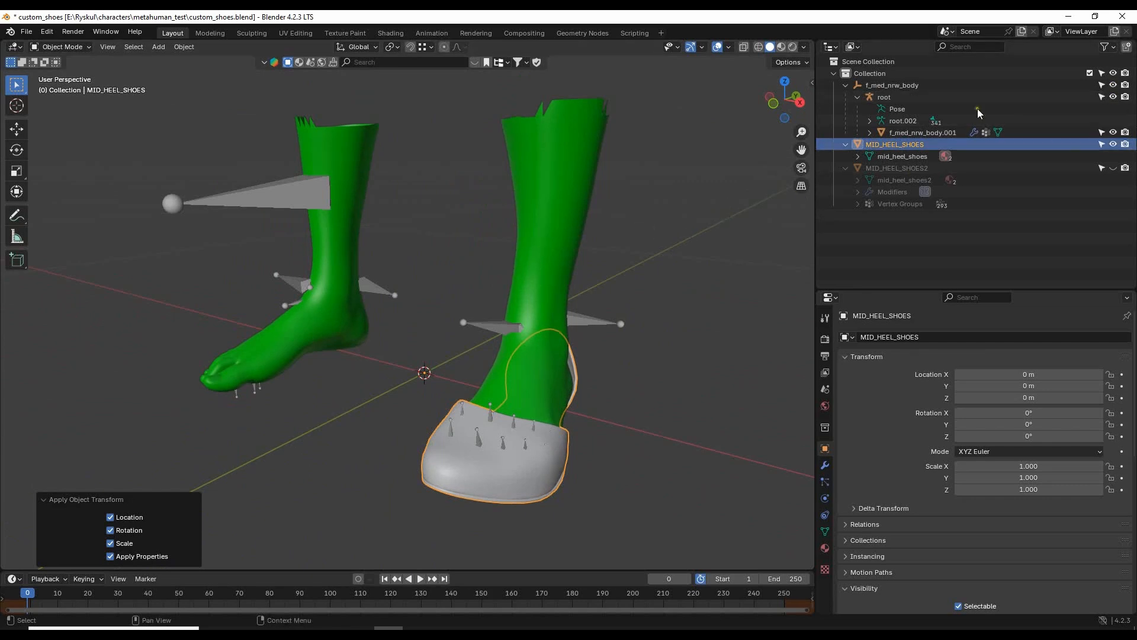
{"action": "left_click", "coordinate": [892, 95], "text": "ctrl"}
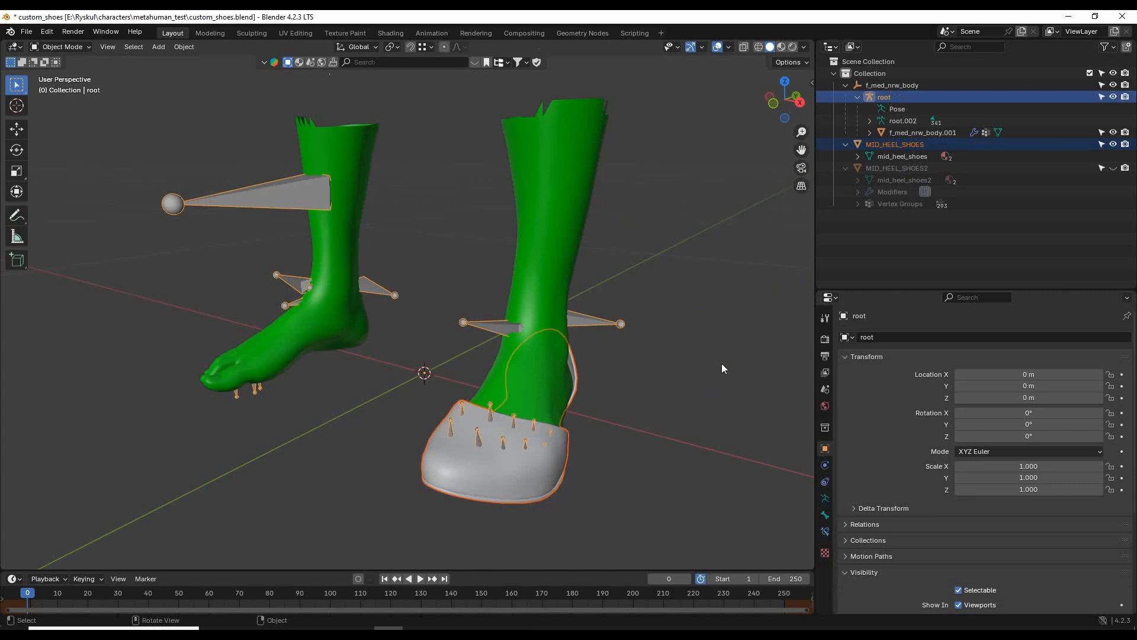
{"action": "key", "text": "ctrl+p"}
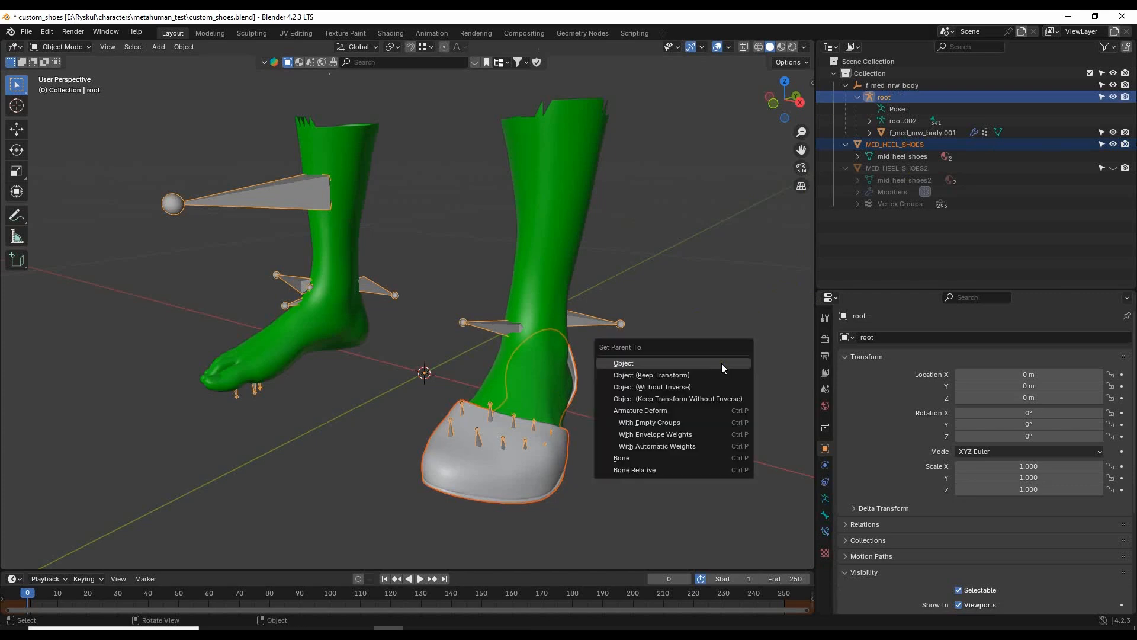
{"action": "left_click", "coordinate": [621, 363]}
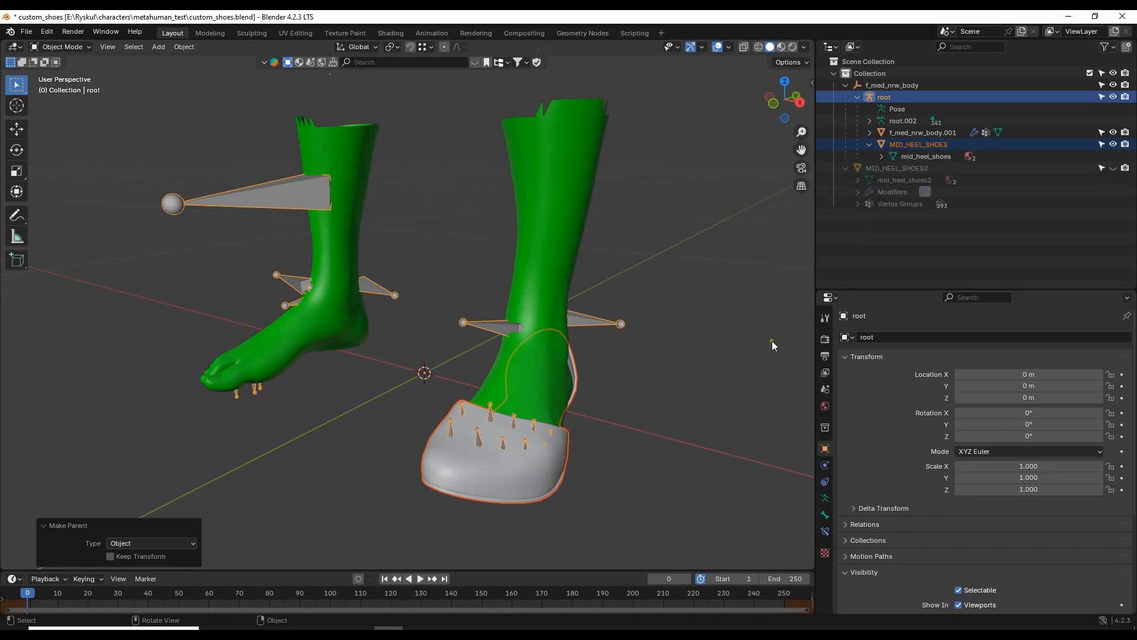
{"action": "left_click", "coordinate": [869, 144]}
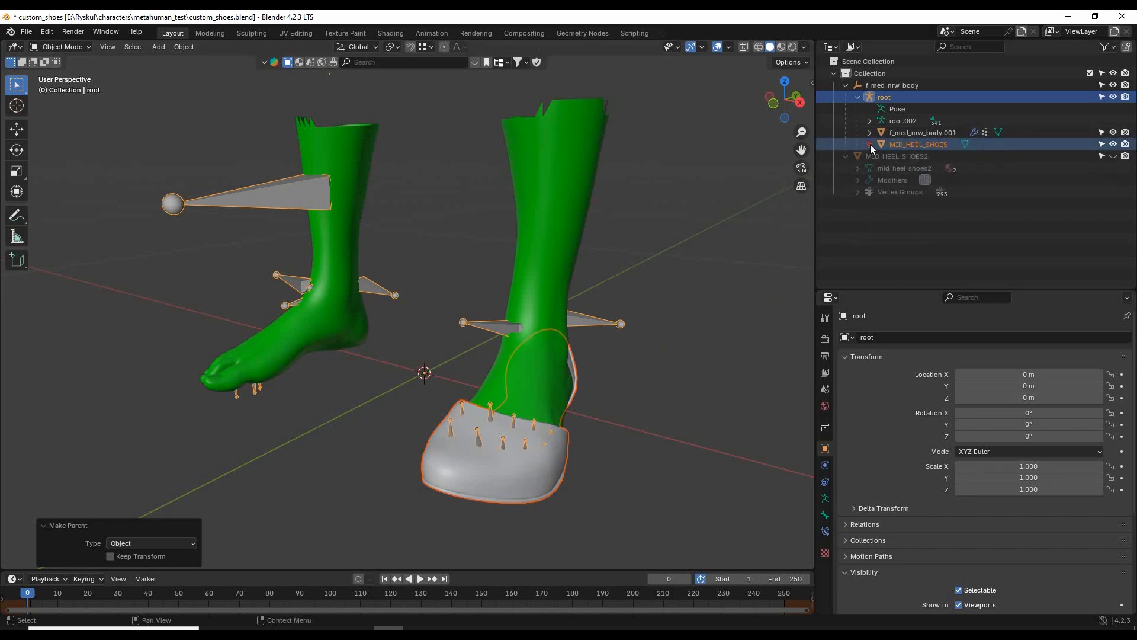
- Add a Mirror modifier on the X axis to MID_HEEL_SHOES
{"action": "left_click", "coordinate": [910, 143]}
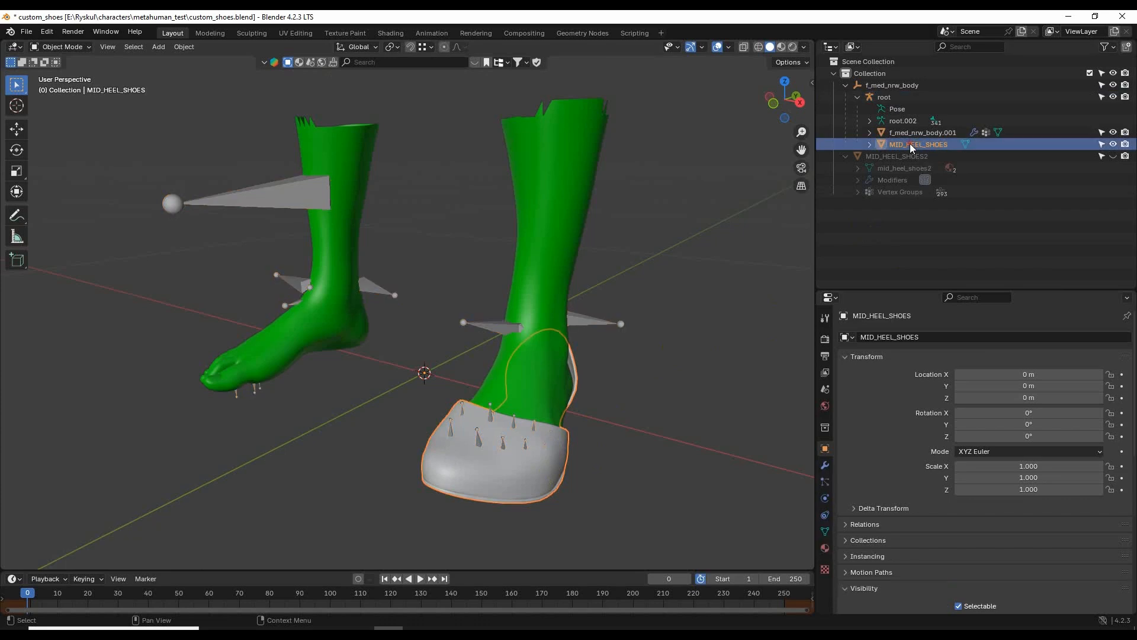
{"action": "left_click", "coordinate": [868, 143]}
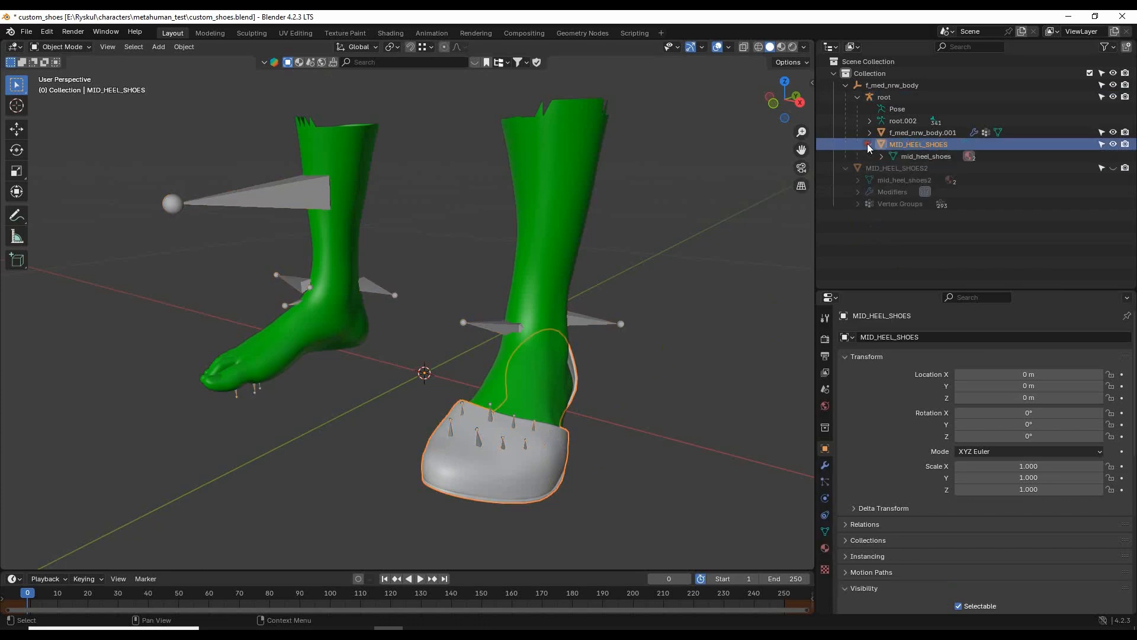
{"action": "left_click", "coordinate": [825, 465]}
{"action": "left_click", "coordinate": [997, 337]}
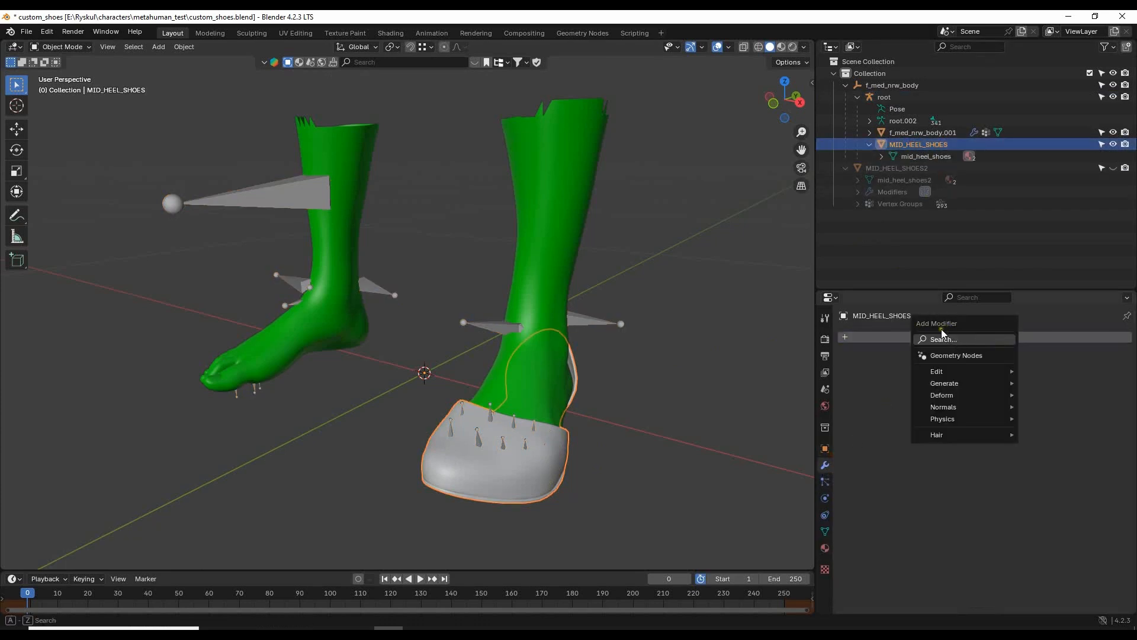
{"action": "left_click", "coordinate": [943, 340]}
{"action": "type", "text": "ыш"}
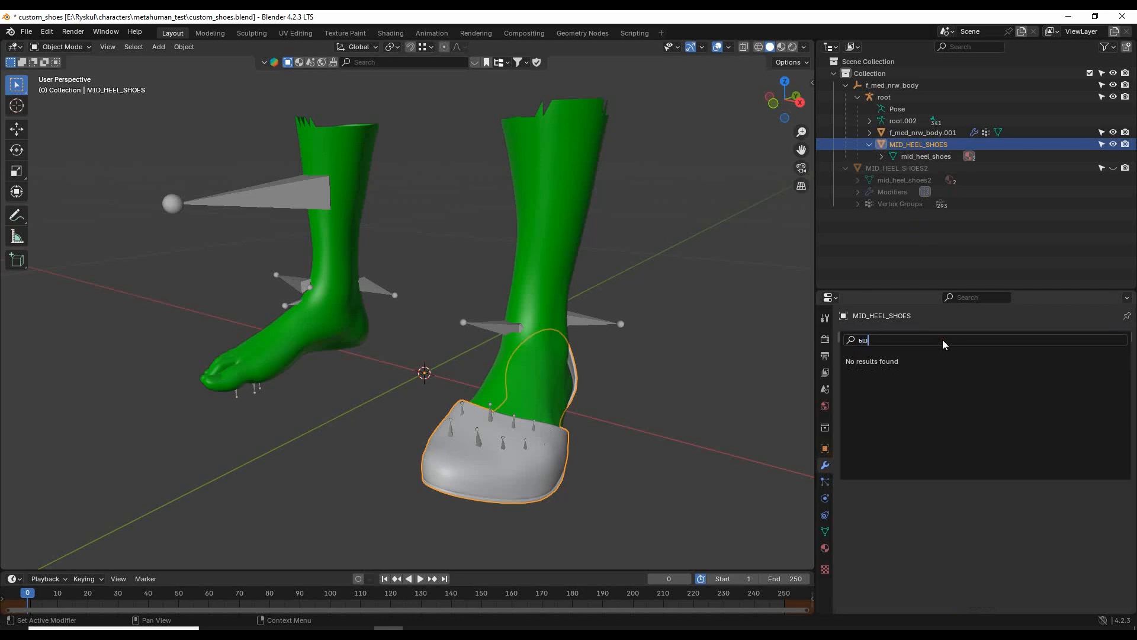
{"action": "type", "text": "кк"}
{"action": "key", "text": "BackSpace"}
{"action": "key", "text": "BackSpace"}
{"action": "key", "text": "BackSpace"}
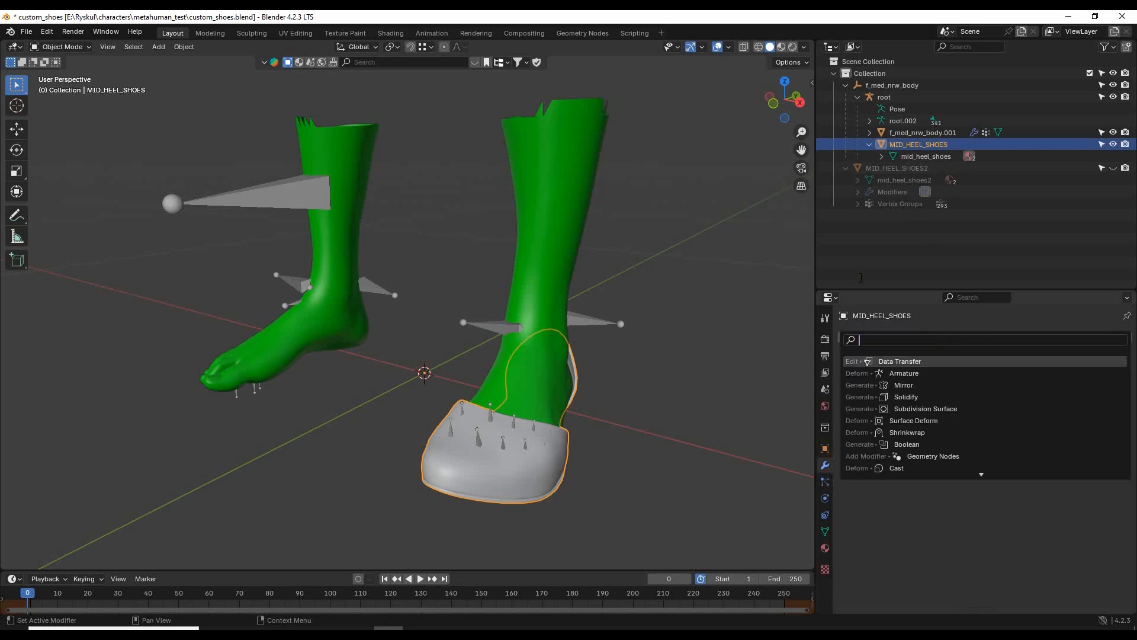
{"action": "type", "text": "mi"}
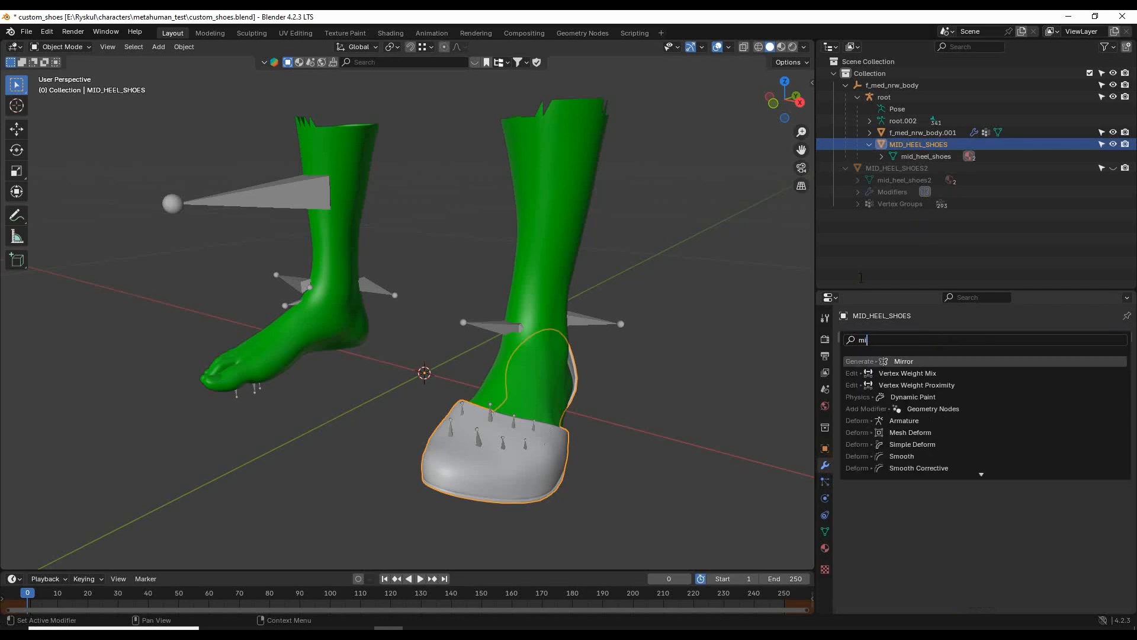
{"action": "type", "text": "r"}
{"action": "left_click", "coordinate": [924, 361]}
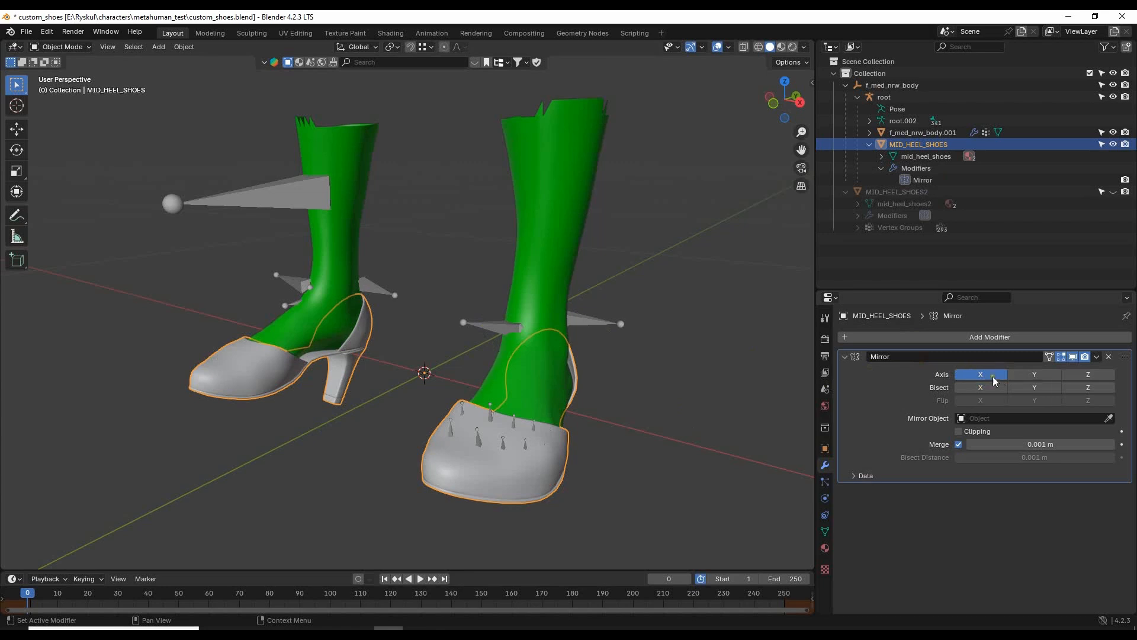
- Add an Armature modifier to MID_HEEL_SHOES with root as its object
{"action": "middle_click_drag", "start_coordinate": [619, 396], "coordinate": [685, 346]}
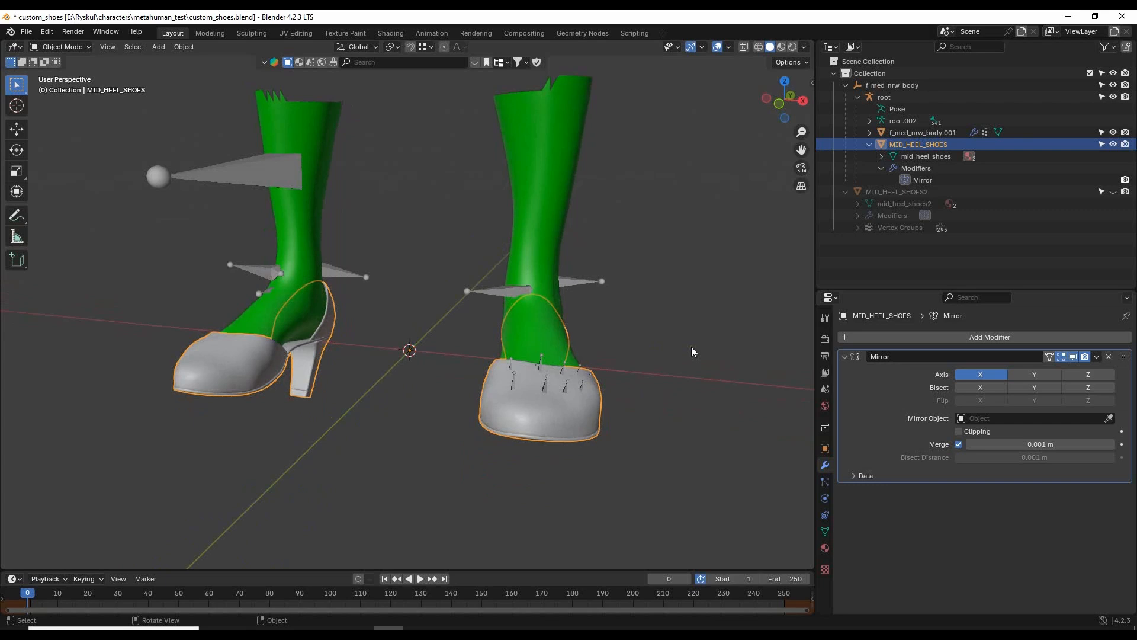
{"action": "left_click", "coordinate": [1000, 337]}
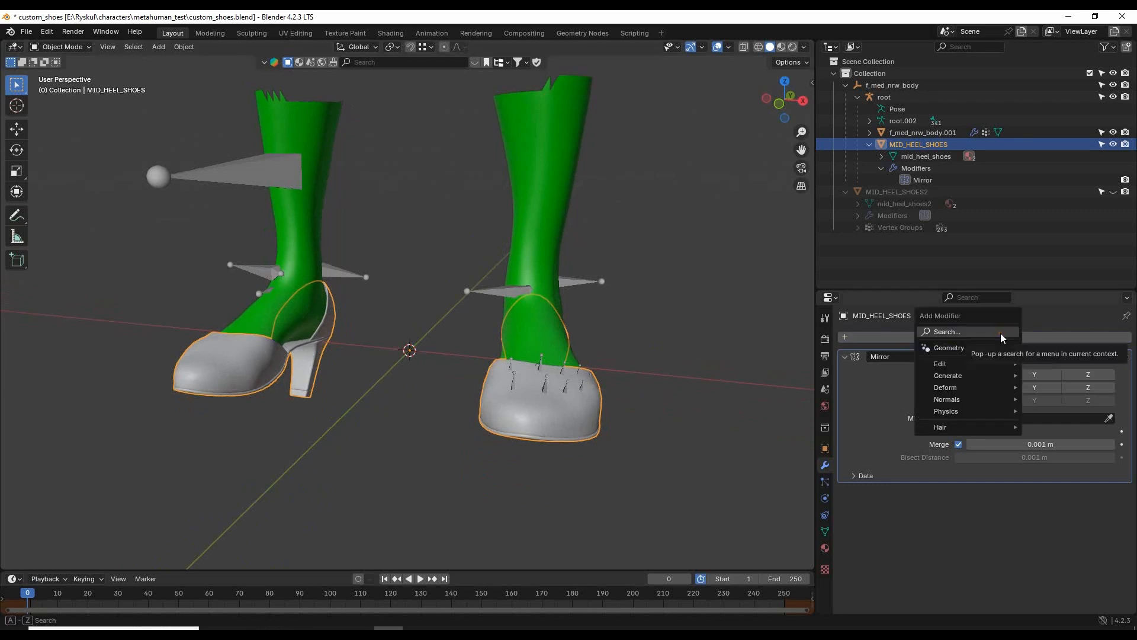
{"action": "left_click", "coordinate": [1000, 333]}
{"action": "type", "text": "arm"}
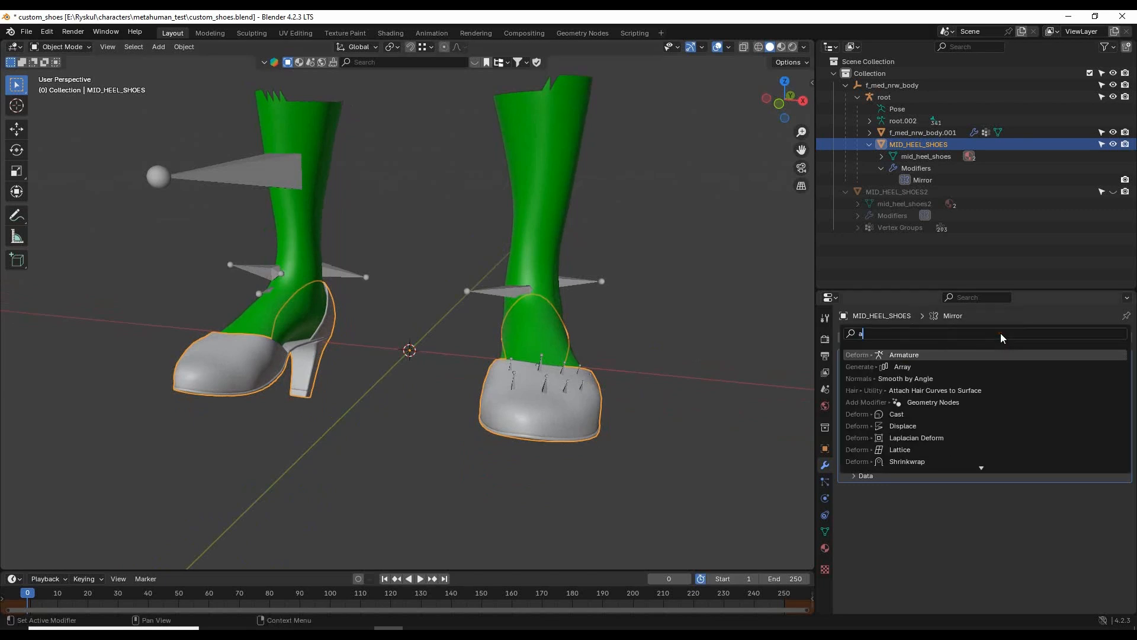
{"action": "left_click", "coordinate": [941, 354]}
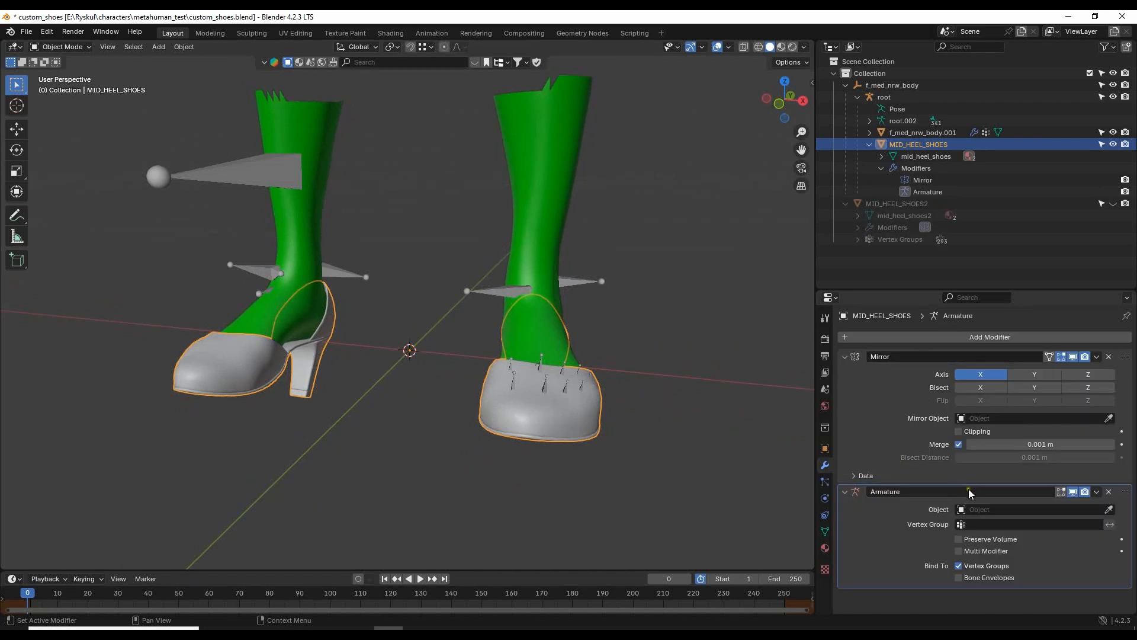
{"action": "left_click", "coordinate": [1108, 510]}
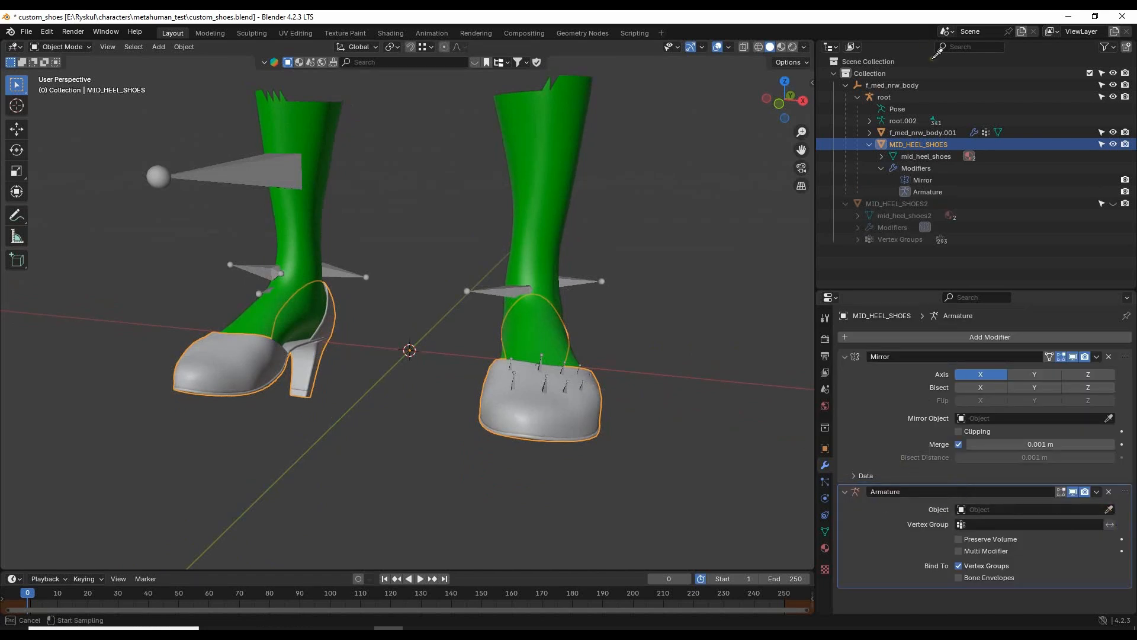
{"action": "left_click", "coordinate": [890, 93]}
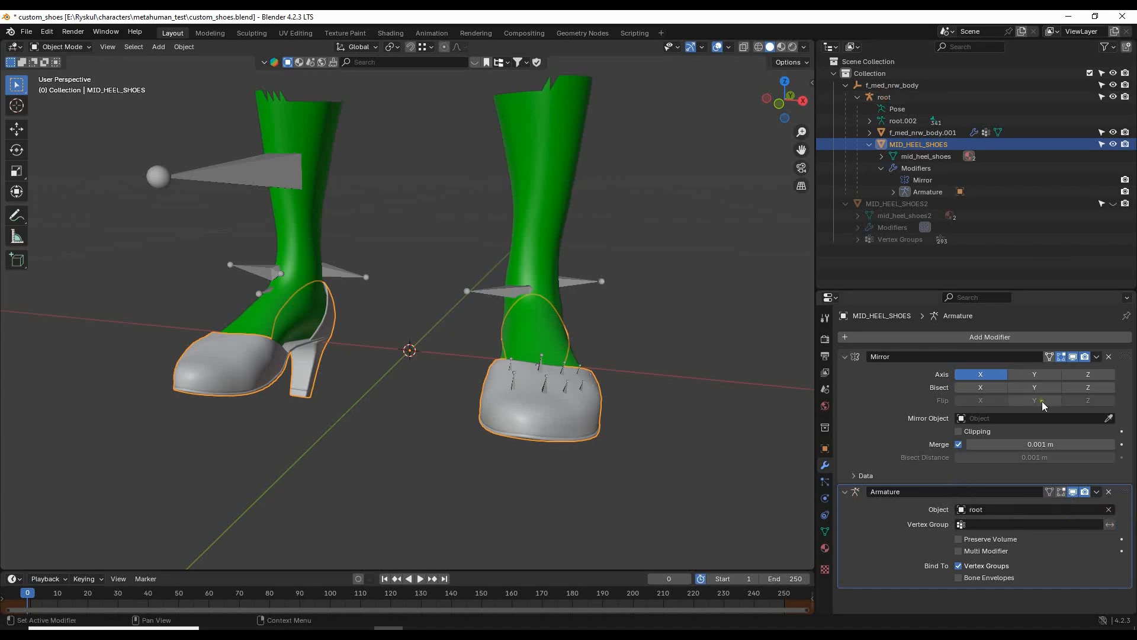
{"action": "left_click", "coordinate": [1004, 516]}
{"action": "left_click", "coordinate": [966, 386]}
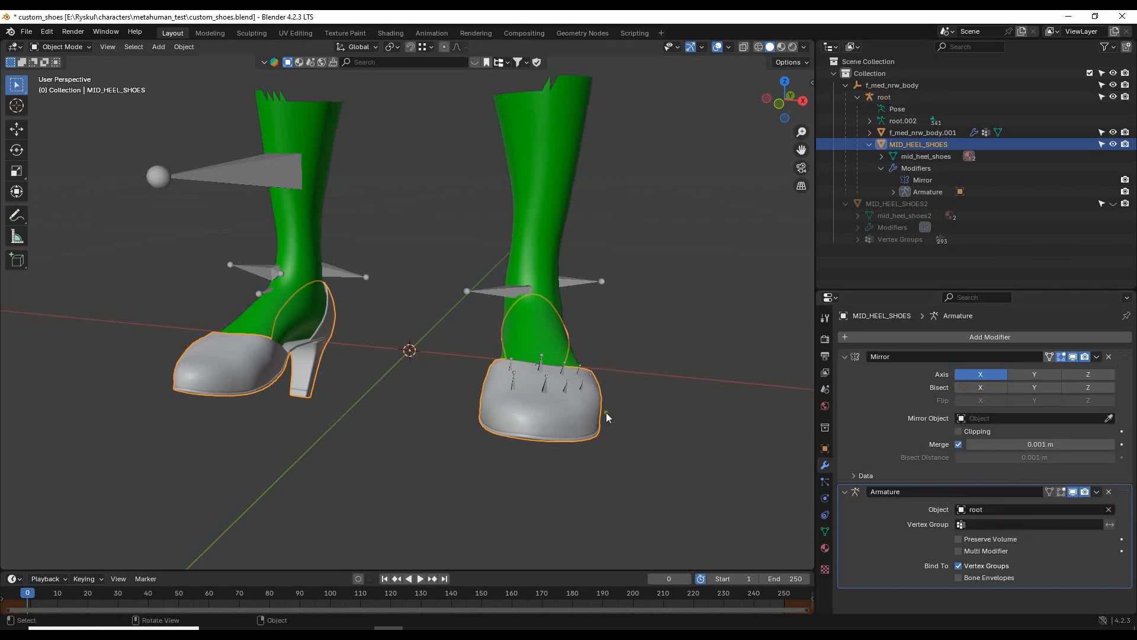
- Add a Data Transfer modifier to MID_HEEL_SHOES with f_med_nrw_body.001 as its source
{"action": "middle_click_drag", "start_coordinate": [684, 365], "coordinate": [620, 371]}
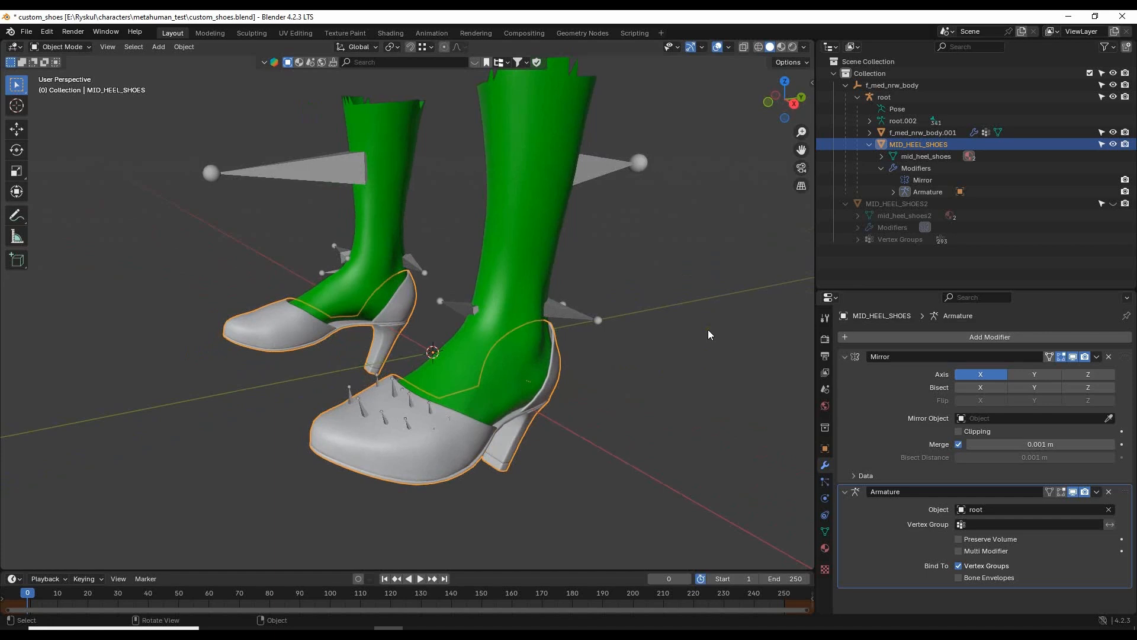
{"action": "left_click", "coordinate": [1003, 339]}
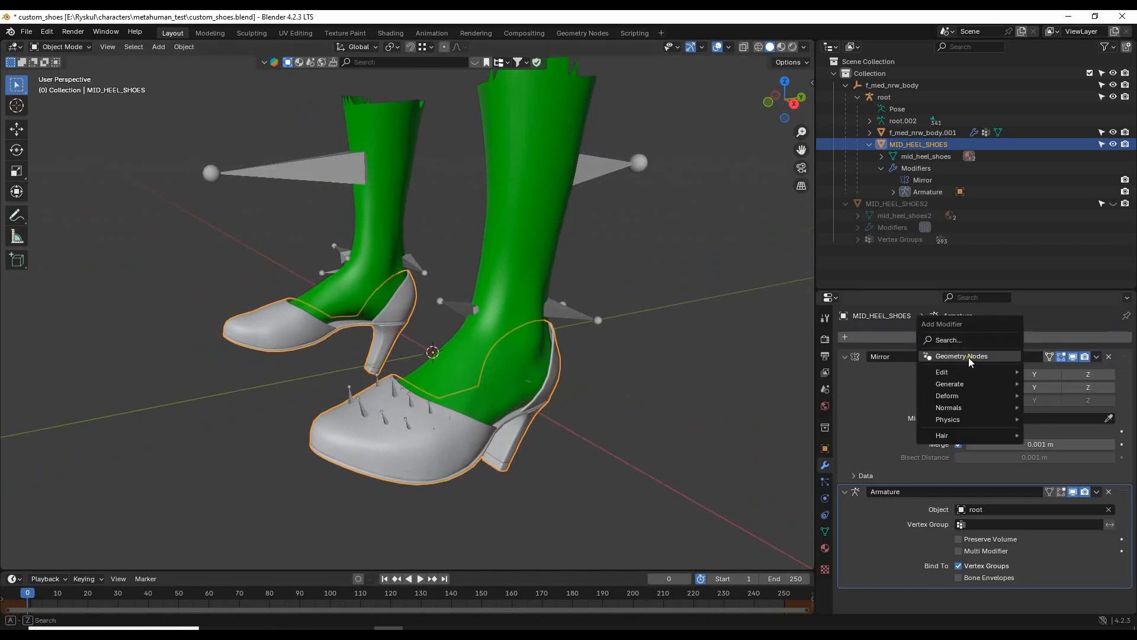
{"action": "left_click", "coordinate": [959, 339]}
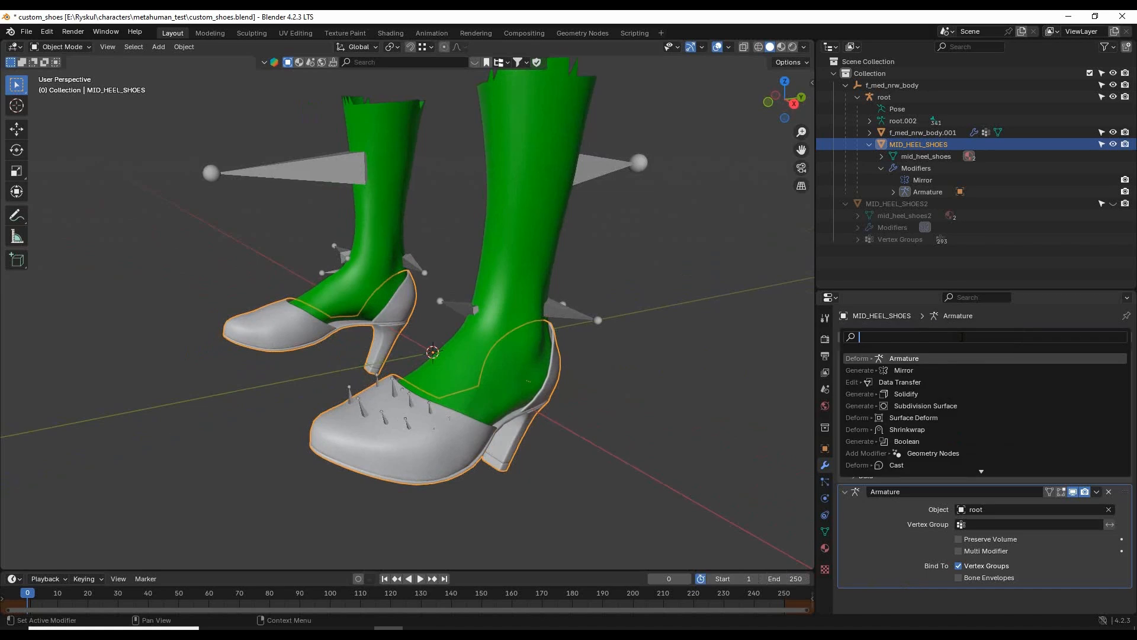
{"action": "type", "text": "data"}
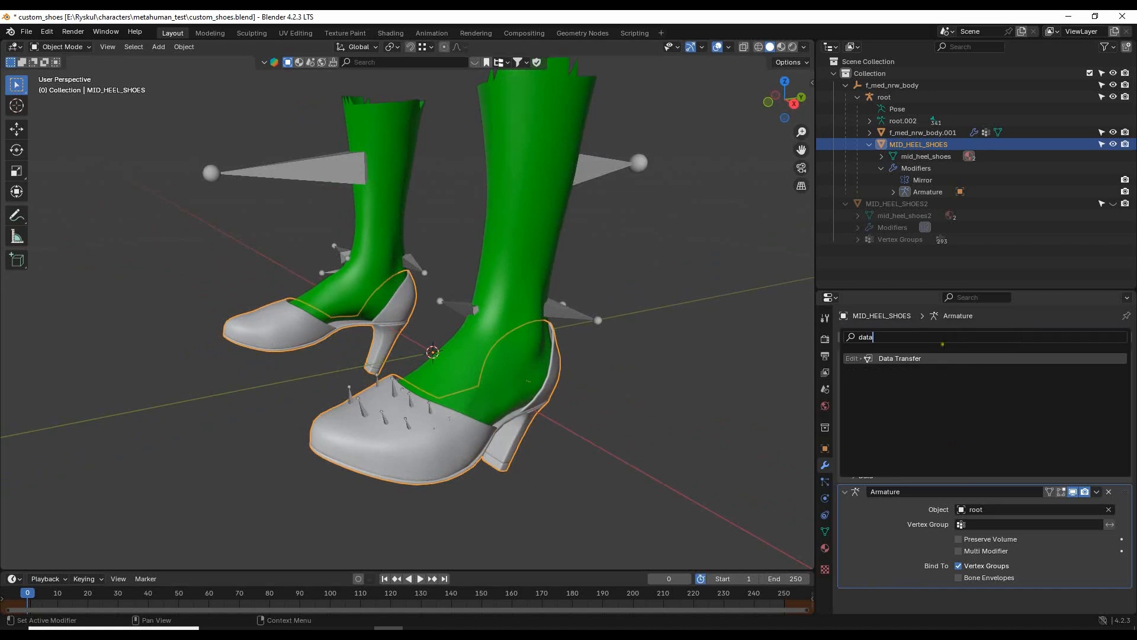
{"action": "left_click", "coordinate": [921, 358]}
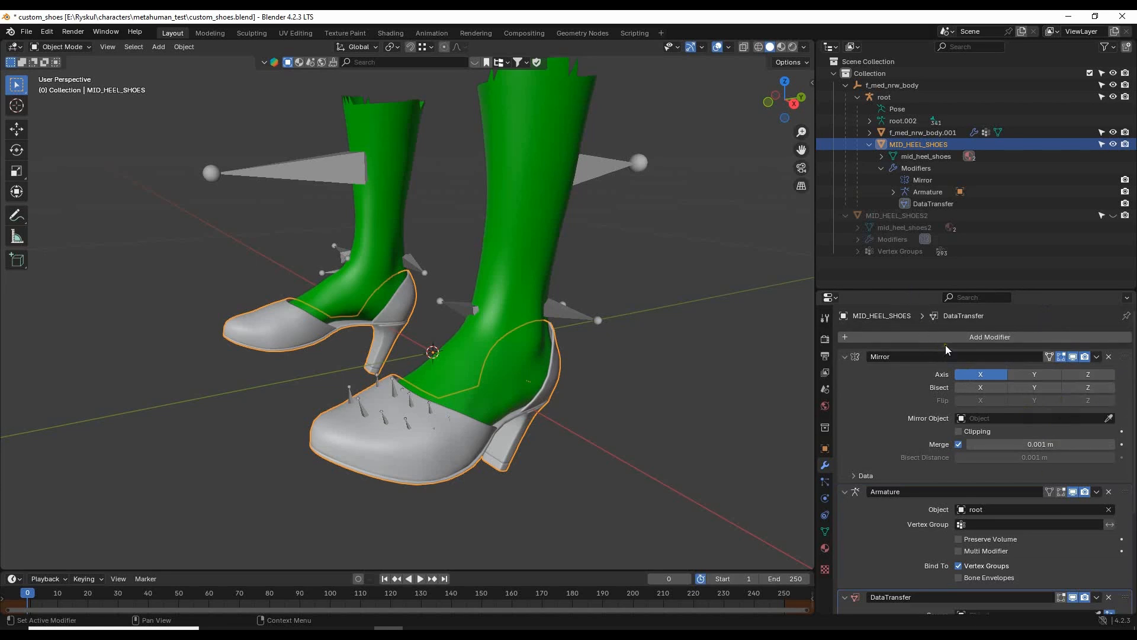
{"action": "scroll", "coordinate": [945, 345], "scroll_direction": "down", "scroll_amount": 5}
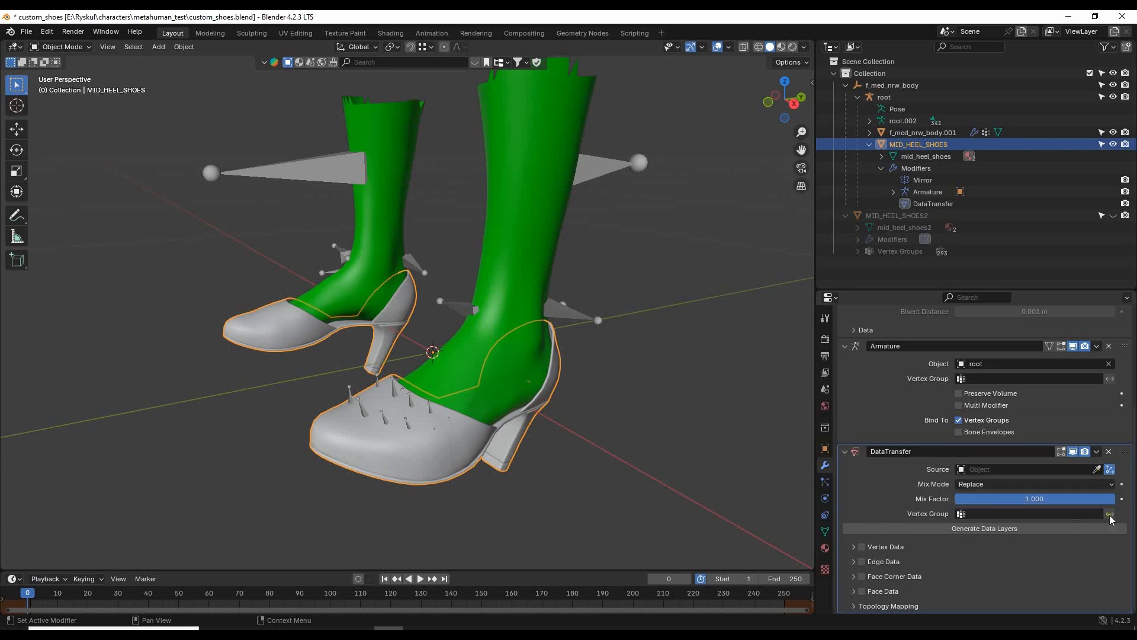
{"action": "left_click", "coordinate": [1096, 470]}
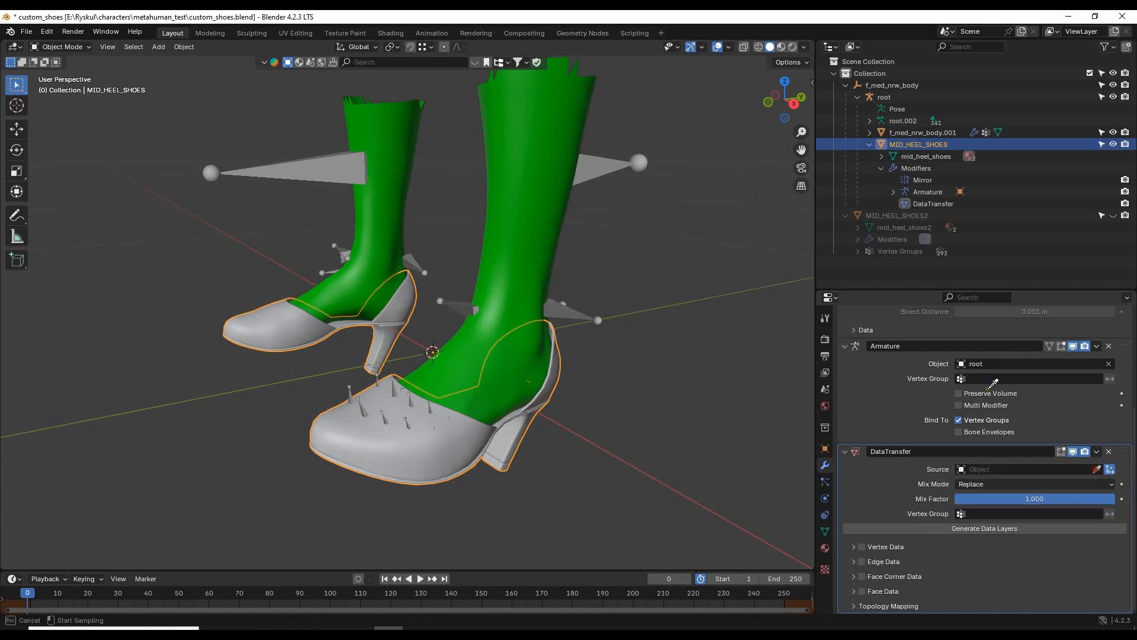
{"action": "left_click", "coordinate": [941, 129]}
{"action": "left_click", "coordinate": [1052, 470]}
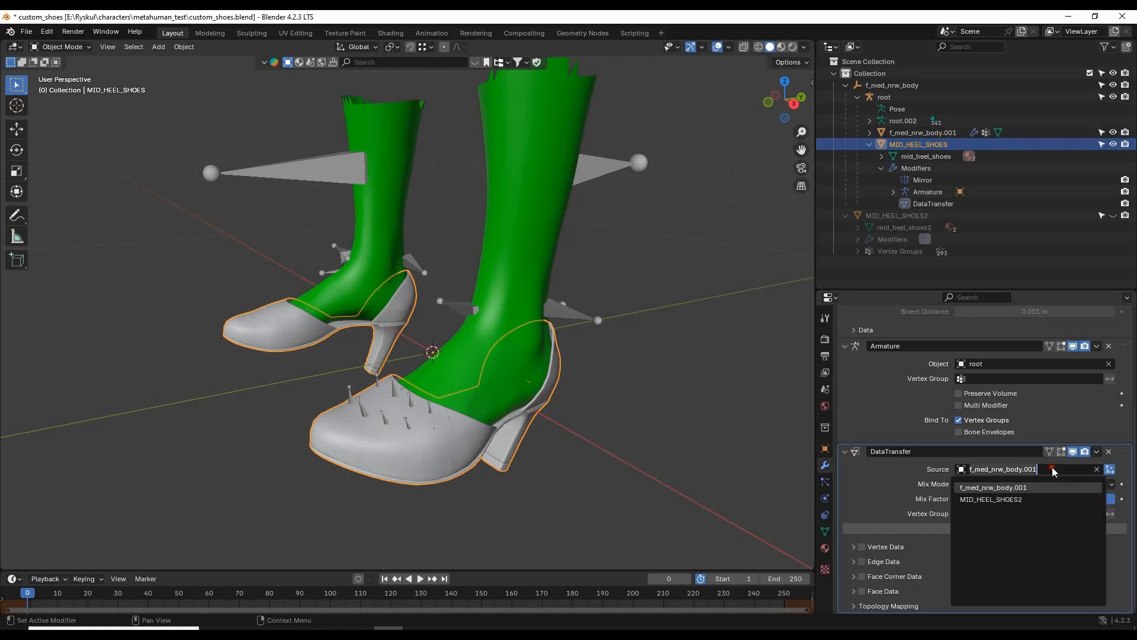
{"action": "left_click", "coordinate": [601, 460]}
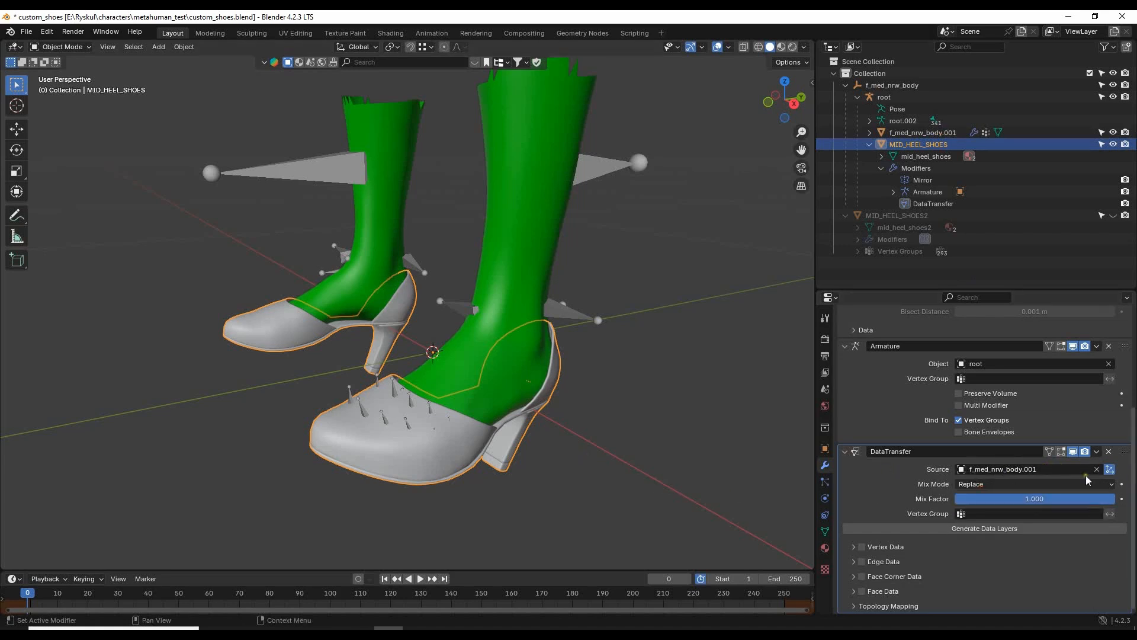
- Enable Vertex Data with Vertex Groups in the Data Transfer modifier and expand the vertex group layer settings
{"action": "left_click", "coordinate": [860, 547]}
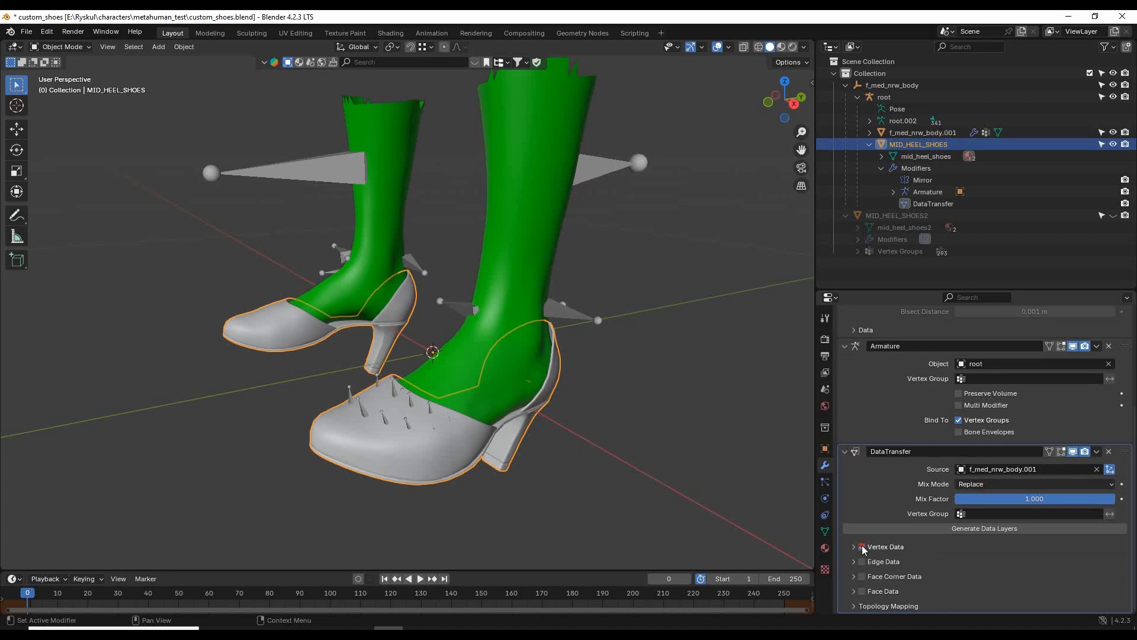
{"action": "left_click", "coordinate": [854, 546]}
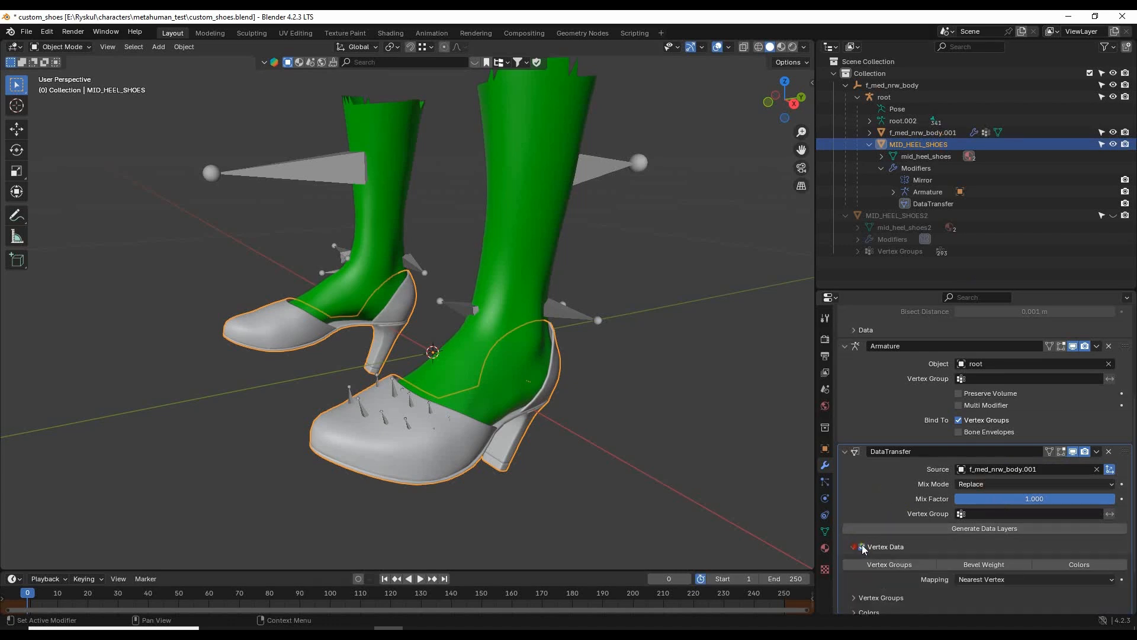
{"action": "scroll", "coordinate": [990, 481], "scroll_direction": "down", "scroll_amount": 3}
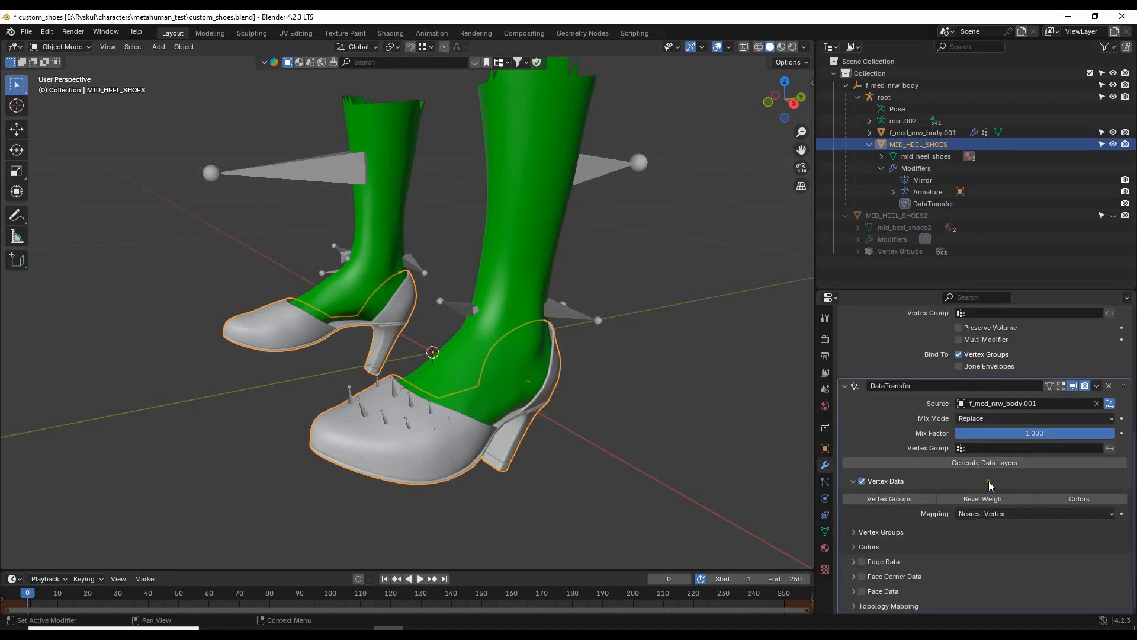
{"action": "left_click", "coordinate": [894, 500]}
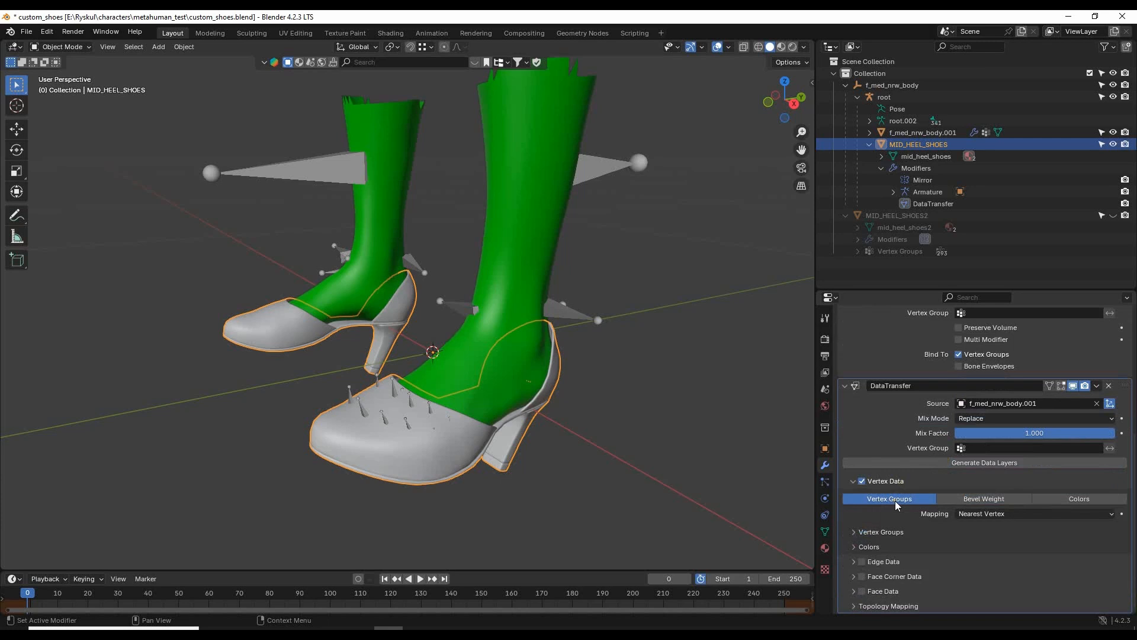
{"action": "left_click", "coordinate": [854, 531]}
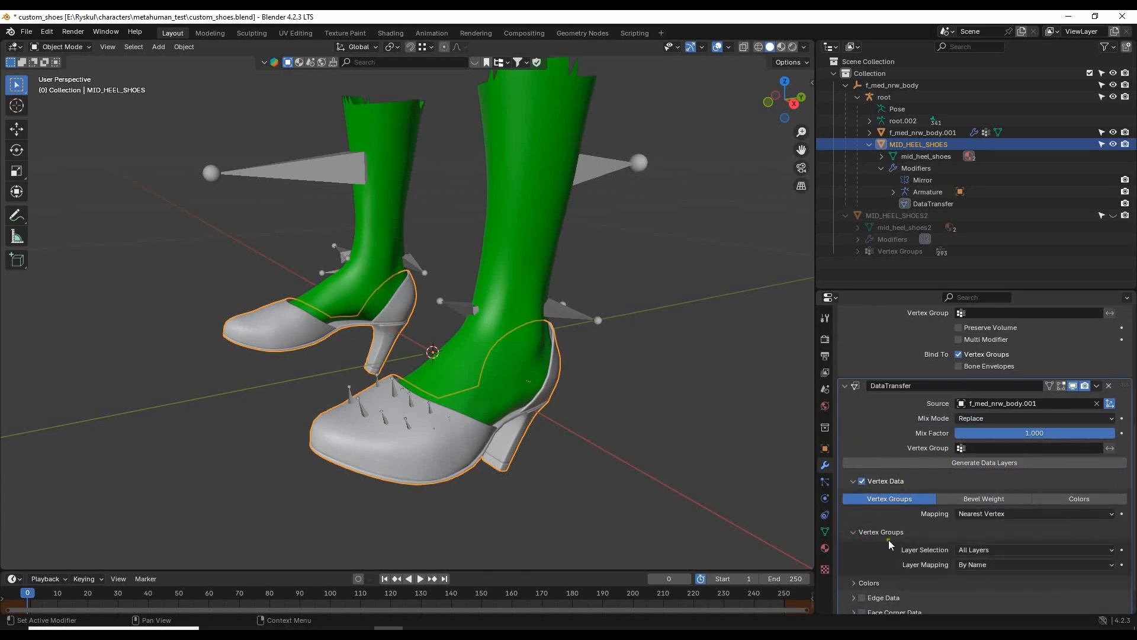
{"action": "scroll", "coordinate": [889, 539], "scroll_direction": "down", "scroll_amount": 2}
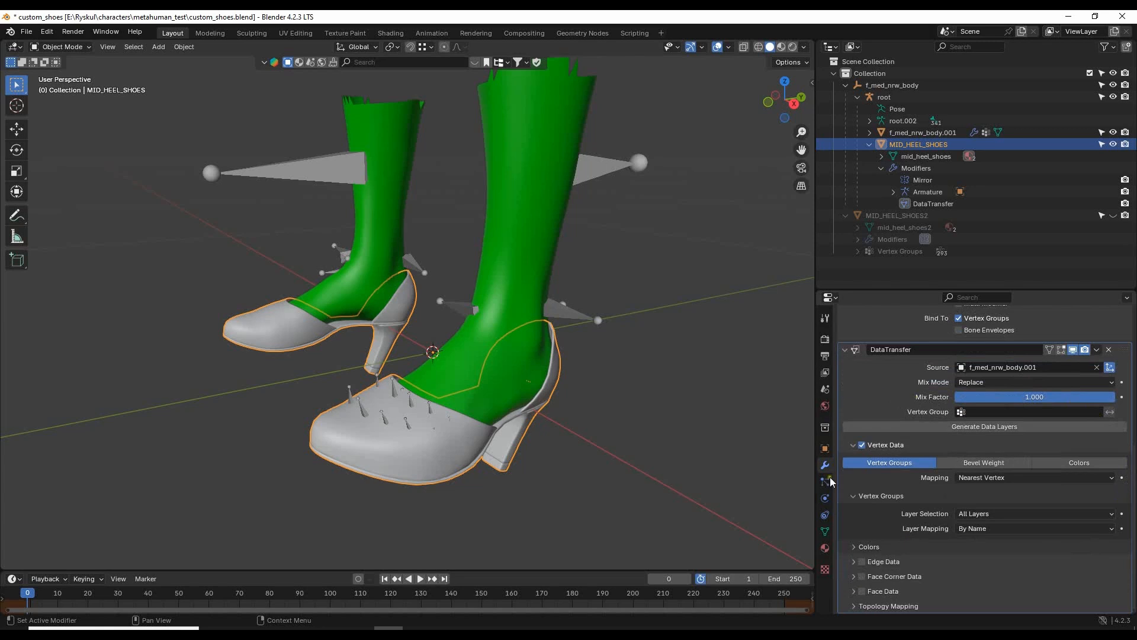
{"action": "key", "text": "Print"}
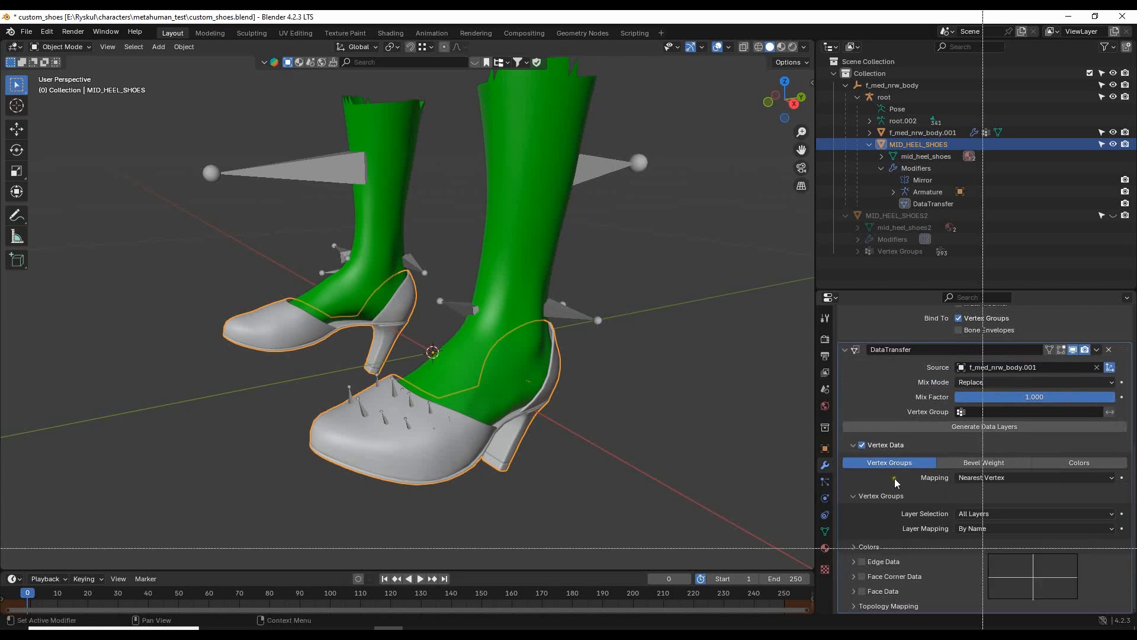
{"action": "left_click_drag", "start_coordinate": [833, 421], "coordinate": [1131, 544]}
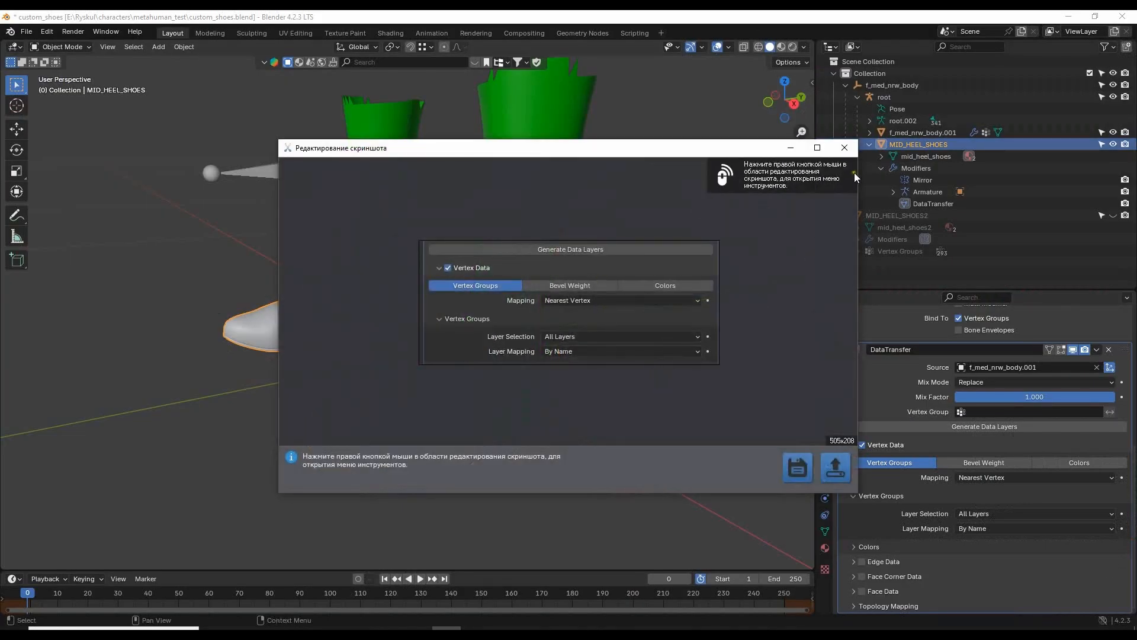
{"action": "left_click", "coordinate": [845, 148]}
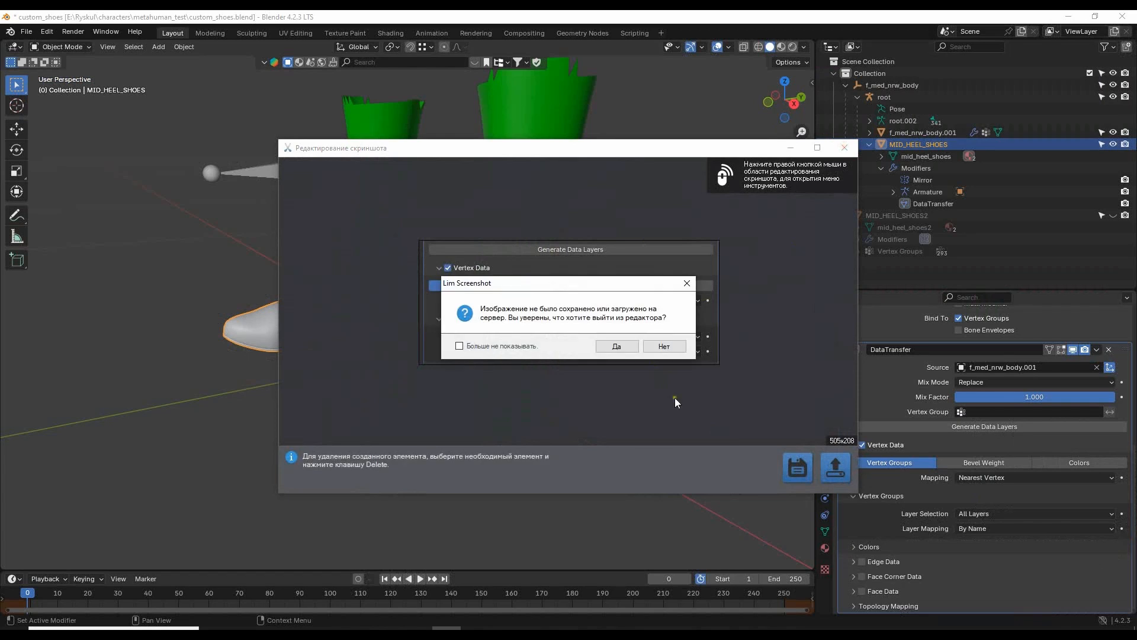
{"action": "left_click", "coordinate": [616, 348]}
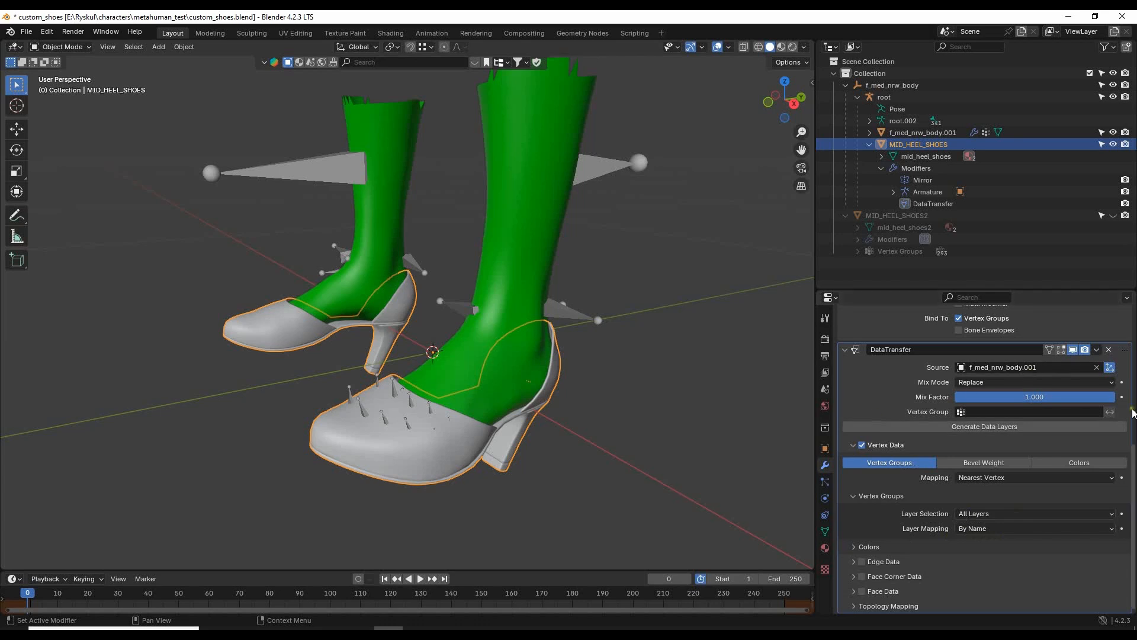
- Generate the data layers from the Data Transfer modifier to create the body's vertex groups on MID_HEEL_SHOES
{"action": "left_click", "coordinate": [1007, 428]}
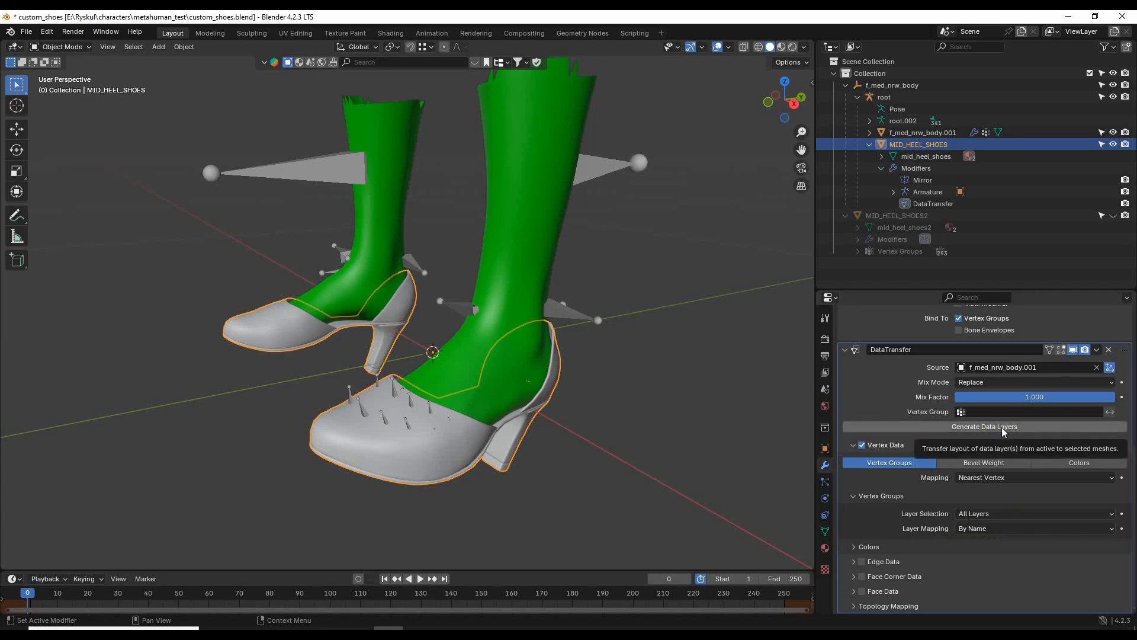
{"action": "left_click", "coordinate": [1001, 428]}
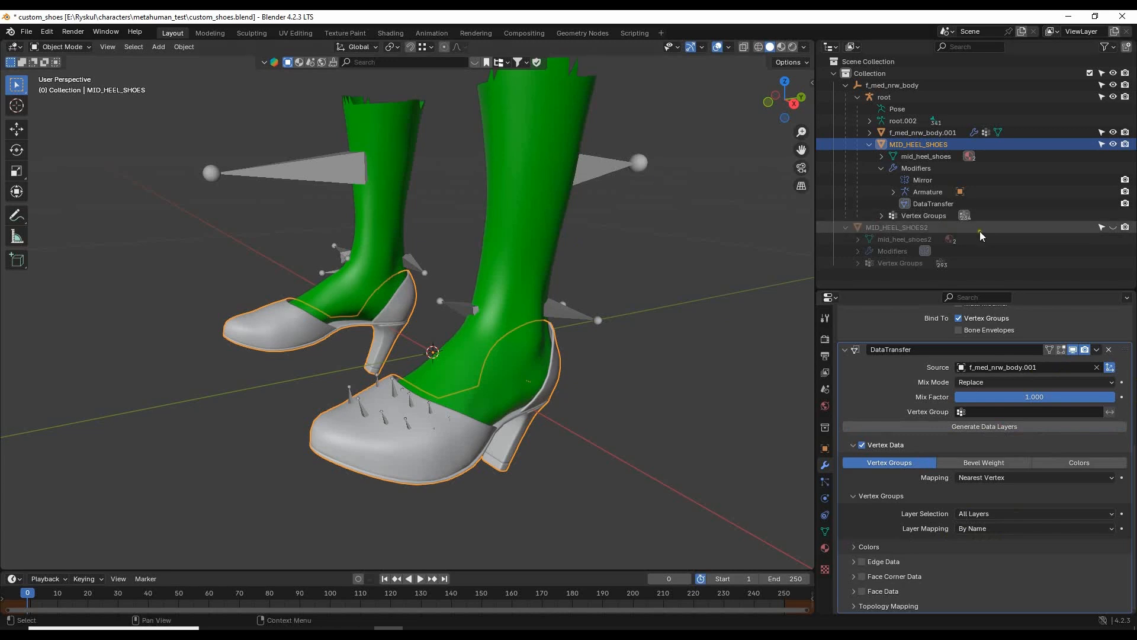
- Compare the vertex groups of MID_HEEL_SHOES with those of f_med_nrw_body.001 by expanding both lists in the scene hierarchy
{"action": "left_click", "coordinate": [924, 215]}
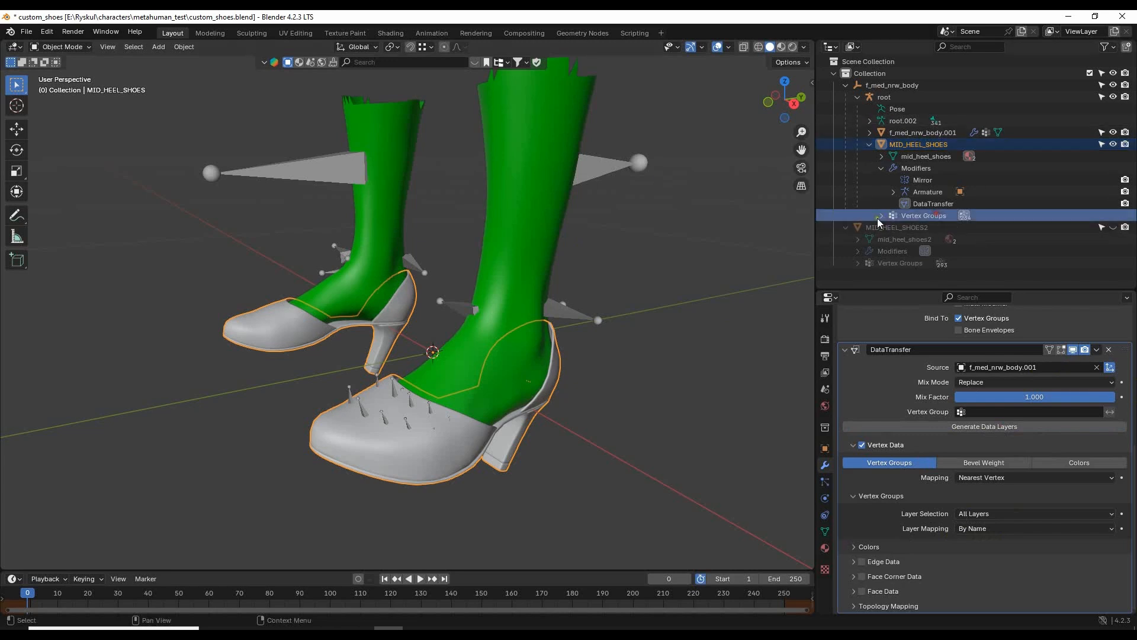
{"action": "left_click", "coordinate": [882, 216]}
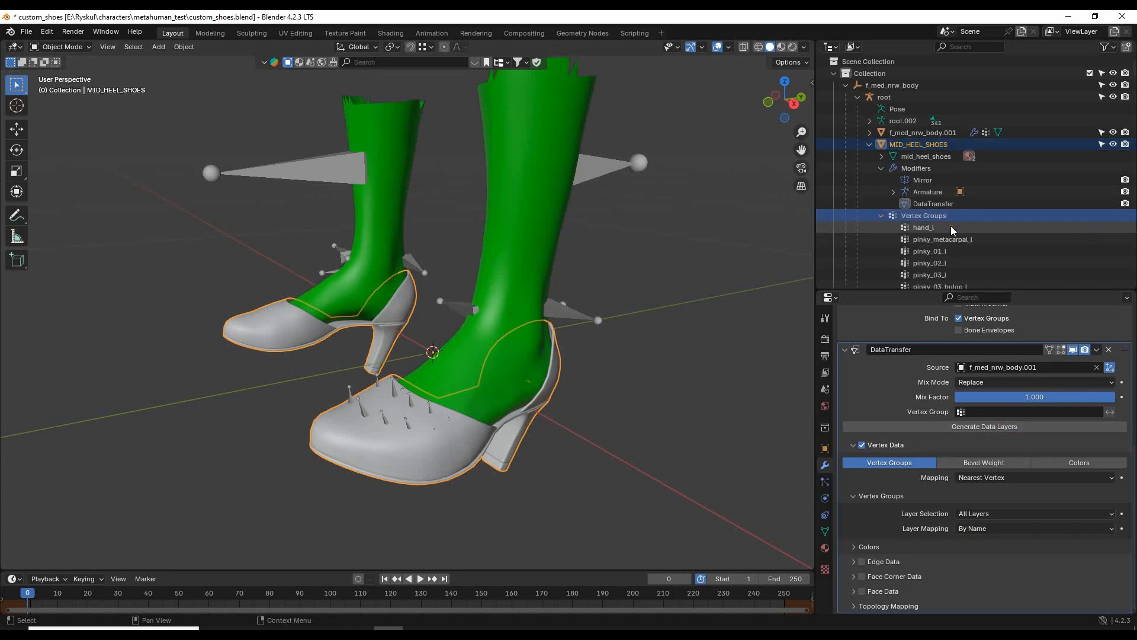
{"action": "left_click", "coordinate": [869, 133]}
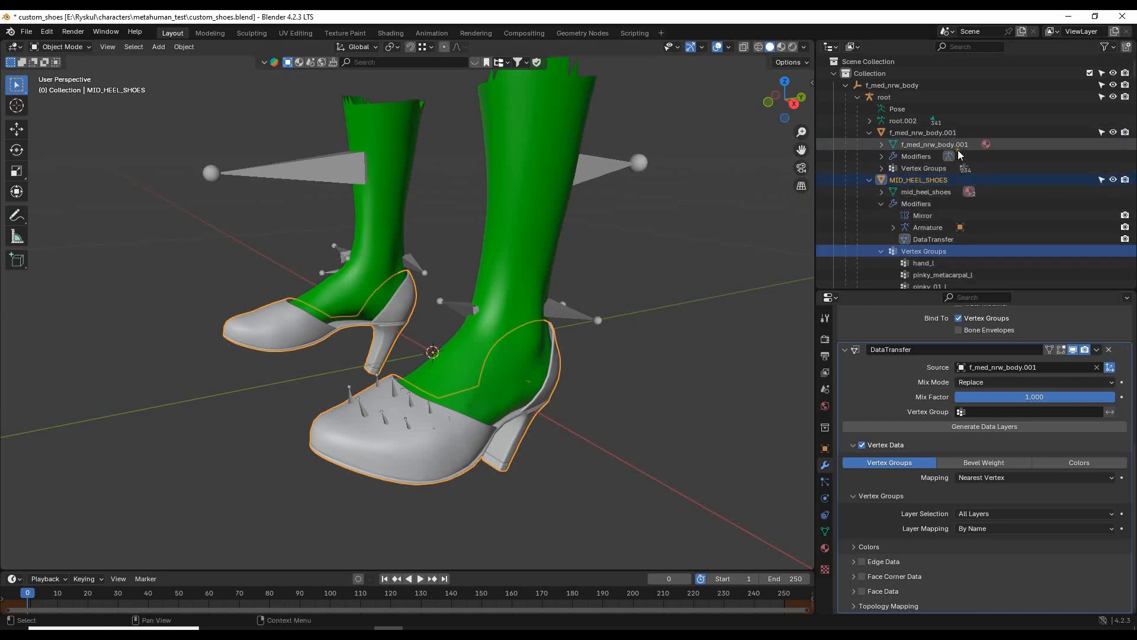
{"action": "left_click", "coordinate": [880, 168]}
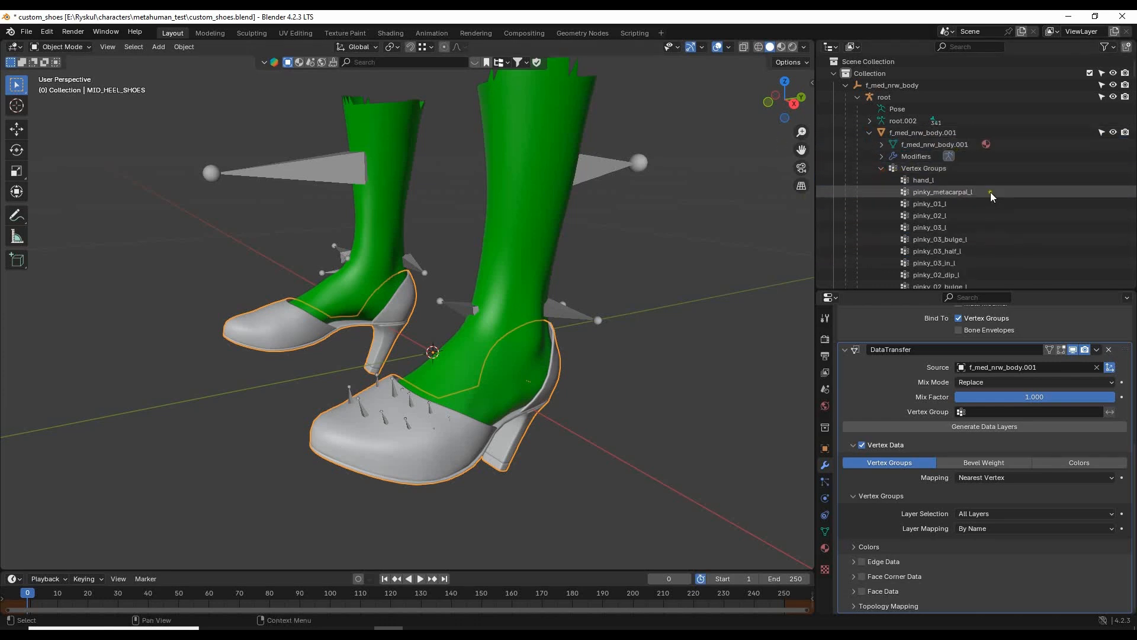
{"action": "left_click", "coordinate": [941, 180]}
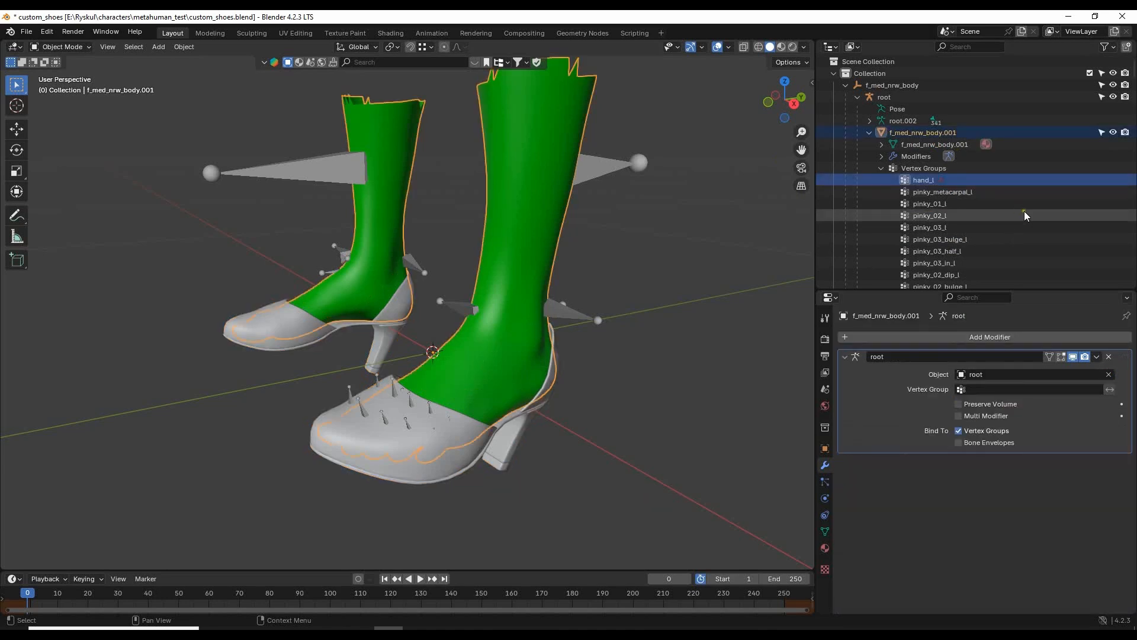
{"action": "scroll", "coordinate": [989, 203], "scroll_direction": "down", "scroll_amount": 7}
{"action": "scroll", "coordinate": [1042, 195], "scroll_direction": "up", "scroll_amount": 6}
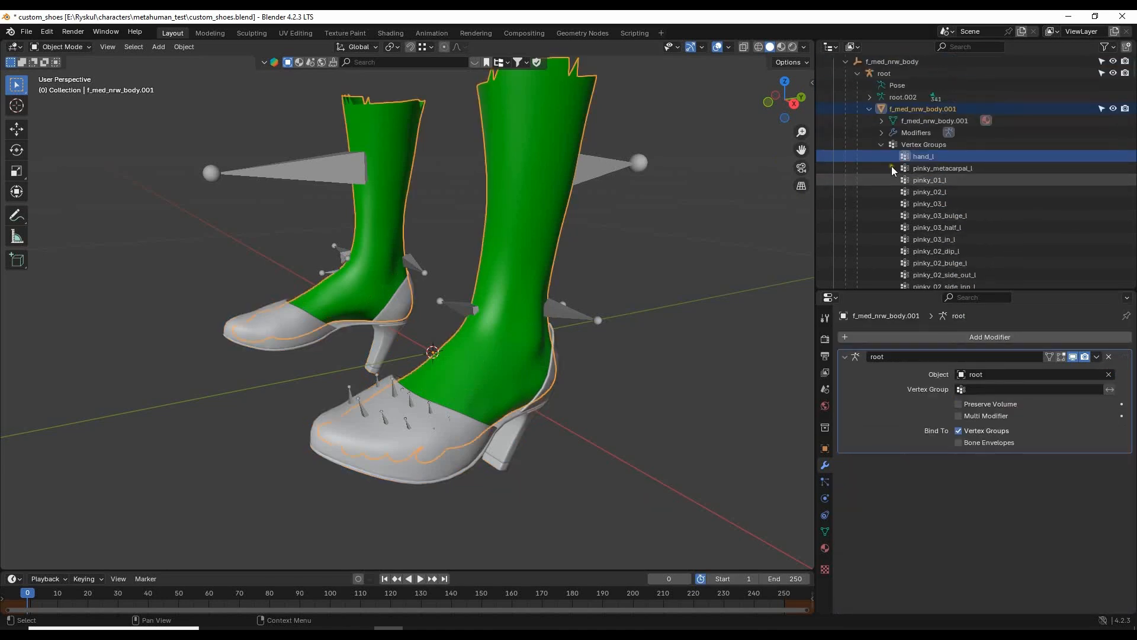
{"action": "left_click", "coordinate": [881, 143]}
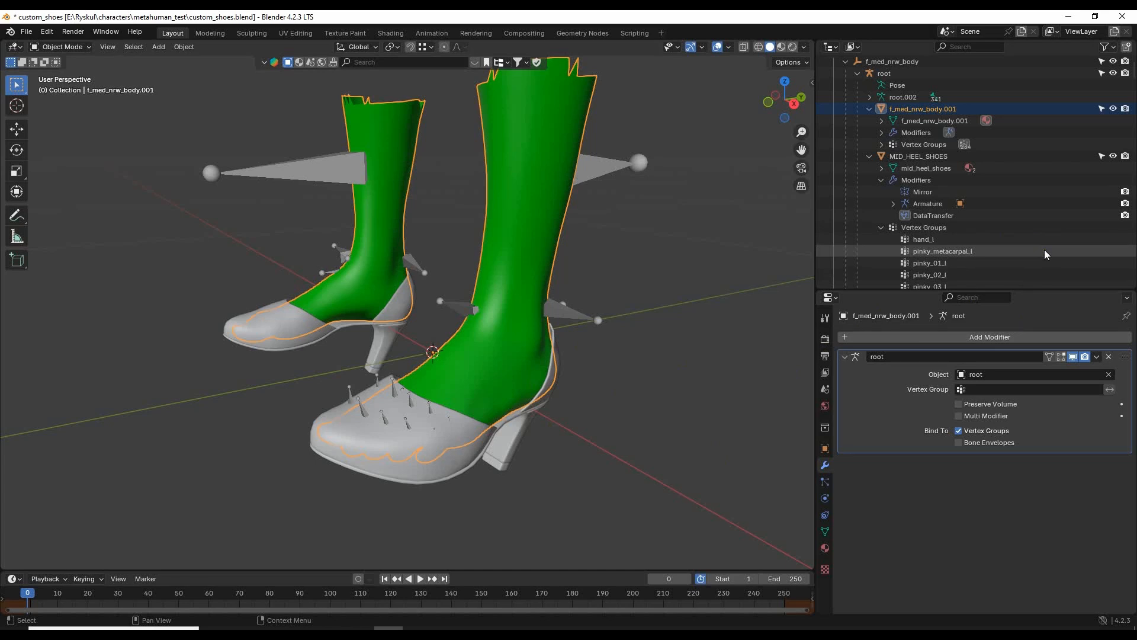
- Select the root armature and look through the bone-named vertex groups transferred to MID_HEEL_SHOES
{"action": "left_click", "coordinate": [392, 389]}
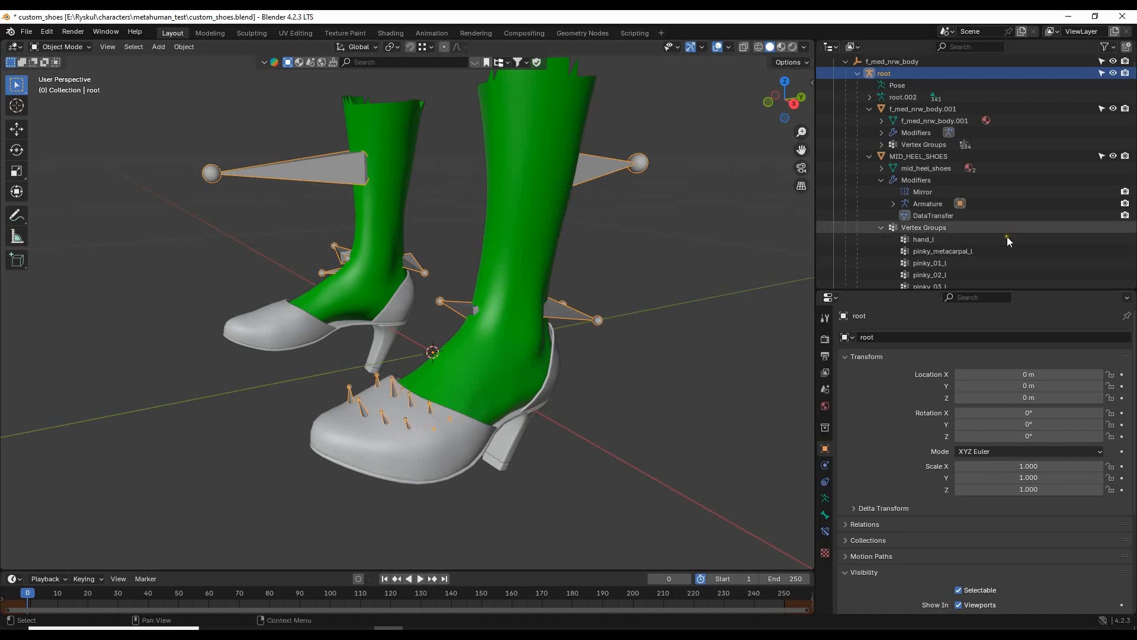
{"action": "scroll", "coordinate": [1022, 222], "scroll_direction": "down", "scroll_amount": 6}
{"action": "scroll", "coordinate": [1000, 161], "scroll_direction": "down", "scroll_amount": 4}
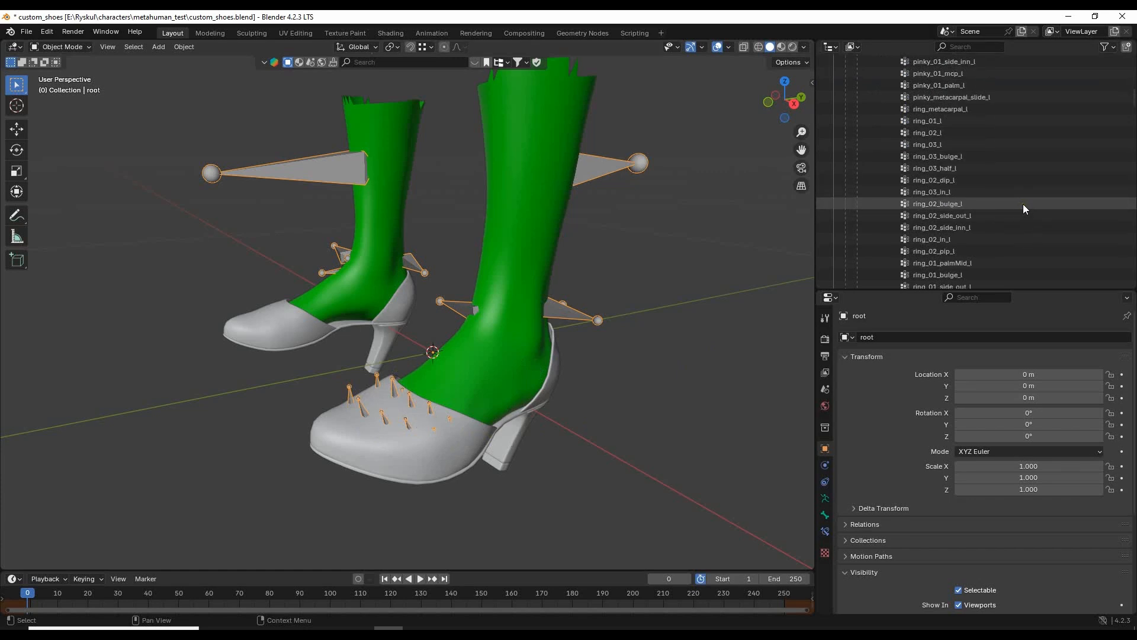
{"action": "scroll", "coordinate": [1022, 204], "scroll_direction": "up", "scroll_amount": 4}
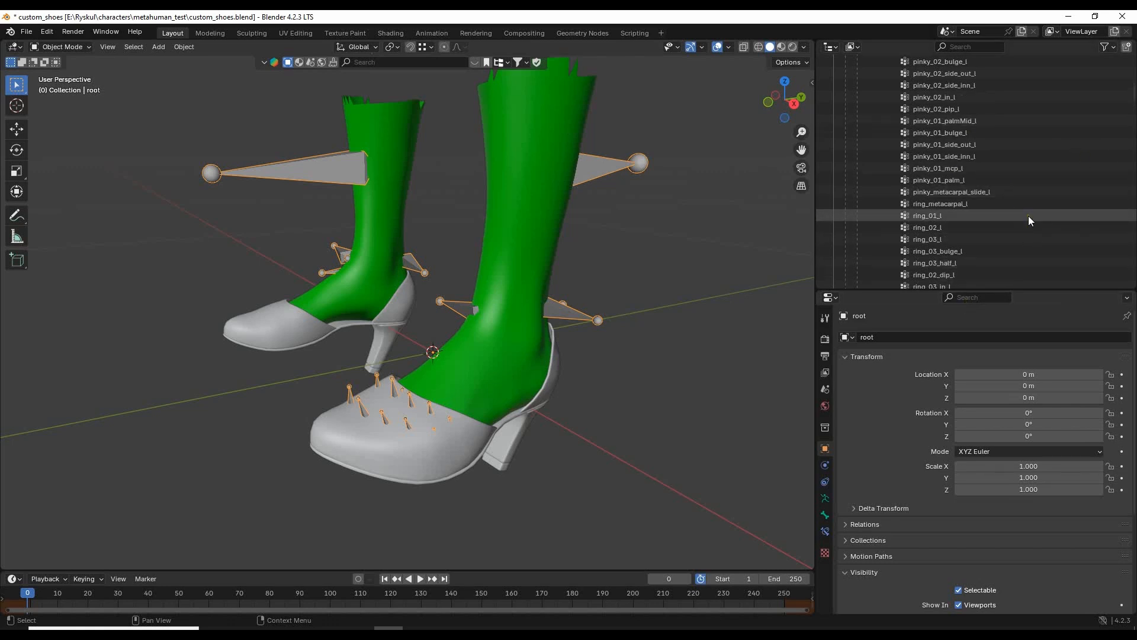
{"action": "scroll", "coordinate": [1042, 169], "scroll_direction": "down", "scroll_amount": 6}
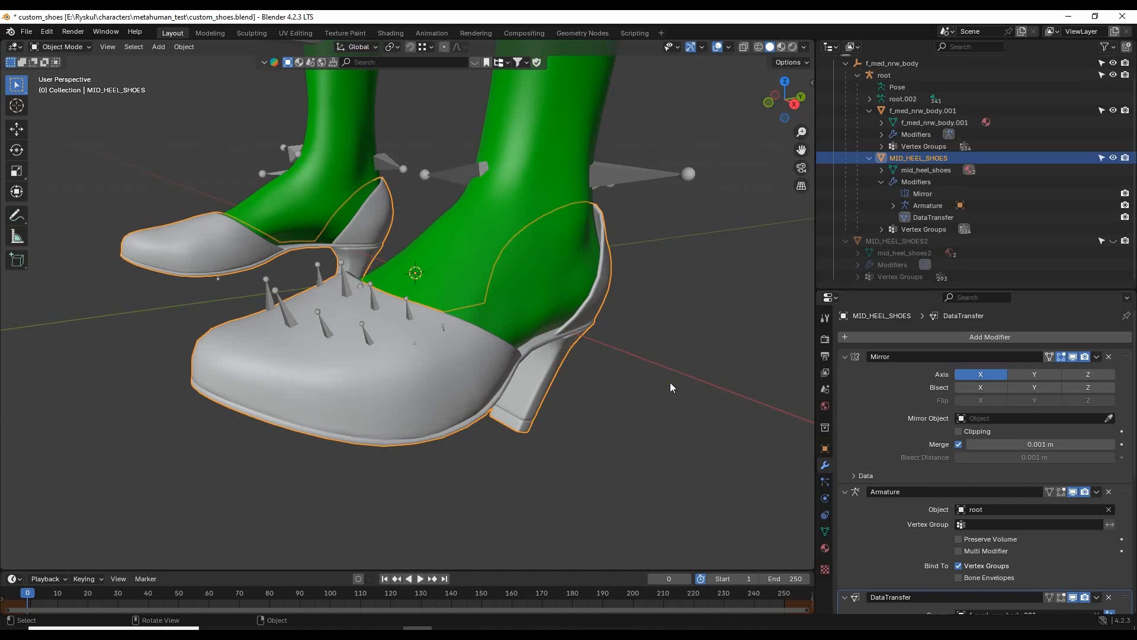
- Show the mesh vertex groups of MID_HEEL_SHOES and switch the shoes to Weight Paint mode
{"action": "left_click", "coordinate": [824, 532]}
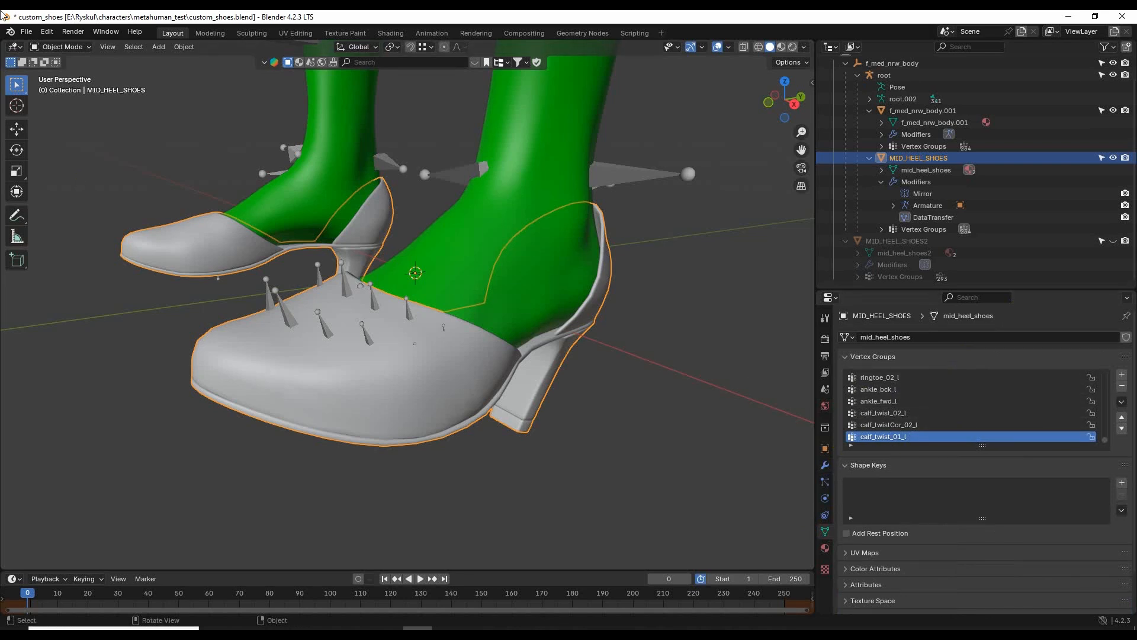
{"action": "left_click", "coordinate": [66, 48]}
{"action": "left_click", "coordinate": [78, 47]}
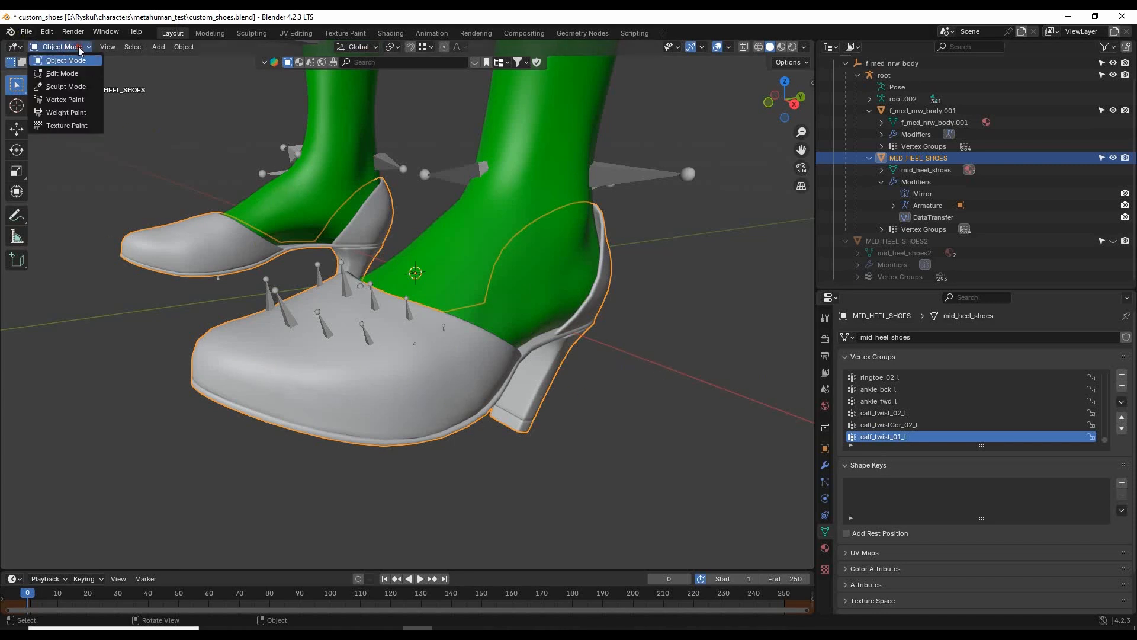
{"action": "left_click", "coordinate": [58, 112]}
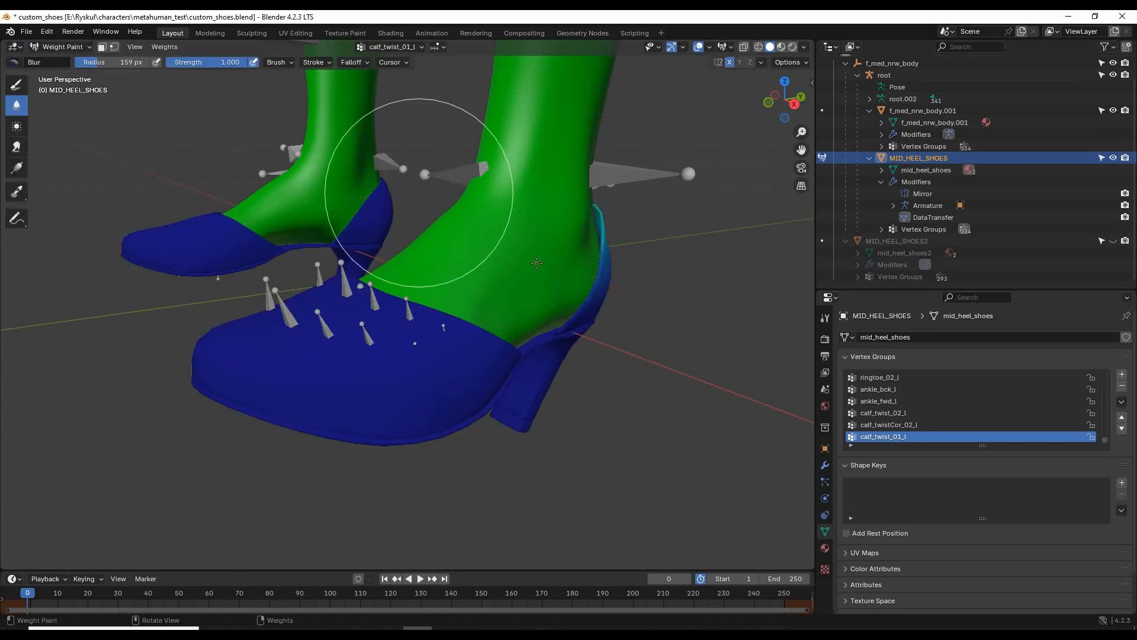
- Examine the calf_twist_01_l weights around the shoe's heel from several angles and activate the Draw brush
{"action": "mouse_move", "coordinate": [690, 350]}
{"action": "middle_mouse_down"}
{"action": "mouse_move", "coordinate": [546, 324]}
{"action": "mouse_move", "coordinate": [530, 349]}
{"action": "middle_mouse_up"}
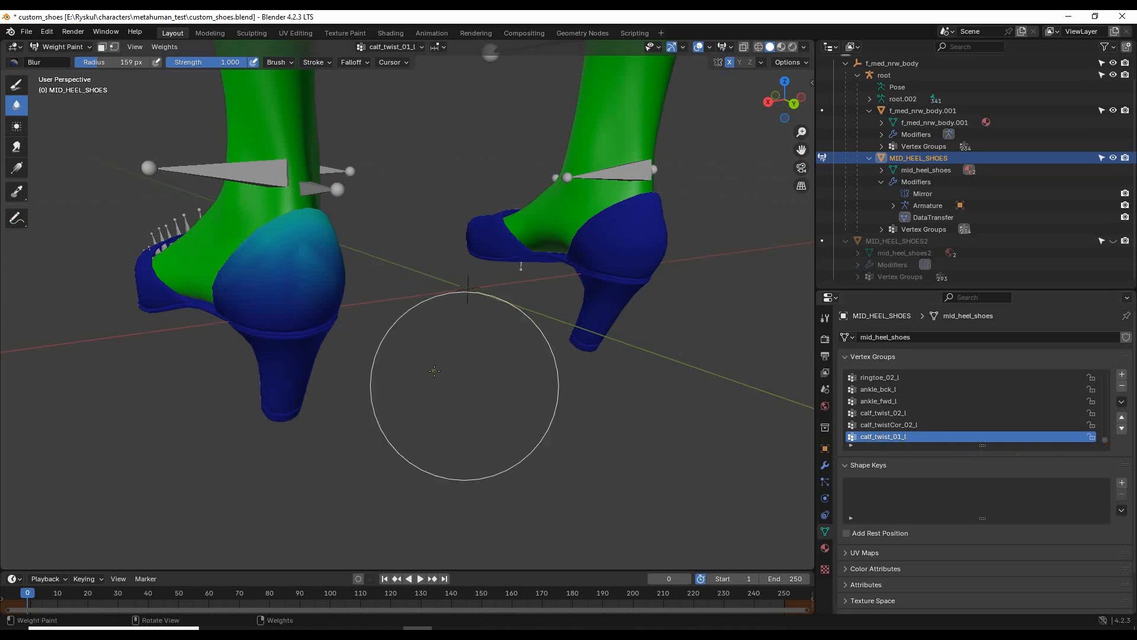
{"action": "middle_click_drag", "start_coordinate": [466, 374], "coordinate": [450, 373]}
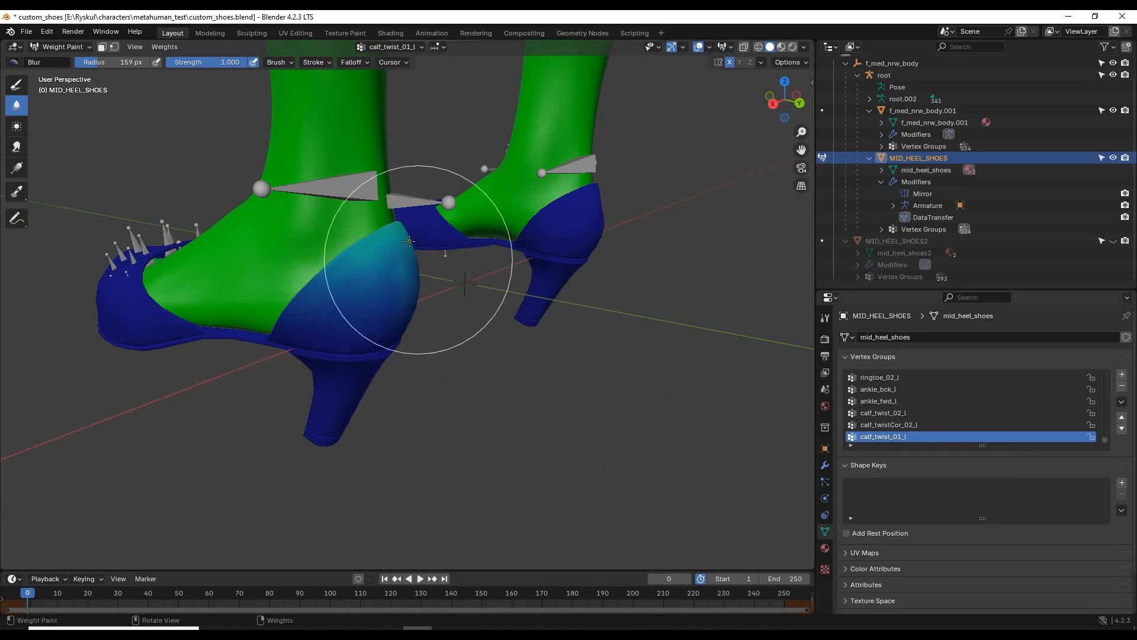
{"action": "mouse_move", "coordinate": [491, 372]}
{"action": "middle_mouse_down"}
{"action": "mouse_move", "coordinate": [480, 373]}
{"action": "mouse_move", "coordinate": [506, 385]}
{"action": "middle_mouse_up"}
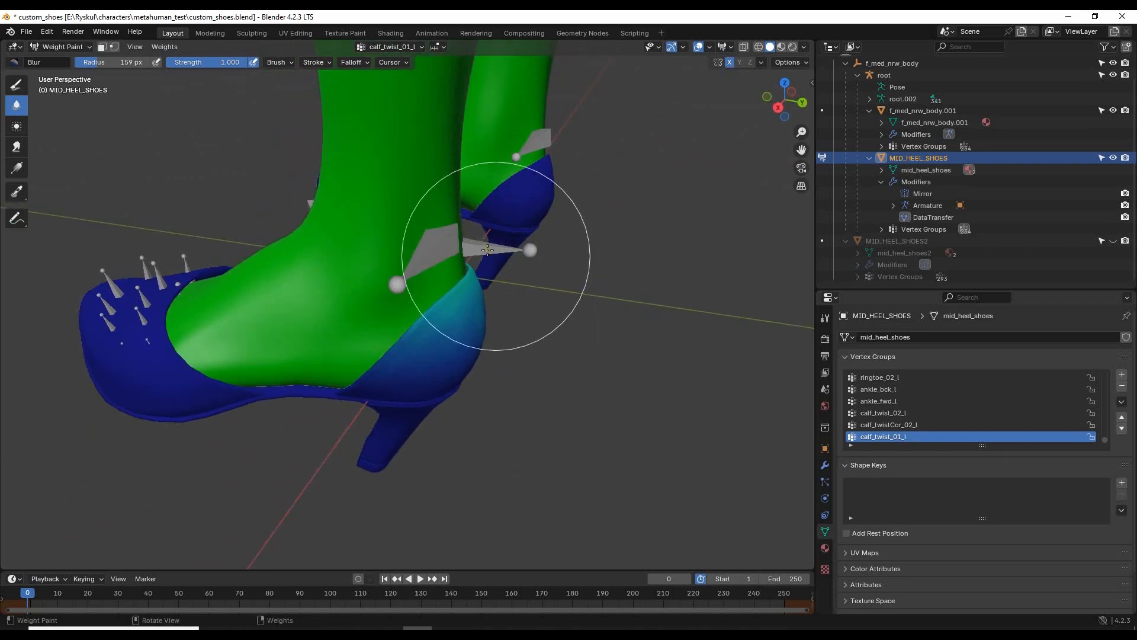
{"action": "middle_click_drag", "start_coordinate": [639, 382], "coordinate": [616, 364]}
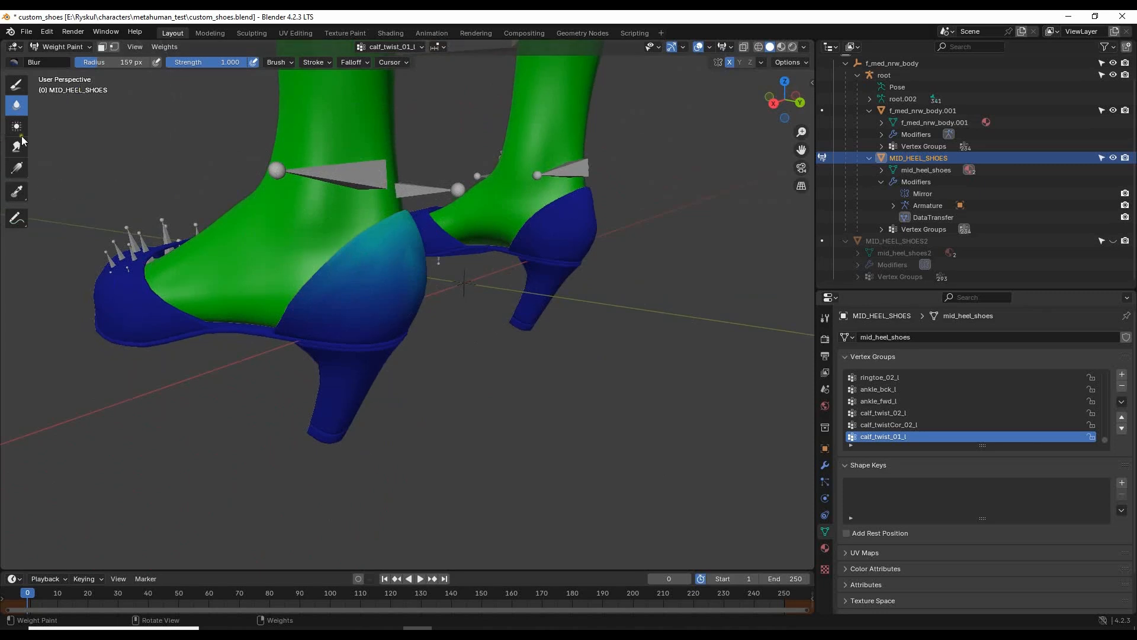
{"action": "left_click", "coordinate": [16, 84]}
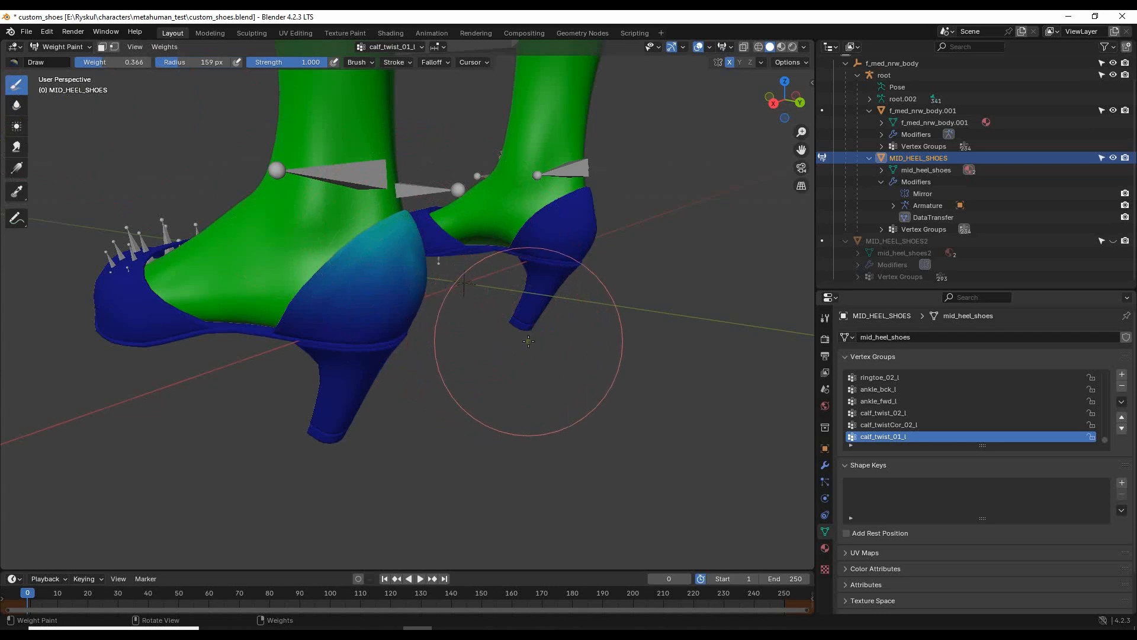
{"action": "mouse_move", "coordinate": [515, 341]}
{"action": "middle_mouse_down"}
{"action": "mouse_move", "coordinate": [469, 353]}
{"action": "mouse_move", "coordinate": [517, 355]}
{"action": "middle_mouse_up"}
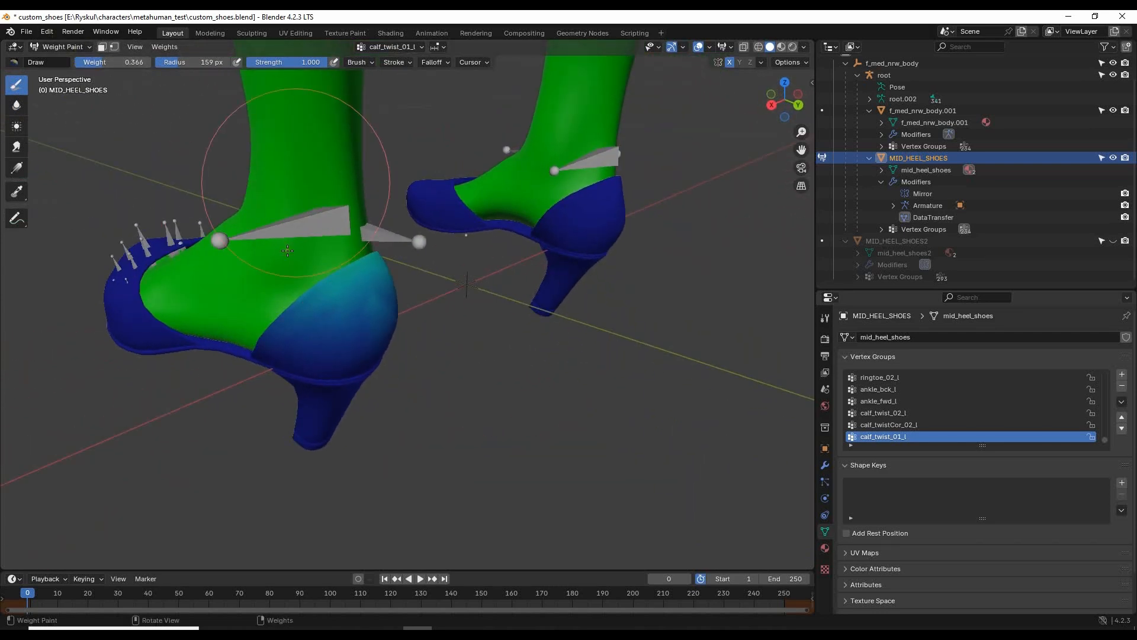
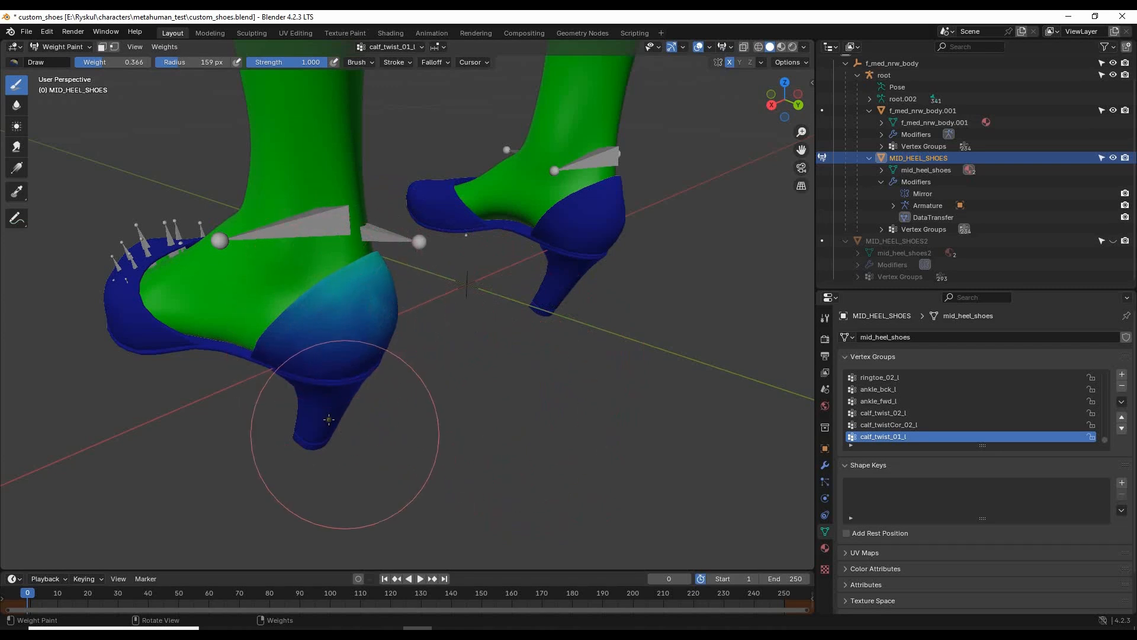
{"action": "mouse_move", "coordinate": [341, 492]}
{"action": "middle_mouse_down"}
{"action": "mouse_move", "coordinate": [477, 391]}
{"action": "mouse_move", "coordinate": [373, 343]}
{"action": "mouse_move", "coordinate": [385, 367]}
{"action": "mouse_move", "coordinate": [408, 368]}
{"action": "middle_mouse_up"}
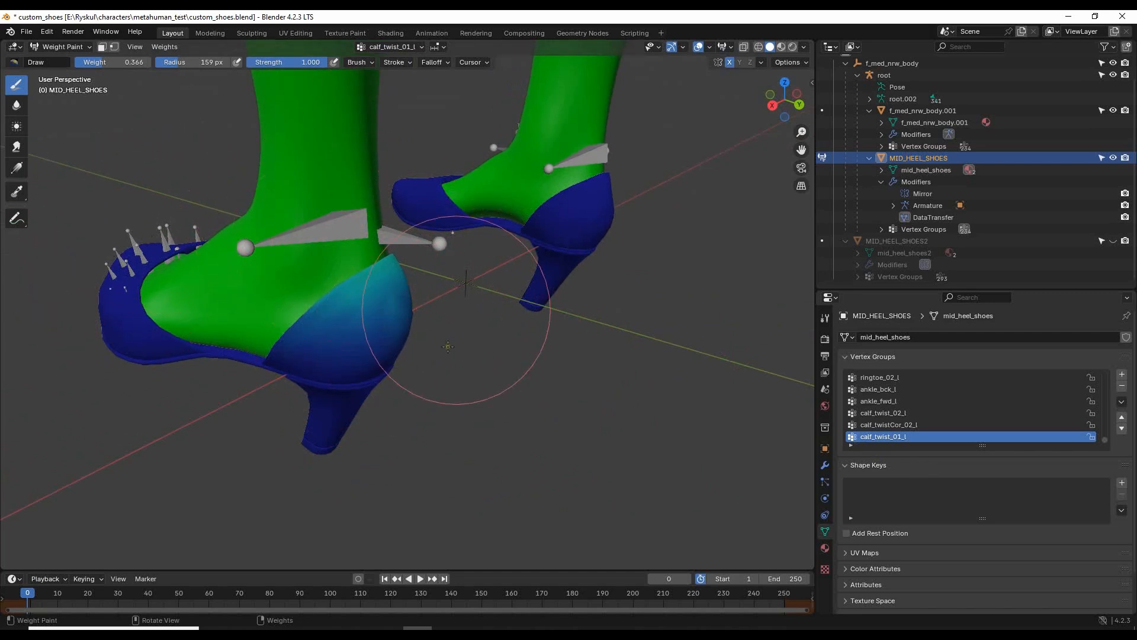
- Try smoothing the calf_twist_01_l weights twice, and undo the last edit with ankle_bck_l as the active group
{"action": "left_click", "coordinate": [165, 47]}
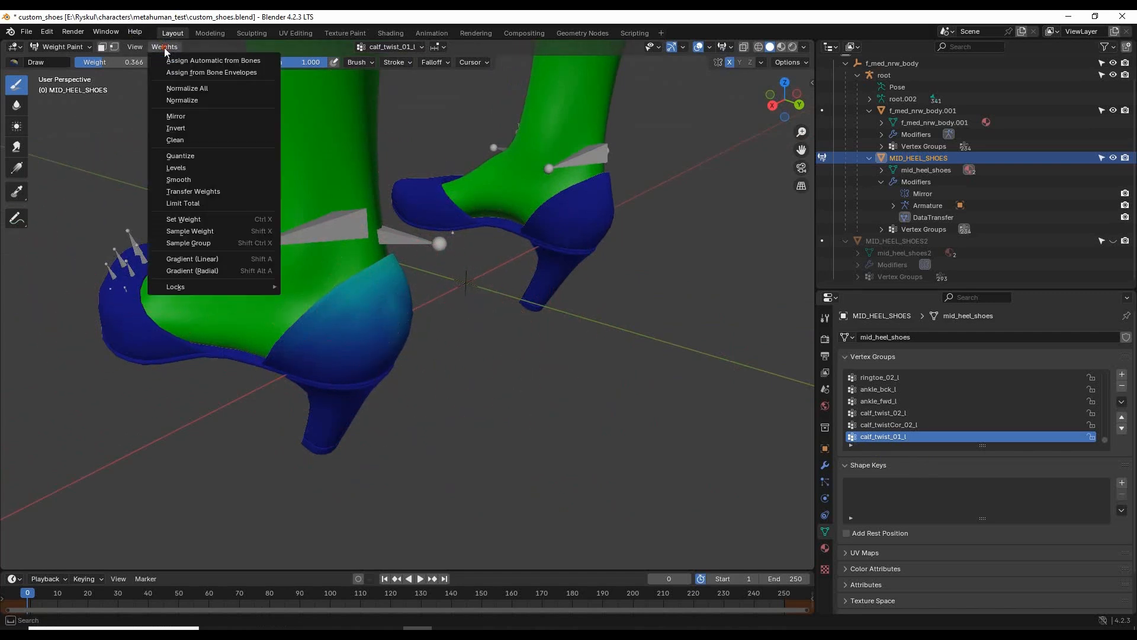
{"action": "left_click", "coordinate": [190, 180]}
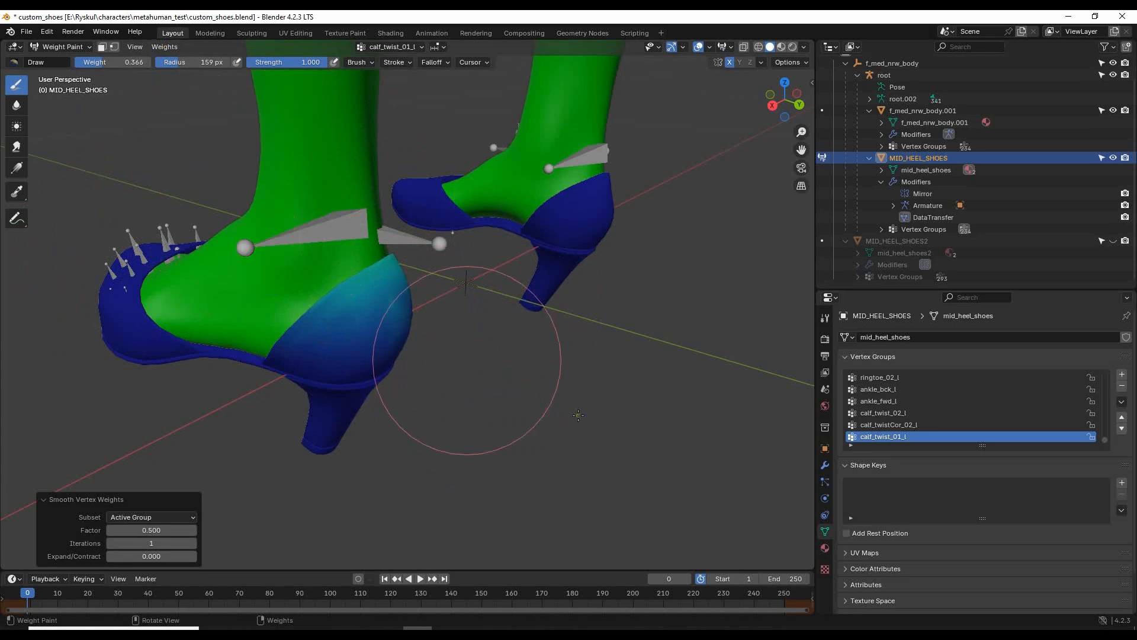
{"action": "left_click", "coordinate": [163, 47]}
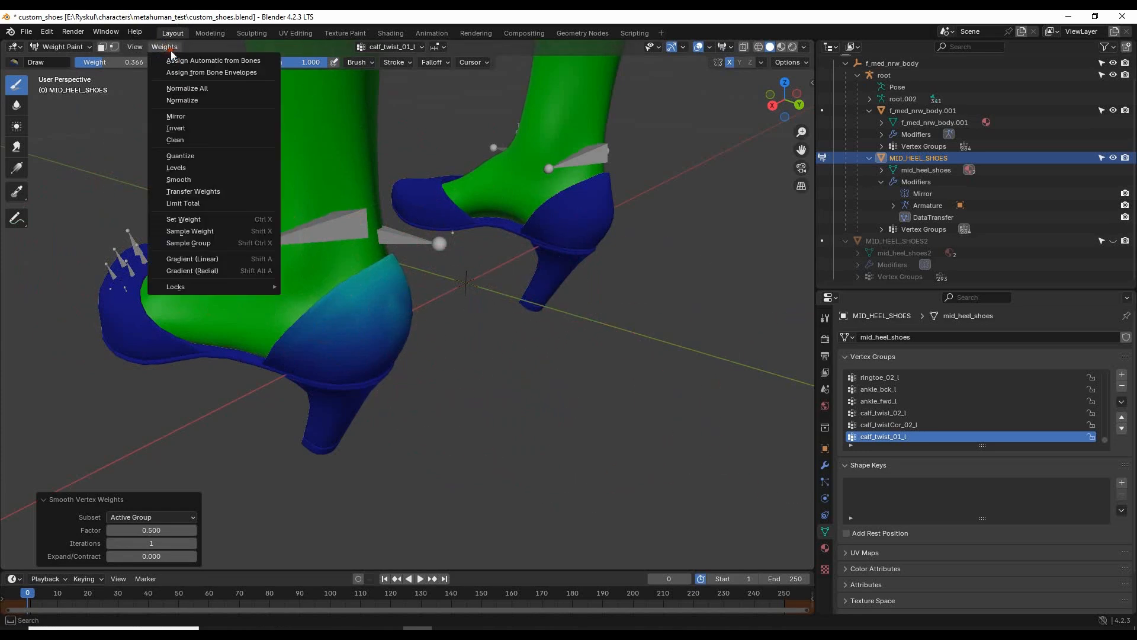
{"action": "left_click", "coordinate": [195, 175]}
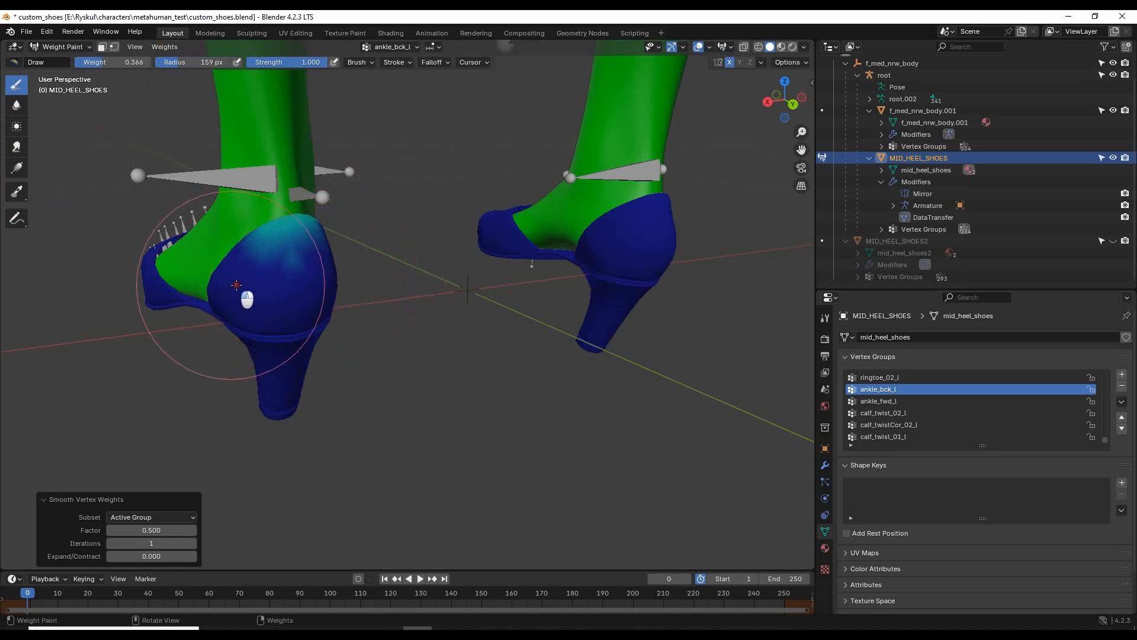
{"action": "key", "text": "ctrl+z"}
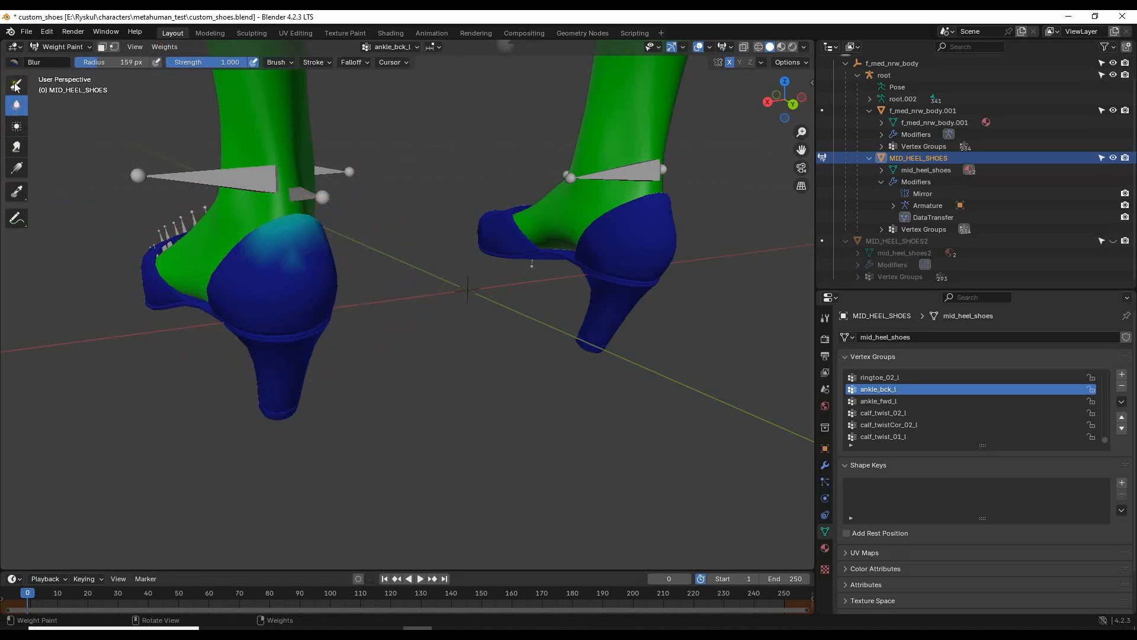
- Return MID_HEEL_SHOES to Object Mode and apply its DataTransfer modifier
{"action": "left_click", "coordinate": [61, 47]}
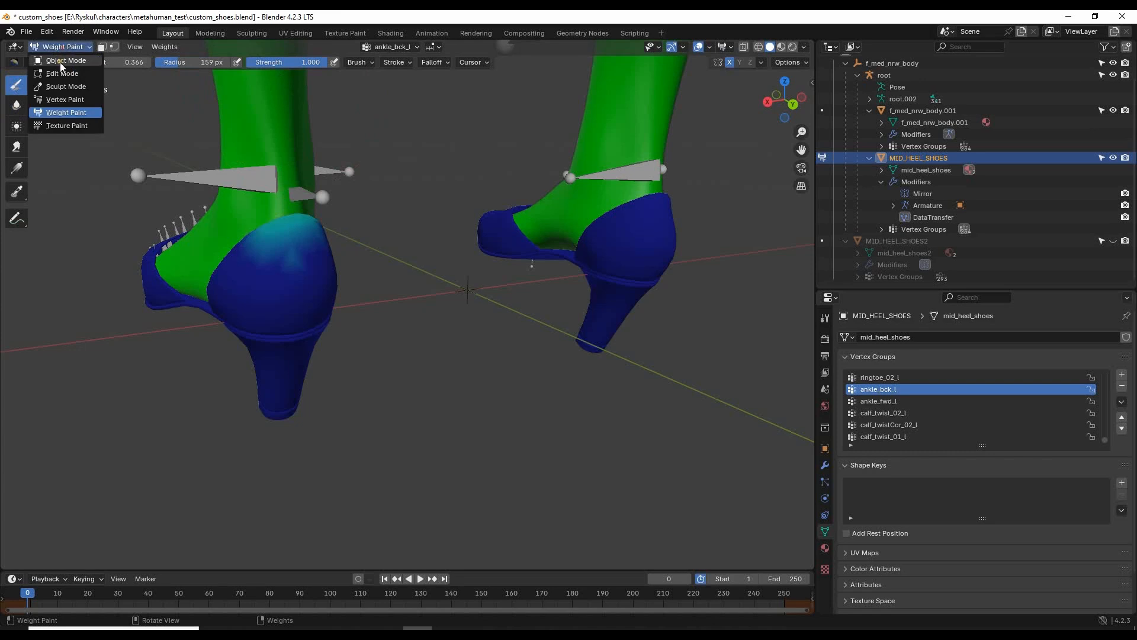
{"action": "left_click", "coordinate": [60, 59]}
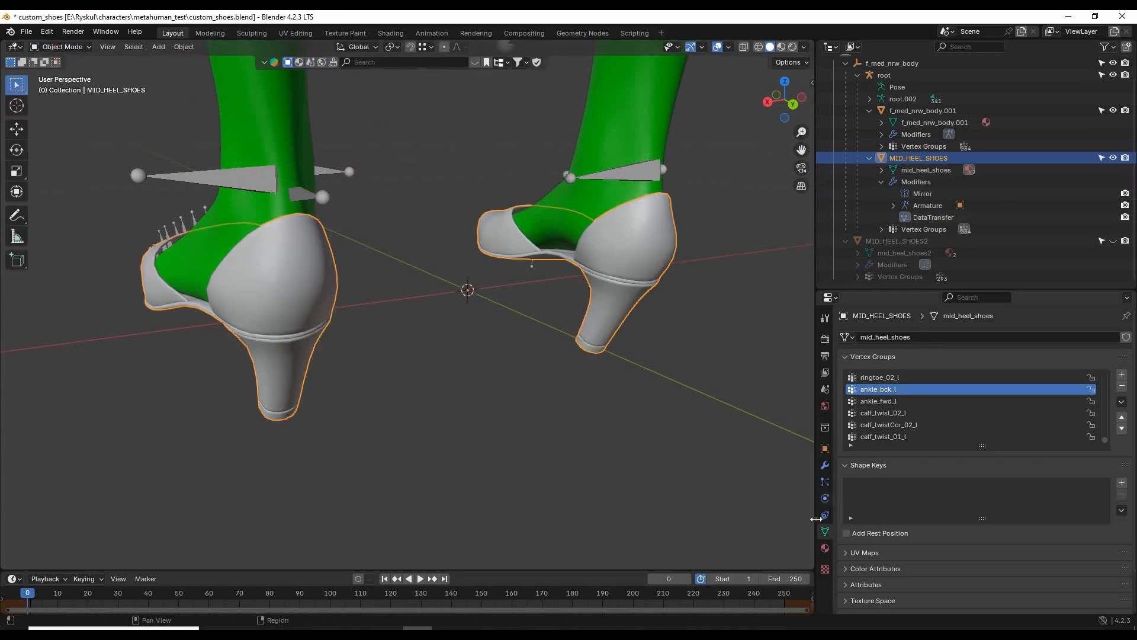
{"action": "left_click", "coordinate": [824, 465]}
{"action": "scroll", "coordinate": [1094, 401], "scroll_direction": "down", "scroll_amount": 5}
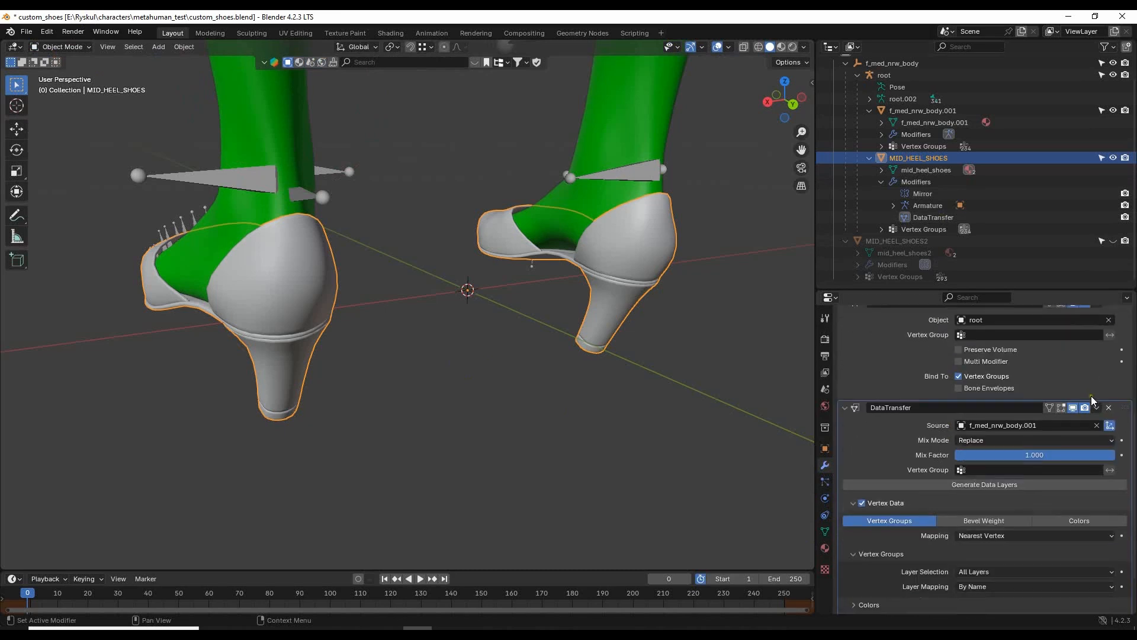
{"action": "left_click", "coordinate": [1097, 407]}
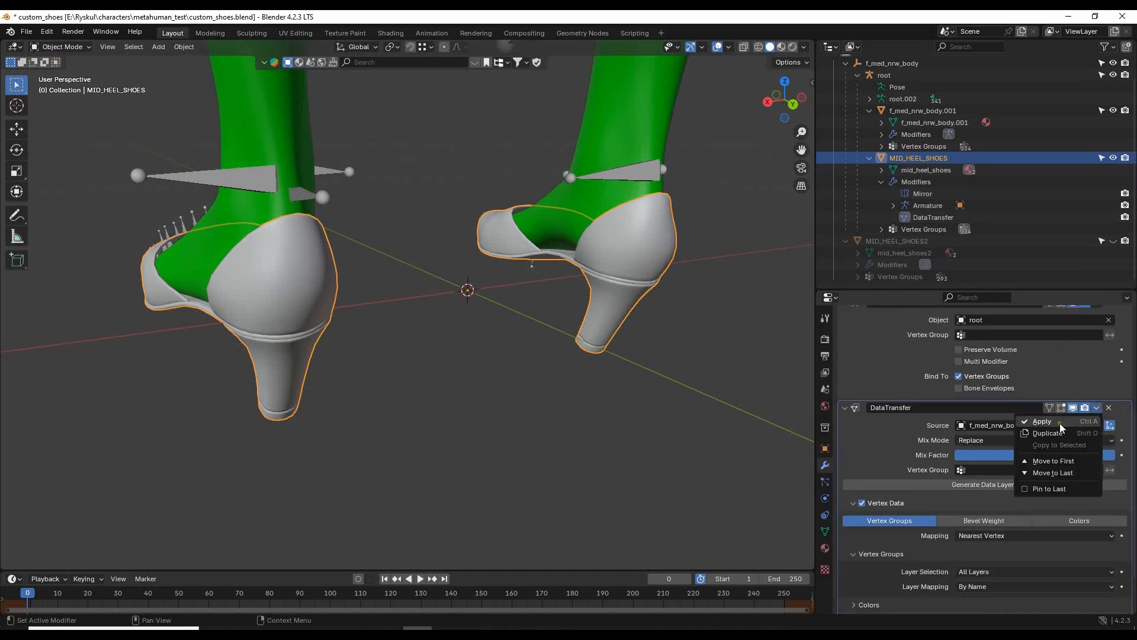
- Apply the DataTransfer modifier on MID_HEEL_SHOES, then switch the object to Weight Paint mode and display its vertex groups
{"action": "left_click", "coordinate": [1042, 421]}
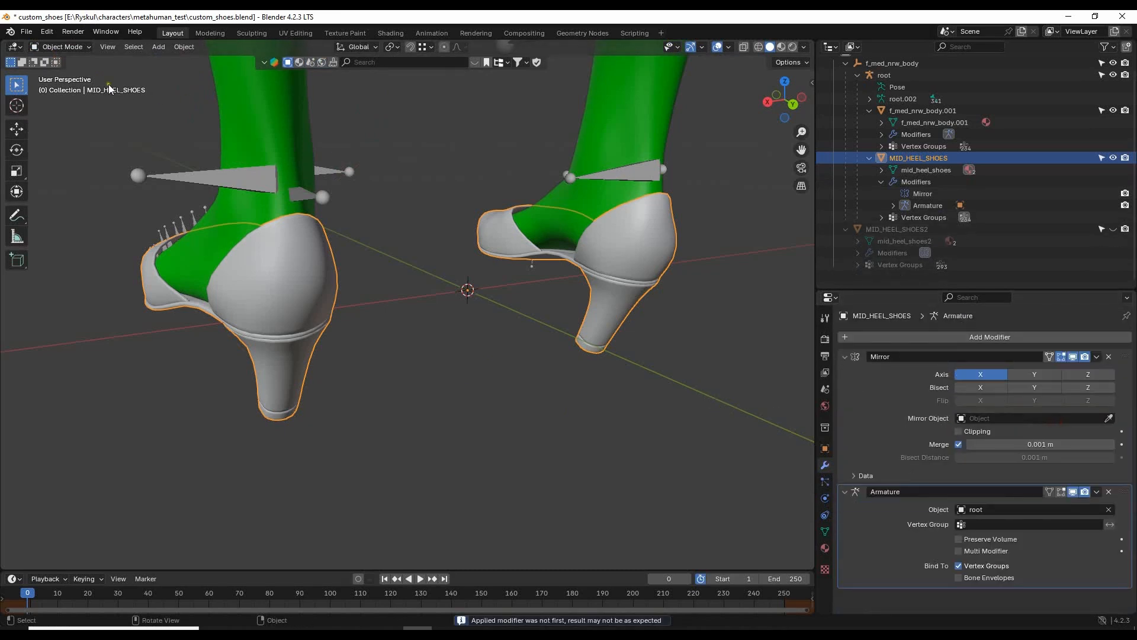
{"action": "left_click", "coordinate": [63, 47]}
{"action": "left_click", "coordinate": [66, 113]}
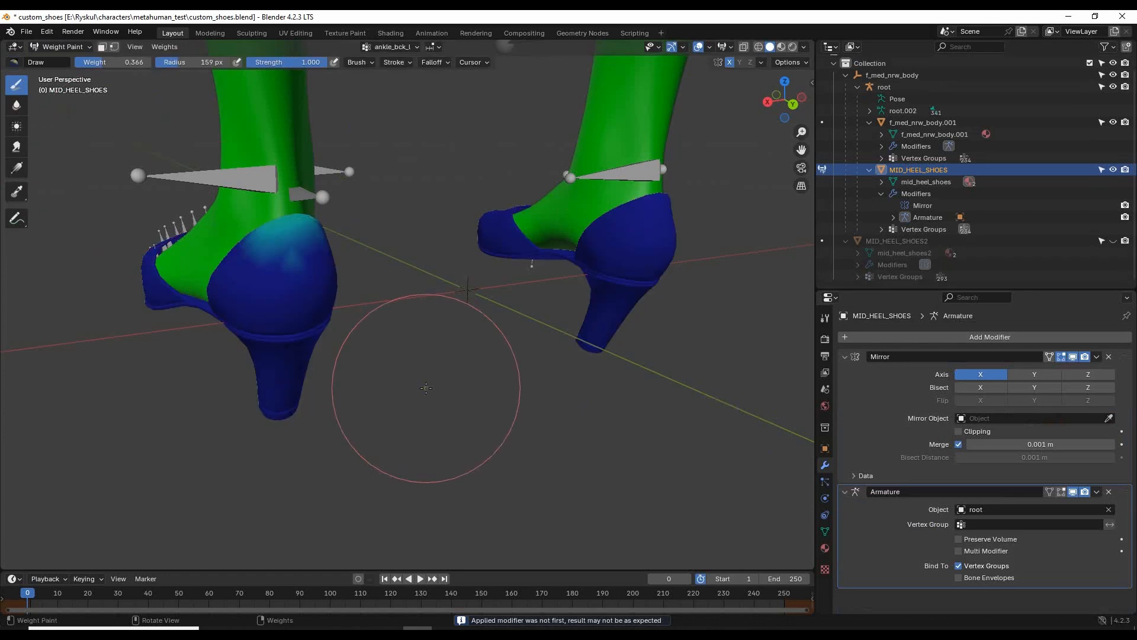
{"action": "middle_click_drag", "start_coordinate": [427, 388], "coordinate": [619, 415]}
{"action": "left_click", "coordinate": [825, 529]}
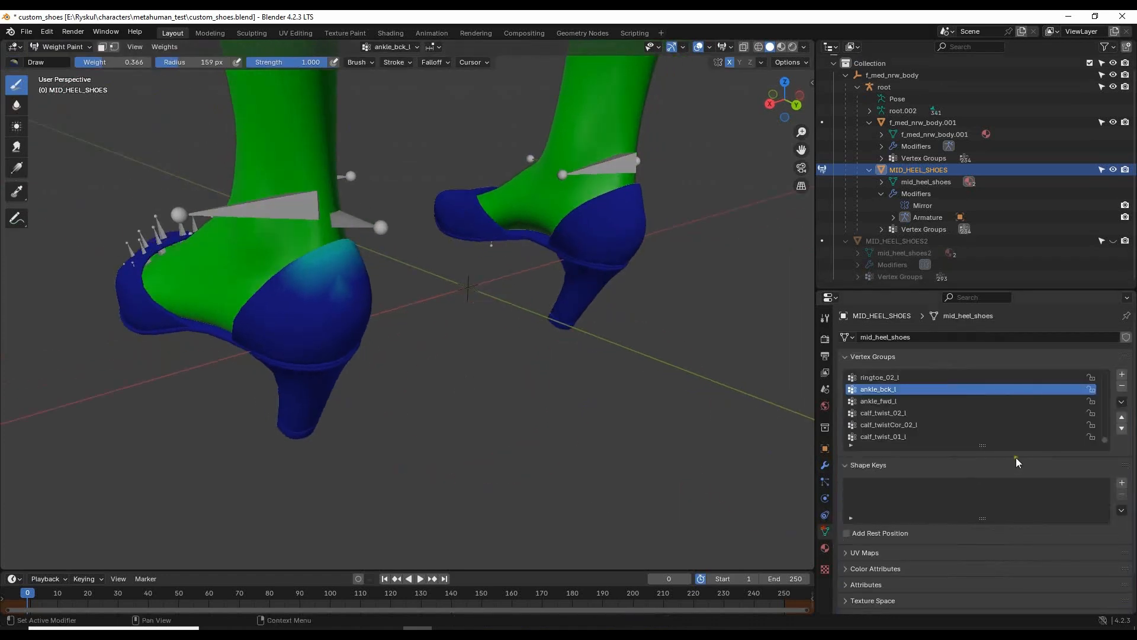
- Smooth the weights of the ankle_bck_l vertex group on the shoe's heel three times
{"action": "left_click", "coordinate": [158, 45]}
{"action": "left_click", "coordinate": [204, 179]}
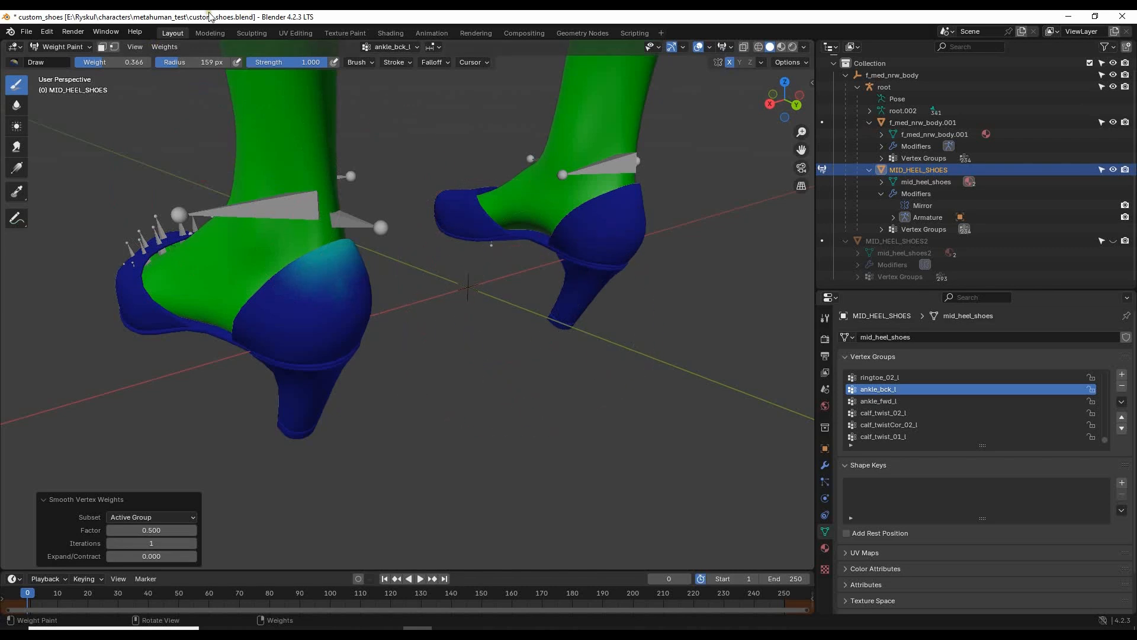
{"action": "left_click", "coordinate": [165, 51]}
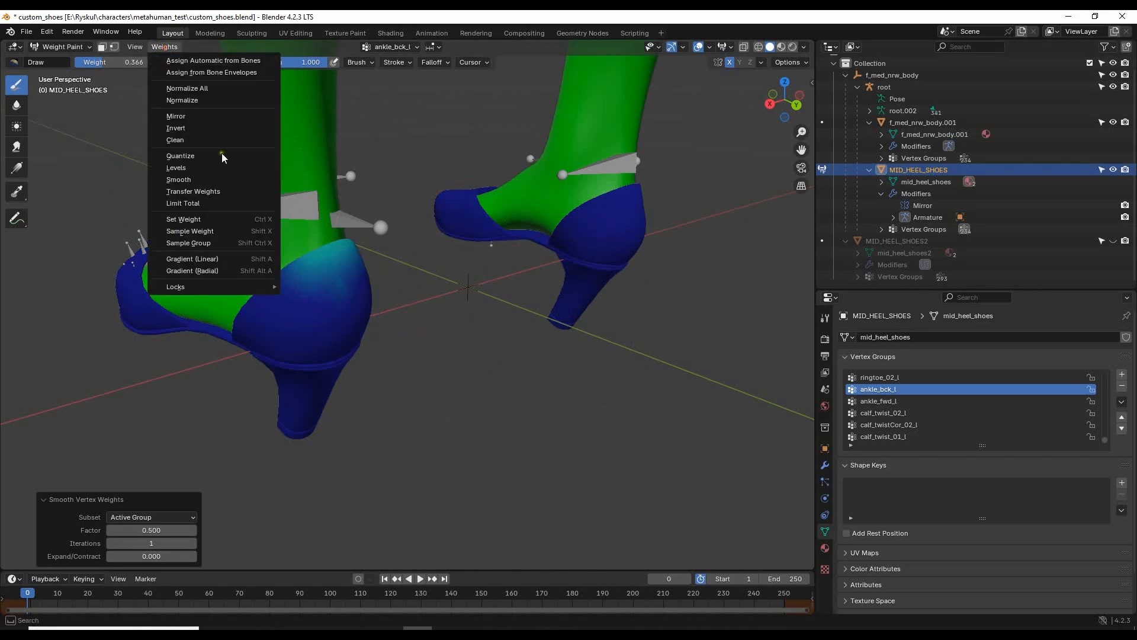
{"action": "left_click", "coordinate": [190, 180]}
{"action": "mouse_move", "coordinate": [453, 362]}
{"action": "middle_mouse_down"}
{"action": "mouse_move", "coordinate": [470, 372]}
{"action": "mouse_move", "coordinate": [462, 404]}
{"action": "middle_mouse_up"}
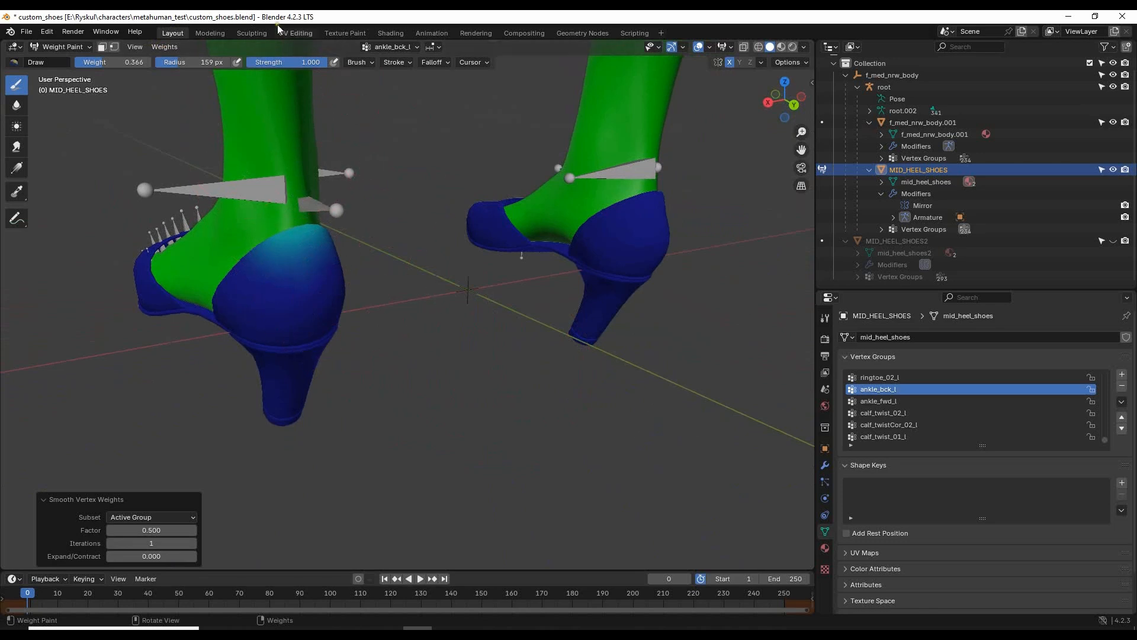
{"action": "left_click", "coordinate": [163, 50]}
{"action": "left_click", "coordinate": [191, 183]}
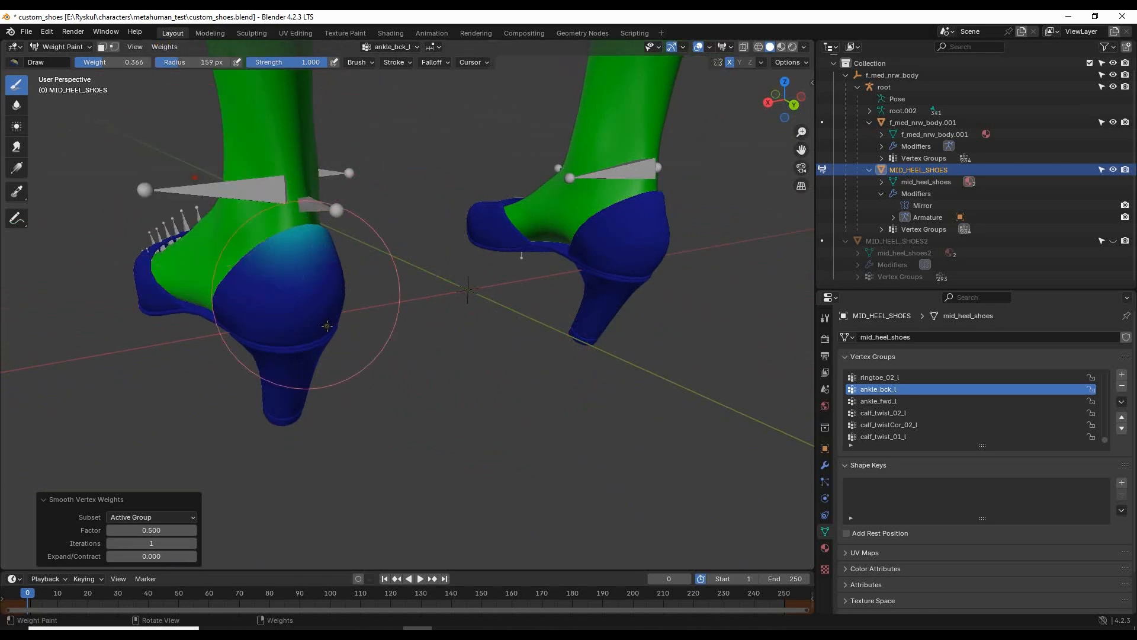
- Check the shoe's weights in the ankle_fwd_l, calf_twist_02_l, calf_twistCor_02_l and calf_twist_01_l vertex groups
{"action": "left_click", "coordinate": [902, 402]}
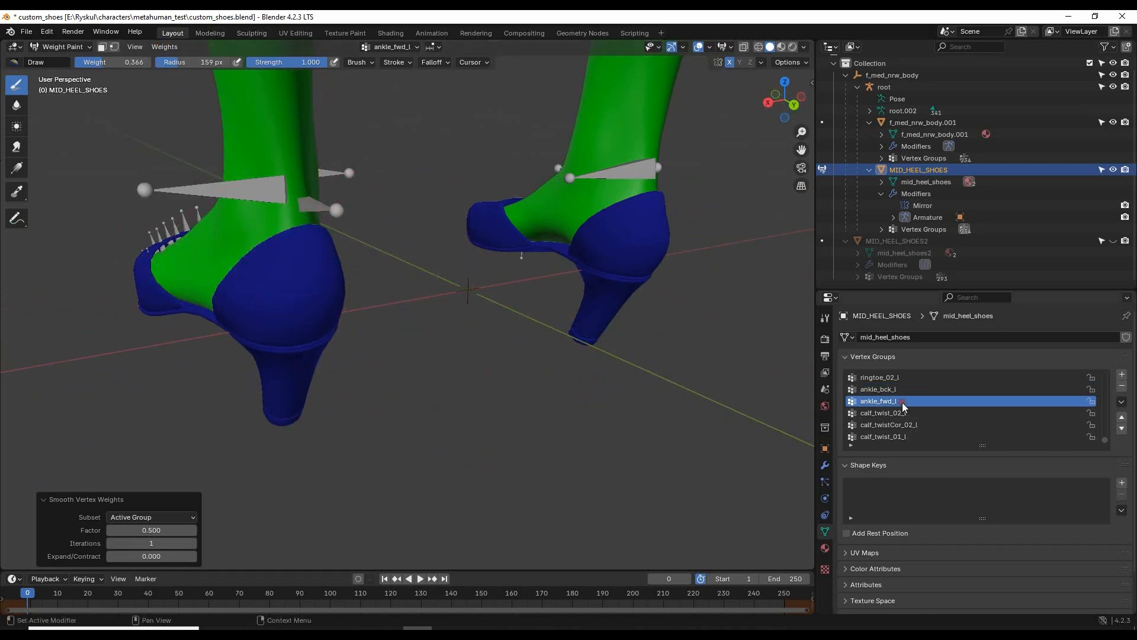
{"action": "left_click", "coordinate": [899, 413]}
{"action": "left_click", "coordinate": [905, 425]}
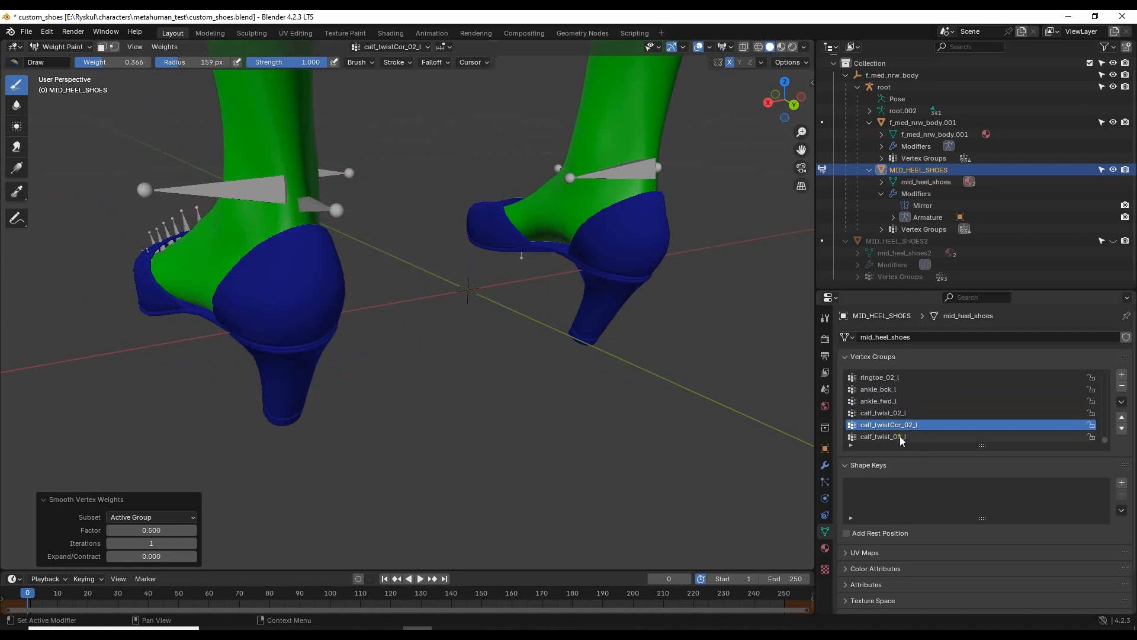
{"action": "left_click", "coordinate": [901, 437]}
{"action": "left_click", "coordinate": [165, 48]}
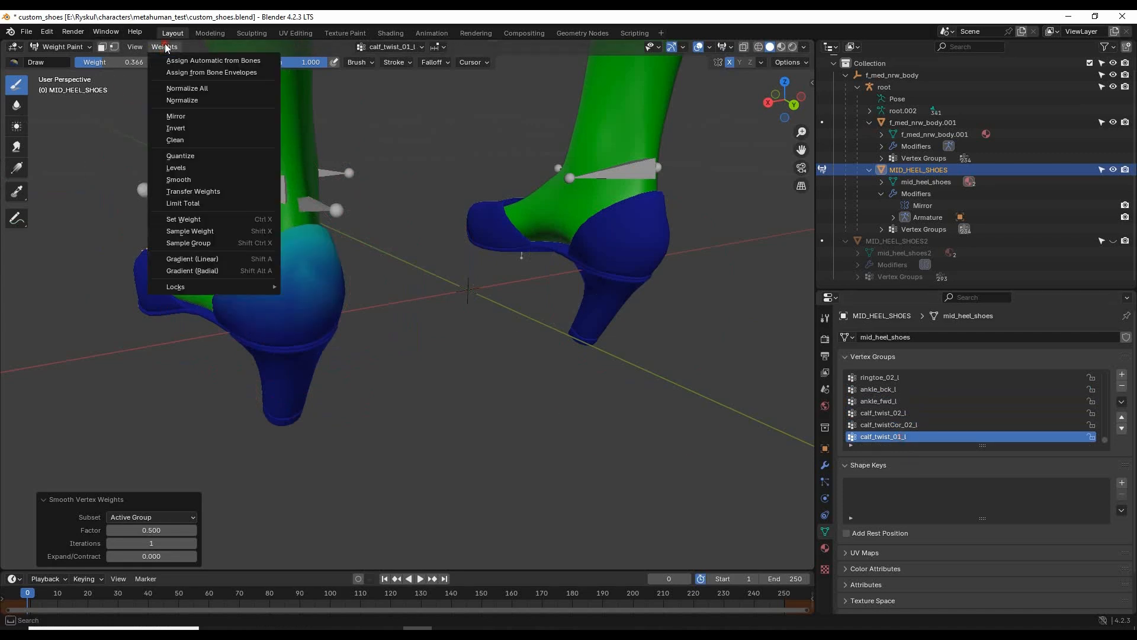
{"action": "key", "text": "Escape"}
{"action": "left_click", "coordinate": [164, 47]}
{"action": "key", "text": "Escape"}
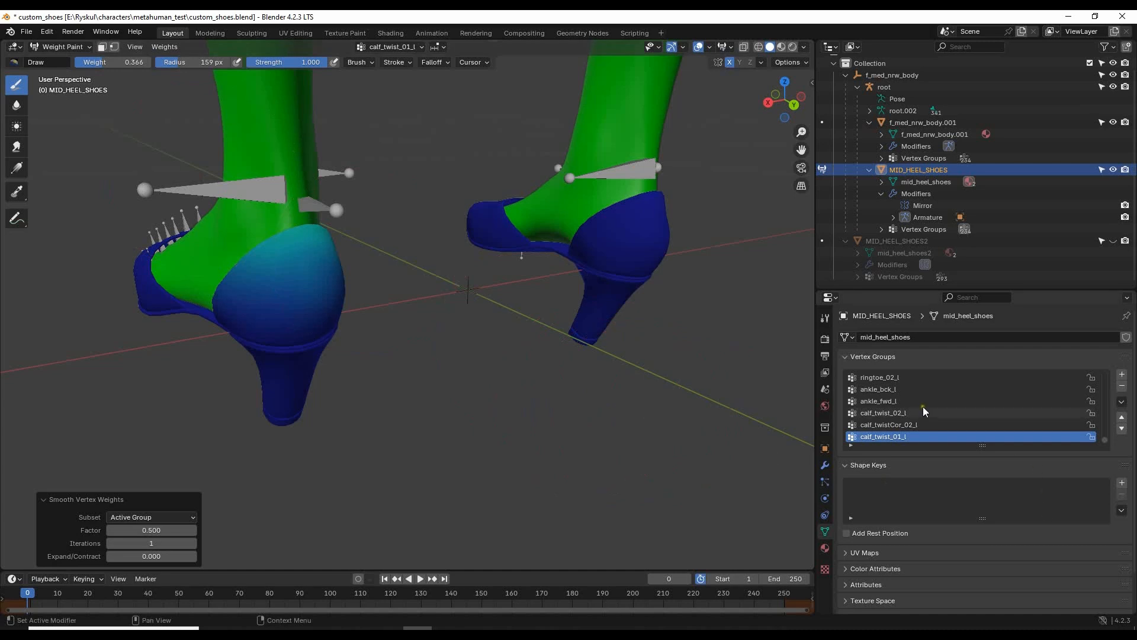
- Smooth the weights of the ringtoe_02_l vertex group on the shoe's toe area three times
{"action": "scroll", "coordinate": [936, 414], "scroll_direction": "up", "scroll_amount": 1}
{"action": "scroll", "coordinate": [951, 414], "scroll_direction": "up", "scroll_amount": 1}
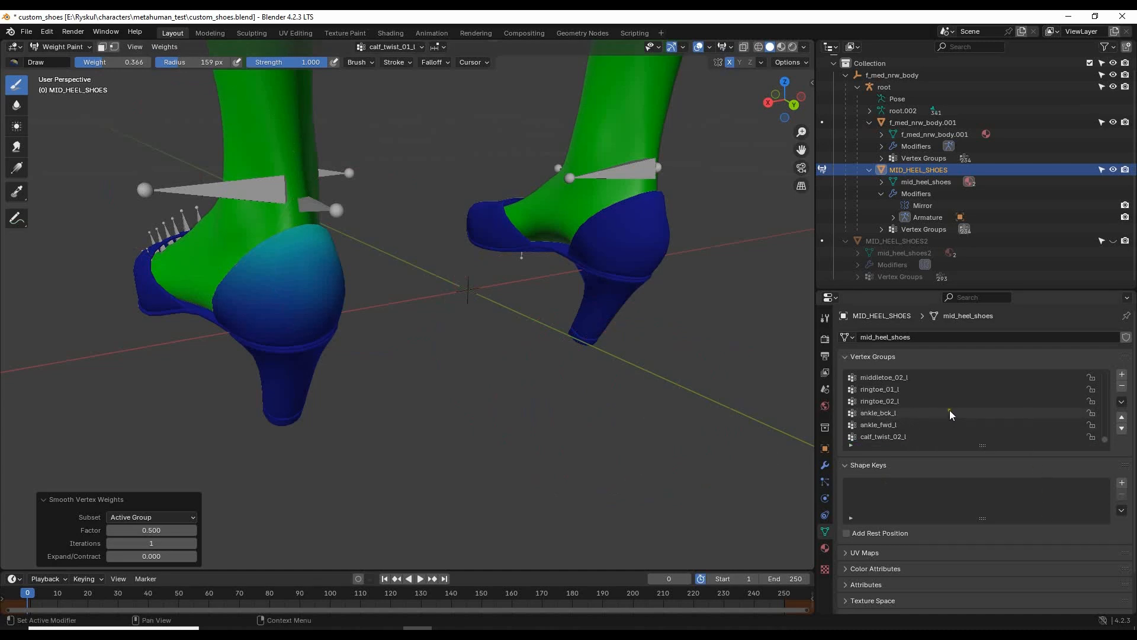
{"action": "left_click", "coordinate": [883, 414]}
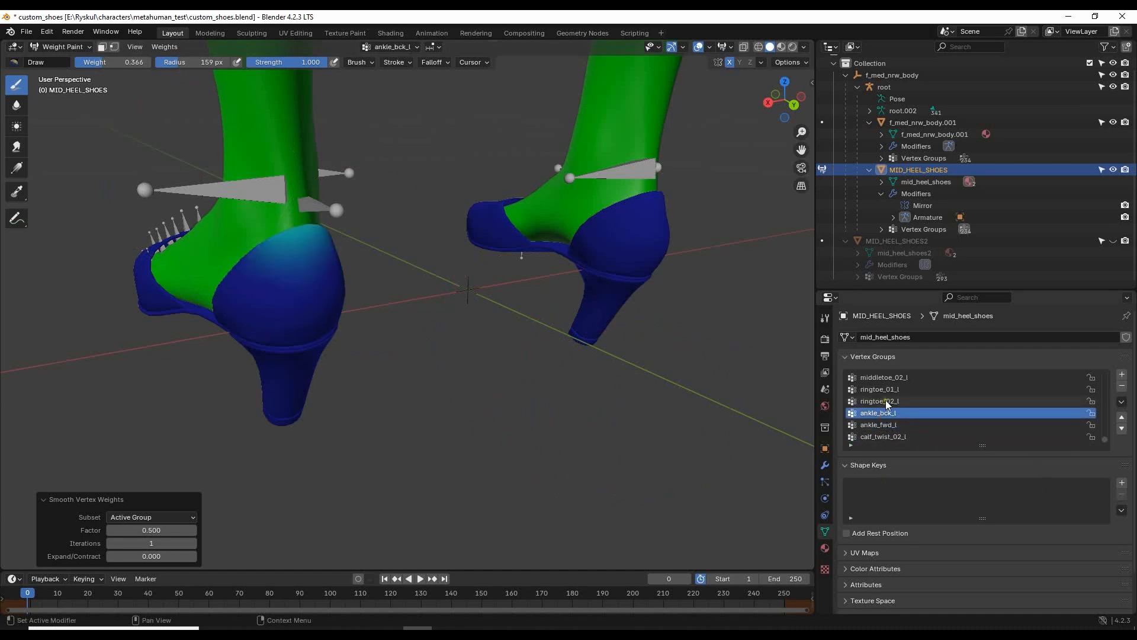
{"action": "left_click", "coordinate": [887, 402]}
{"action": "middle_click_drag", "start_coordinate": [403, 295], "coordinate": [533, 304]}
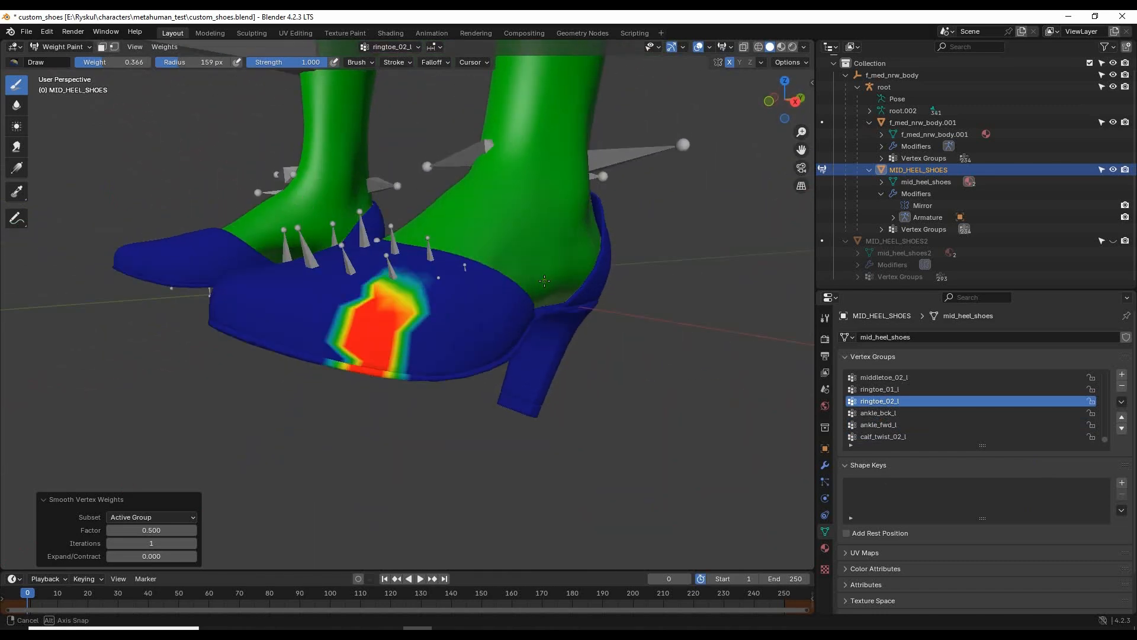
{"action": "left_click", "coordinate": [164, 49]}
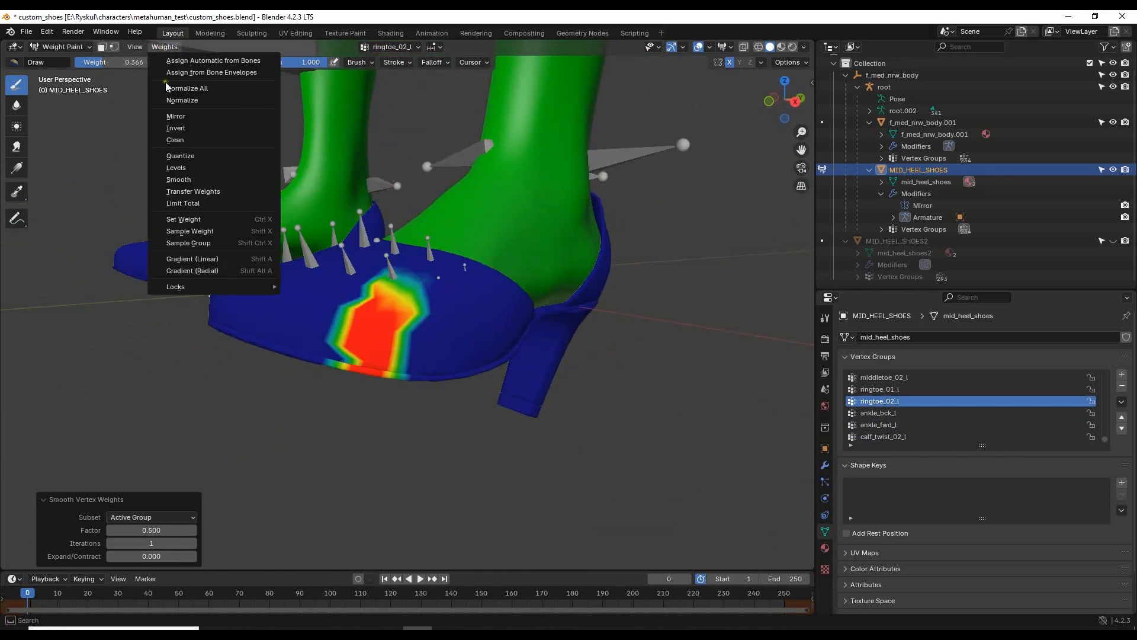
{"action": "left_click", "coordinate": [192, 179]}
{"action": "left_click", "coordinate": [164, 46]}
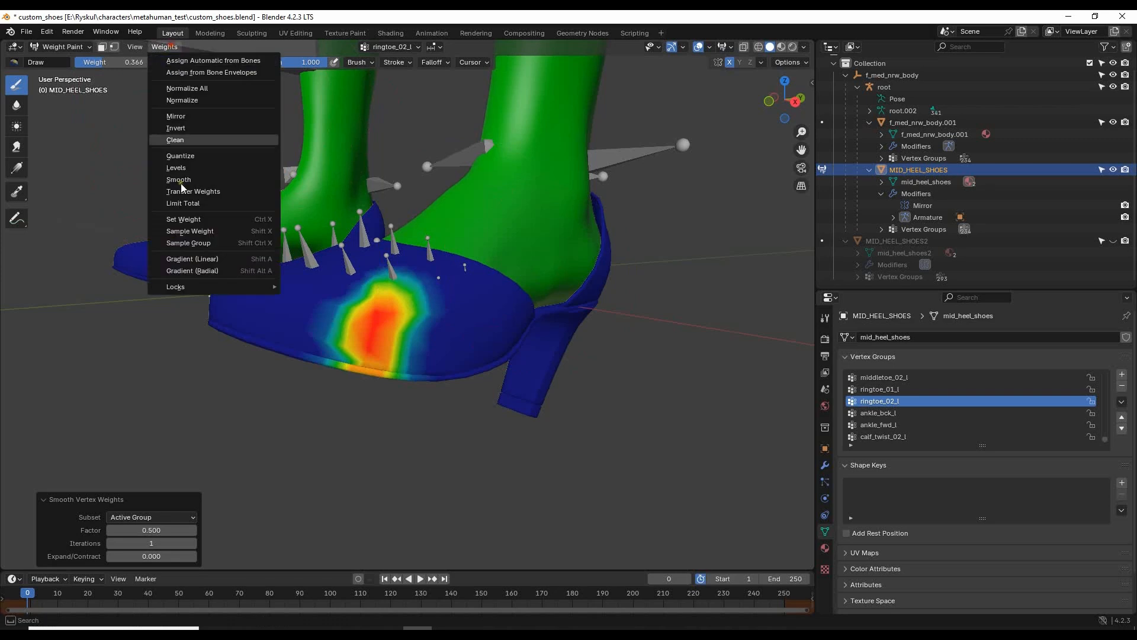
{"action": "left_click", "coordinate": [185, 179]}
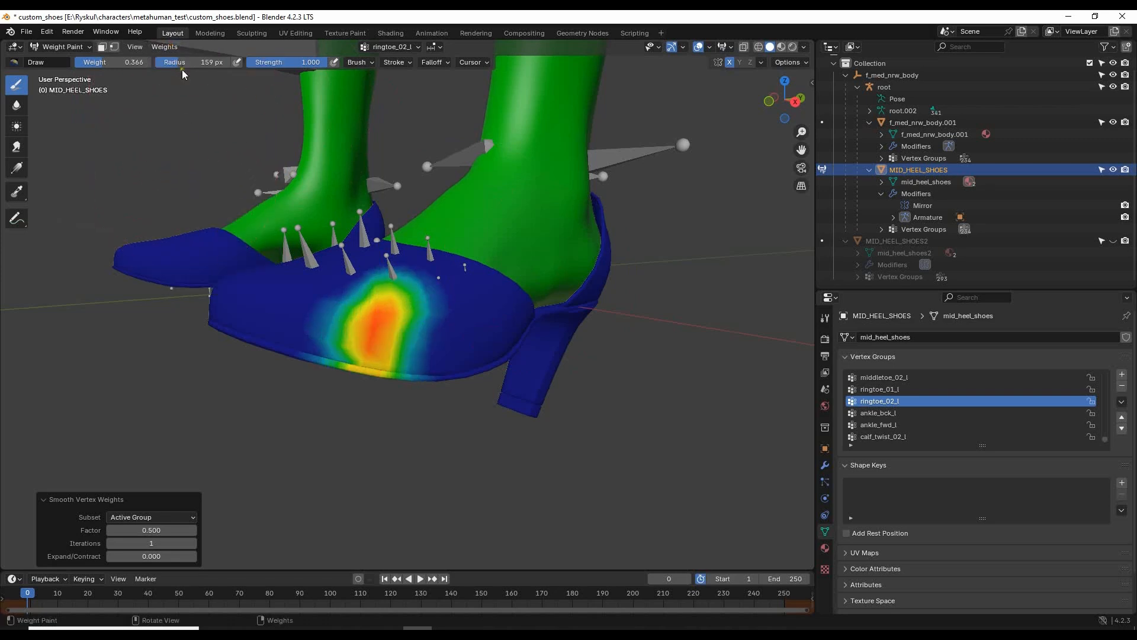
{"action": "left_click", "coordinate": [164, 47]}
{"action": "left_click", "coordinate": [194, 180]}
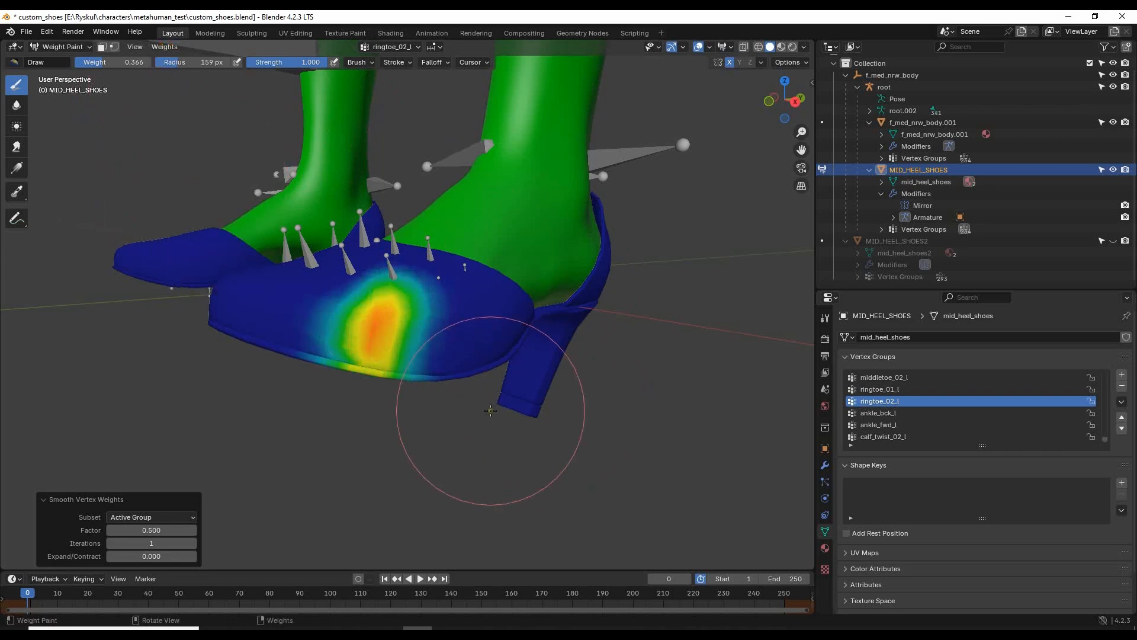
- Make ringtoe_01_l the active vertex group and smooth its weights on the shoe twice
{"action": "mouse_move", "coordinate": [491, 409]}
{"action": "middle_mouse_down"}
{"action": "mouse_move", "coordinate": [496, 340]}
{"action": "mouse_move", "coordinate": [492, 409]}
{"action": "middle_mouse_up"}
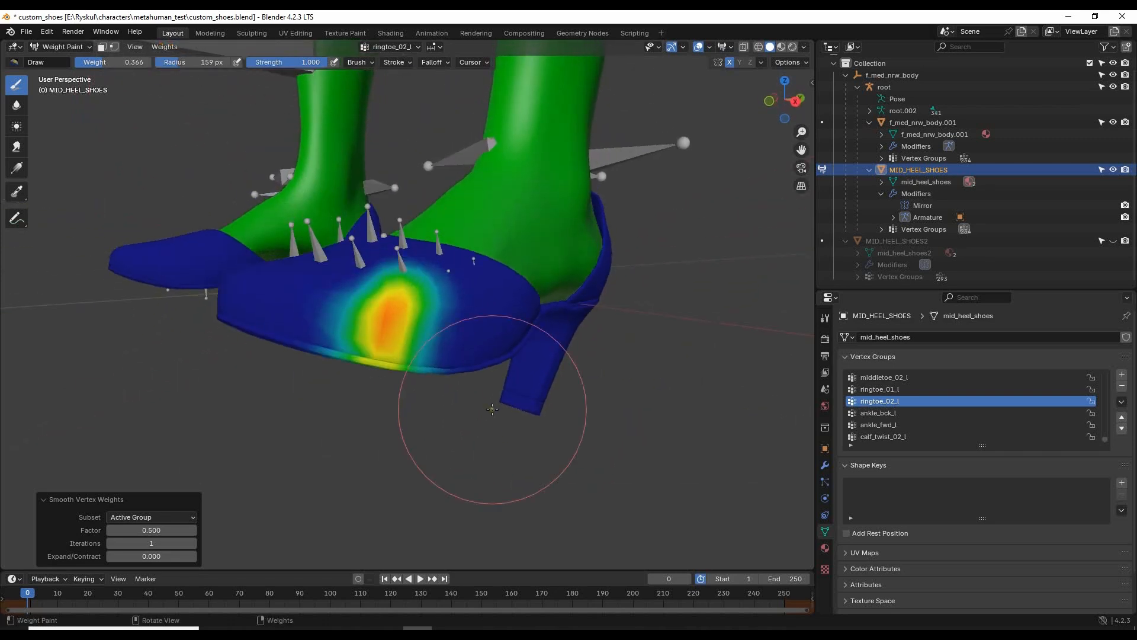
{"action": "left_click", "coordinate": [880, 389]}
{"action": "middle_click_drag", "start_coordinate": [444, 482], "coordinate": [42, 13]}
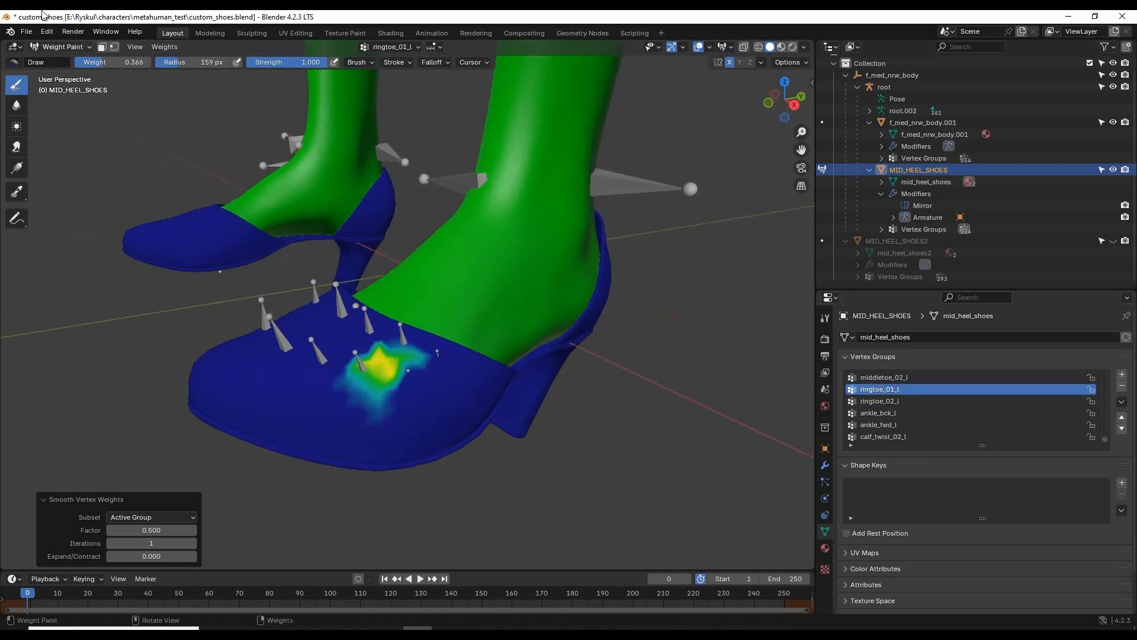
{"action": "left_click", "coordinate": [165, 48]}
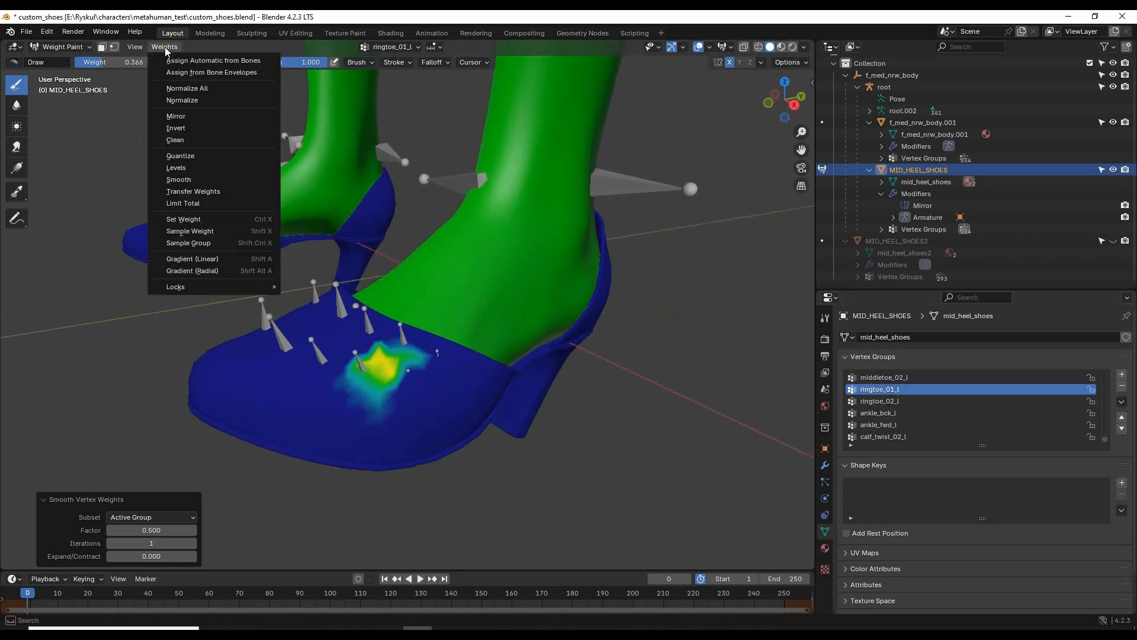
{"action": "left_click", "coordinate": [188, 179]}
{"action": "left_click", "coordinate": [179, 48]}
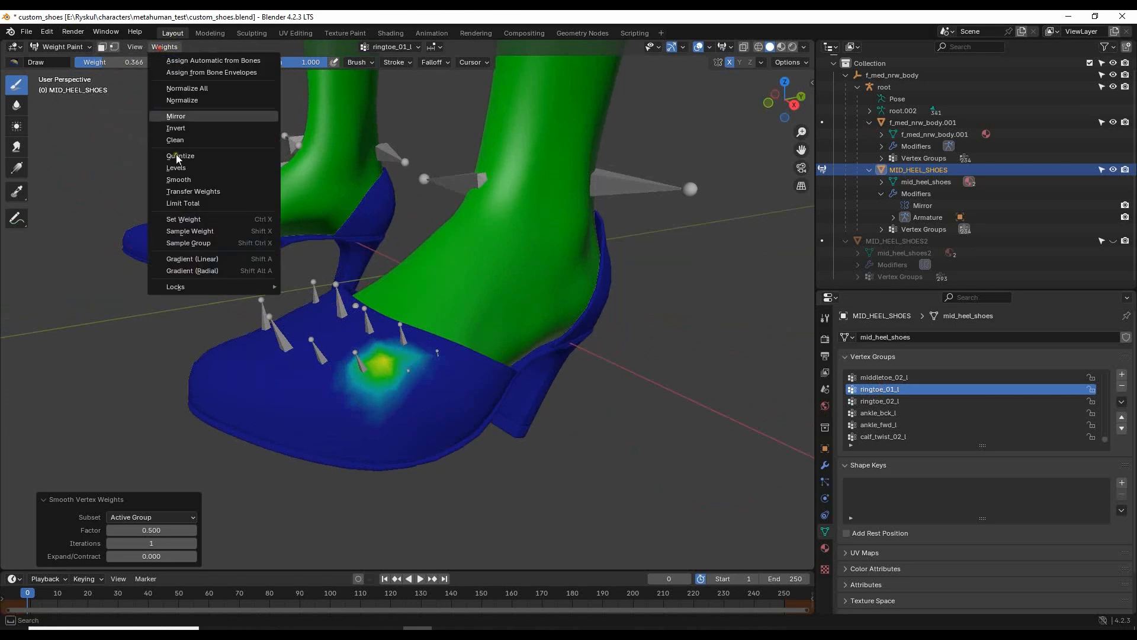
{"action": "left_click", "coordinate": [193, 180]}
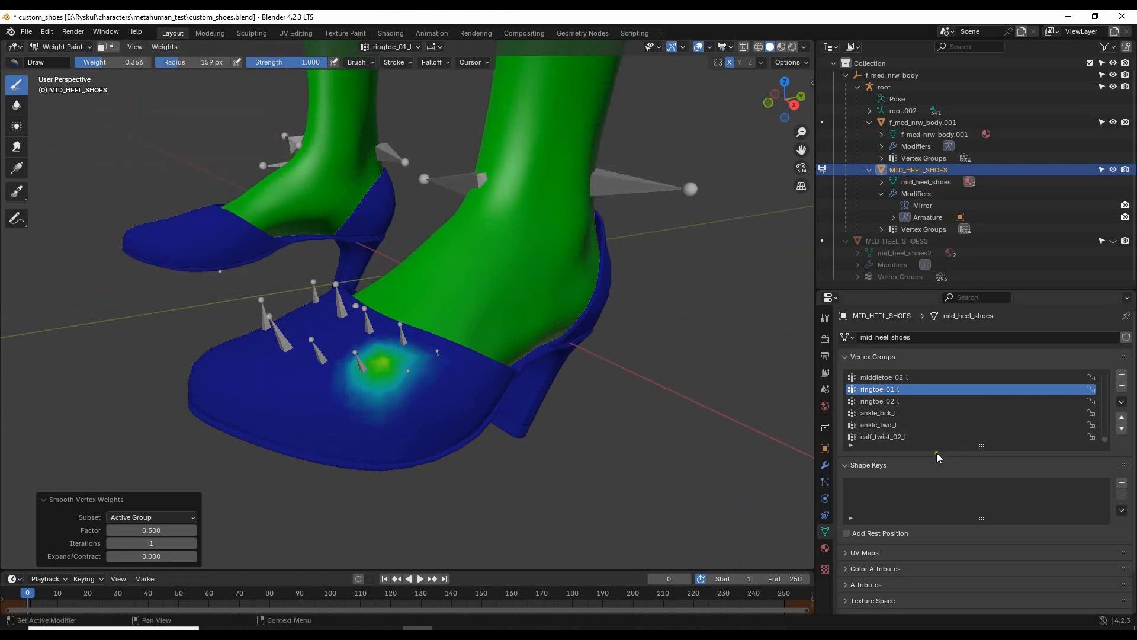
- Make middletoe_02_l the active vertex group and smooth its weights on the shoe twice
{"action": "left_click", "coordinate": [908, 380]}
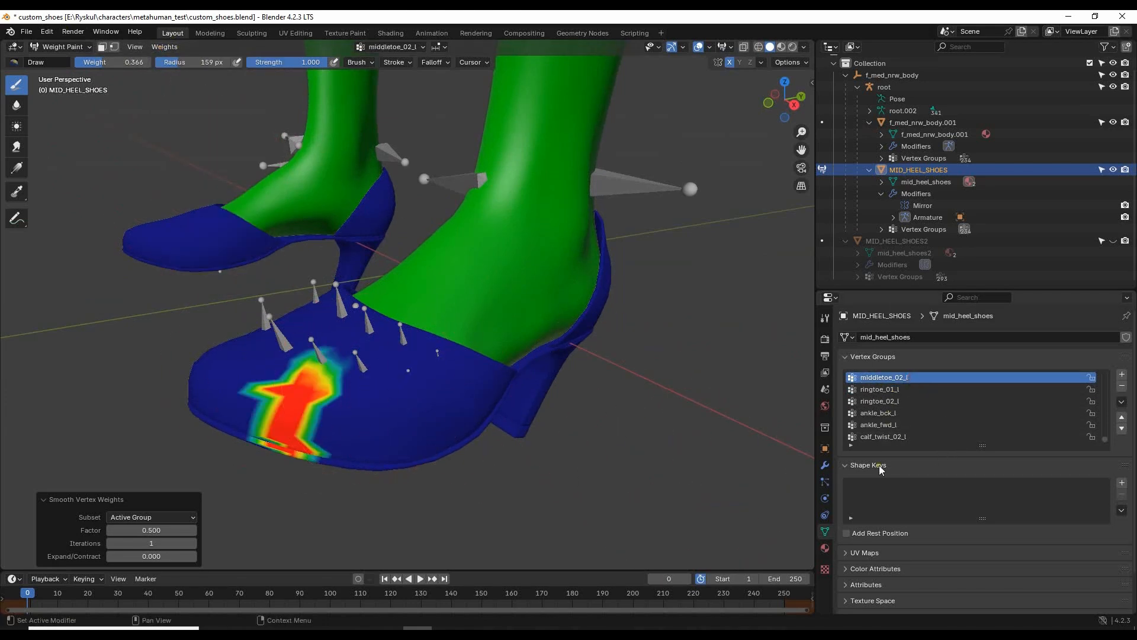
{"action": "left_click", "coordinate": [176, 46]}
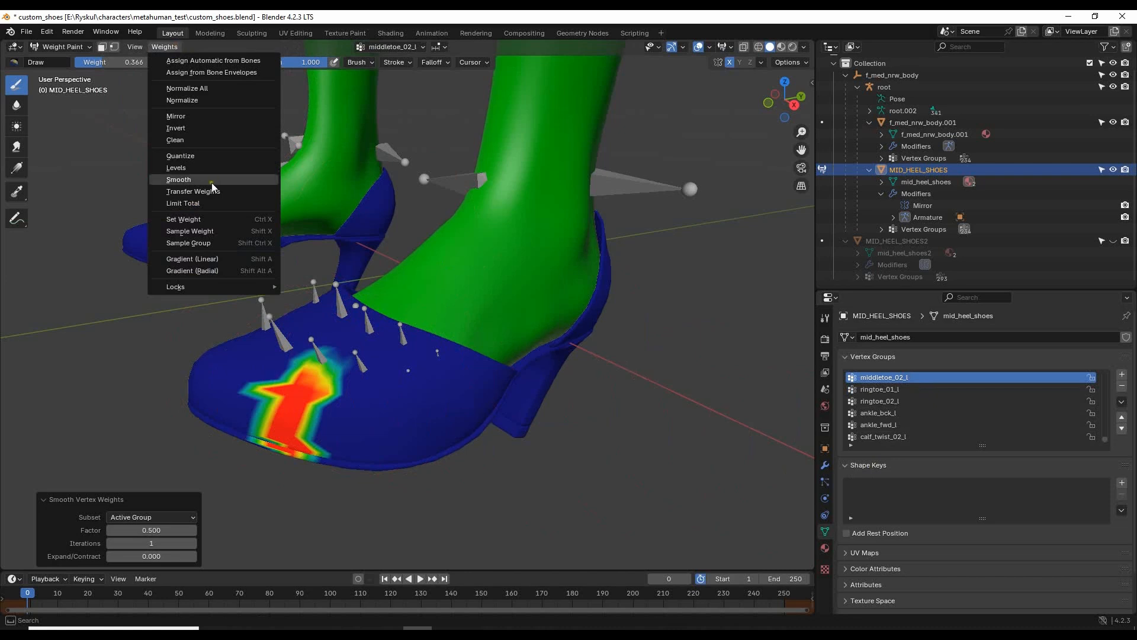
{"action": "left_click", "coordinate": [212, 182]}
{"action": "left_click", "coordinate": [172, 47]}
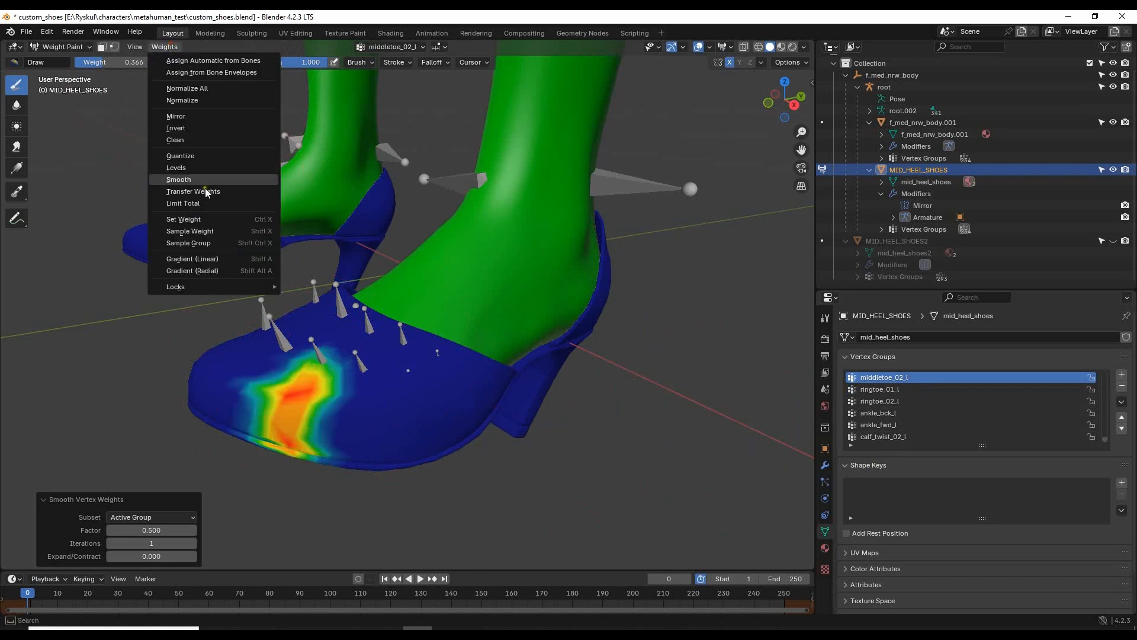
{"action": "left_click", "coordinate": [212, 180]}
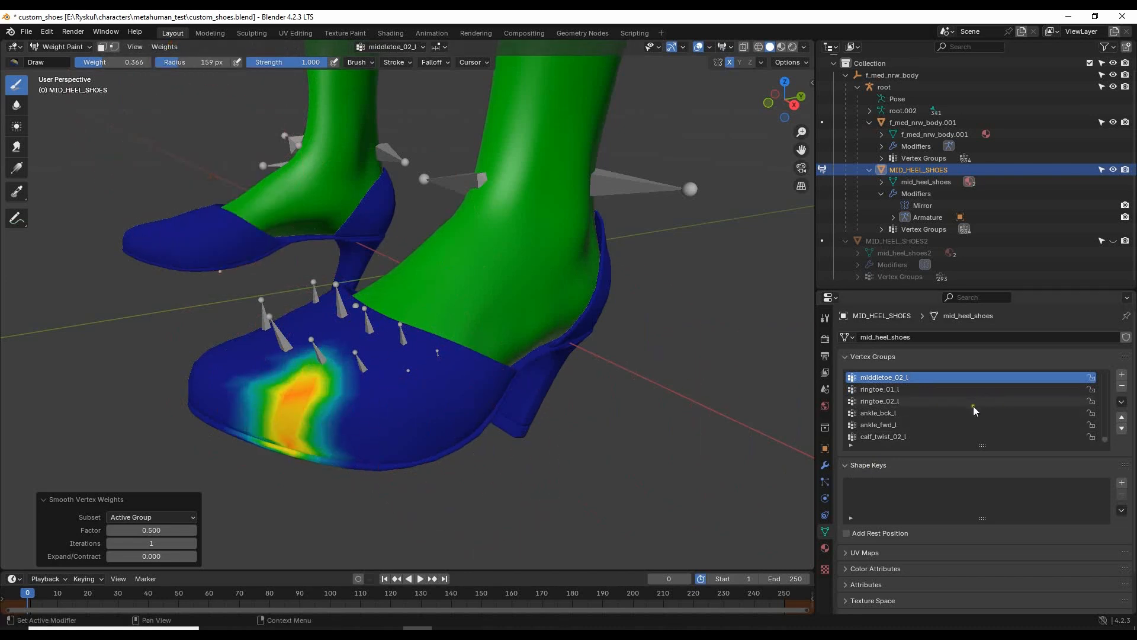
- Make middletoe_01_l the active vertex group and smooth its weights on the shoe twice
{"action": "scroll", "coordinate": [973, 407], "scroll_direction": "up", "scroll_amount": 1}
{"action": "left_click", "coordinate": [891, 377]}
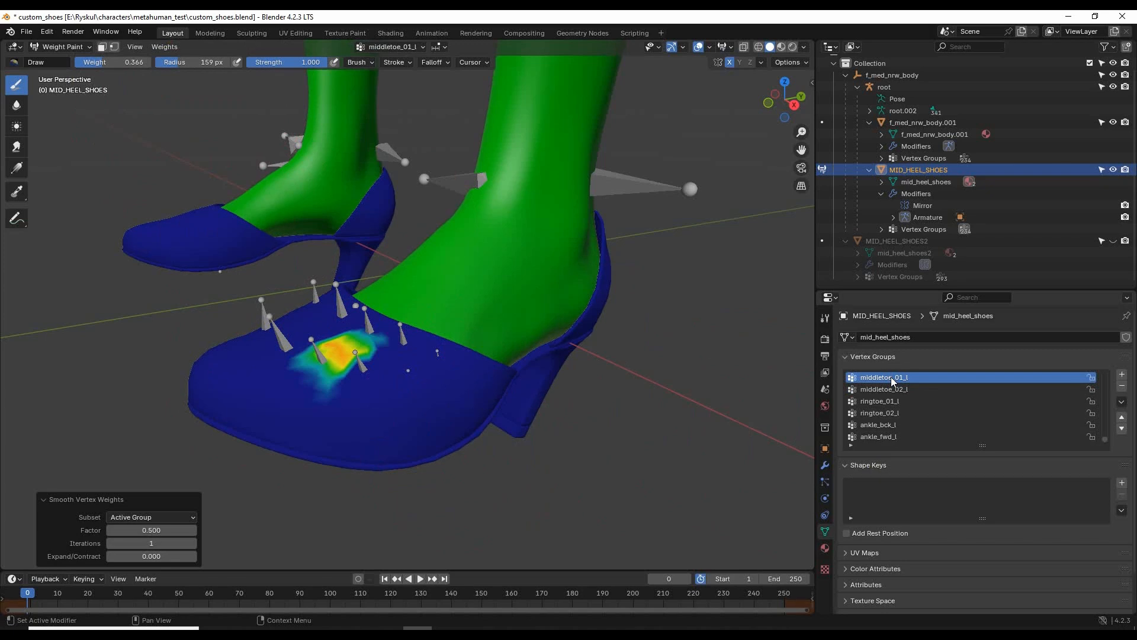
{"action": "left_click", "coordinate": [164, 47]}
{"action": "left_click", "coordinate": [192, 190]}
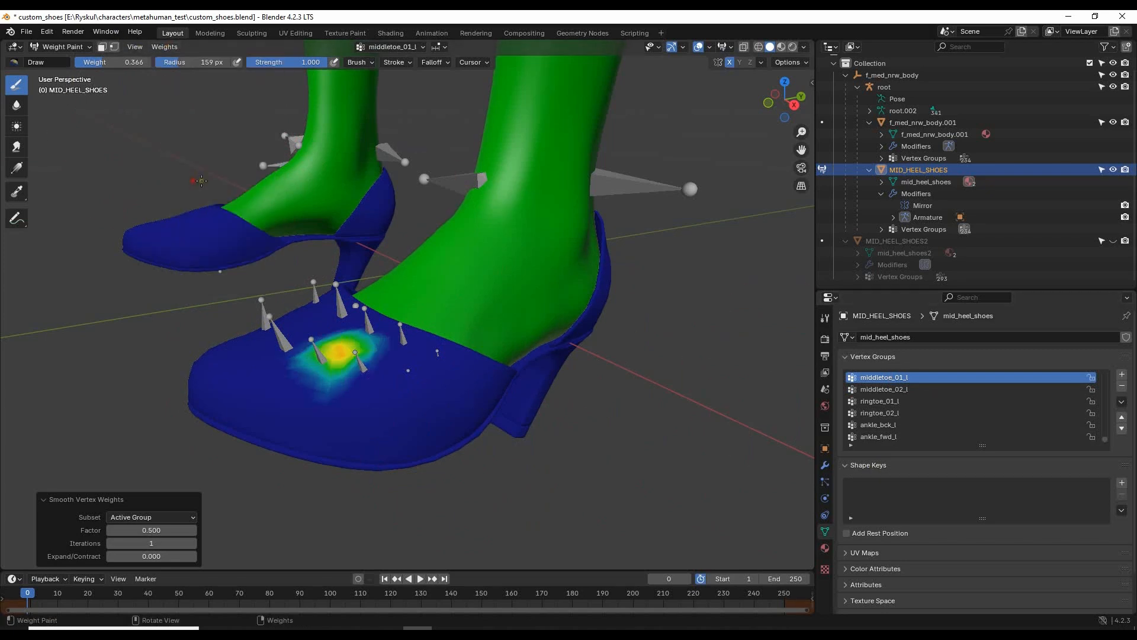
{"action": "left_click", "coordinate": [164, 47]}
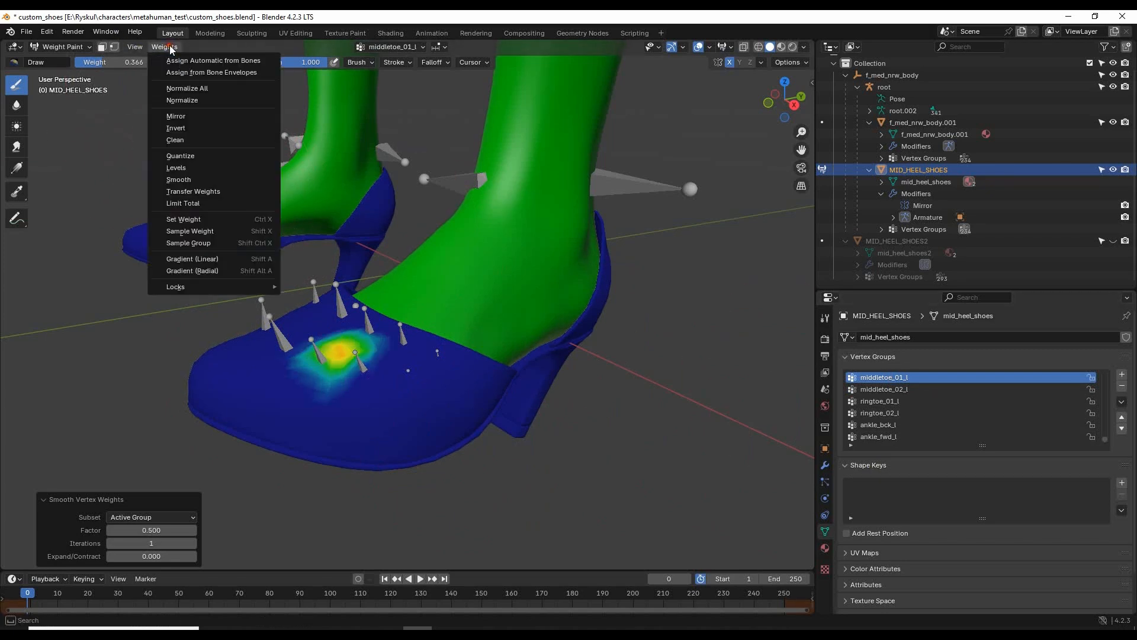
{"action": "left_click", "coordinate": [210, 179]}
- Make littletoe_02_l the active vertex group and smooth its weights on the shoe three times
{"action": "mouse_move", "coordinate": [609, 508]}
{"action": "middle_mouse_down"}
{"action": "mouse_move", "coordinate": [708, 455]}
{"action": "mouse_move", "coordinate": [661, 447]}
{"action": "middle_mouse_up"}
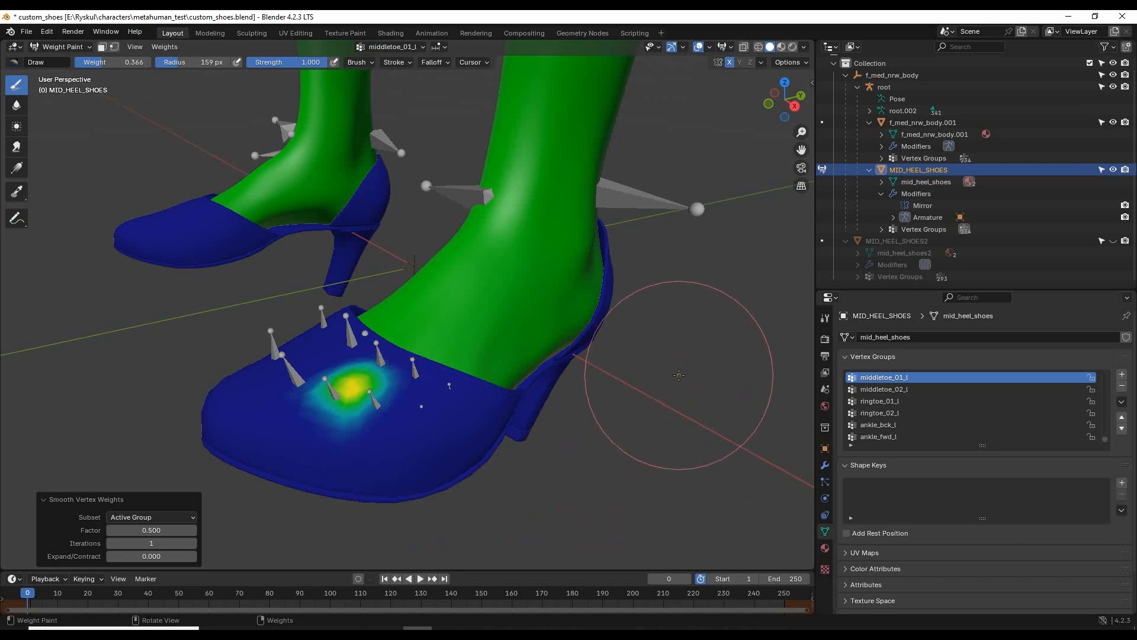
{"action": "scroll", "coordinate": [936, 391], "scroll_direction": "up", "scroll_amount": 1}
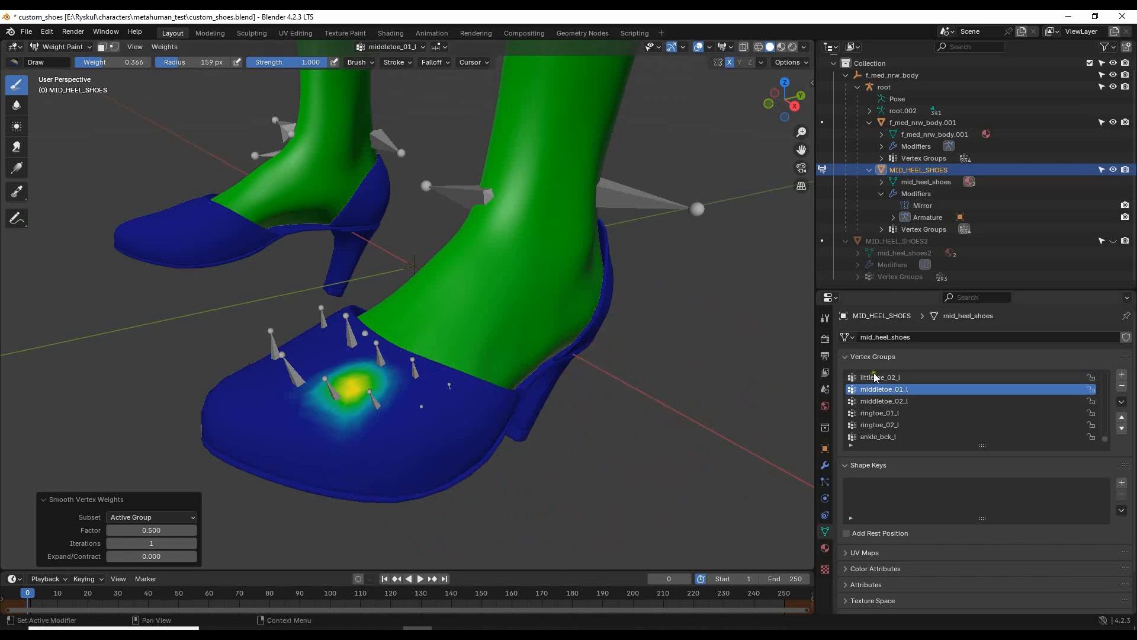
{"action": "left_click", "coordinate": [874, 376]}
{"action": "left_click", "coordinate": [159, 48]}
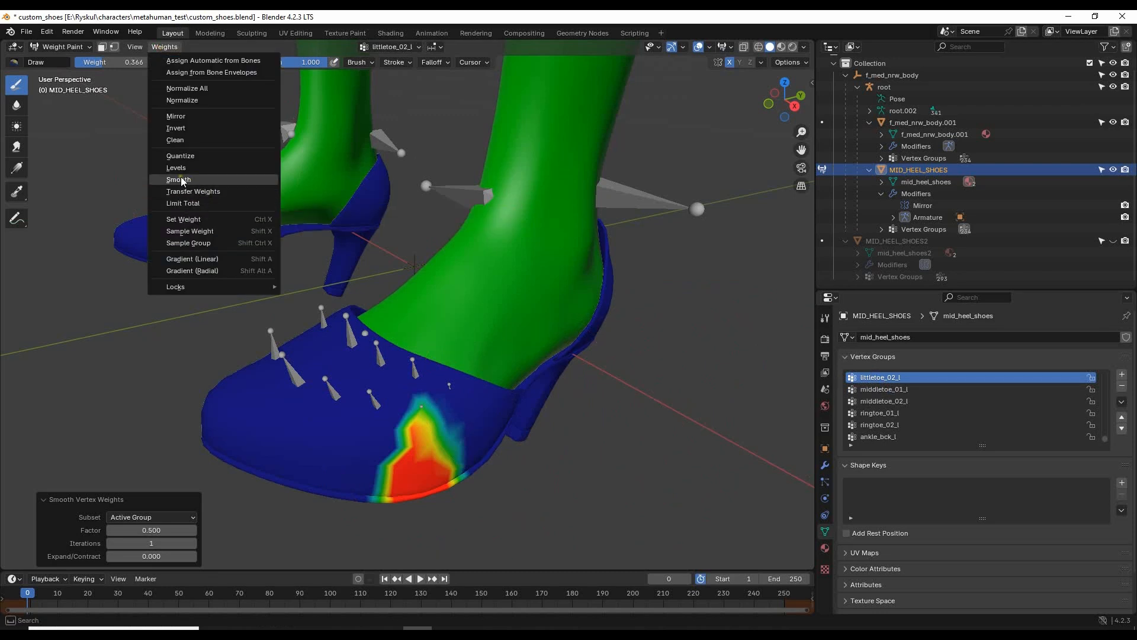
{"action": "left_click", "coordinate": [180, 179]}
{"action": "left_click", "coordinate": [166, 47]}
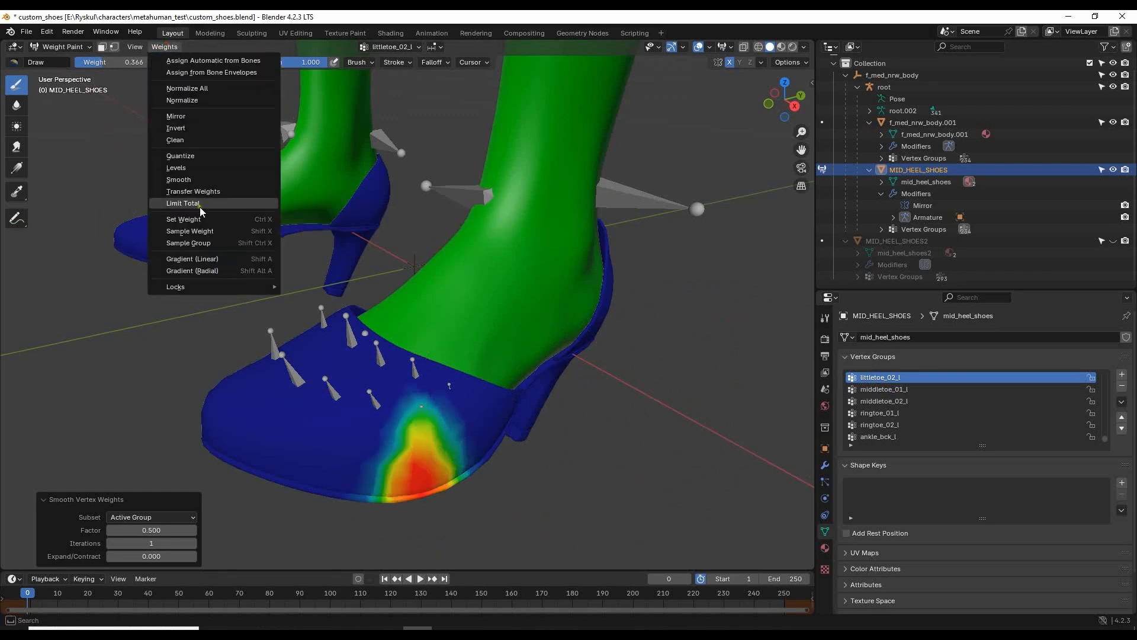
{"action": "left_click", "coordinate": [202, 179]}
{"action": "left_click", "coordinate": [176, 46]}
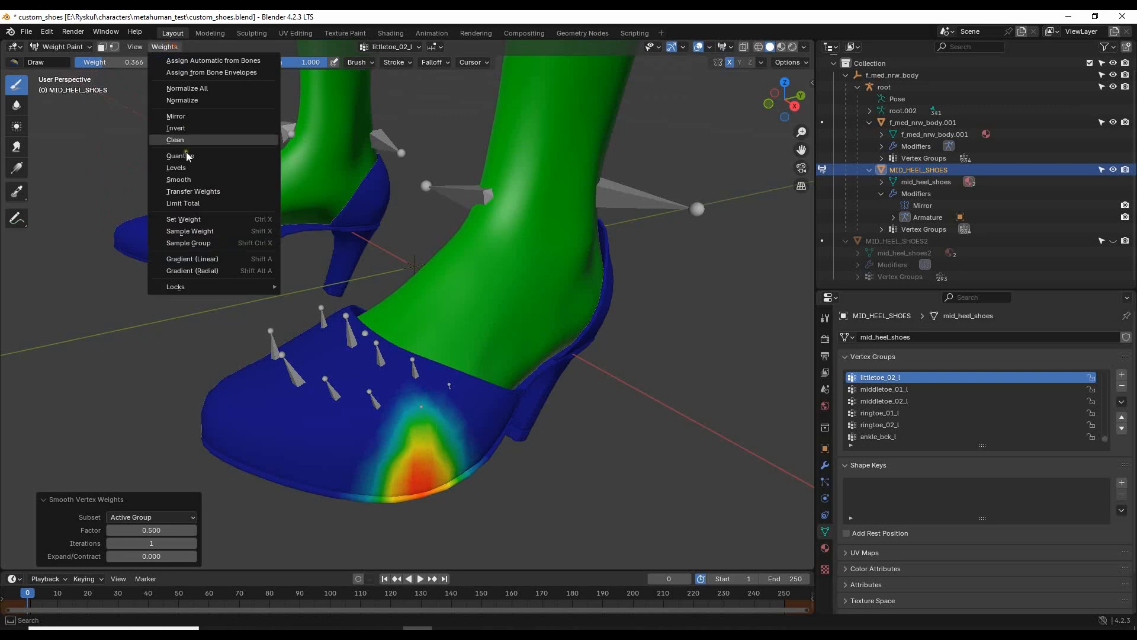
{"action": "left_click", "coordinate": [190, 176]}
- Make littletoe_01_l the active vertex group and smooth its weights on the shoe once
{"action": "scroll", "coordinate": [904, 399], "scroll_direction": "up", "scroll_amount": 2}
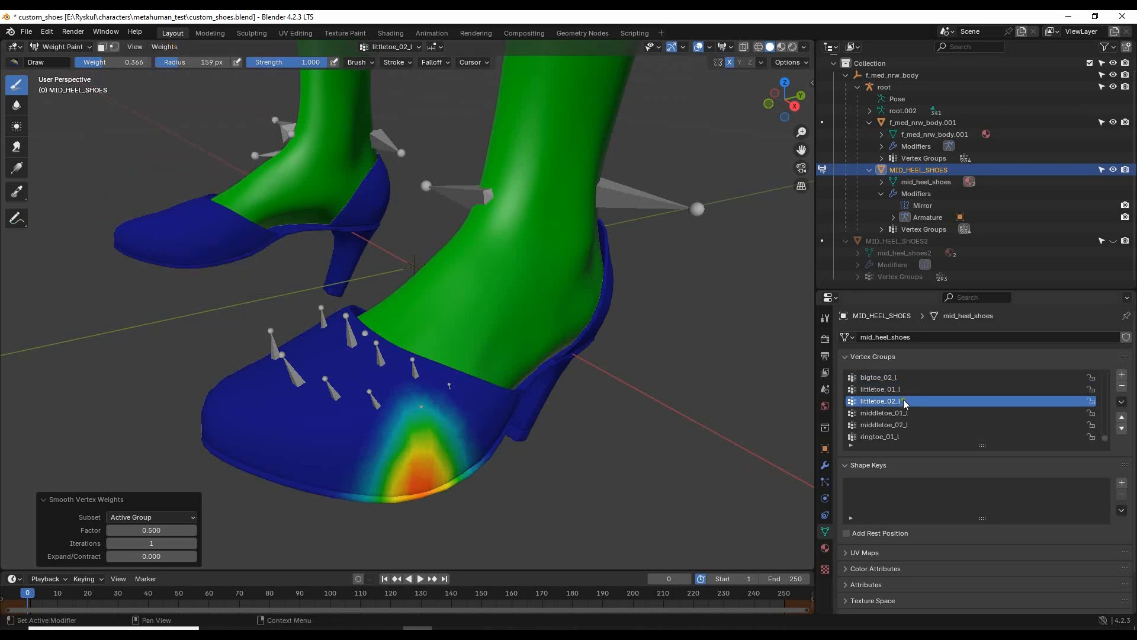
{"action": "left_click", "coordinate": [872, 390]}
{"action": "left_click", "coordinate": [164, 47]}
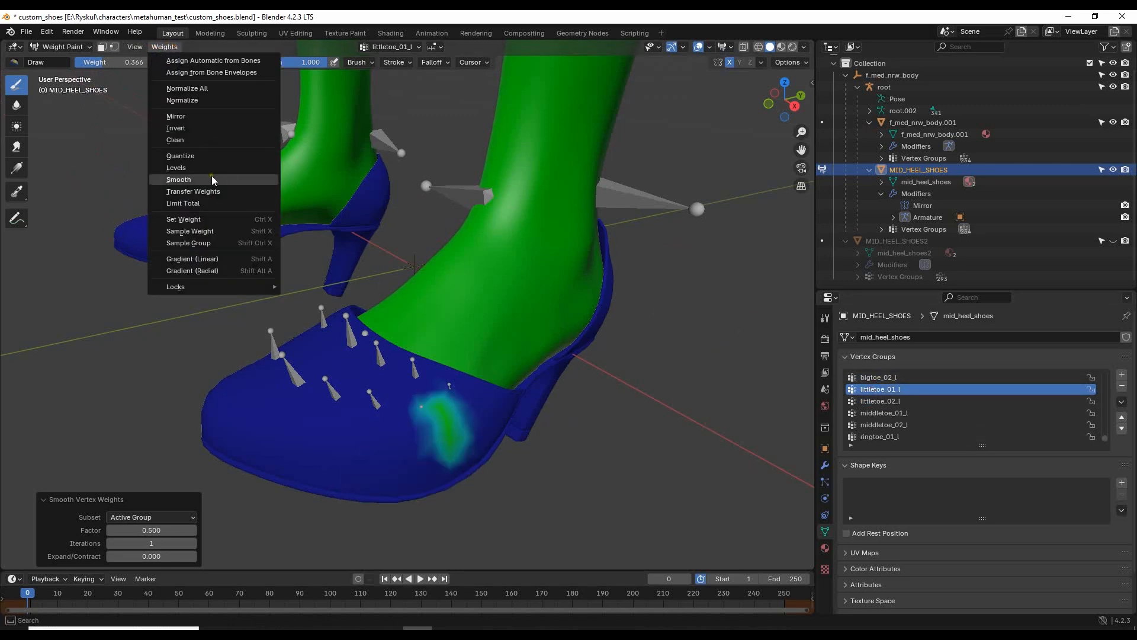
{"action": "left_click", "coordinate": [215, 179]}
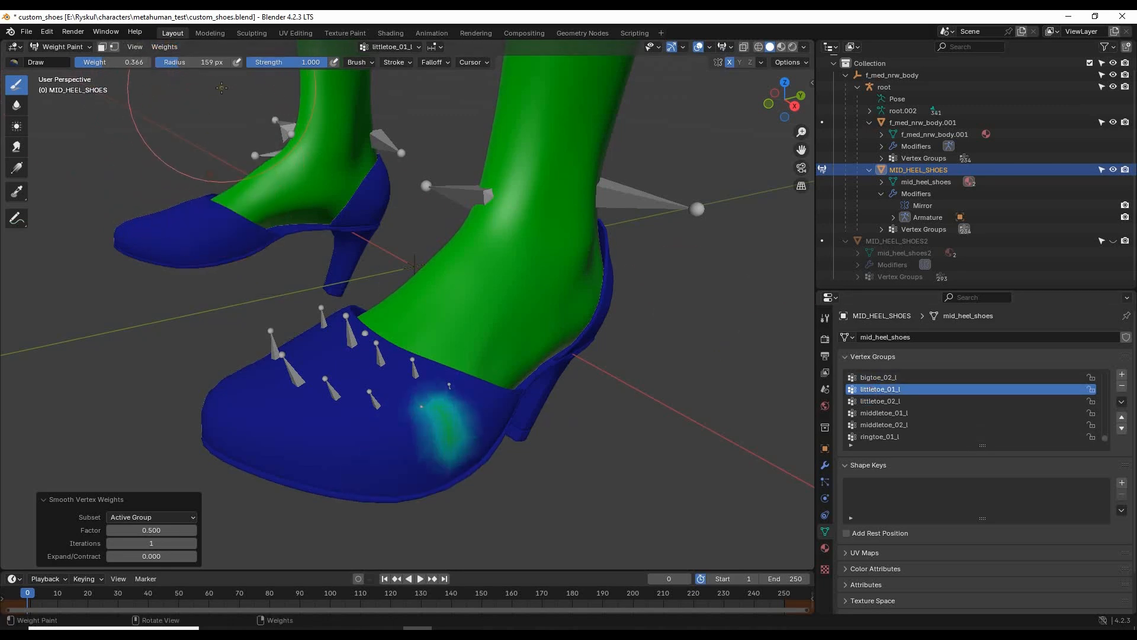
- Make bigtoe_02_l the active vertex group and smooth its weights on the shoe four times
{"action": "left_click", "coordinate": [879, 378]}
{"action": "middle_click_drag", "start_coordinate": [516, 459], "coordinate": [485, 438]}
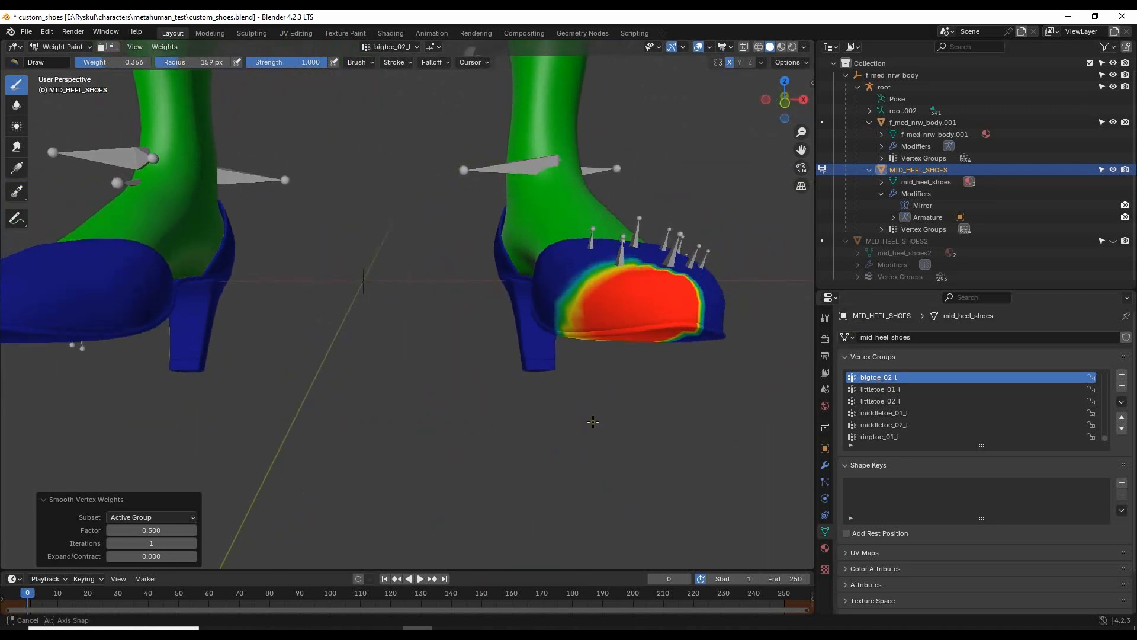
{"action": "left_click", "coordinate": [164, 47]}
{"action": "left_click", "coordinate": [179, 179]}
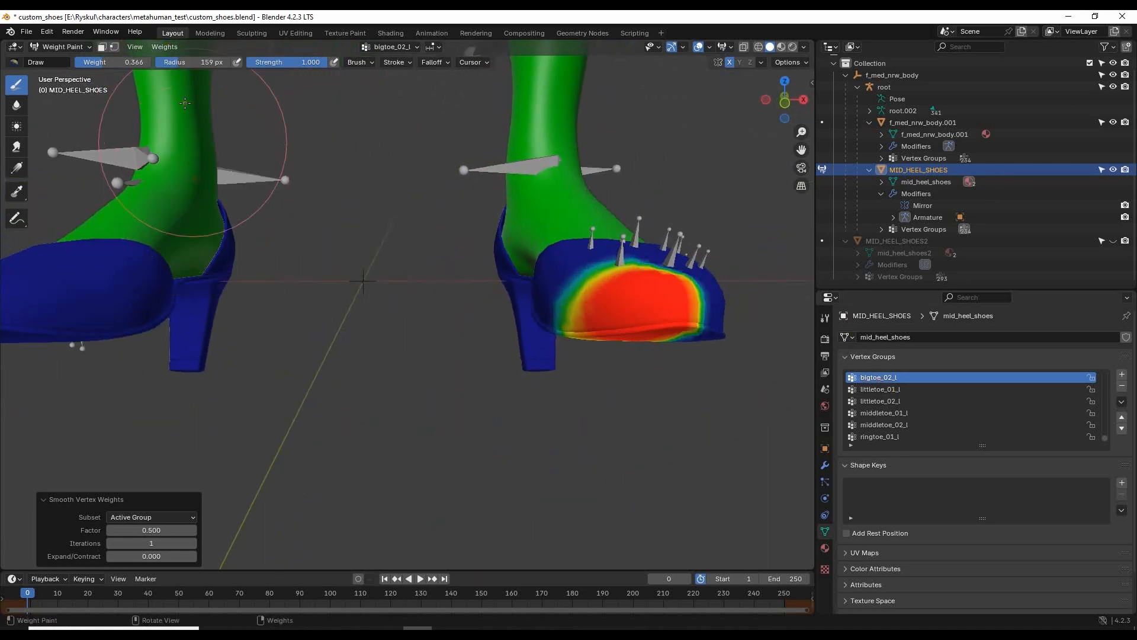
{"action": "left_click", "coordinate": [163, 47]}
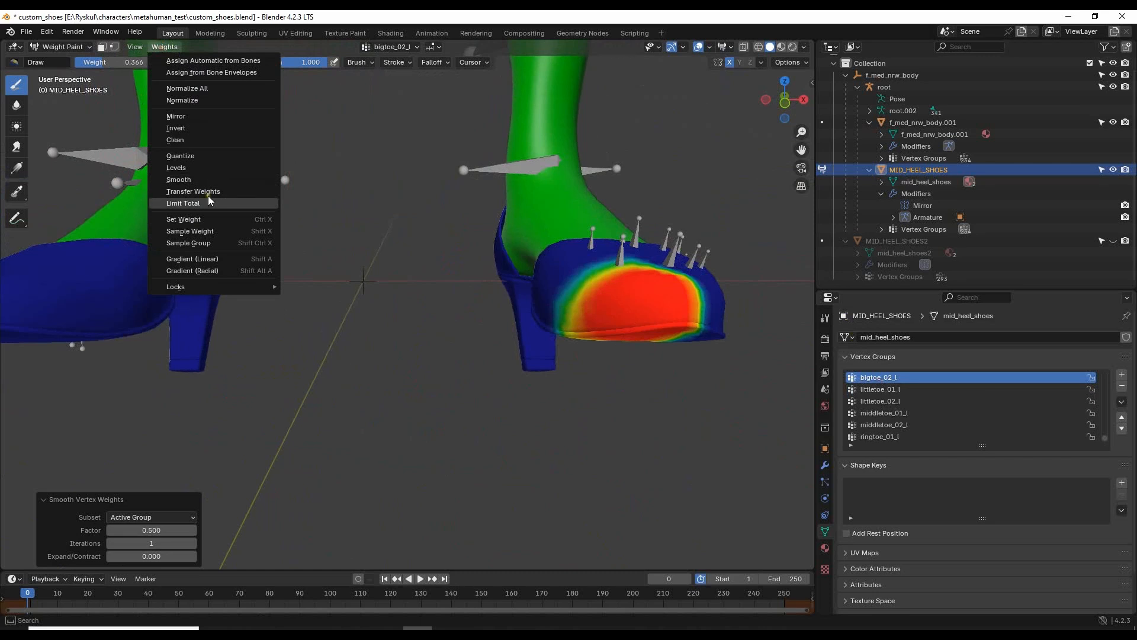
{"action": "left_click", "coordinate": [208, 195]}
{"action": "left_click", "coordinate": [164, 47]}
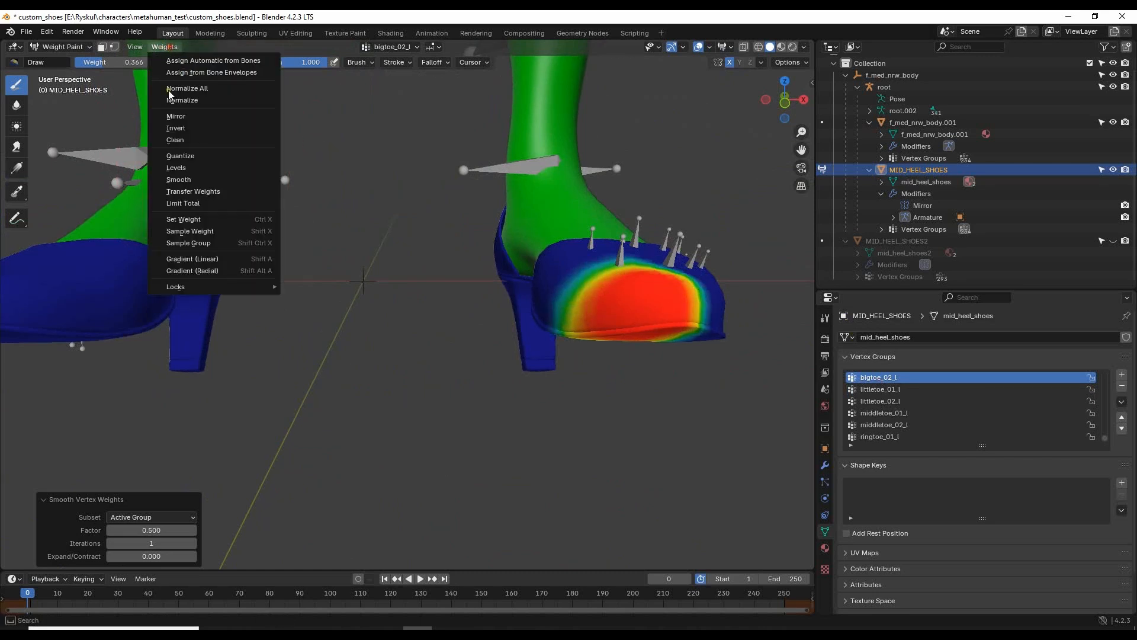
{"action": "left_click", "coordinate": [199, 179]}
{"action": "left_click", "coordinate": [170, 47]}
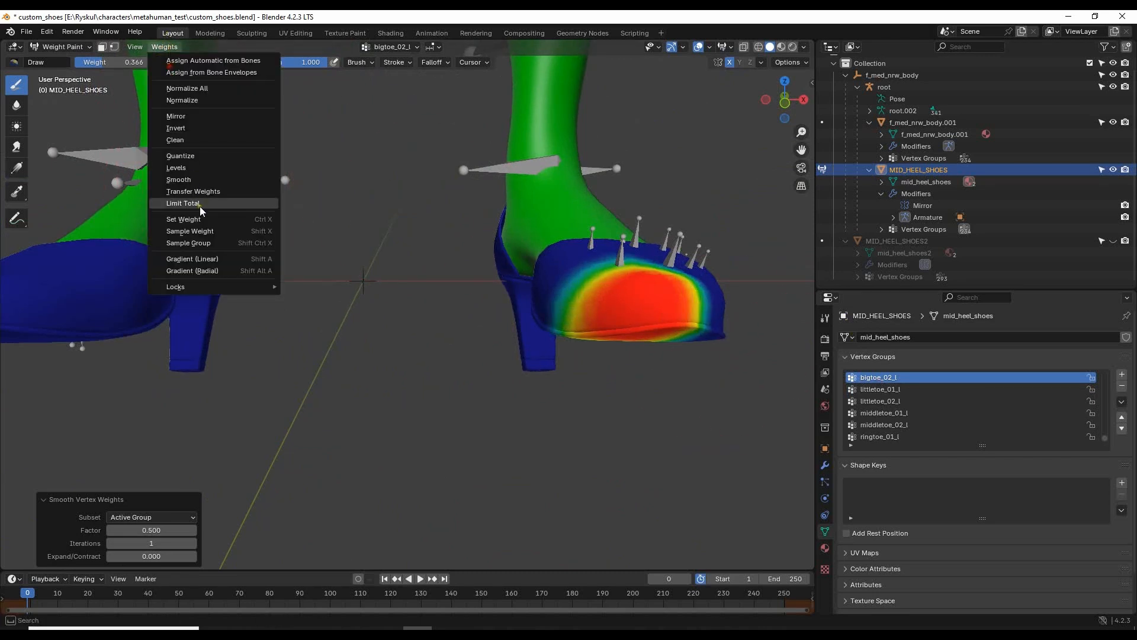
{"action": "left_click", "coordinate": [203, 182]}
- Make bigtoe_01_l the active vertex group and smooth its weights on the shoe twice
{"action": "scroll", "coordinate": [888, 391], "scroll_direction": "up", "scroll_amount": 1}
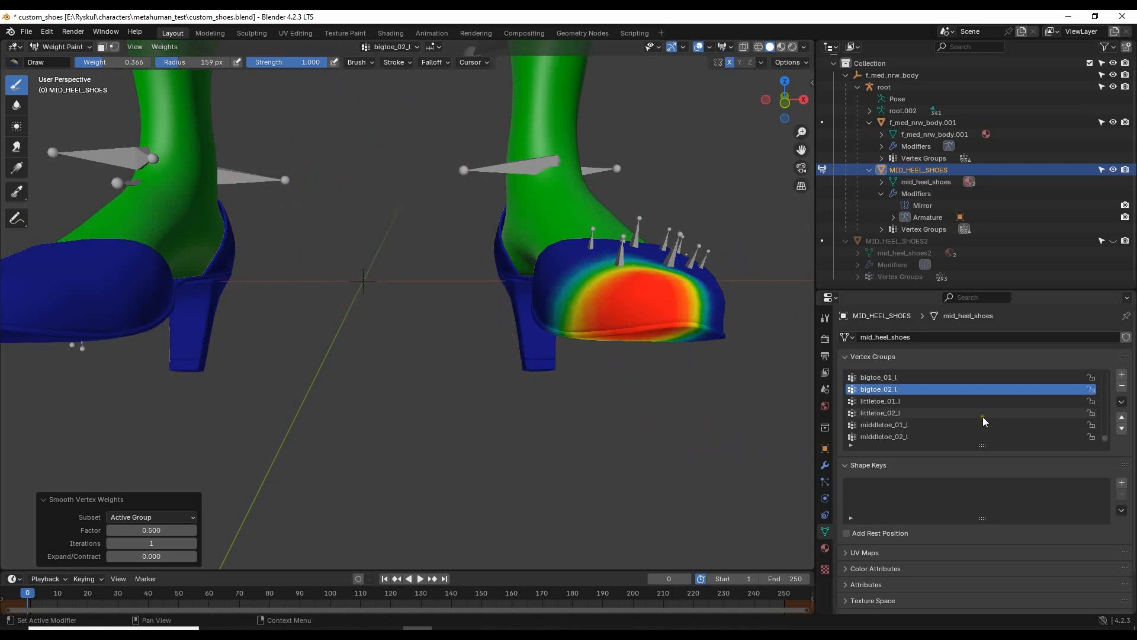
{"action": "left_click", "coordinate": [887, 378]}
{"action": "middle_click_drag", "start_coordinate": [617, 419], "coordinate": [450, 284]}
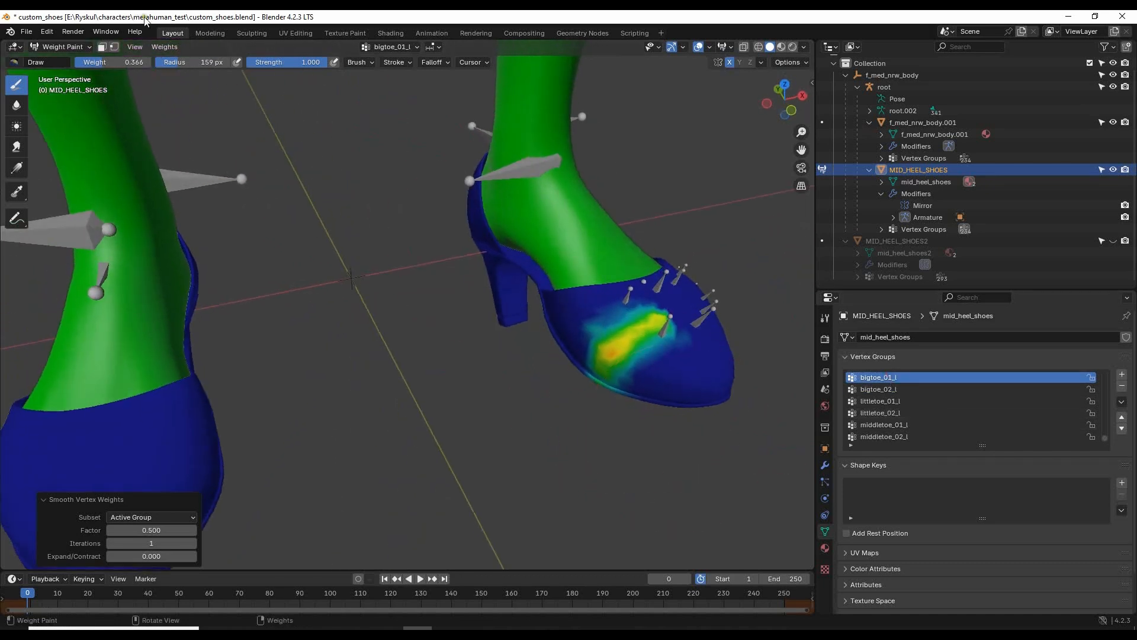
{"action": "left_click", "coordinate": [170, 48]}
{"action": "left_click", "coordinate": [201, 181]}
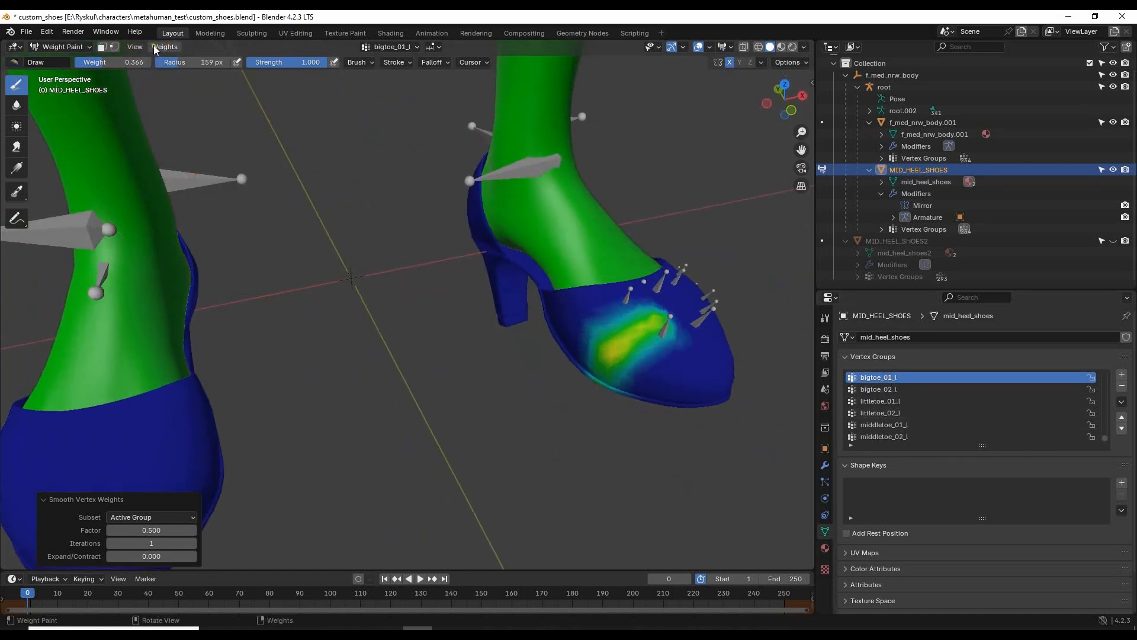
{"action": "left_click", "coordinate": [164, 47]}
{"action": "left_click", "coordinate": [203, 180]}
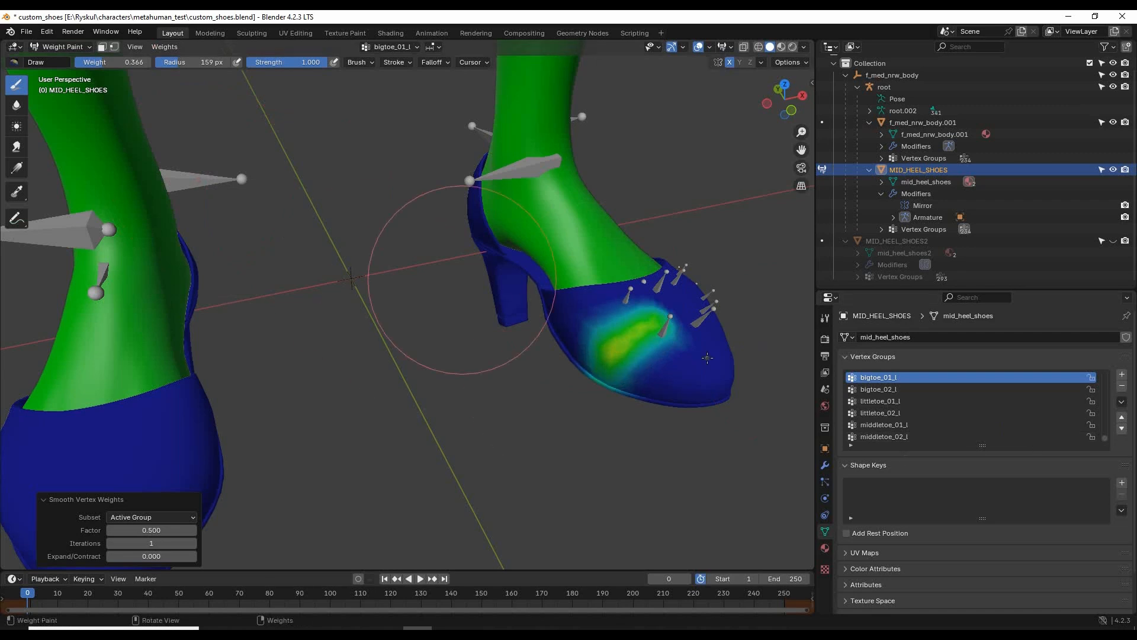
- Make indextoe_02_l the active vertex group and smooth its weights on the shoe three times
{"action": "scroll", "coordinate": [936, 432], "scroll_direction": "up", "scroll_amount": 2}
{"action": "left_click", "coordinate": [895, 389]}
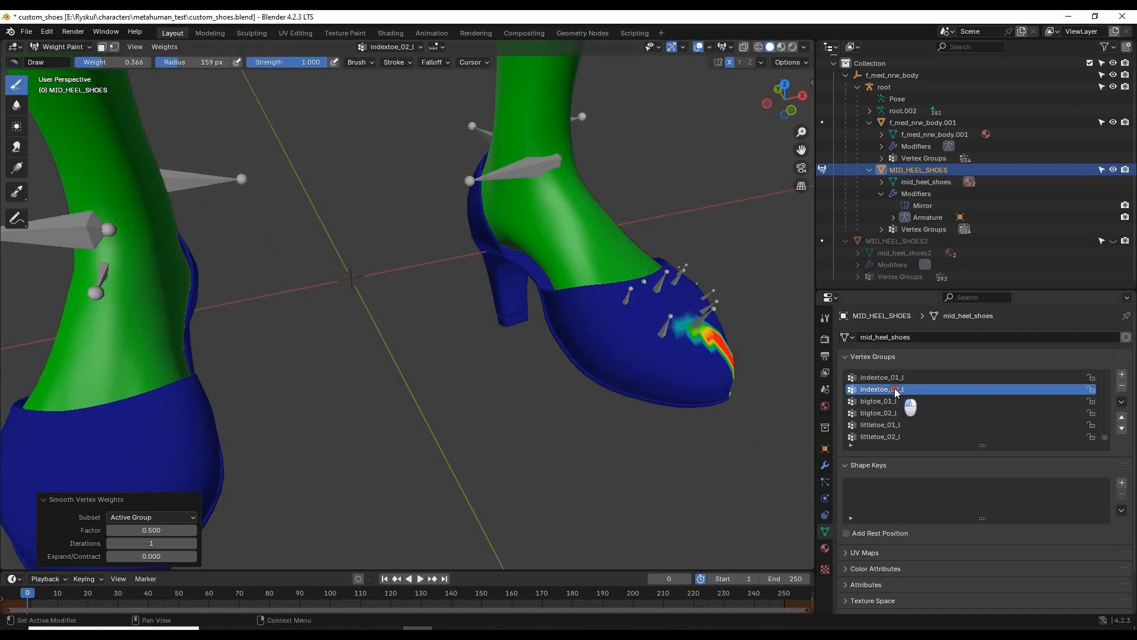
{"action": "middle_click_drag", "start_coordinate": [589, 400], "coordinate": [238, 135]}
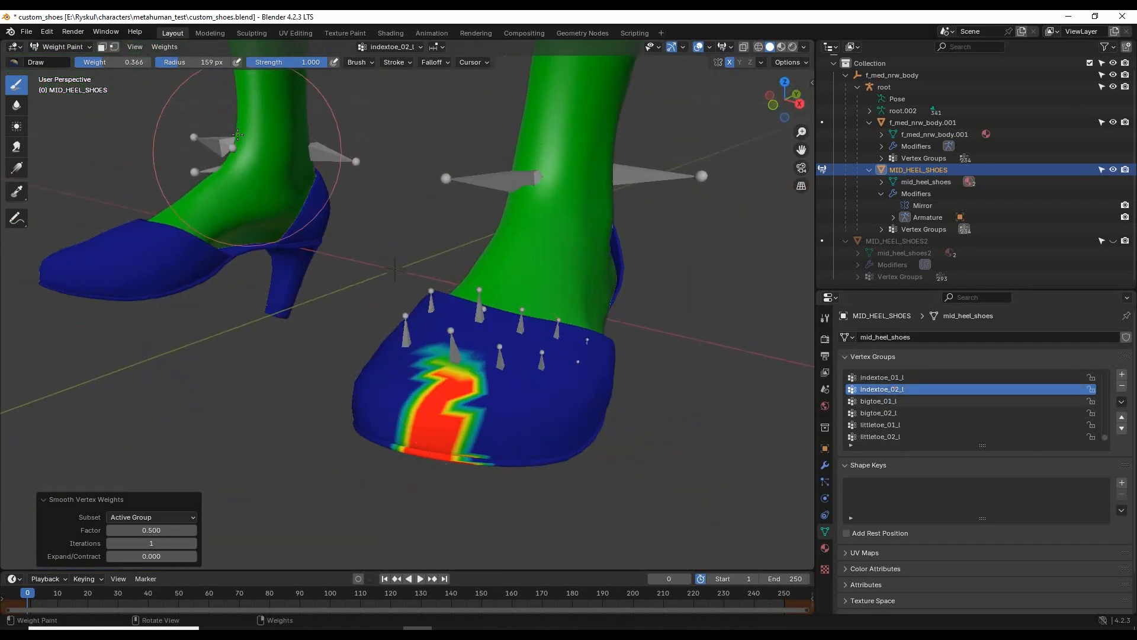
{"action": "left_click", "coordinate": [165, 48]}
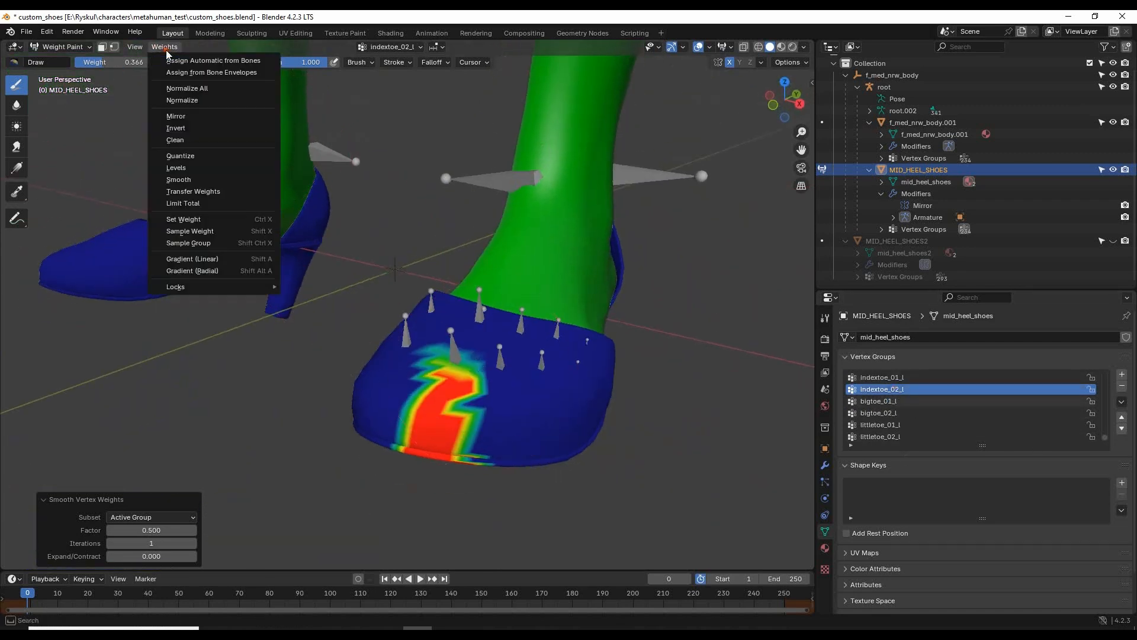
{"action": "left_click", "coordinate": [207, 180]}
{"action": "left_click", "coordinate": [165, 47]}
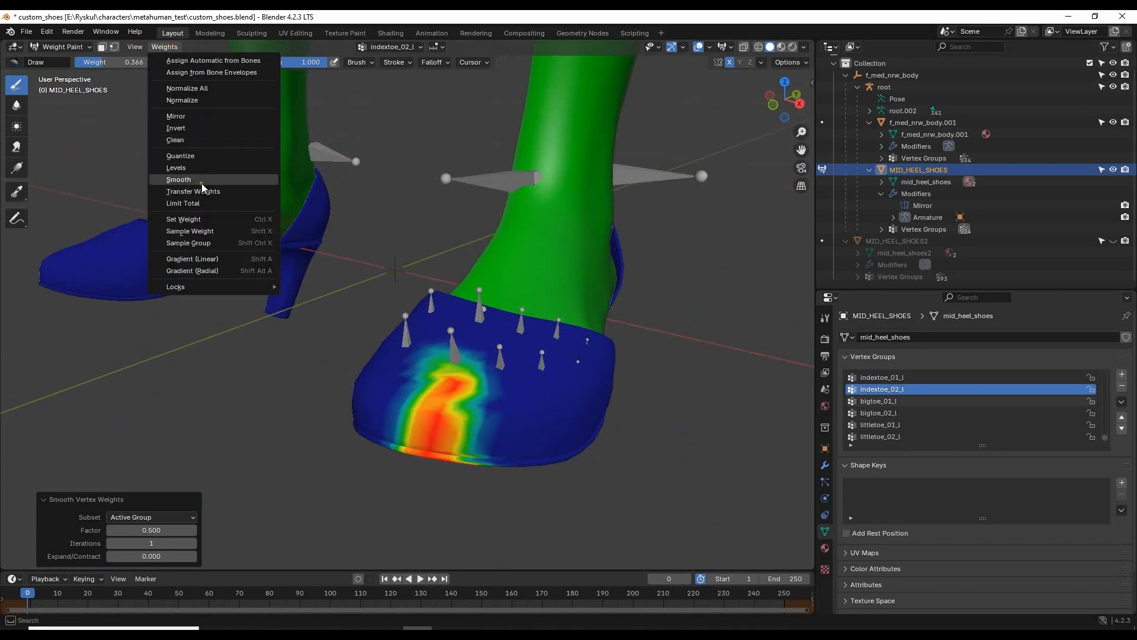
{"action": "left_click", "coordinate": [179, 179]}
{"action": "left_click", "coordinate": [164, 47]}
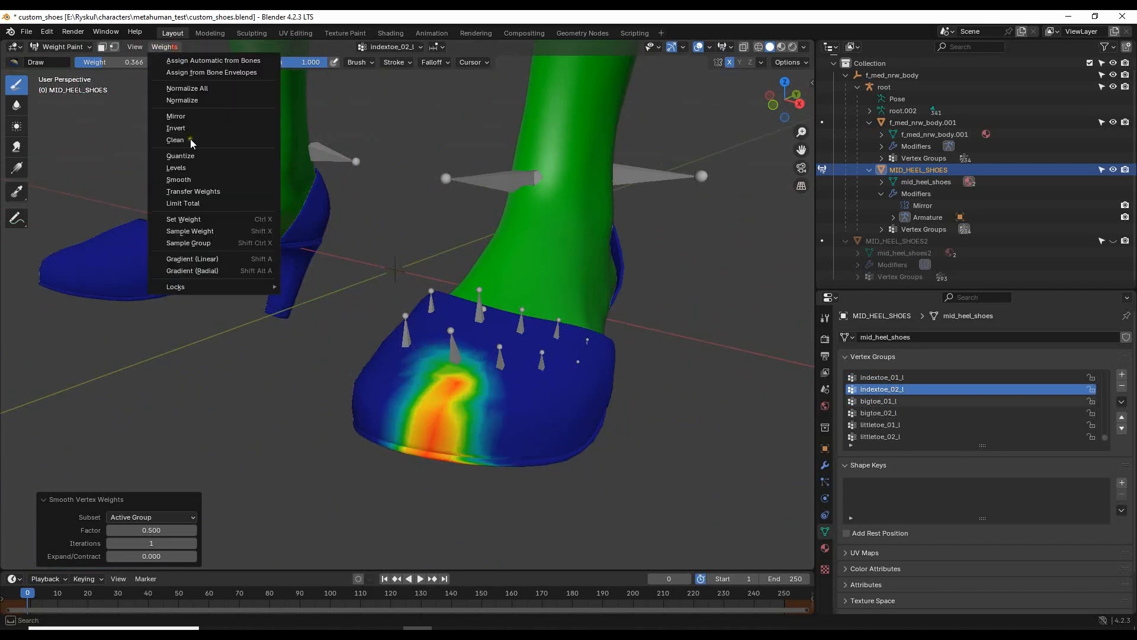
{"action": "left_click", "coordinate": [205, 180]}
- Make indextoe_01_l the active vertex group and smooth its weights on the shoe once
{"action": "scroll", "coordinate": [899, 392], "scroll_direction": "up", "scroll_amount": 1}
{"action": "left_click", "coordinate": [888, 389]}
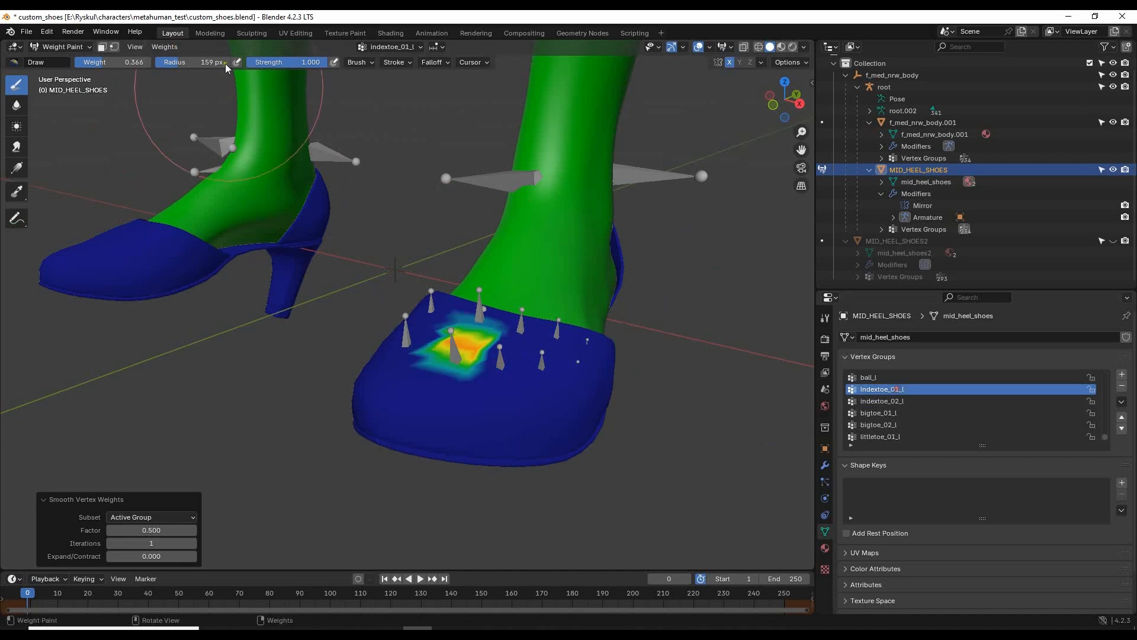
{"action": "left_click", "coordinate": [163, 47]}
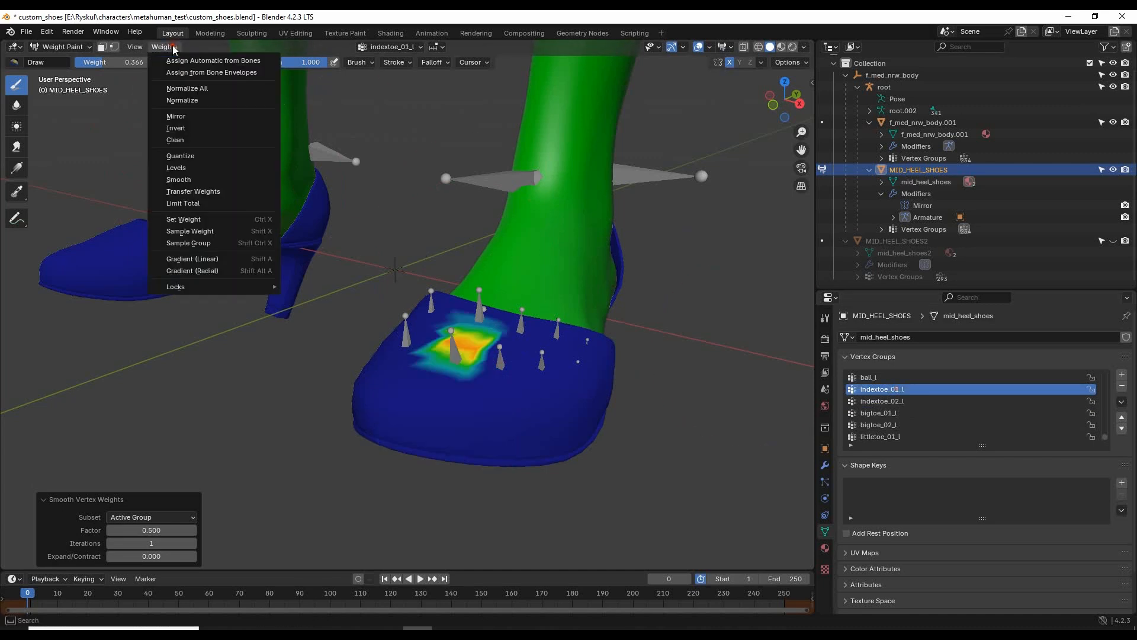
{"action": "left_click", "coordinate": [191, 179]}
- Compare the ball_l and foot_l weights on the shoe and smooth the foot_l vertex group twice
{"action": "scroll", "coordinate": [896, 402], "scroll_direction": "up", "scroll_amount": 1}
{"action": "left_click", "coordinate": [888, 389]}
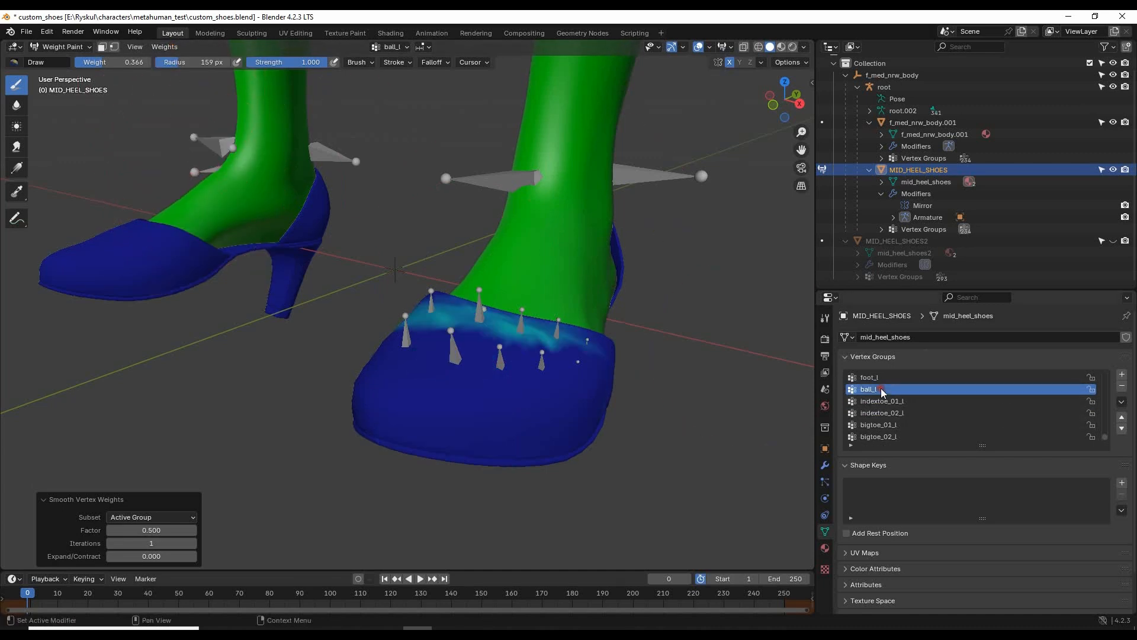
{"action": "middle_click_drag", "start_coordinate": [444, 406], "coordinate": [507, 396]}
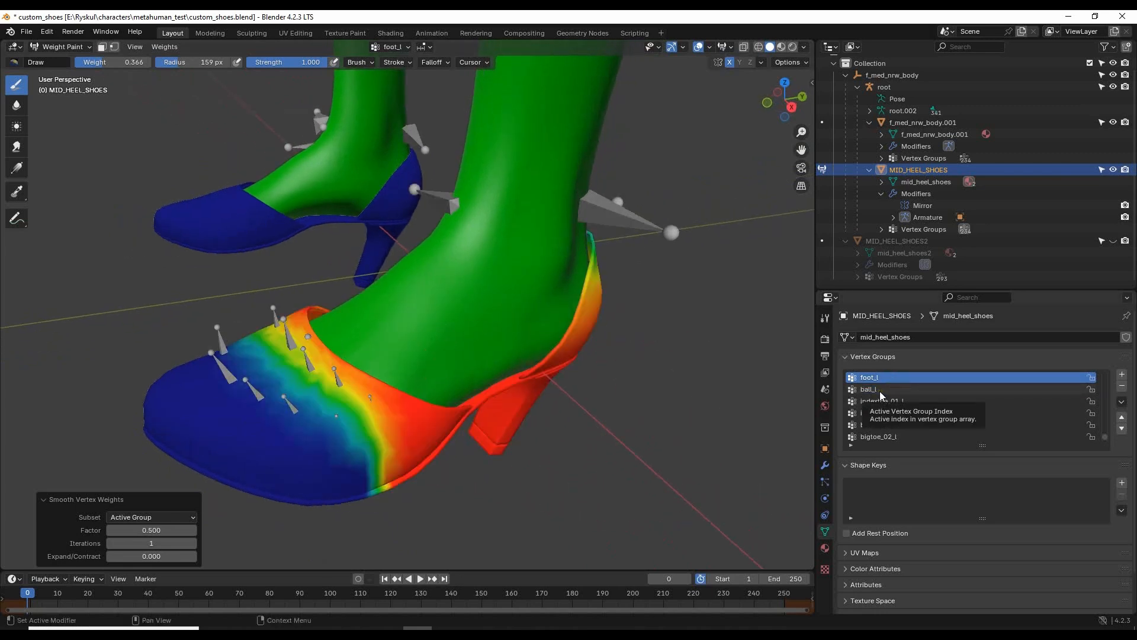
{"action": "left_click", "coordinate": [863, 391]}
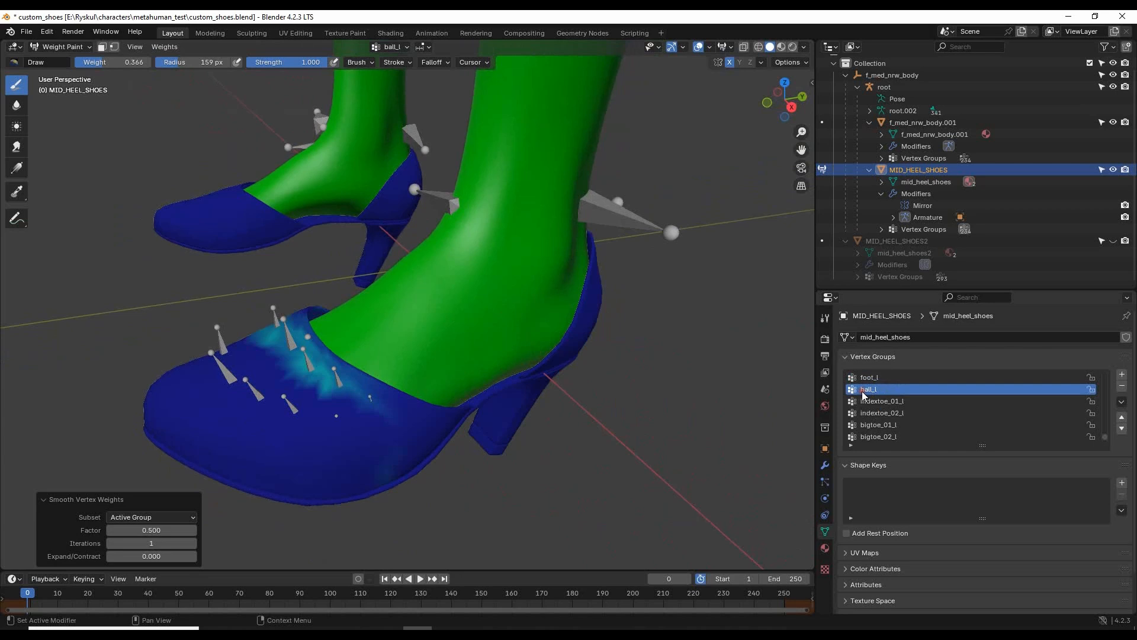
{"action": "left_click", "coordinate": [890, 377]}
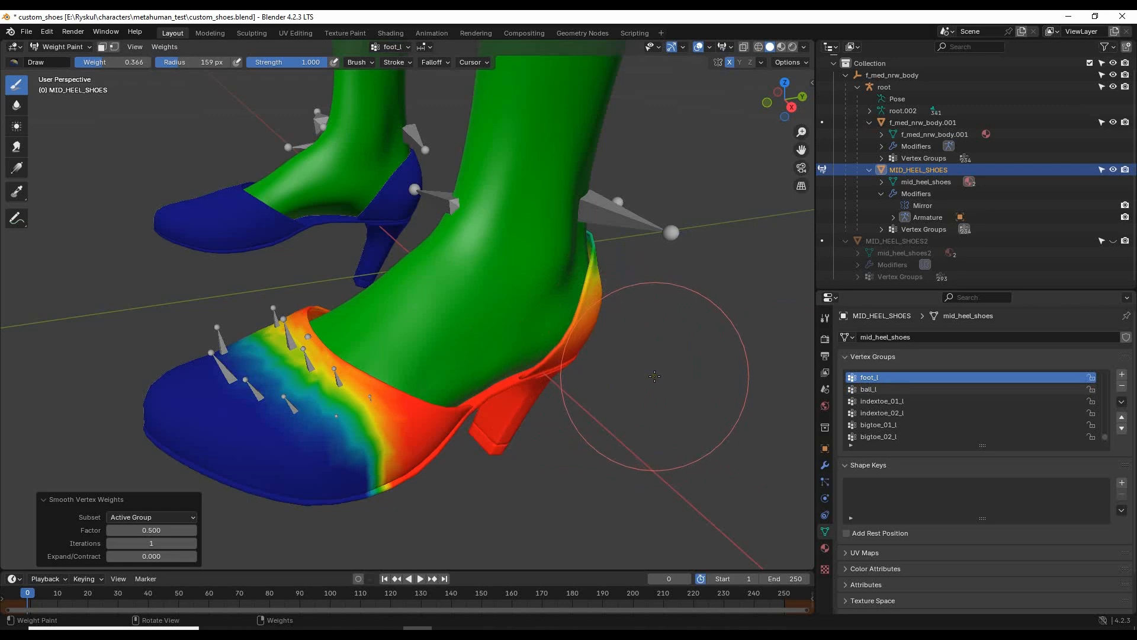
{"action": "middle_click_drag", "start_coordinate": [700, 378], "coordinate": [505, 304]}
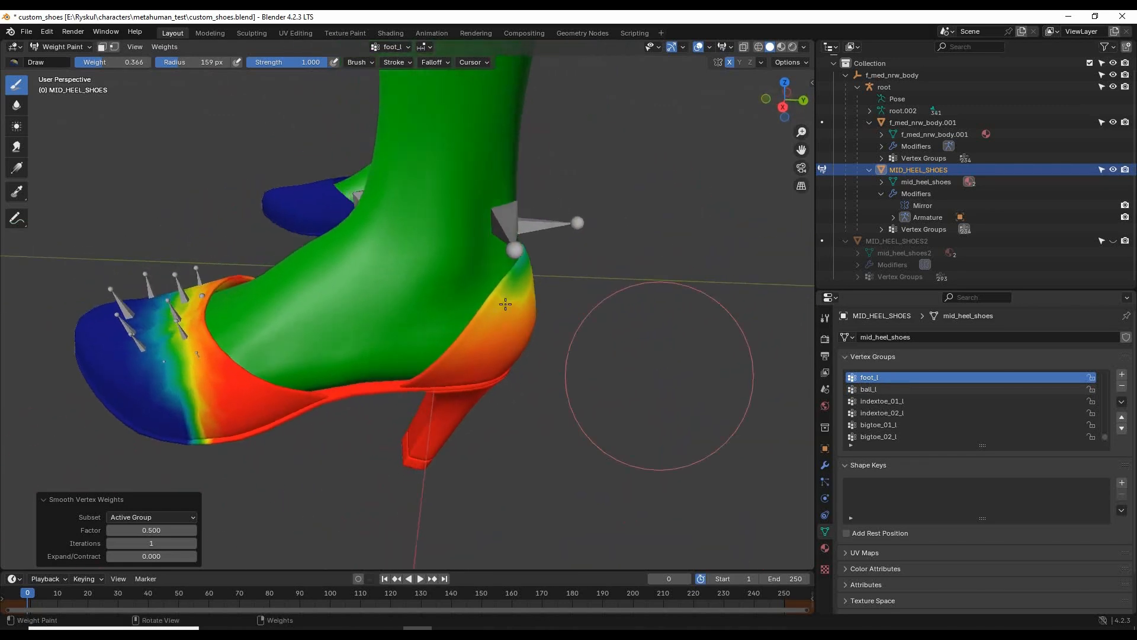
{"action": "left_click", "coordinate": [164, 46]}
{"action": "left_click", "coordinate": [178, 178]}
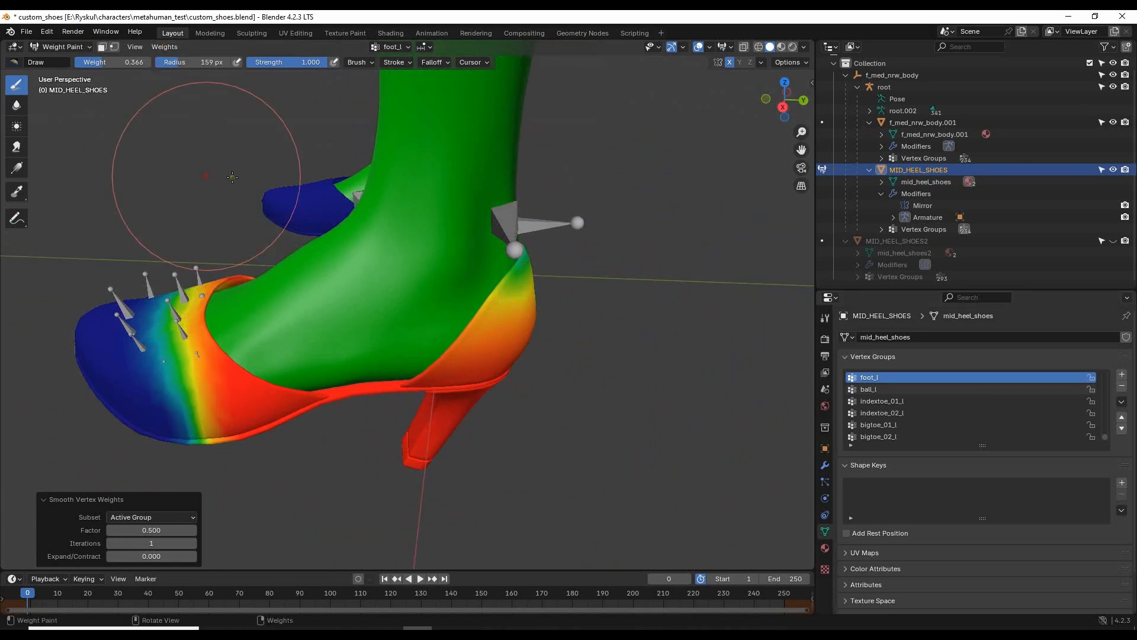
{"action": "left_click", "coordinate": [164, 46]}
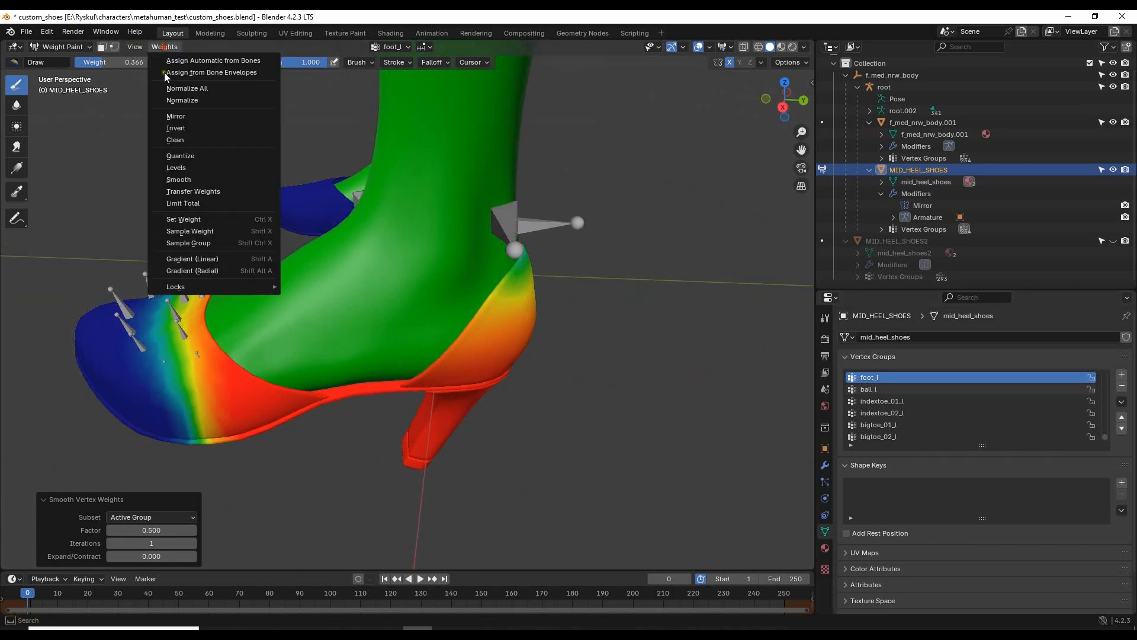
{"action": "left_click", "coordinate": [192, 179]}
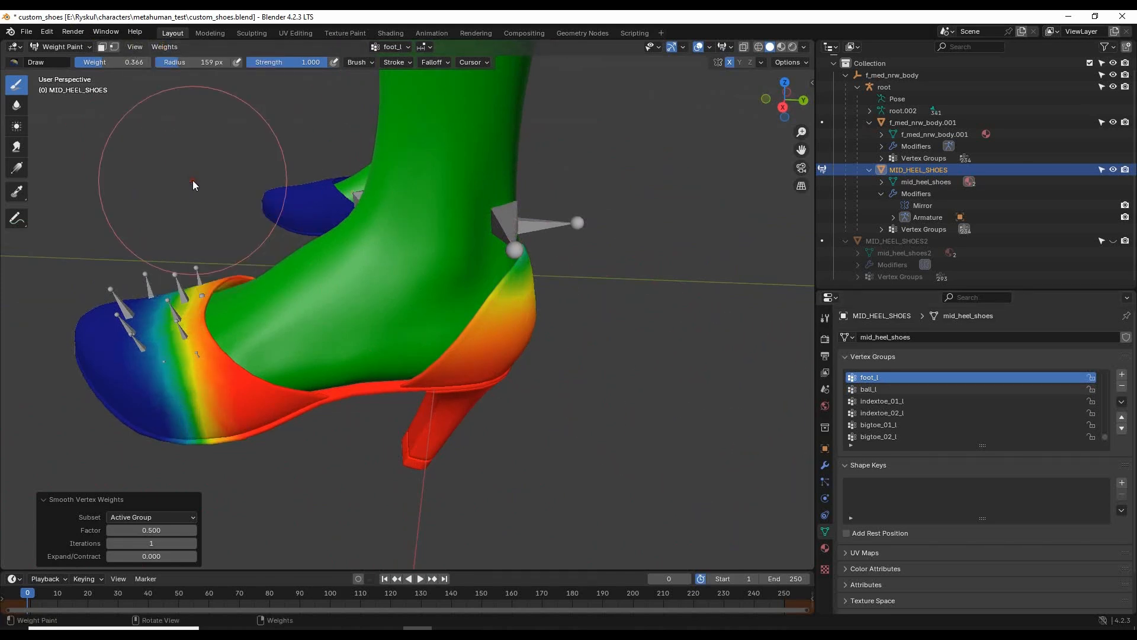
- Make ball_l the active vertex group and smooth its weights on the shoe once
{"action": "left_click", "coordinate": [875, 389]}
{"action": "left_click", "coordinate": [164, 46]}
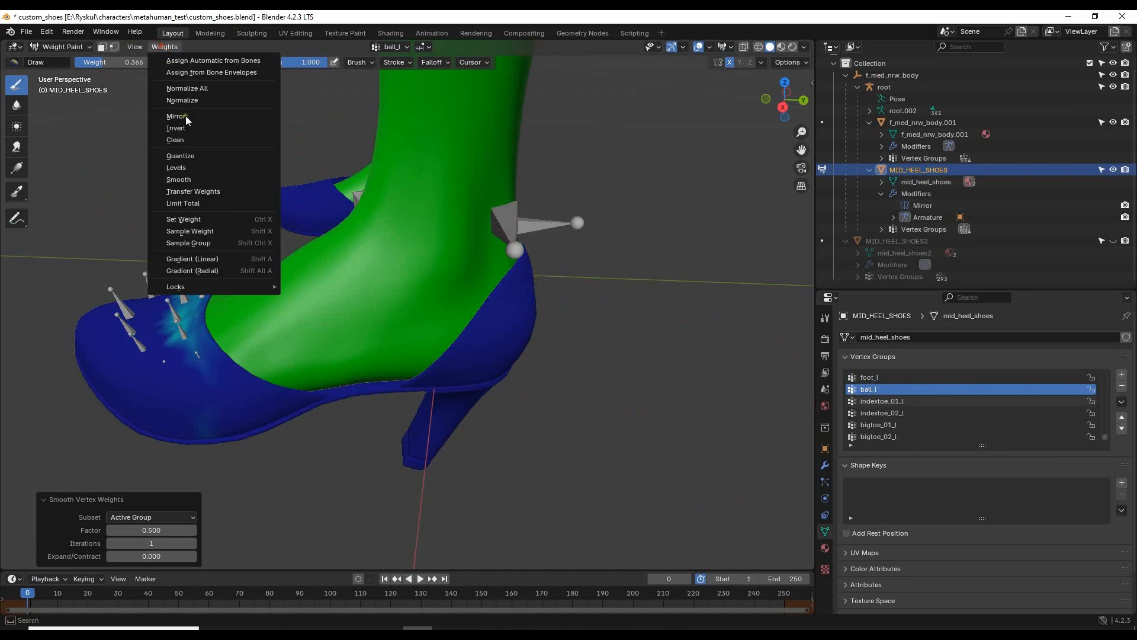
{"action": "left_click", "coordinate": [203, 178]}
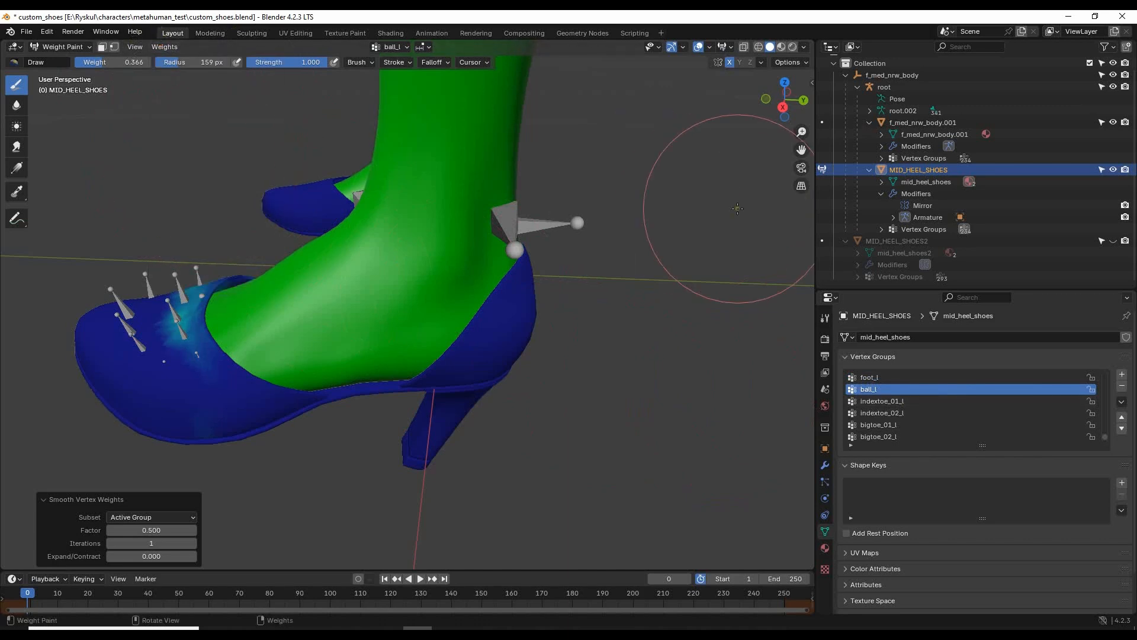
- Leave weight painting on the shoes and put the root armature into Pose Mode
{"action": "left_click", "coordinate": [84, 45]}
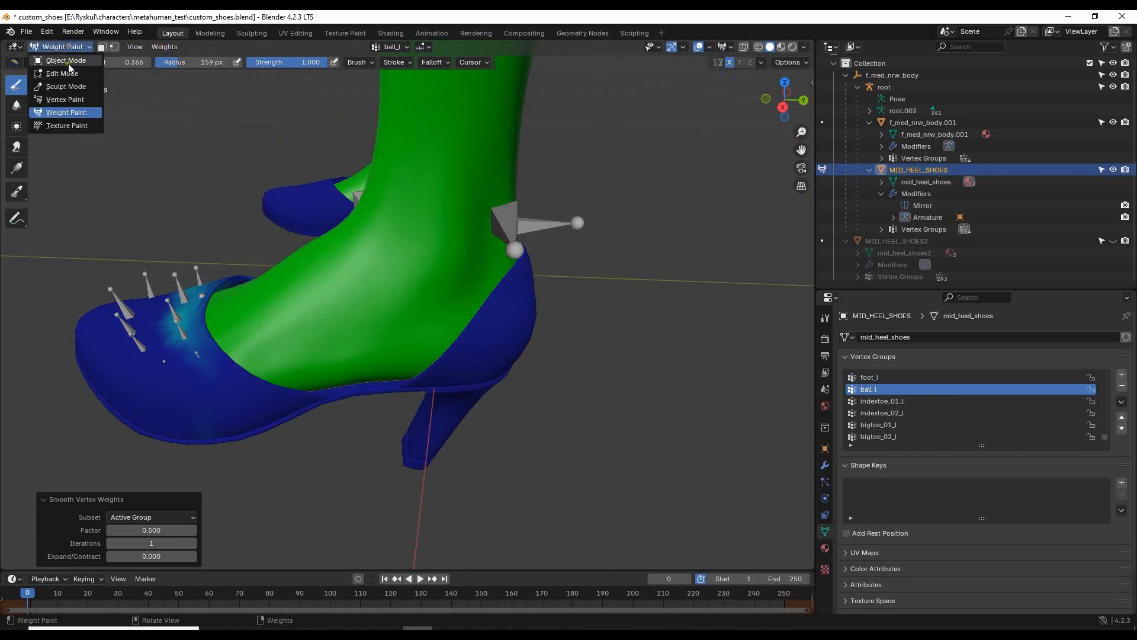
{"action": "left_click", "coordinate": [66, 60]}
{"action": "left_click", "coordinate": [671, 373]}
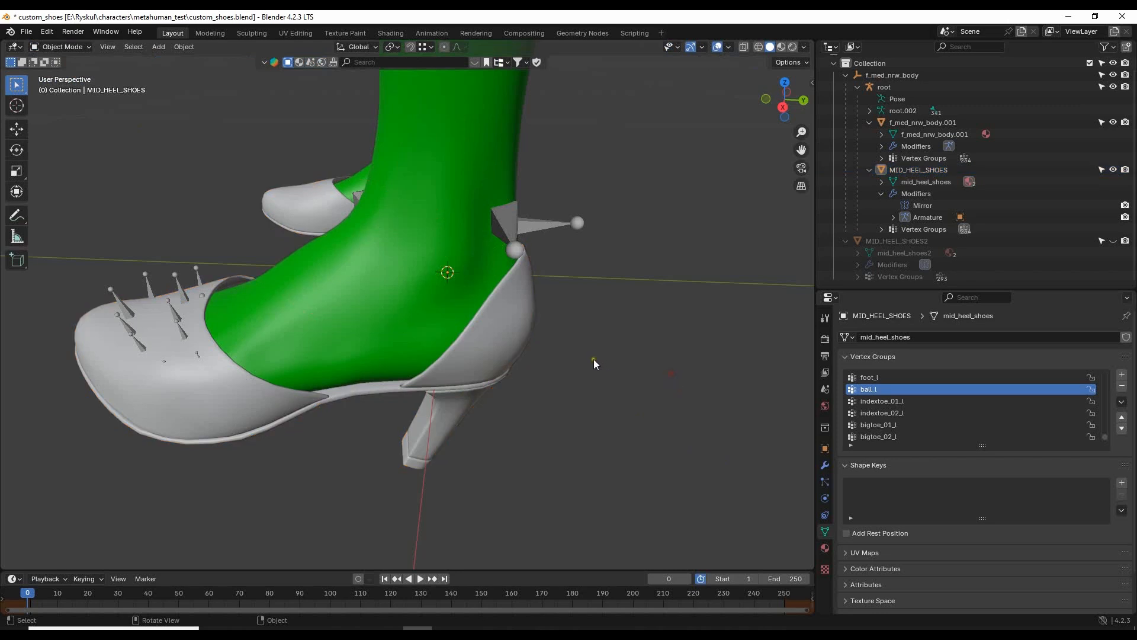
{"action": "mouse_move", "coordinate": [594, 359]}
{"action": "middle_mouse_down"}
{"action": "mouse_move", "coordinate": [563, 364]}
{"action": "mouse_move", "coordinate": [583, 387]}
{"action": "mouse_move", "coordinate": [577, 362]}
{"action": "mouse_move", "coordinate": [606, 361]}
{"action": "middle_mouse_up"}
{"action": "left_click", "coordinate": [575, 226]}
{"action": "left_click", "coordinate": [66, 47]}
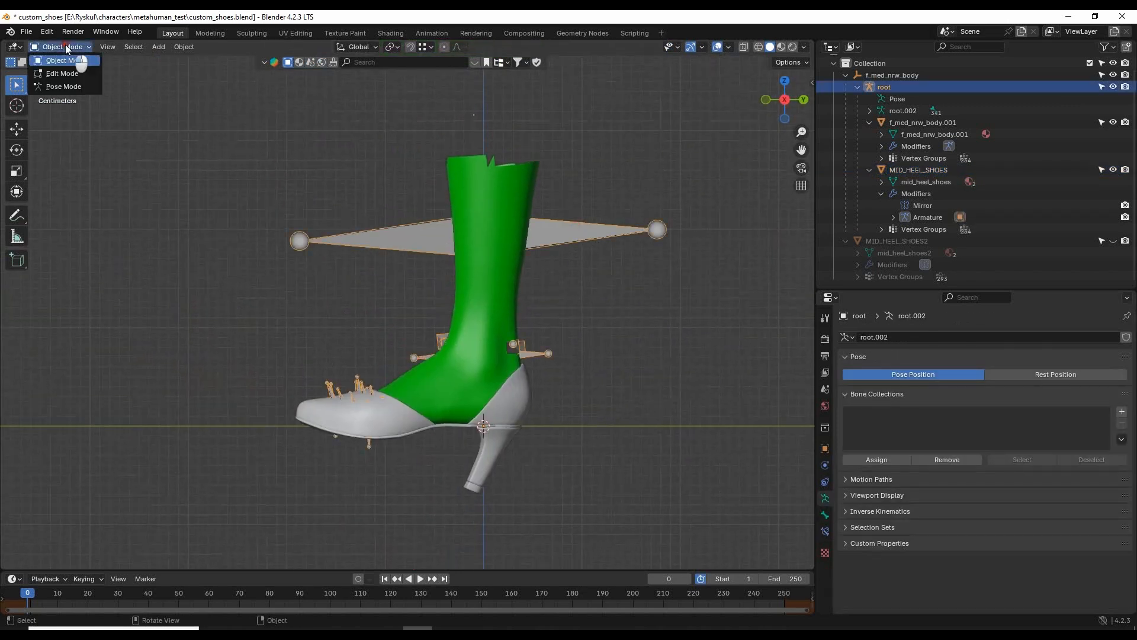
{"action": "left_click", "coordinate": [71, 87]}
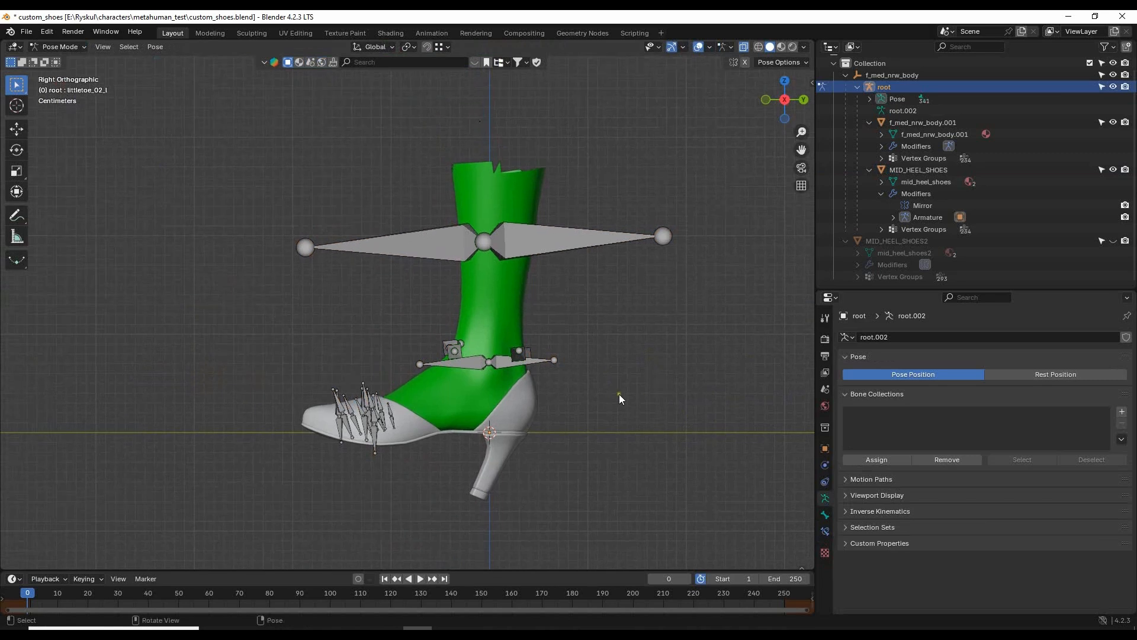
- Rotate the calf_l bone by about -30° in the right side view to swing the lower left leg
{"action": "scroll", "coordinate": [573, 354], "scroll_direction": "down", "scroll_amount": 3}
{"action": "scroll", "coordinate": [573, 355], "scroll_direction": "down", "scroll_amount": 2}
{"action": "middle_click_drag", "start_coordinate": [481, 220], "coordinate": [481, 234], "text": "shift"}
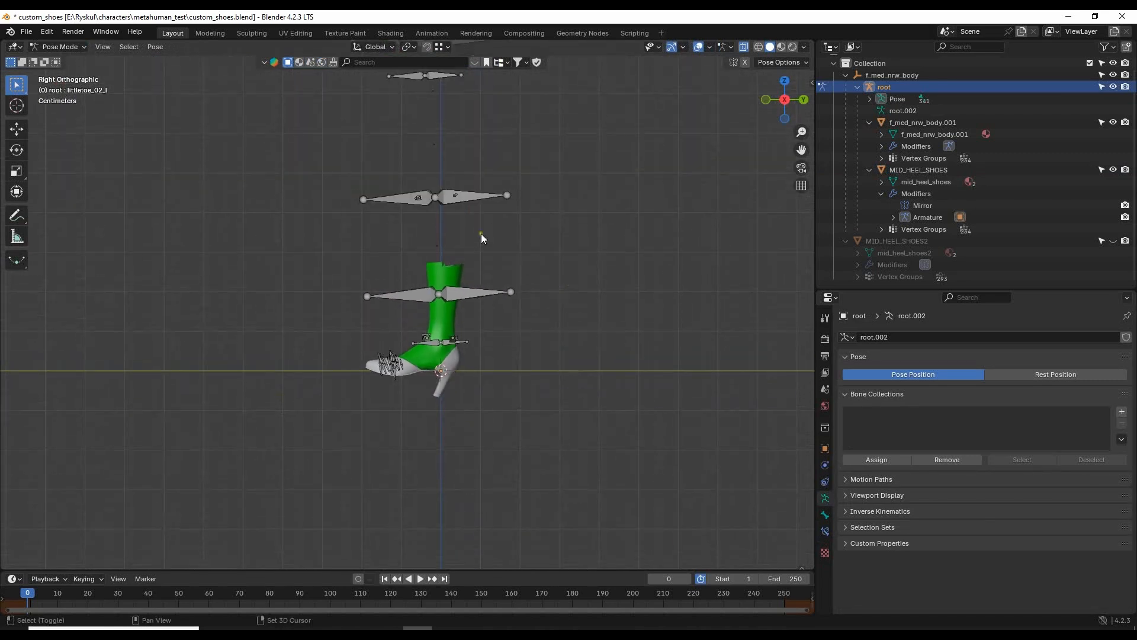
{"action": "left_click", "coordinate": [503, 208]}
{"action": "scroll", "coordinate": [644, 244], "scroll_direction": "up", "scroll_amount": 1}
{"action": "scroll", "coordinate": [597, 332], "scroll_direction": "up", "scroll_amount": 1}
{"action": "key", "text": "r"}
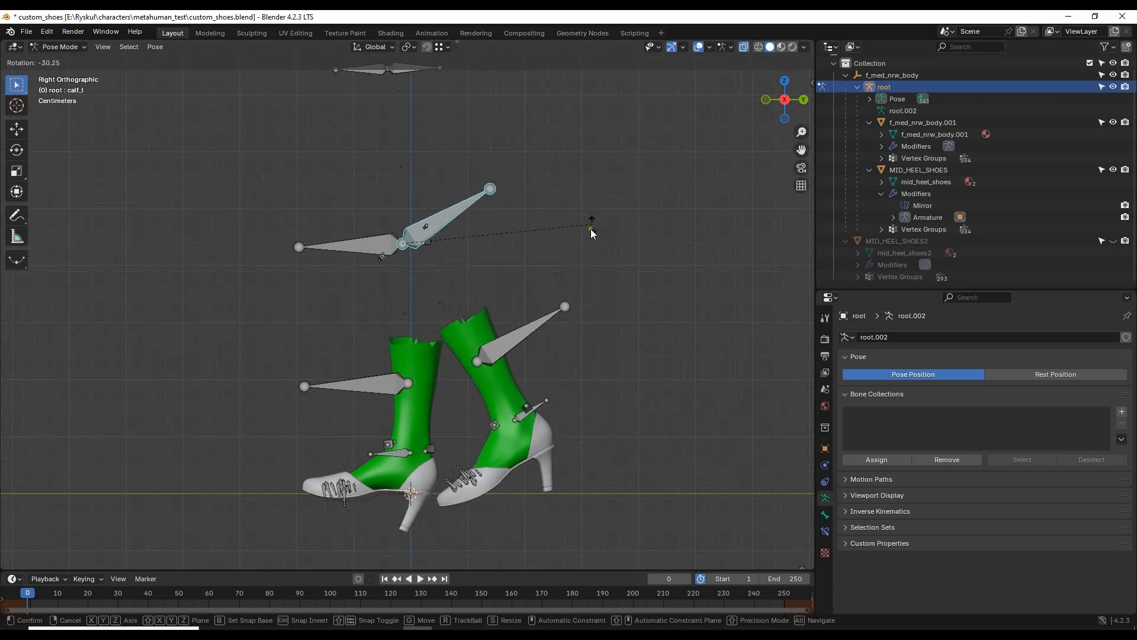
{"action": "left_click", "coordinate": [588, 236]}
- Rotate the foot_l bone by about -40.6° to point the left shoe downward
{"action": "middle_click_drag", "start_coordinate": [507, 513], "coordinate": [626, 347]}
{"action": "left_click", "coordinate": [531, 299]}
{"action": "key", "text": "r"}
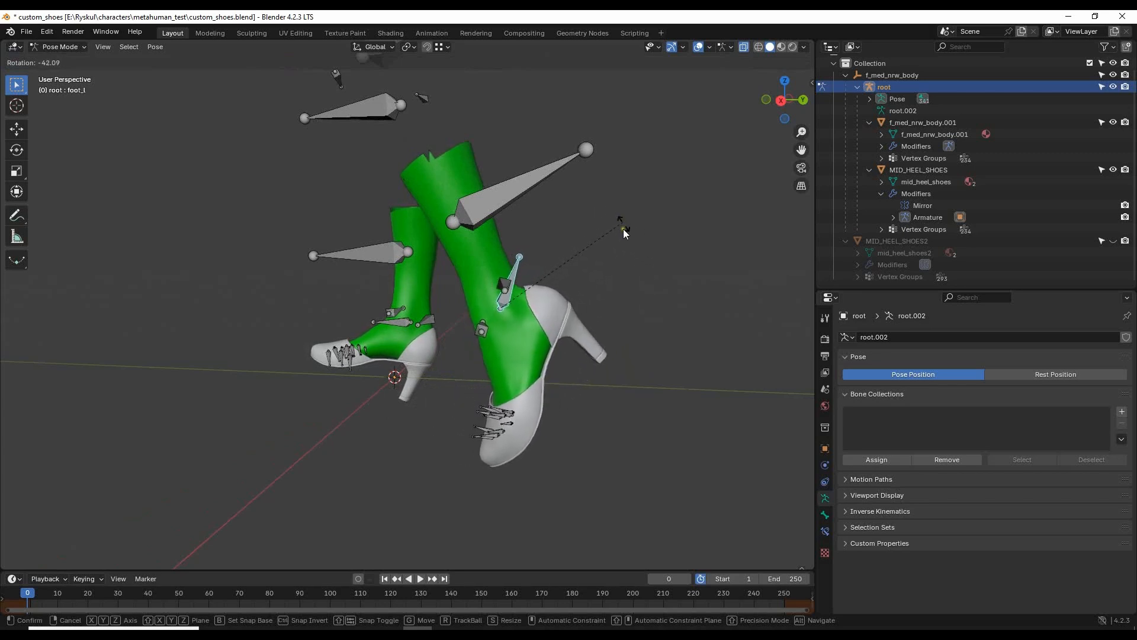
{"action": "left_click", "coordinate": [623, 227]}
- Select ball_l together with all the left toe bones and rotate them 42.6° in the right side view
{"action": "middle_click_drag", "start_coordinate": [552, 447], "coordinate": [518, 350], "text": "shift"}
{"action": "scroll", "coordinate": [517, 350], "scroll_direction": "up", "scroll_amount": 3}
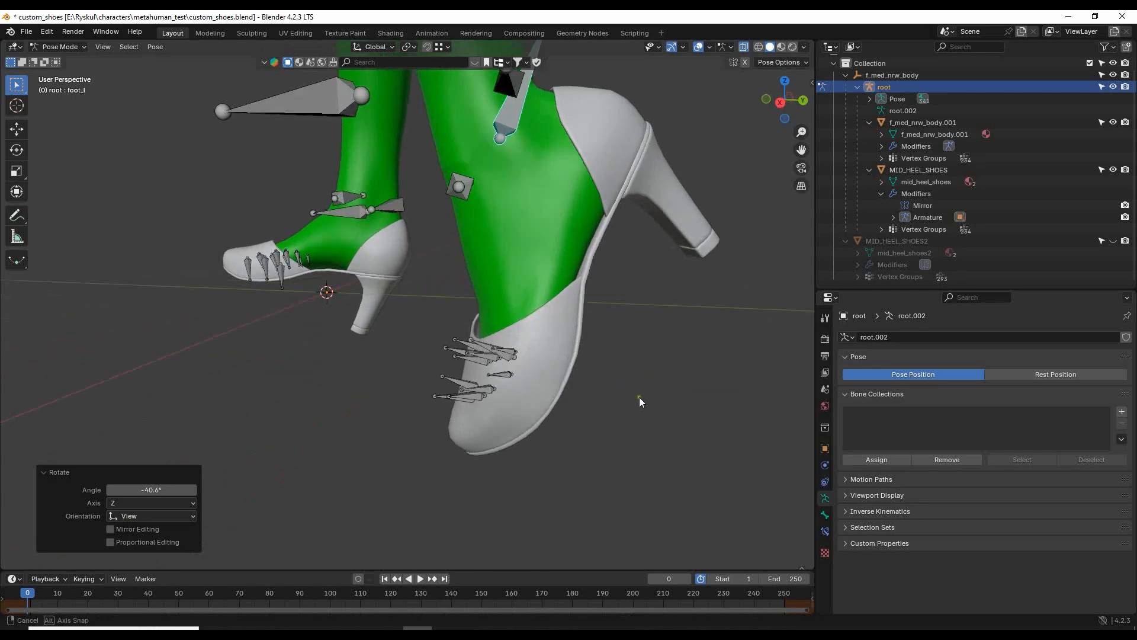
{"action": "middle_click_drag", "start_coordinate": [639, 397], "coordinate": [672, 340]}
{"action": "middle_click_drag", "start_coordinate": [571, 303], "coordinate": [669, 323]}
{"action": "middle_click_drag", "start_coordinate": [669, 323], "coordinate": [407, 303], "text": "shift"}
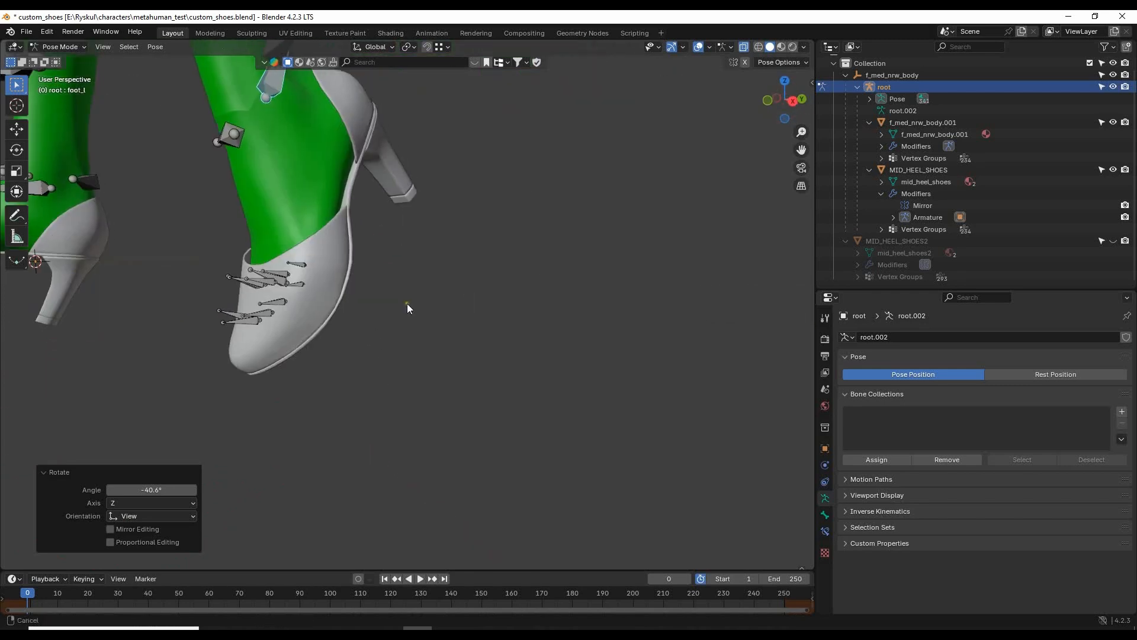
{"action": "scroll", "coordinate": [227, 267], "scroll_direction": "up", "scroll_amount": 3}
{"action": "middle_click_drag", "start_coordinate": [226, 267], "coordinate": [545, 332], "text": "shift"}
{"action": "middle_click_drag", "start_coordinate": [545, 331], "coordinate": [606, 357]}
{"action": "left_click", "coordinate": [593, 357]}
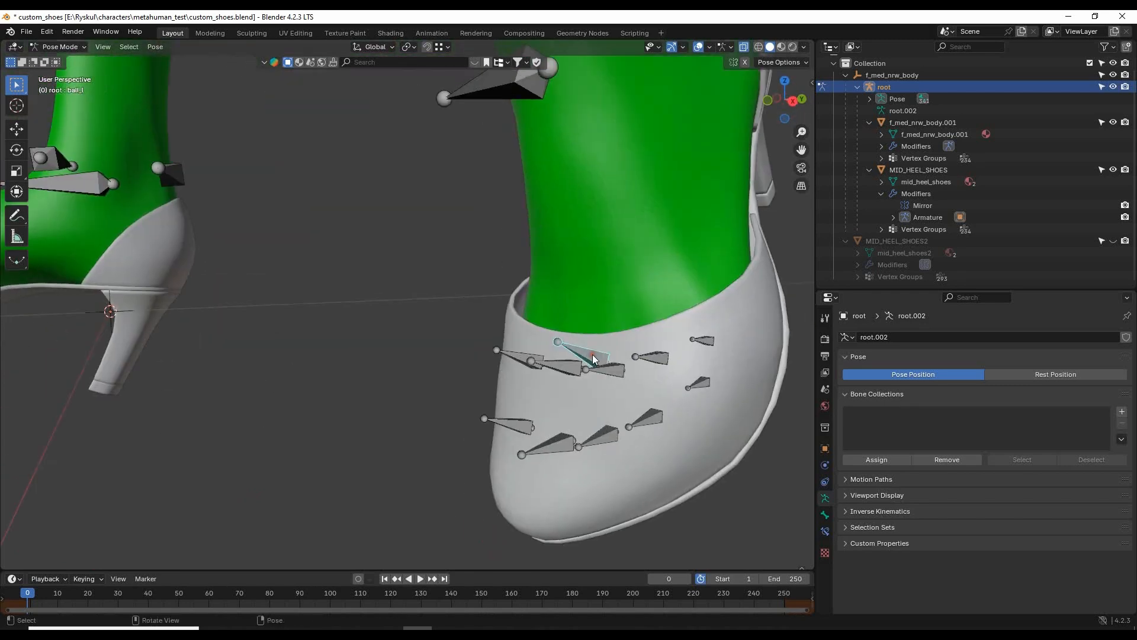
{"action": "left_click", "coordinate": [504, 353], "text": "shift"}
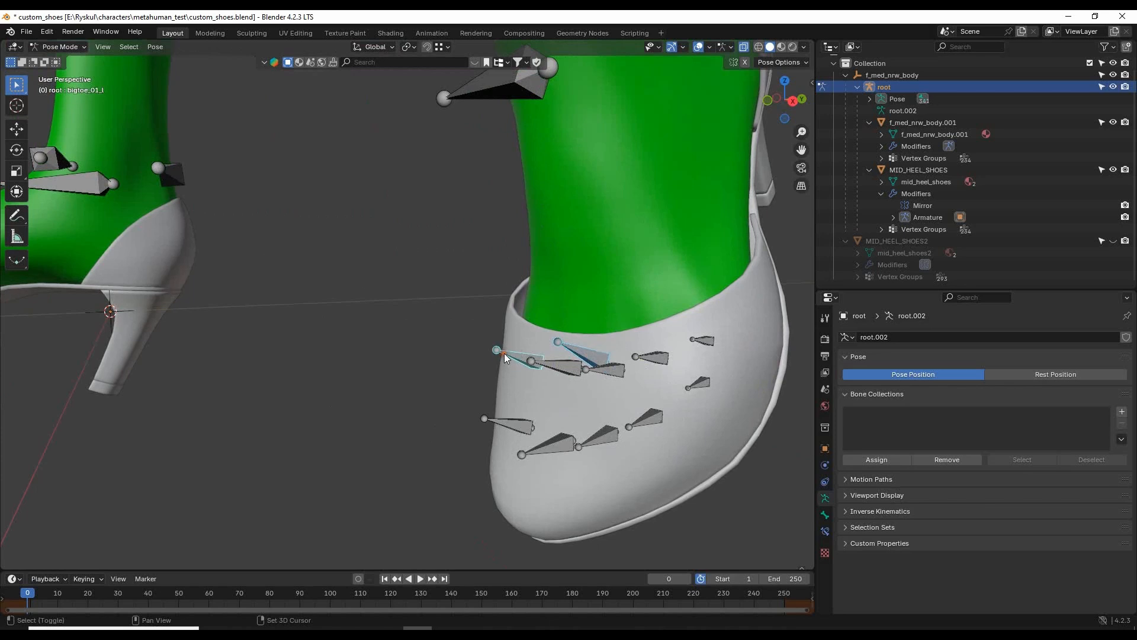
{"action": "left_click", "coordinate": [565, 371], "text": "shift"}
{"action": "left_click", "coordinate": [607, 371], "text": "shift"}
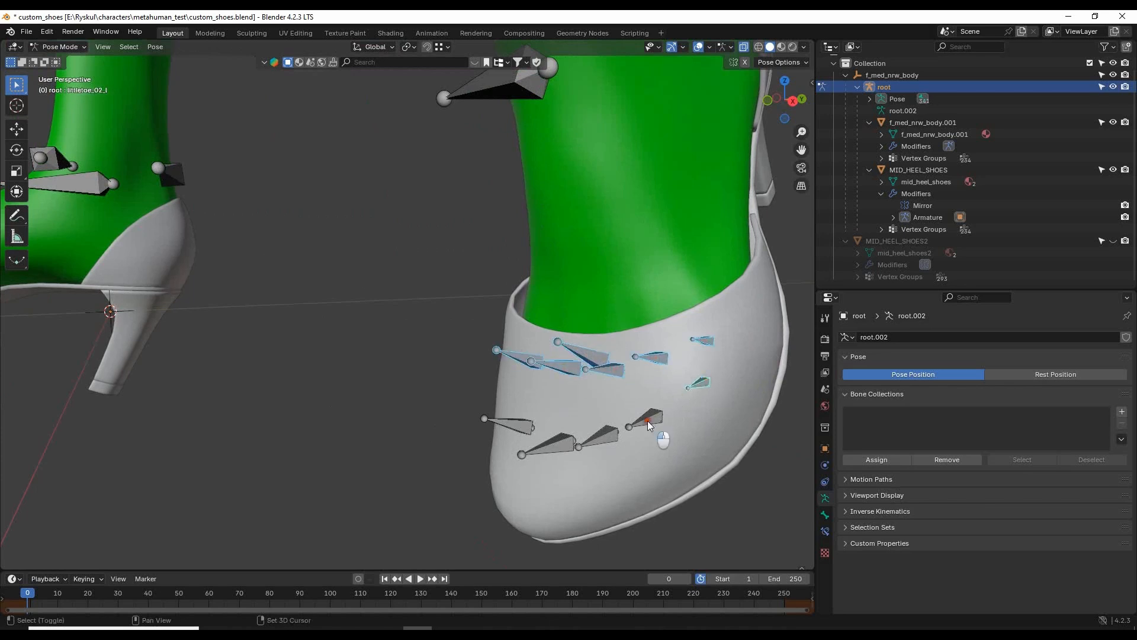
{"action": "left_click", "coordinate": [514, 421], "text": "shift"}
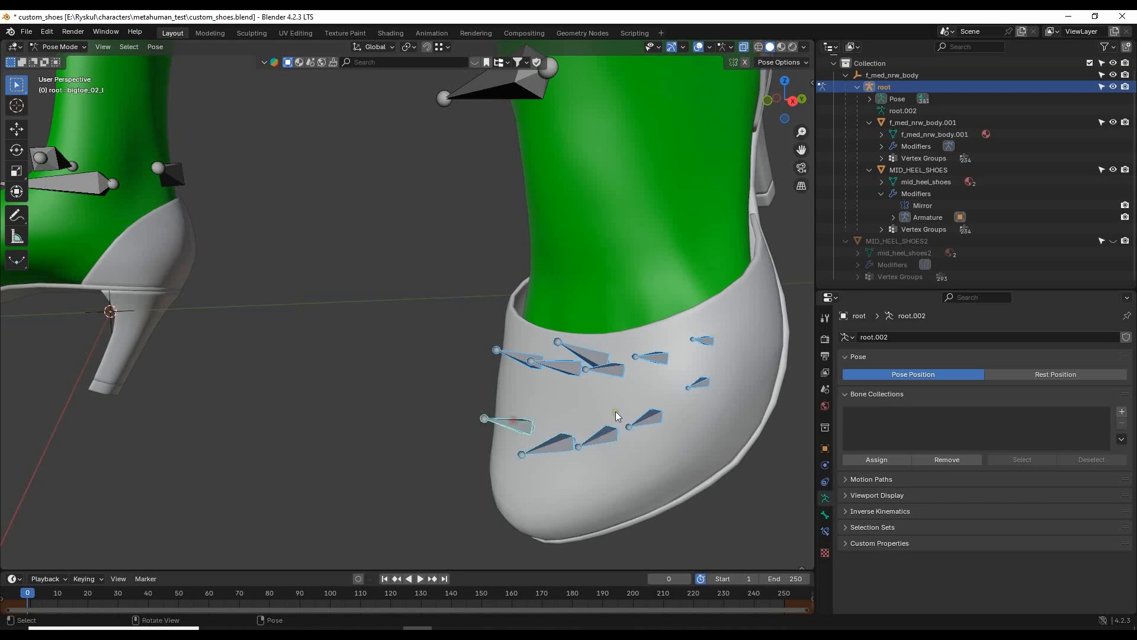
{"action": "middle_click_drag", "start_coordinate": [616, 411], "coordinate": [514, 387]}
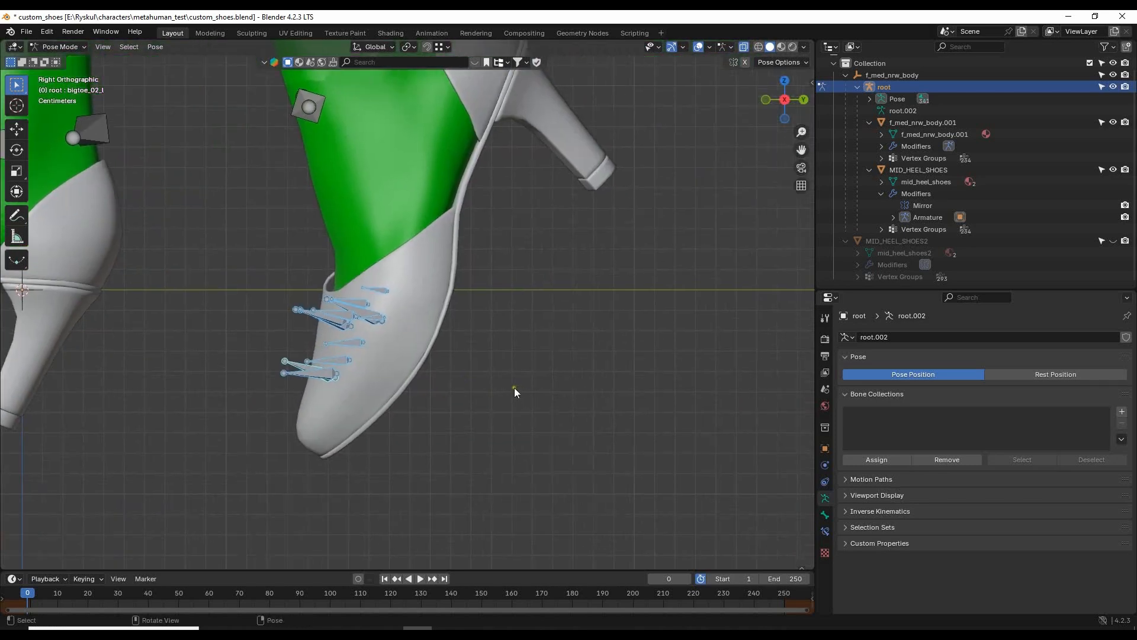
{"action": "key", "text": "r"}
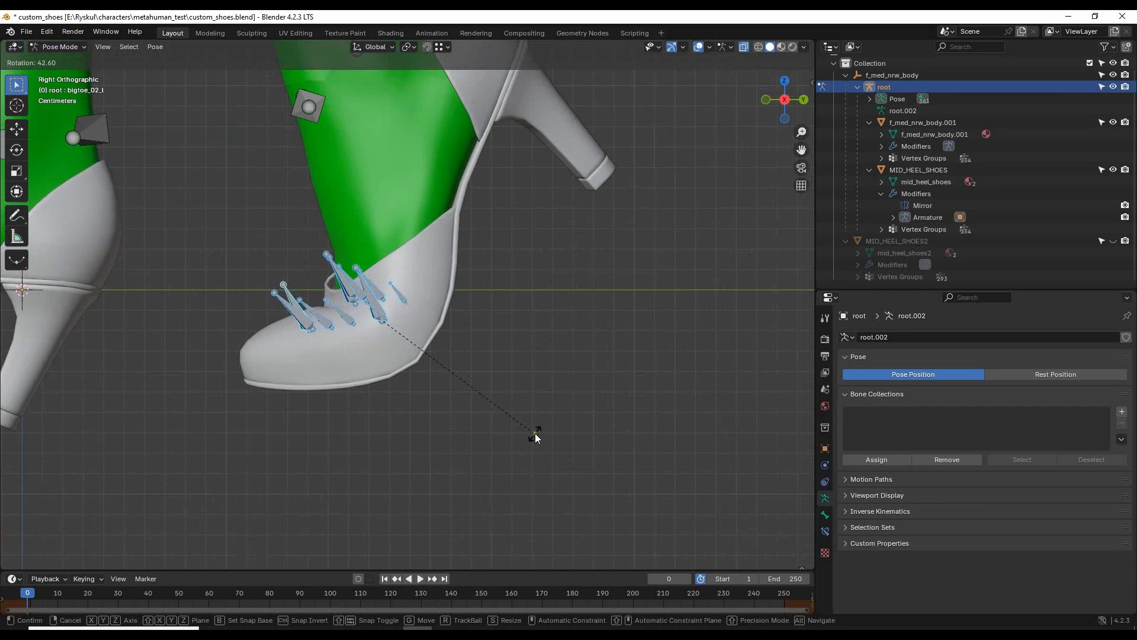
{"action": "left_click", "coordinate": [536, 435]}
- Examine how the left shoe's toe area deforms around the bend at the ball of the foot
{"action": "scroll", "coordinate": [525, 350], "scroll_direction": "down", "scroll_amount": 2}
{"action": "middle_click_drag", "start_coordinate": [524, 349], "coordinate": [425, 472]}
{"action": "scroll", "coordinate": [425, 472], "scroll_direction": "up", "scroll_amount": 5}
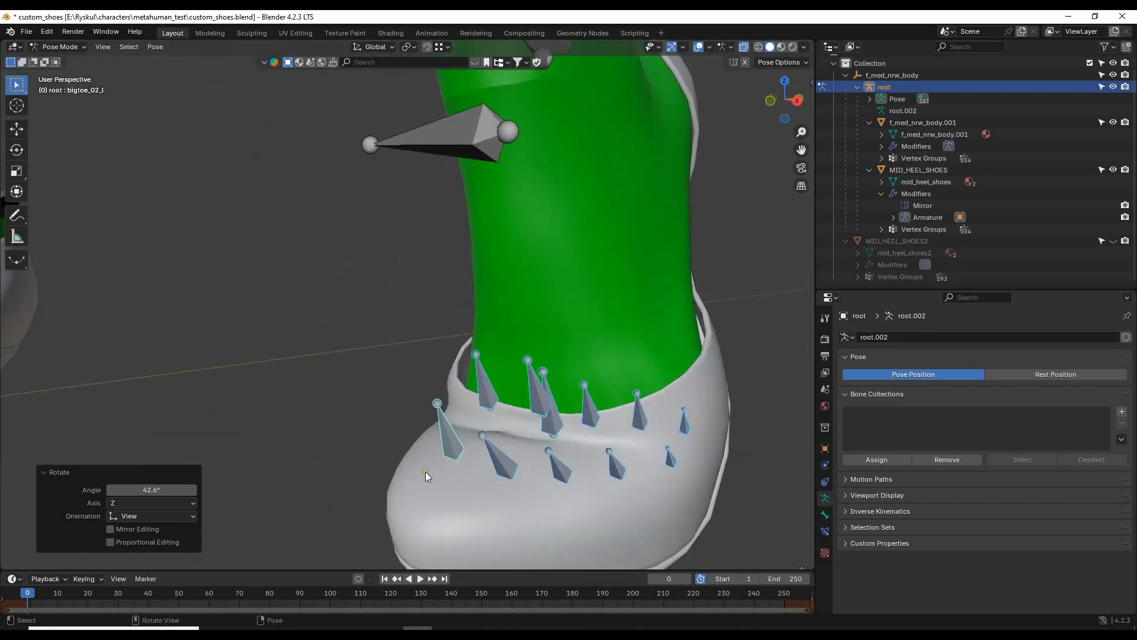
{"action": "middle_click_drag", "start_coordinate": [652, 422], "coordinate": [468, 265], "text": "shift"}
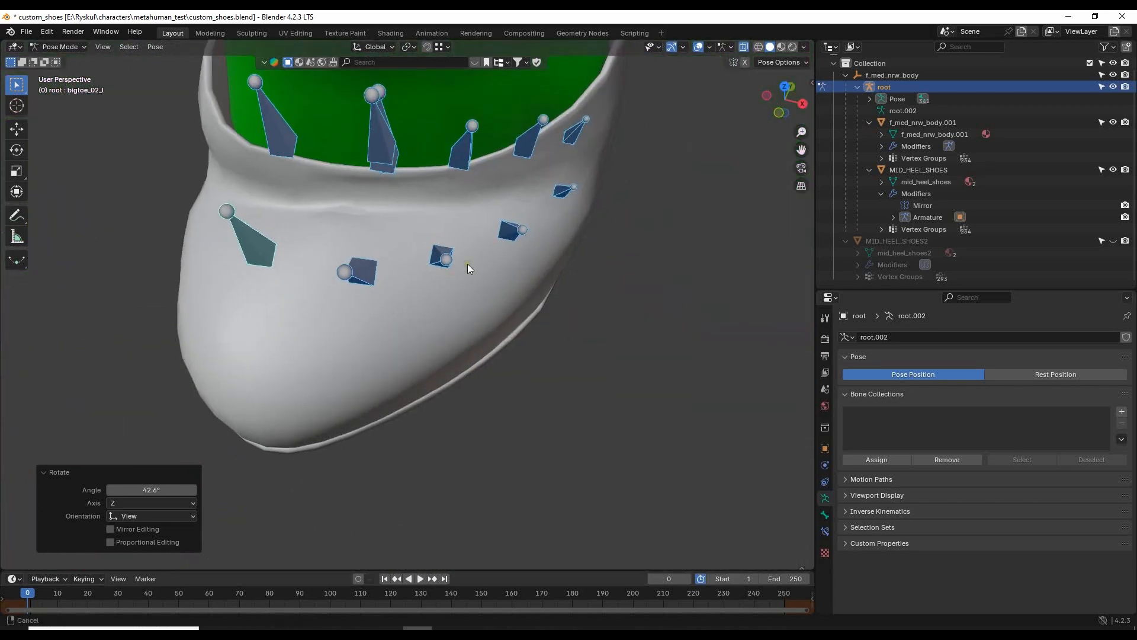
{"action": "middle_click_drag", "start_coordinate": [353, 246], "coordinate": [380, 357]}
{"action": "middle_click_drag", "start_coordinate": [308, 358], "coordinate": [415, 382], "text": "shift"}
{"action": "scroll", "coordinate": [481, 386], "scroll_direction": "up", "scroll_amount": 2}
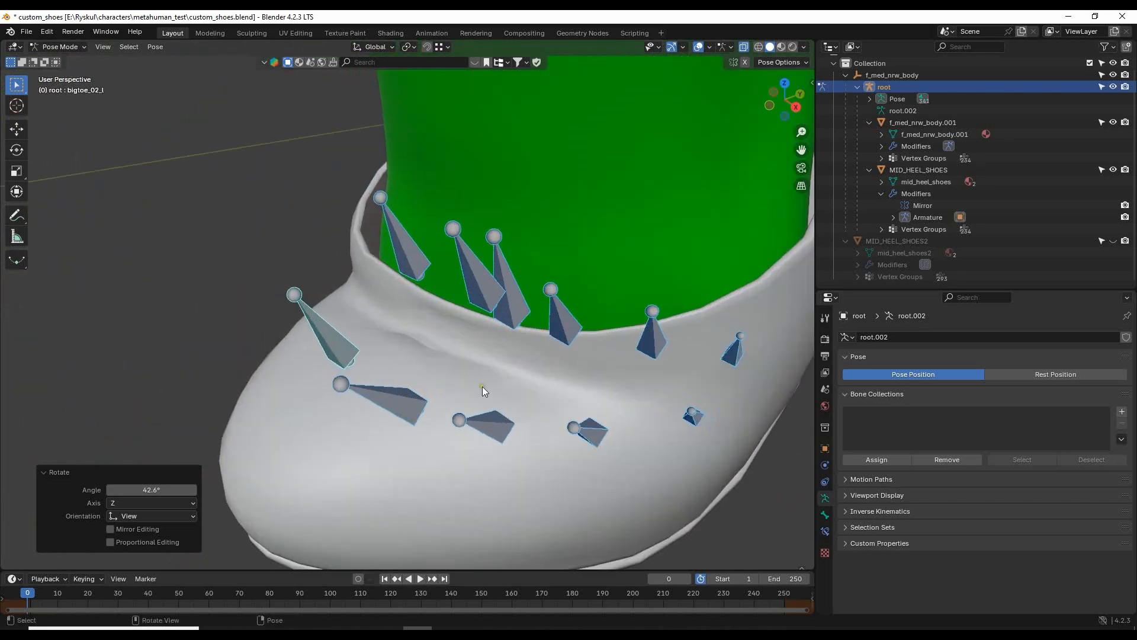
{"action": "left_click", "coordinate": [495, 366]}
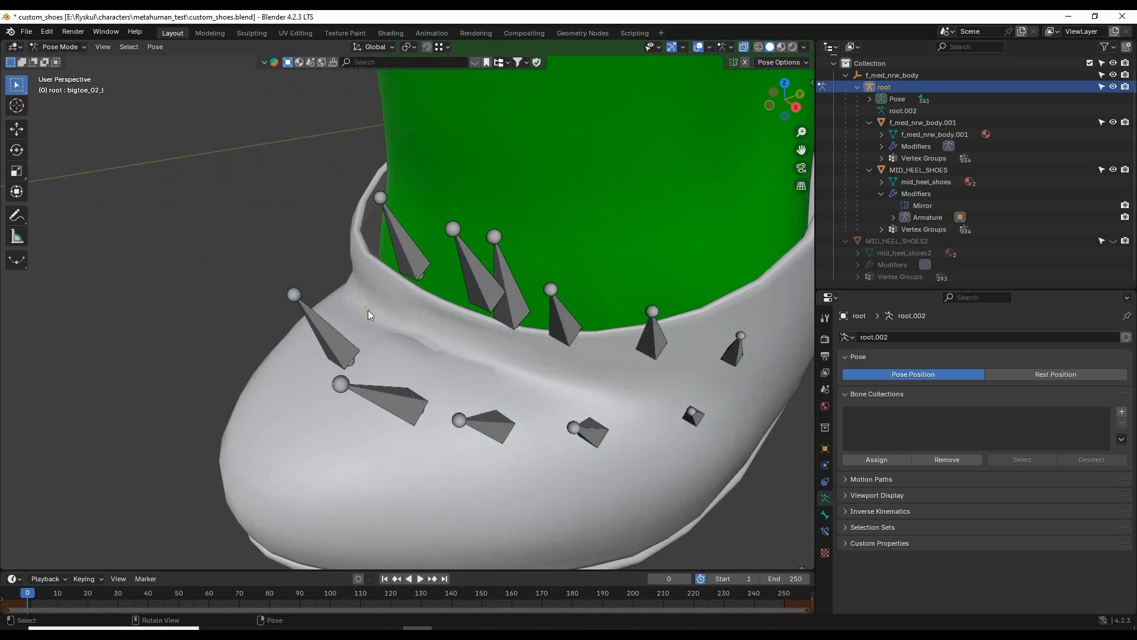
{"action": "middle_click_drag", "start_coordinate": [547, 410], "coordinate": [523, 314], "text": "shift"}
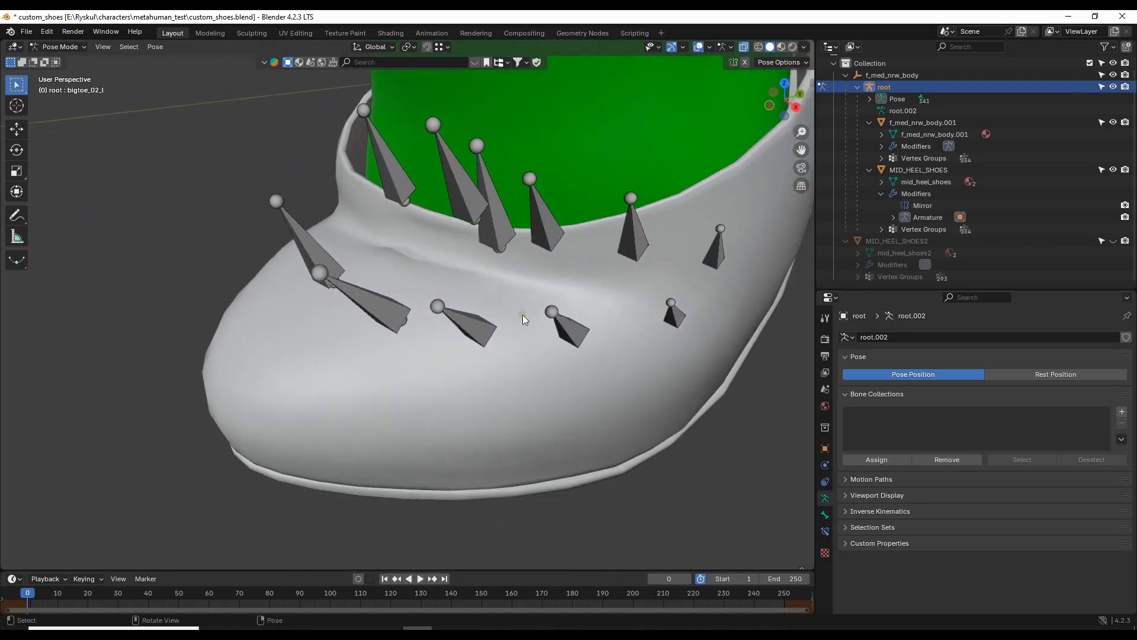
- Return the armature to Object Mode and open MID_HEEL_SHOES in Weight Paint mode
{"action": "left_click", "coordinate": [61, 47]}
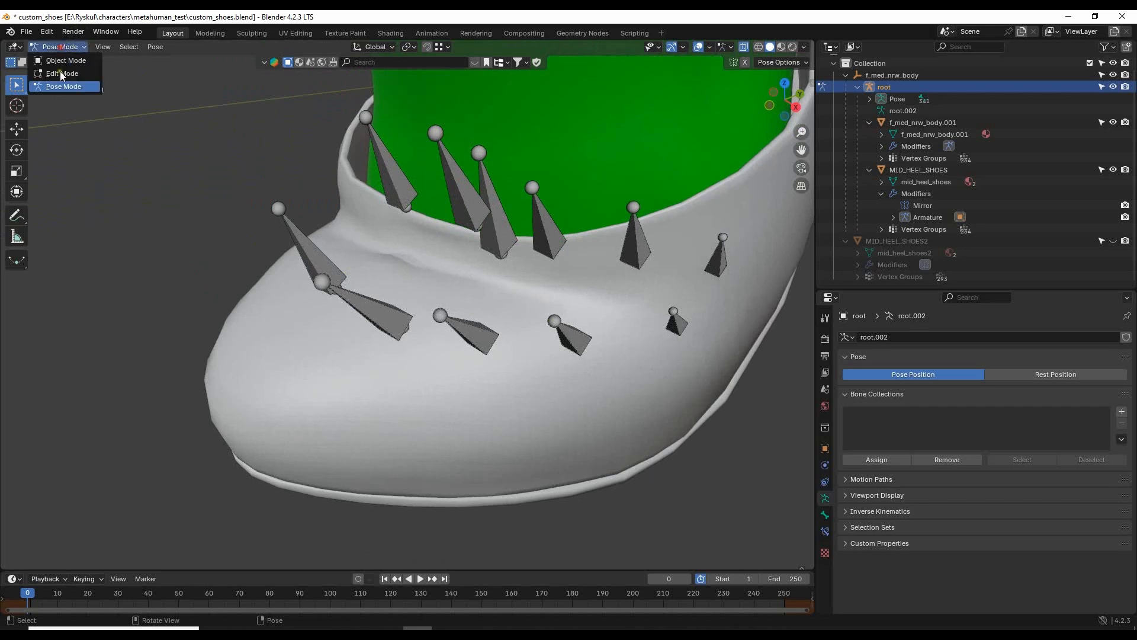
{"action": "left_click", "coordinate": [66, 61]}
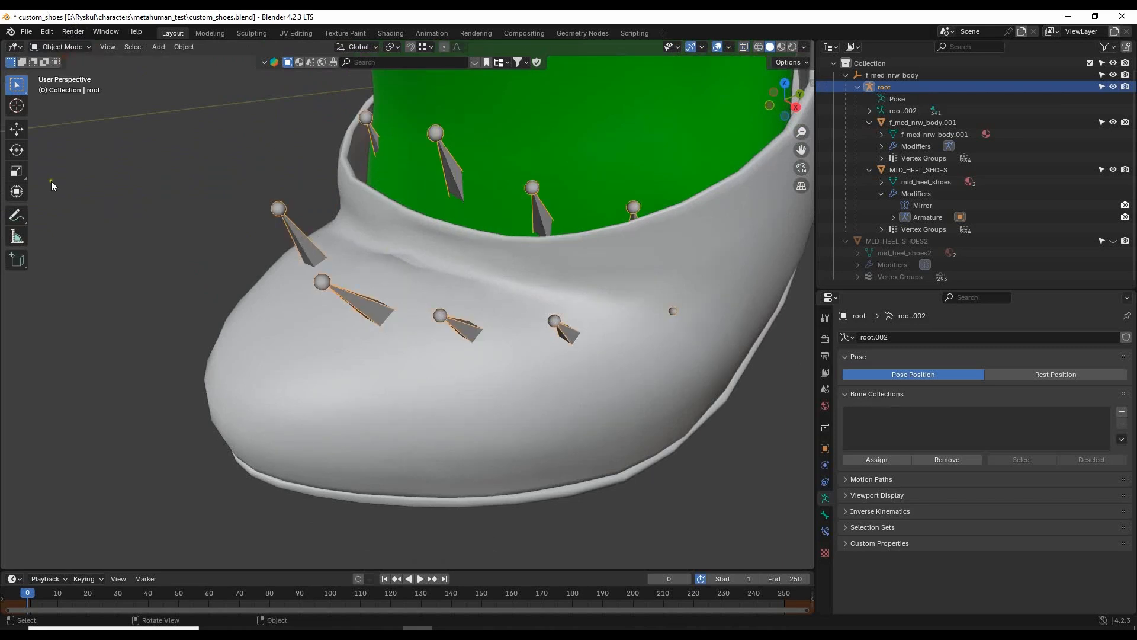
{"action": "middle_click_drag", "start_coordinate": [164, 186], "coordinate": [170, 220], "text": "shift"}
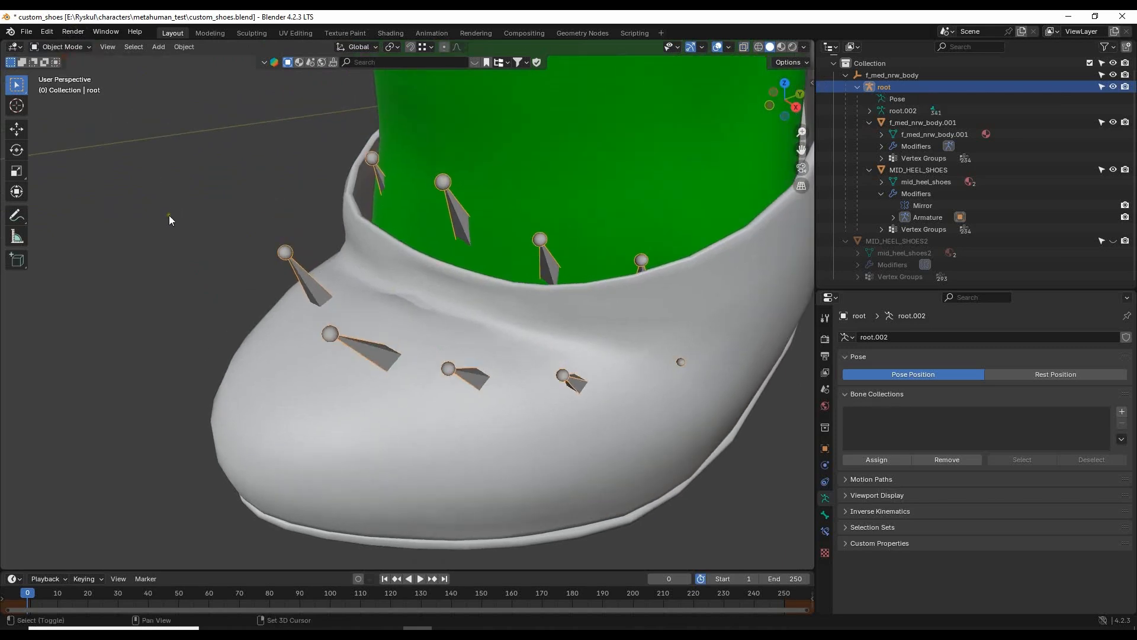
{"action": "left_click", "coordinate": [493, 310]}
{"action": "left_click", "coordinate": [75, 48]}
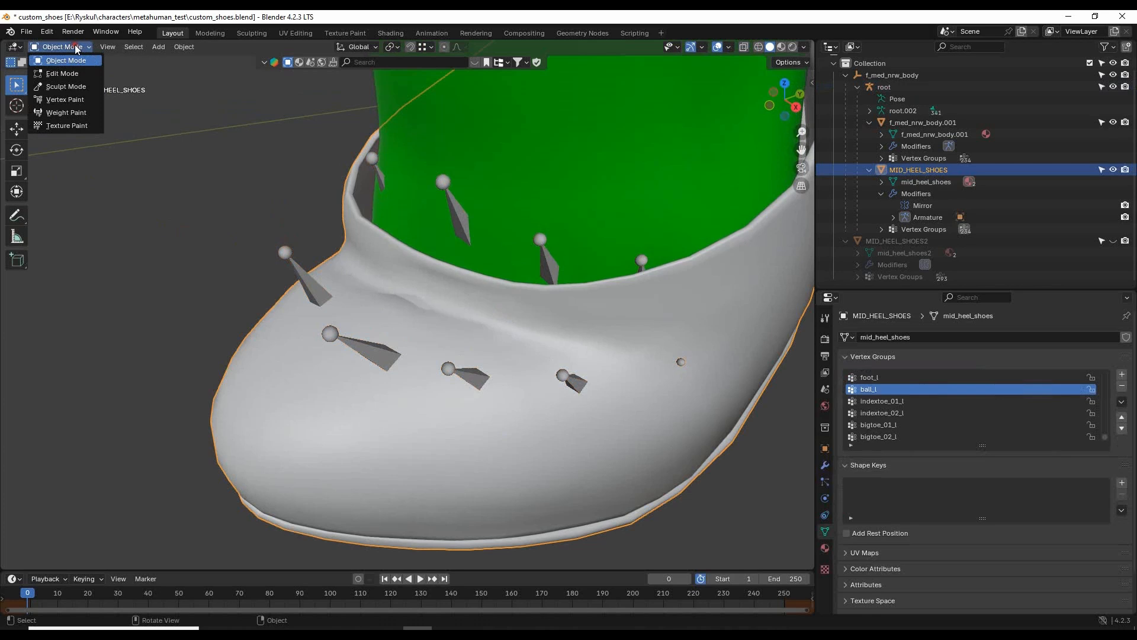
{"action": "left_click", "coordinate": [66, 113]}
{"action": "scroll", "coordinate": [419, 379], "scroll_direction": "up", "scroll_amount": 5}
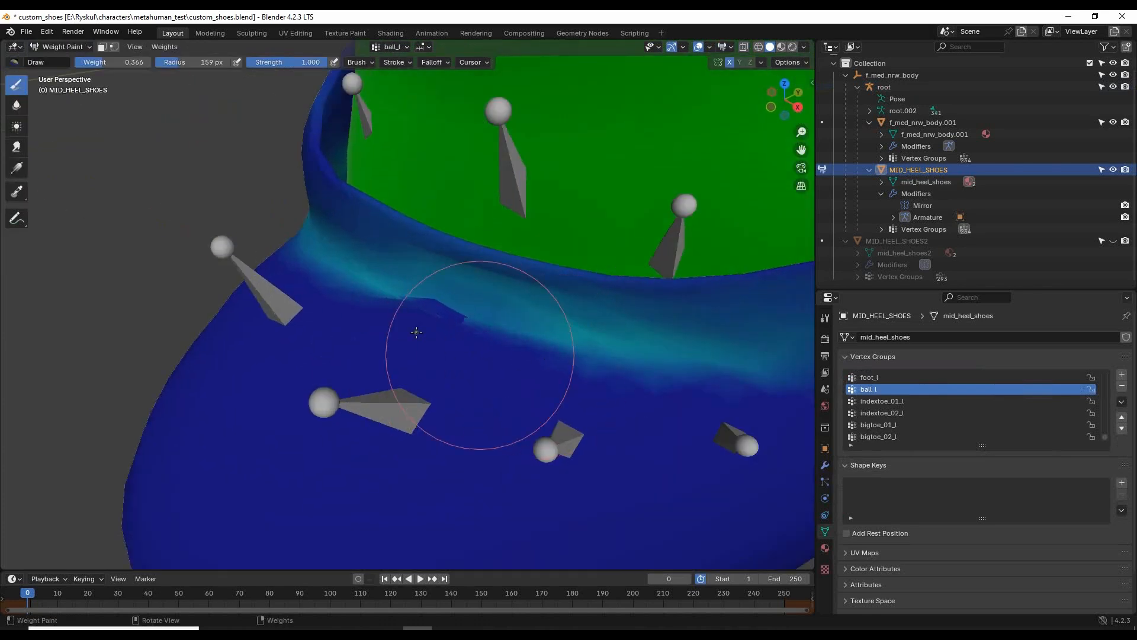
{"action": "left_click", "coordinate": [445, 302]}
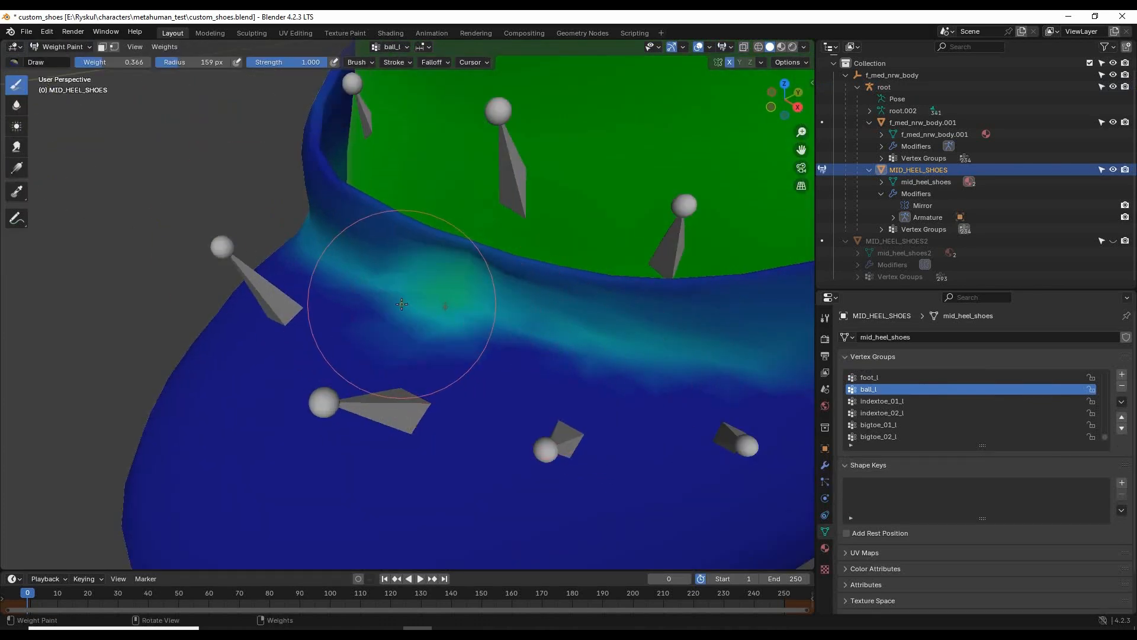
{"action": "key", "text": "ctrl+z"}
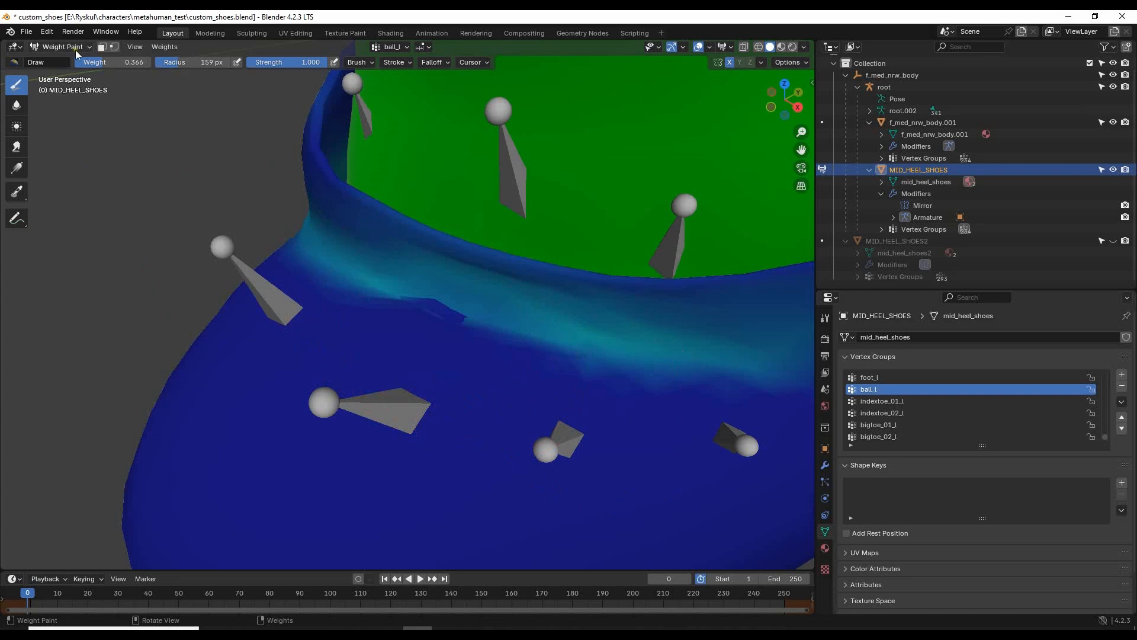
- Blur the ball_l weights along the crease on the outside of the left shoe with the Blur brush
{"action": "left_click", "coordinate": [16, 106]}
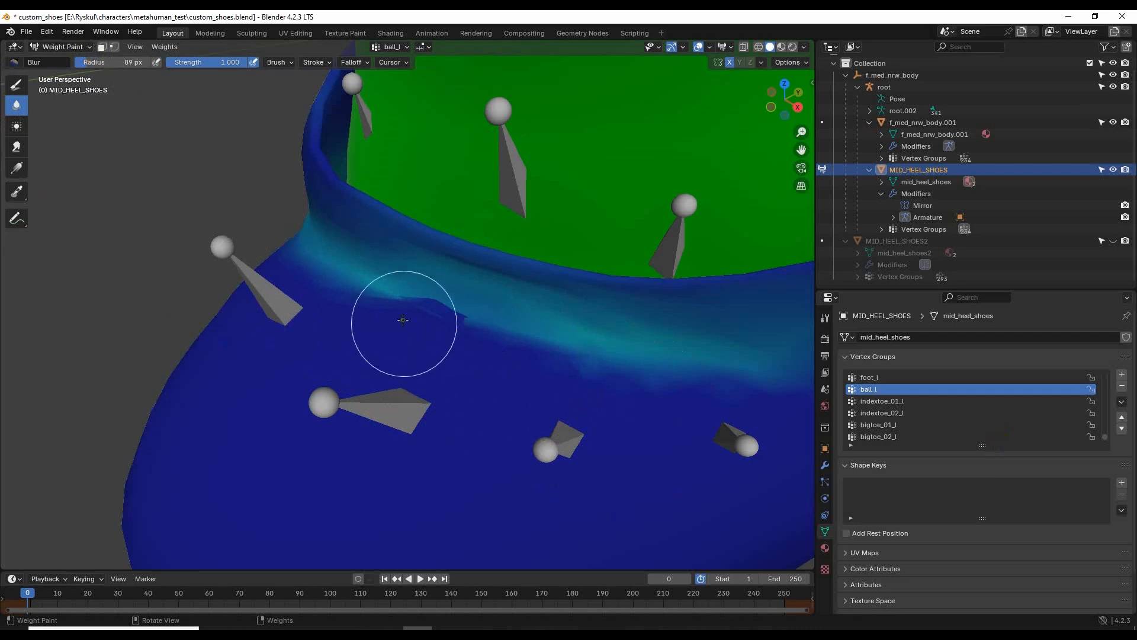
{"action": "mouse_move", "coordinate": [403, 320]}
{"action": "left_mouse_down"}
{"action": "mouse_move", "coordinate": [419, 310]}
{"action": "mouse_move", "coordinate": [396, 297]}
{"action": "mouse_move", "coordinate": [446, 317]}
{"action": "mouse_move", "coordinate": [363, 293]}
{"action": "mouse_move", "coordinate": [559, 356]}
{"action": "mouse_move", "coordinate": [403, 333]}
{"action": "mouse_move", "coordinate": [608, 367]}
{"action": "mouse_move", "coordinate": [368, 284]}
{"action": "mouse_move", "coordinate": [529, 343]}
{"action": "mouse_move", "coordinate": [732, 377]}
{"action": "mouse_move", "coordinate": [656, 385]}
{"action": "mouse_move", "coordinate": [500, 350]}
{"action": "mouse_move", "coordinate": [353, 305]}
{"action": "mouse_move", "coordinate": [325, 259]}
{"action": "mouse_move", "coordinate": [653, 356]}
{"action": "left_mouse_up"}
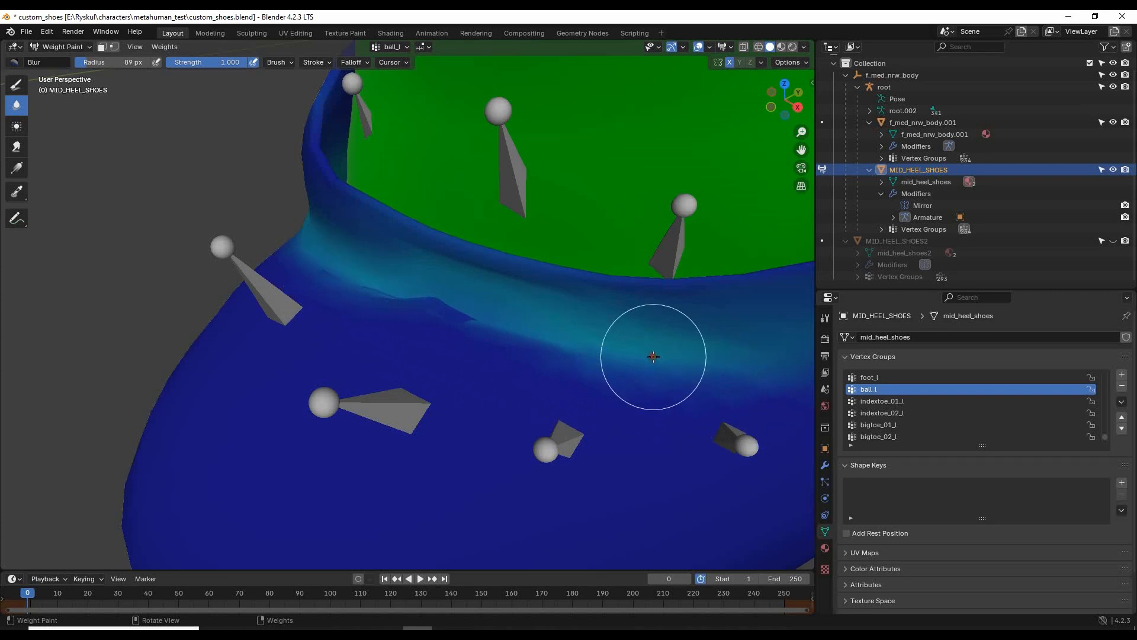
{"action": "left_click_drag", "start_coordinate": [381, 273], "coordinate": [460, 329]}
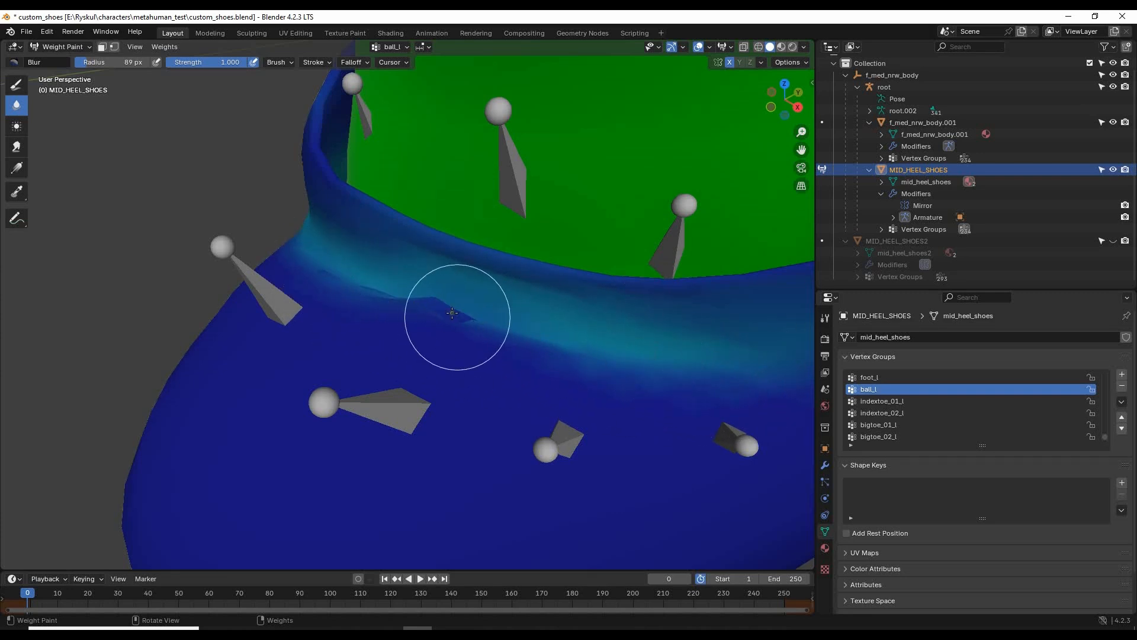
- Hide the f_med_nrw_body.001 body and blur the ball_l weights on the inside of the shoe's toe crease
{"action": "mouse_move", "coordinate": [617, 370]}
{"action": "middle_mouse_down"}
{"action": "mouse_move", "coordinate": [521, 361]}
{"action": "mouse_move", "coordinate": [609, 375]}
{"action": "middle_mouse_up"}
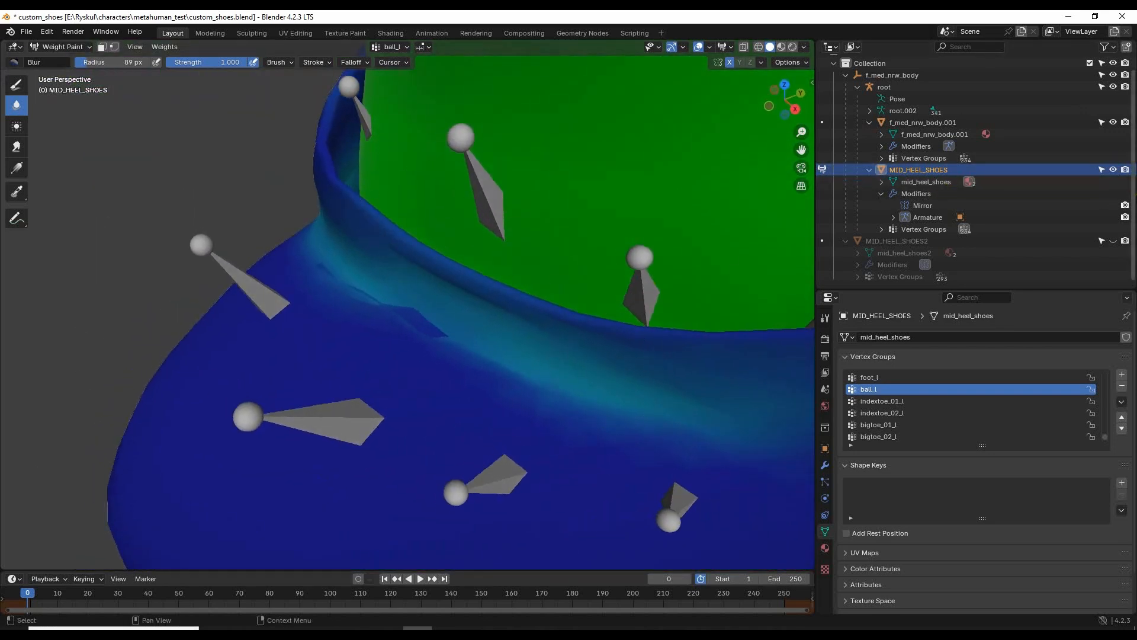
{"action": "left_click", "coordinate": [1114, 123]}
{"action": "middle_click_drag", "start_coordinate": [546, 221], "coordinate": [405, 240]}
{"action": "scroll", "coordinate": [405, 241], "scroll_direction": "up", "scroll_amount": 3}
{"action": "middle_click_drag", "start_coordinate": [399, 286], "coordinate": [397, 245]}
{"action": "scroll", "coordinate": [398, 246], "scroll_direction": "up", "scroll_amount": 2}
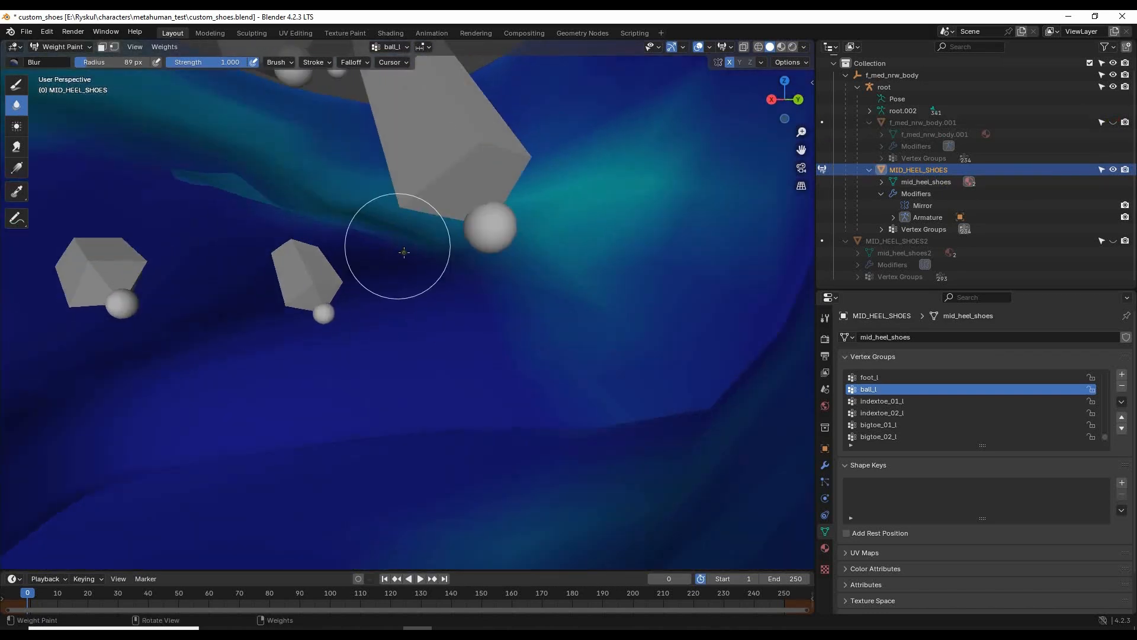
{"action": "mouse_move", "coordinate": [177, 165]}
{"action": "middle_mouse_down"}
{"action": "mouse_move", "coordinate": [320, 255]}
{"action": "mouse_move", "coordinate": [340, 240]}
{"action": "mouse_move", "coordinate": [333, 204]}
{"action": "middle_mouse_up"}
{"action": "mouse_move", "coordinate": [345, 231]}
{"action": "left_mouse_down"}
{"action": "mouse_move", "coordinate": [302, 190]}
{"action": "mouse_move", "coordinate": [369, 314]}
{"action": "mouse_move", "coordinate": [289, 175]}
{"action": "mouse_move", "coordinate": [252, 141]}
{"action": "left_mouse_up"}
{"action": "middle_click_drag", "start_coordinate": [360, 270], "coordinate": [375, 346], "text": "shift"}
{"action": "mouse_move", "coordinate": [376, 346]}
{"action": "left_mouse_down"}
{"action": "mouse_move", "coordinate": [269, 216]}
{"action": "mouse_move", "coordinate": [386, 327]}
{"action": "mouse_move", "coordinate": [317, 317]}
{"action": "left_mouse_up"}
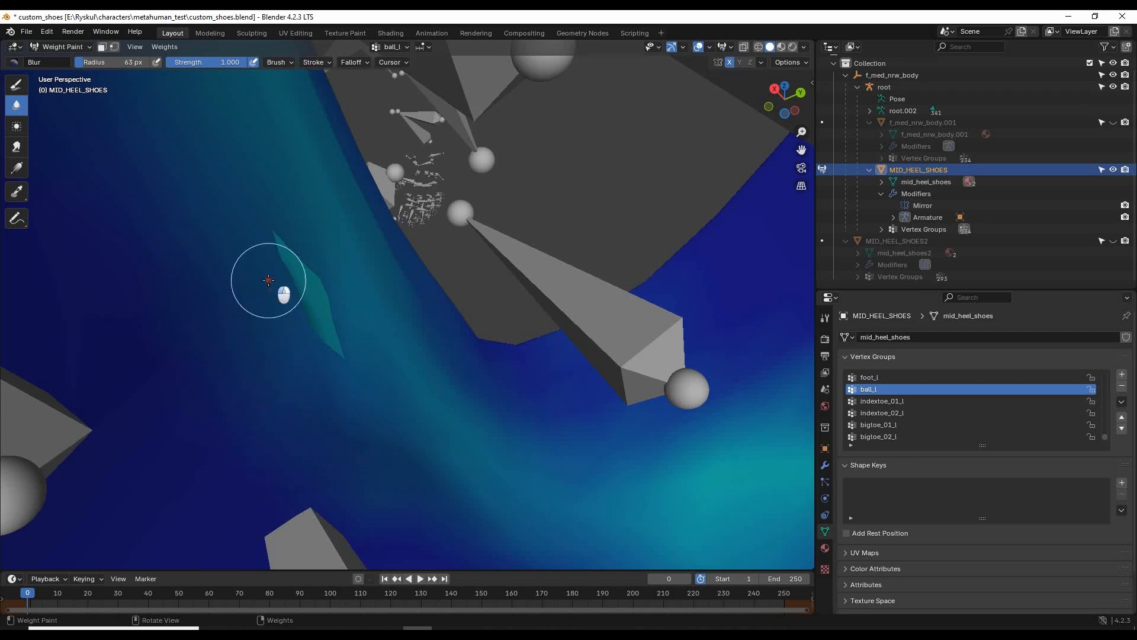
- Blur the foot_l weights along the toe crease around the front opening of the left shoe
{"action": "middle_click_drag", "start_coordinate": [284, 266], "coordinate": [415, 332]}
{"action": "left_click", "coordinate": [869, 378]}
{"action": "middle_click_drag", "start_coordinate": [544, 383], "coordinate": [497, 388]}
{"action": "scroll", "coordinate": [498, 389], "scroll_direction": "up", "scroll_amount": 2}
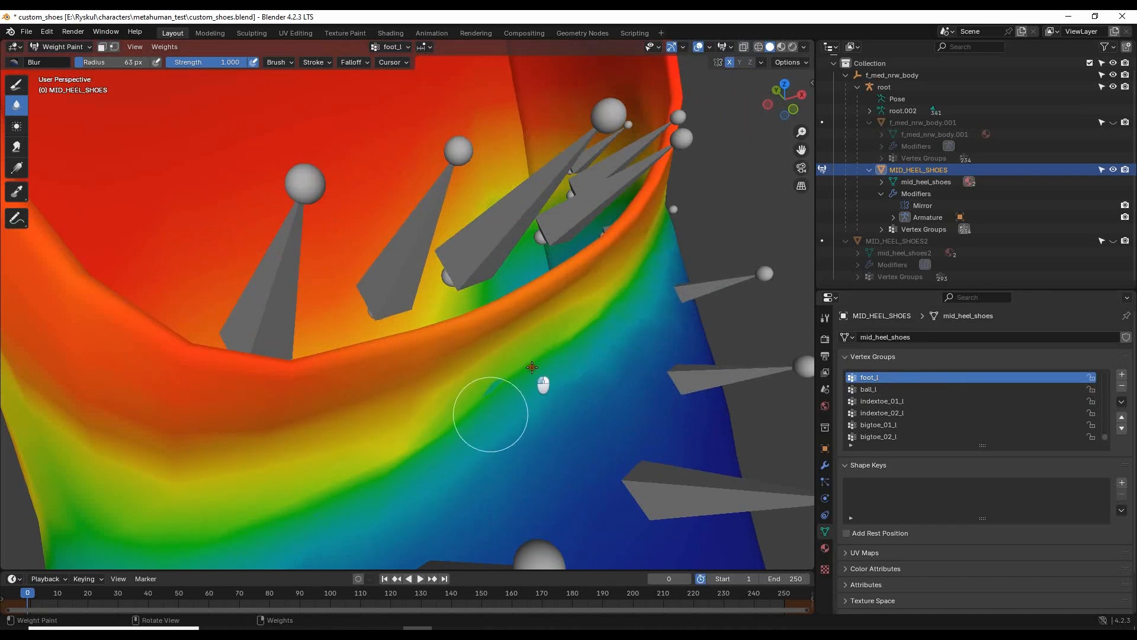
{"action": "mouse_move", "coordinate": [496, 411]}
{"action": "middle_mouse_down"}
{"action": "mouse_move", "coordinate": [364, 386]}
{"action": "mouse_move", "coordinate": [331, 413]}
{"action": "middle_mouse_up"}
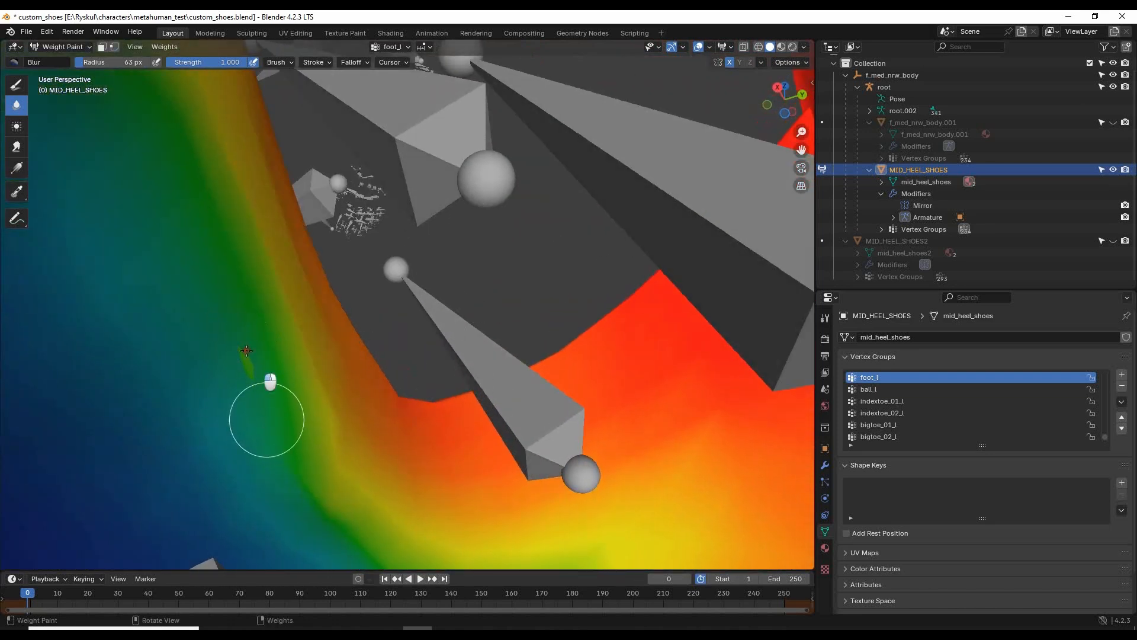
{"action": "mouse_move", "coordinate": [297, 468]}
{"action": "middle_mouse_down"}
{"action": "mouse_move", "coordinate": [385, 343]}
{"action": "mouse_move", "coordinate": [420, 335]}
{"action": "middle_mouse_up"}
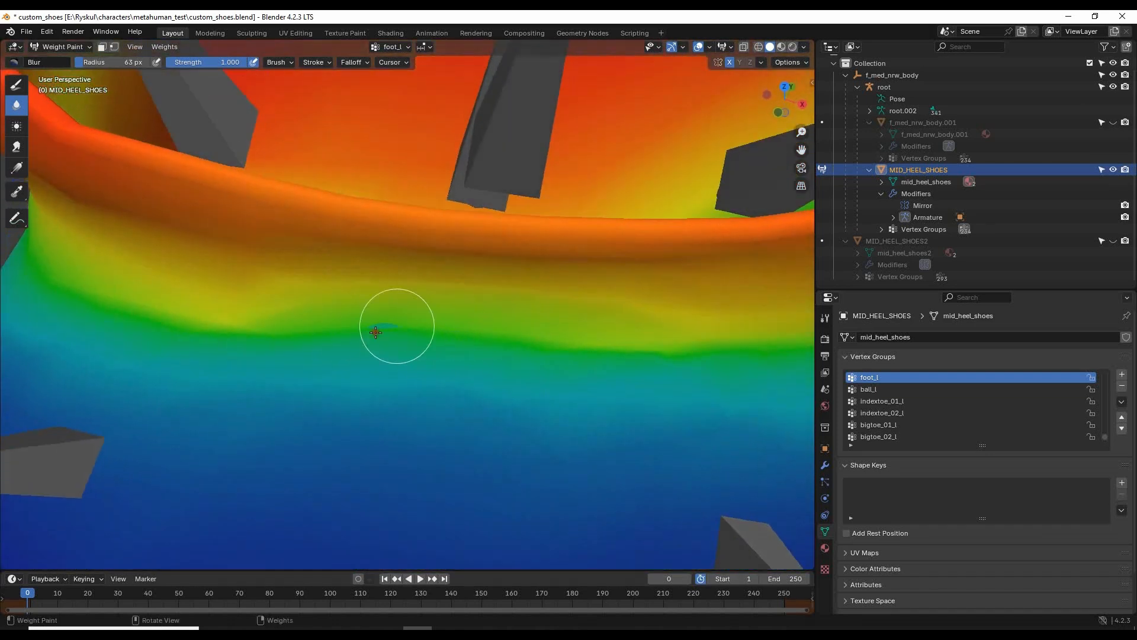
- Blur the jagged edges of the indextoe_01_l weights on the upper side of the left shoe's toe
{"action": "left_click", "coordinate": [972, 389]}
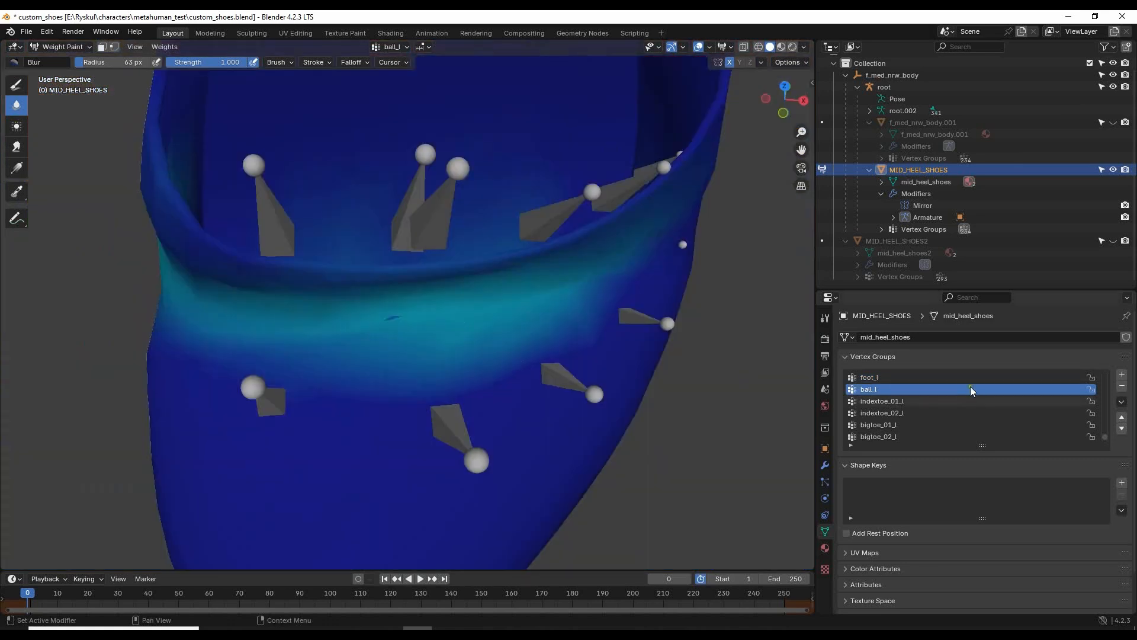
{"action": "left_click", "coordinate": [894, 403]}
{"action": "mouse_move", "coordinate": [345, 353]}
{"action": "middle_mouse_down"}
{"action": "mouse_move", "coordinate": [392, 339]}
{"action": "mouse_move", "coordinate": [471, 348]}
{"action": "middle_mouse_up"}
{"action": "scroll", "coordinate": [399, 336], "scroll_direction": "up", "scroll_amount": 3}
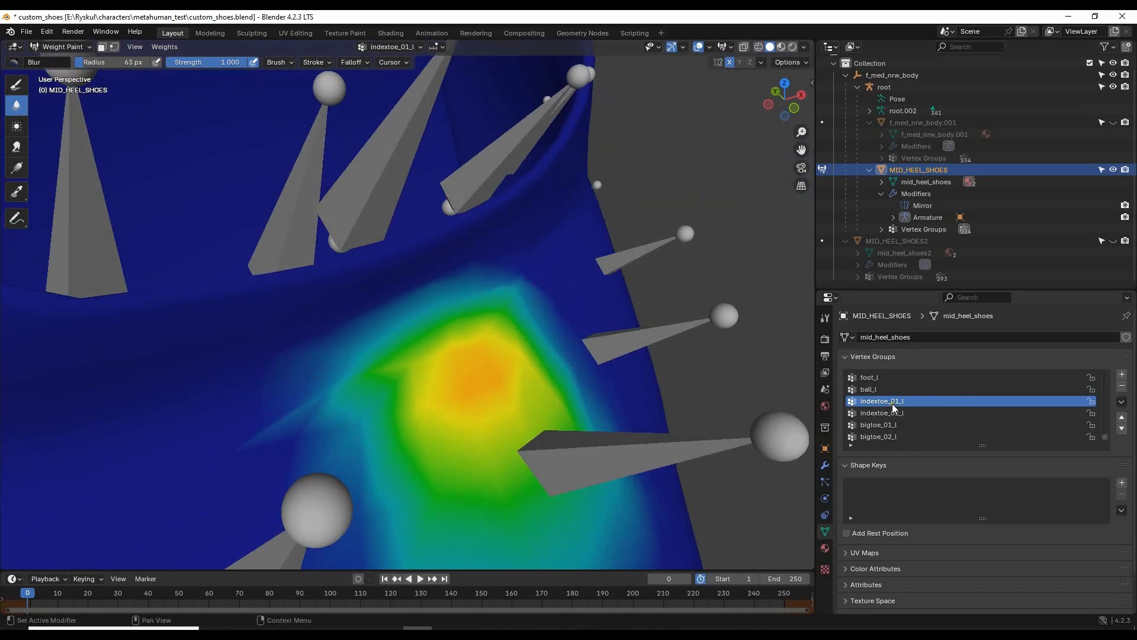
{"action": "scroll", "coordinate": [470, 355], "scroll_direction": "down", "scroll_amount": 5}
{"action": "mouse_move", "coordinate": [470, 355]}
{"action": "middle_mouse_down"}
{"action": "mouse_move", "coordinate": [468, 378]}
{"action": "mouse_move", "coordinate": [452, 381]}
{"action": "mouse_move", "coordinate": [470, 356]}
{"action": "mouse_move", "coordinate": [432, 380]}
{"action": "mouse_move", "coordinate": [663, 298]}
{"action": "mouse_move", "coordinate": [574, 381]}
{"action": "mouse_move", "coordinate": [444, 363]}
{"action": "mouse_move", "coordinate": [450, 319]}
{"action": "middle_mouse_up"}
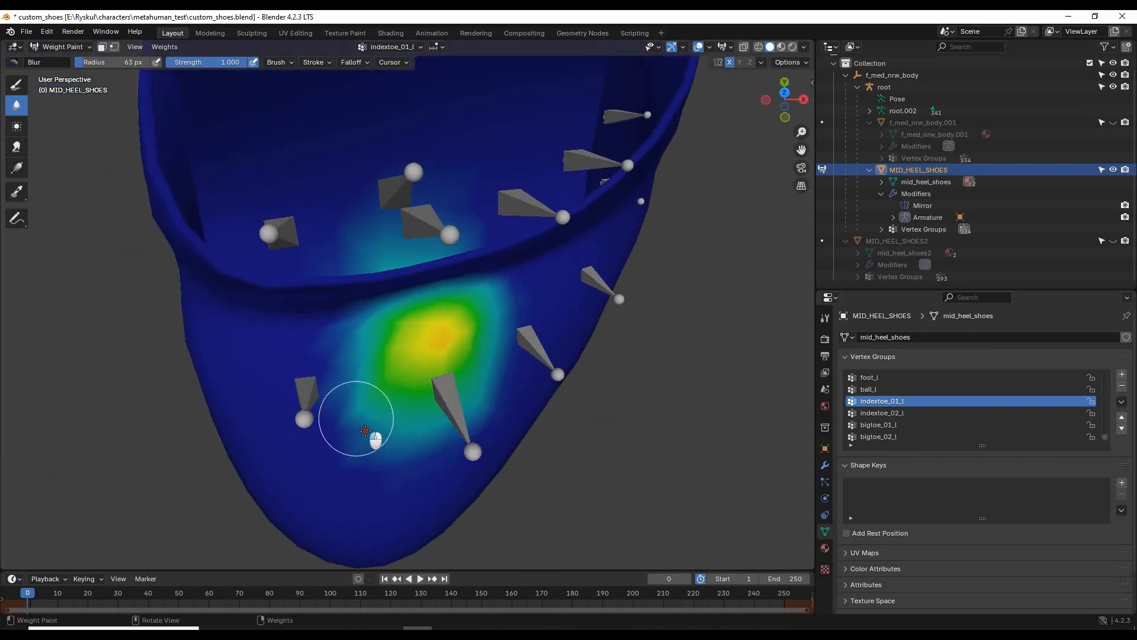
{"action": "mouse_move", "coordinate": [366, 431]}
{"action": "left_mouse_down"}
{"action": "mouse_move", "coordinate": [517, 358]}
{"action": "mouse_move", "coordinate": [510, 304]}
{"action": "left_mouse_up"}
{"action": "middle_click_drag", "start_coordinate": [489, 340], "coordinate": [483, 309]}
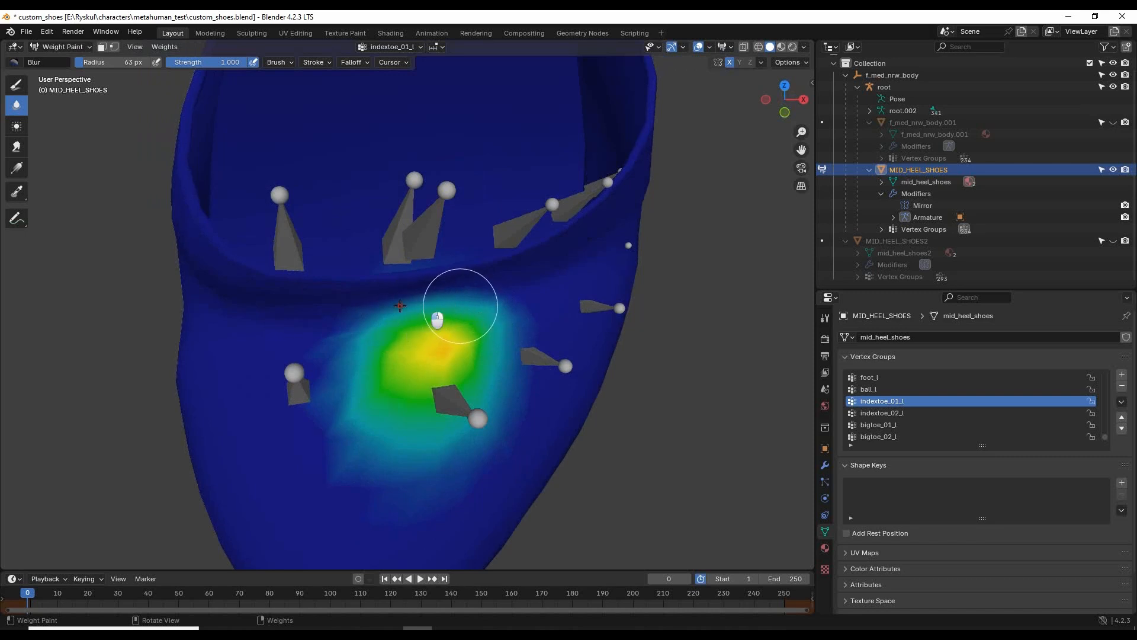
- Examine the indextoe_01_l weights around the heel, underside and toe of the left shoe
{"action": "middle_click_drag", "start_coordinate": [360, 315], "coordinate": [609, 328]}
{"action": "scroll", "coordinate": [634, 437], "scroll_direction": "down", "scroll_amount": 8}
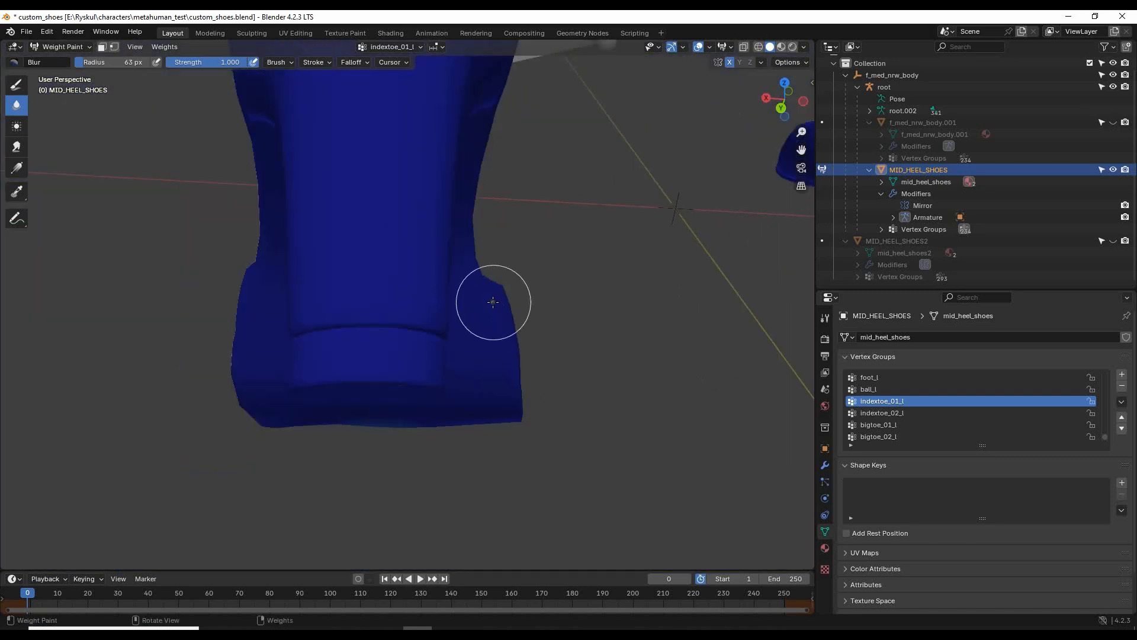
{"action": "middle_click_drag", "start_coordinate": [492, 302], "coordinate": [460, 416]}
{"action": "scroll", "coordinate": [439, 393], "scroll_direction": "up", "scroll_amount": 8}
{"action": "middle_click_drag", "start_coordinate": [393, 378], "coordinate": [588, 403]}
{"action": "scroll", "coordinate": [364, 329], "scroll_direction": "down", "scroll_amount": 4}
{"action": "scroll", "coordinate": [348, 348], "scroll_direction": "down", "scroll_amount": 5}
{"action": "scroll", "coordinate": [235, 245], "scroll_direction": "down", "scroll_amount": 3}
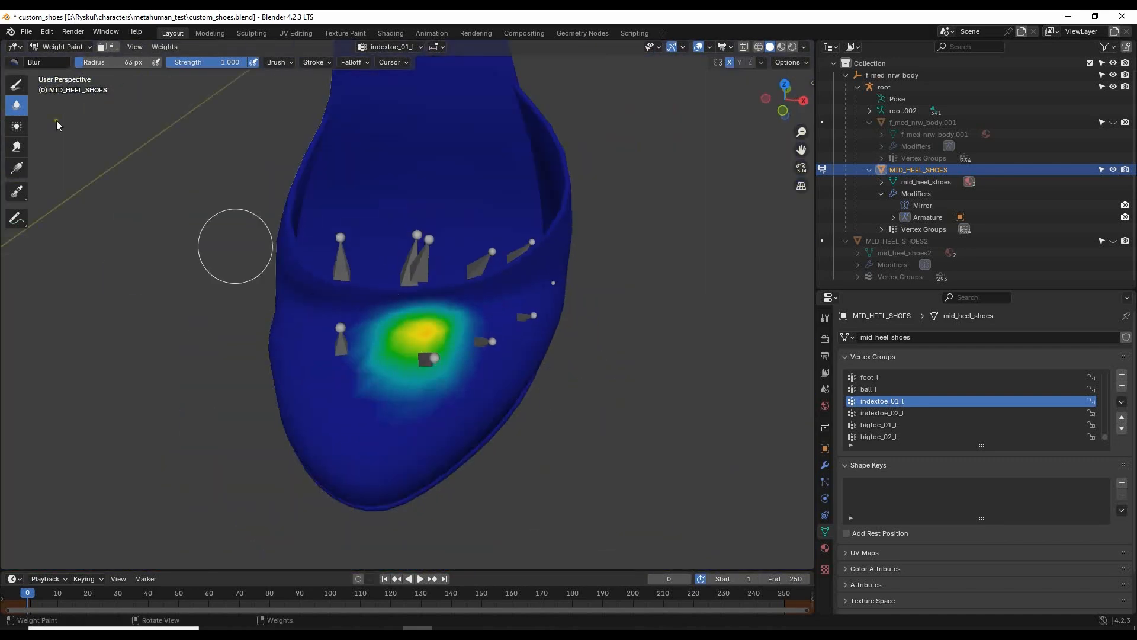
- Return MID_HEEL_SHOES to Object Mode and deselect it
{"action": "left_click", "coordinate": [54, 48]}
{"action": "left_click", "coordinate": [62, 59]}
{"action": "left_click", "coordinate": [660, 399]}
- Examine how the posed left shoe's toe and crease deform with the body hidden
{"action": "middle_click_drag", "start_coordinate": [660, 399], "coordinate": [689, 350]}
{"action": "middle_click_drag", "start_coordinate": [680, 348], "coordinate": [563, 399]}
{"action": "middle_click_drag", "start_coordinate": [558, 398], "coordinate": [542, 399]}
{"action": "scroll", "coordinate": [391, 471], "scroll_direction": "up", "scroll_amount": 3}
{"action": "middle_click_drag", "start_coordinate": [586, 479], "coordinate": [582, 389], "text": "shift"}
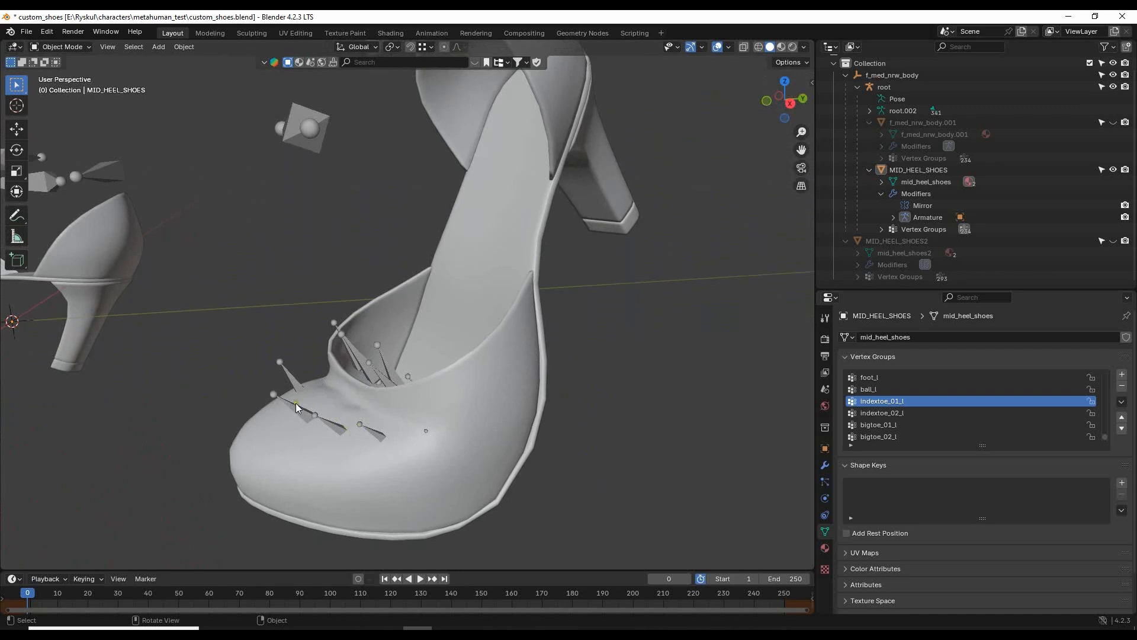
{"action": "middle_click_drag", "start_coordinate": [297, 403], "coordinate": [332, 428]}
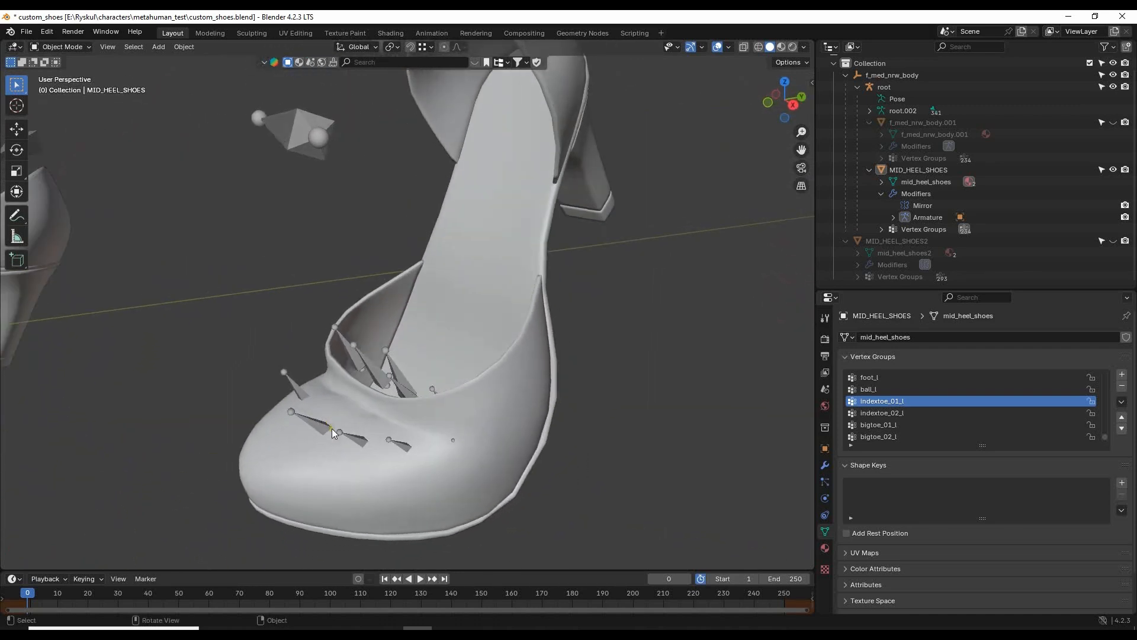
{"action": "scroll", "coordinate": [331, 428], "scroll_direction": "down", "scroll_amount": 1}
{"action": "mouse_move", "coordinate": [606, 435]}
{"action": "middle_mouse_down", "text": "shift"}
{"action": "mouse_move", "coordinate": [620, 455]}
{"action": "mouse_move", "coordinate": [606, 442]}
{"action": "middle_mouse_up", "text": "shift"}
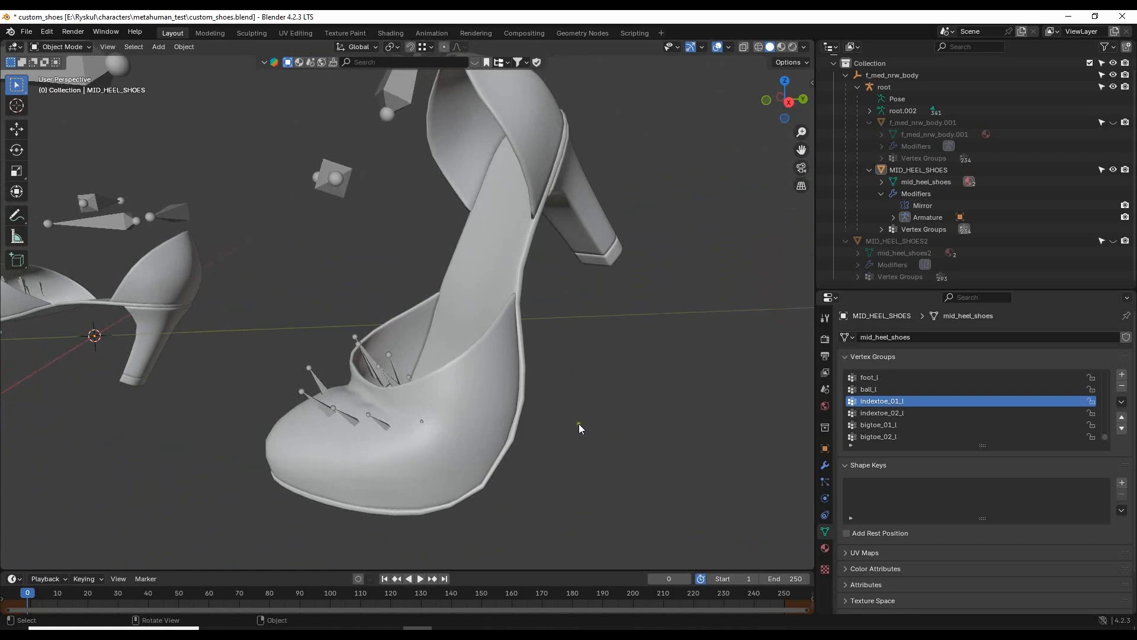
{"action": "middle_click_drag", "start_coordinate": [588, 390], "coordinate": [606, 408], "text": "shift"}
{"action": "scroll", "coordinate": [605, 407], "scroll_direction": "down", "scroll_amount": 2}
{"action": "middle_click_drag", "start_coordinate": [541, 376], "coordinate": [652, 387], "text": "shift"}
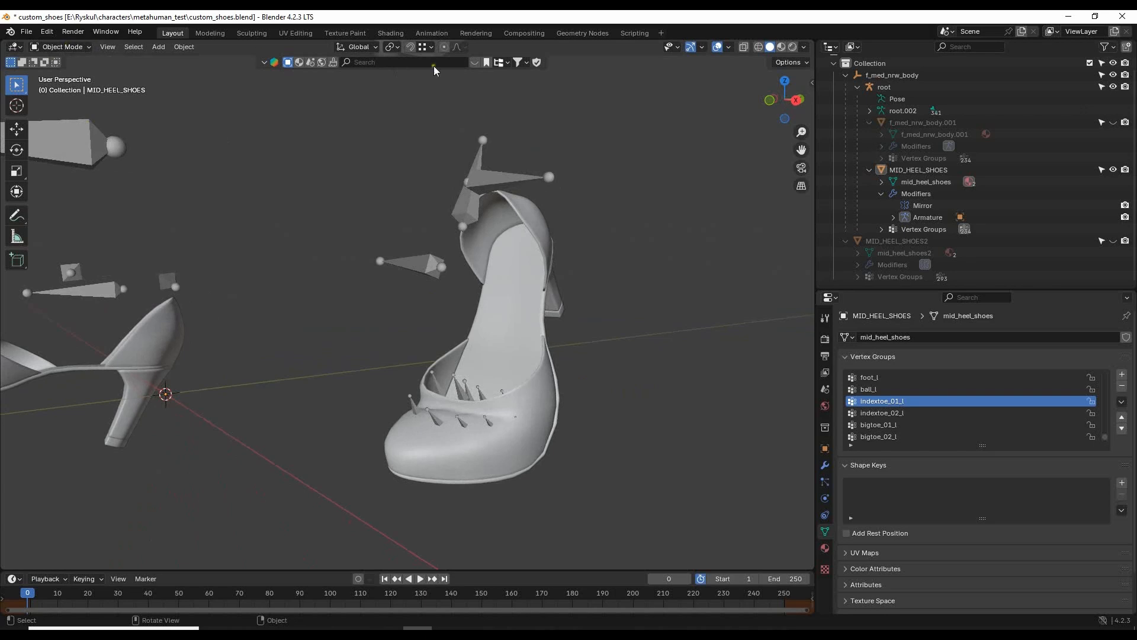
- Set the root armature to Rest Position and select the MID_HEEL_SHOES mesh
{"action": "left_click", "coordinate": [65, 46]}
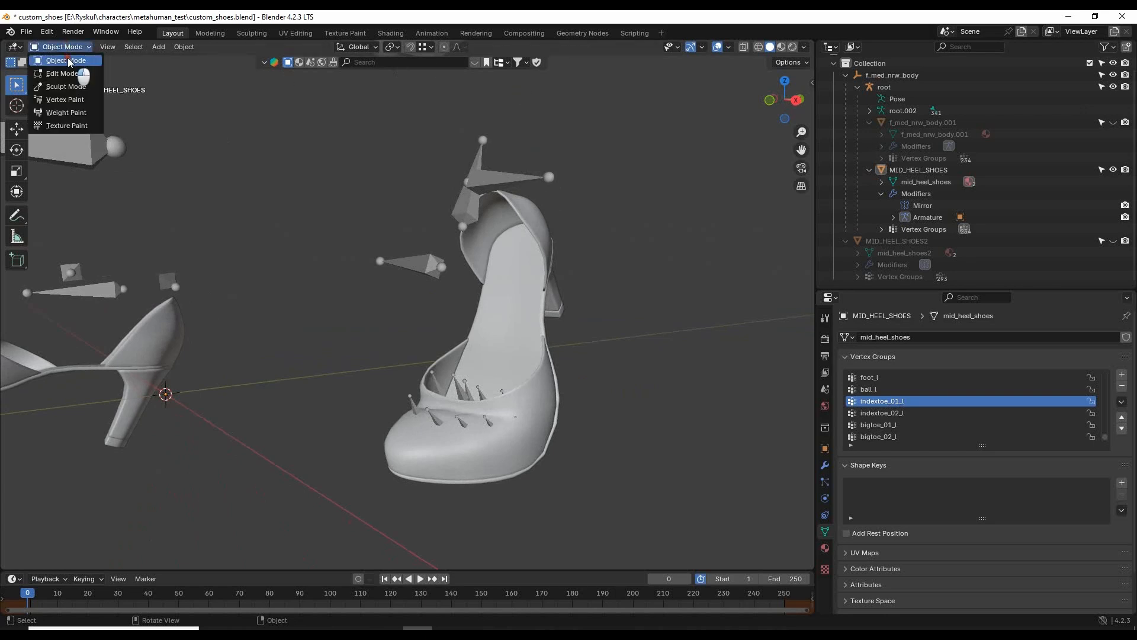
{"action": "scroll", "coordinate": [492, 286], "scroll_direction": "down", "scroll_amount": 3}
{"action": "middle_click_drag", "start_coordinate": [492, 286], "coordinate": [430, 328]}
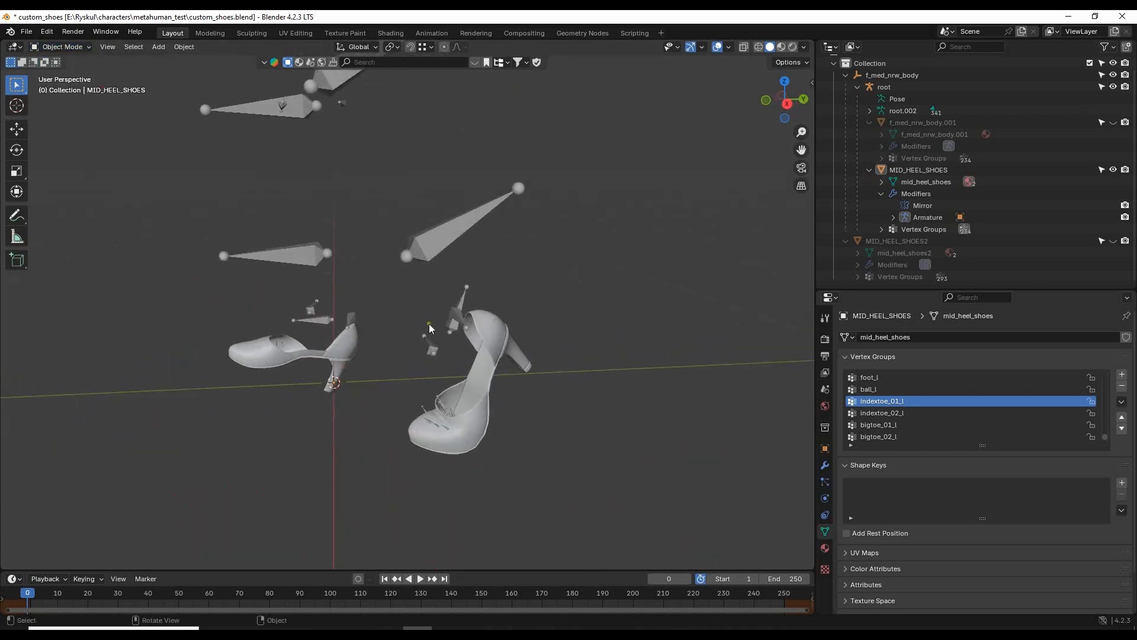
{"action": "left_click", "coordinate": [467, 227]}
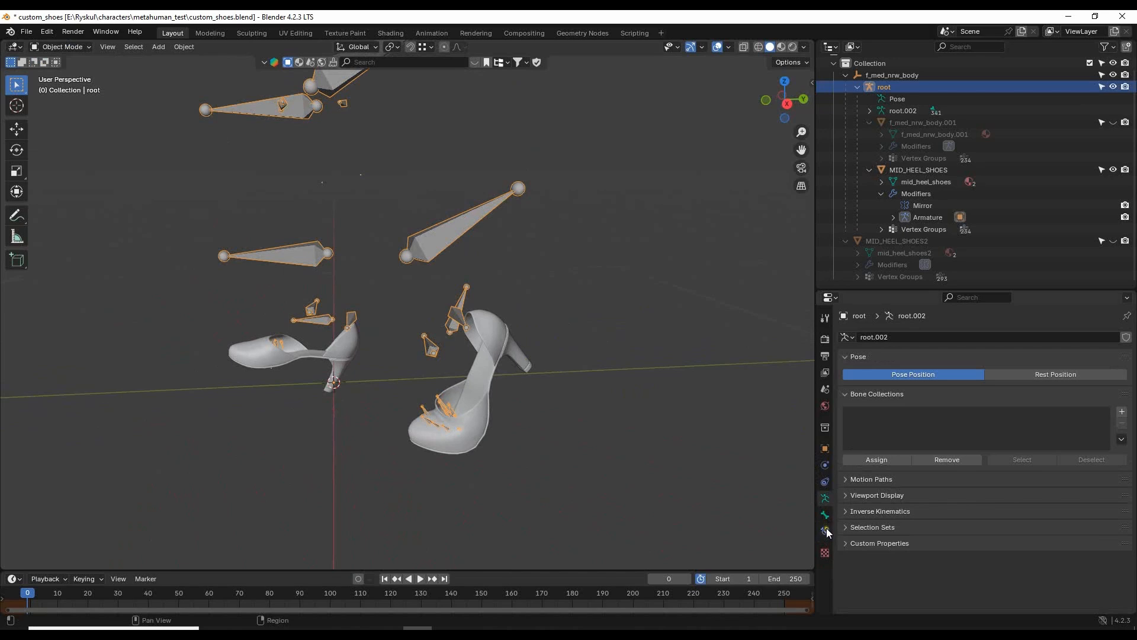
{"action": "left_click", "coordinate": [1007, 374]}
{"action": "mouse_move", "coordinate": [425, 407]}
{"action": "middle_mouse_down"}
{"action": "mouse_move", "coordinate": [559, 376]}
{"action": "mouse_move", "coordinate": [483, 425]}
{"action": "mouse_move", "coordinate": [418, 404]}
{"action": "middle_mouse_up"}
{"action": "left_click", "coordinate": [559, 377]}
{"action": "left_click", "coordinate": [418, 408]}
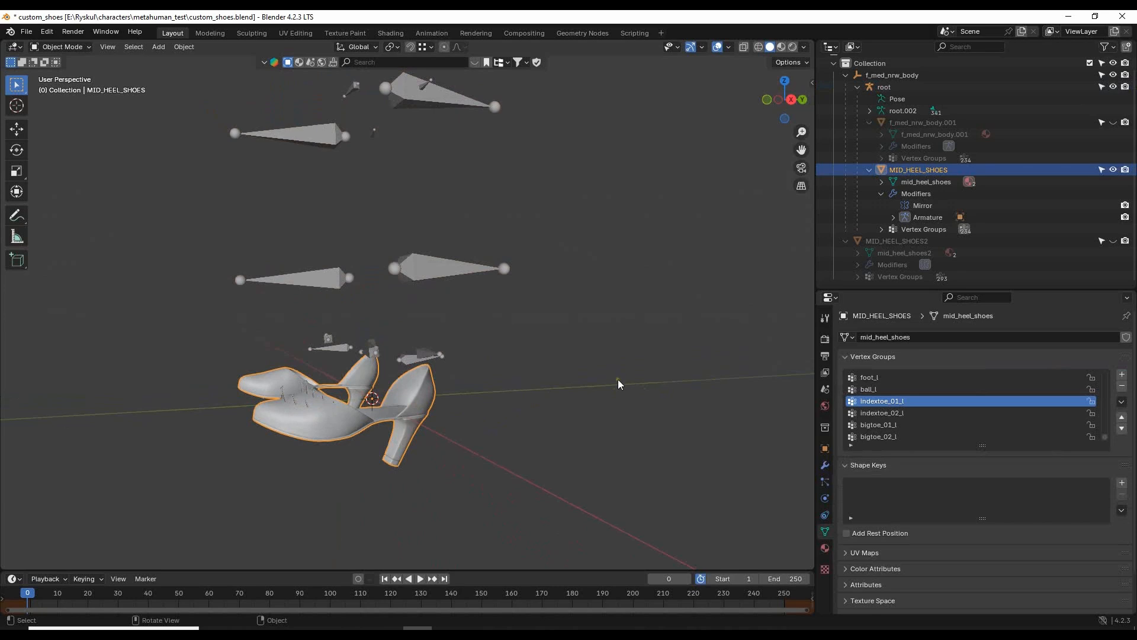
{"action": "middle_click_drag", "start_coordinate": [617, 385], "coordinate": [637, 402]}
- Put the root armature into Pose Mode and select the calf_l bone in the right side view
{"action": "left_click", "coordinate": [467, 321]}
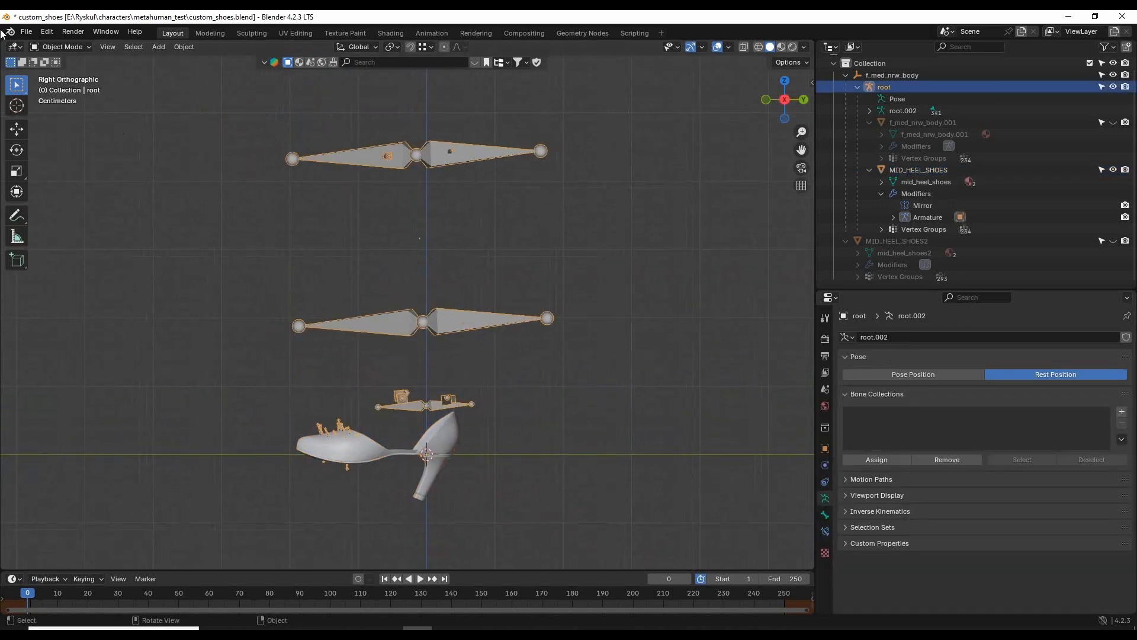
{"action": "left_click", "coordinate": [62, 46]}
{"action": "left_click", "coordinate": [64, 87]}
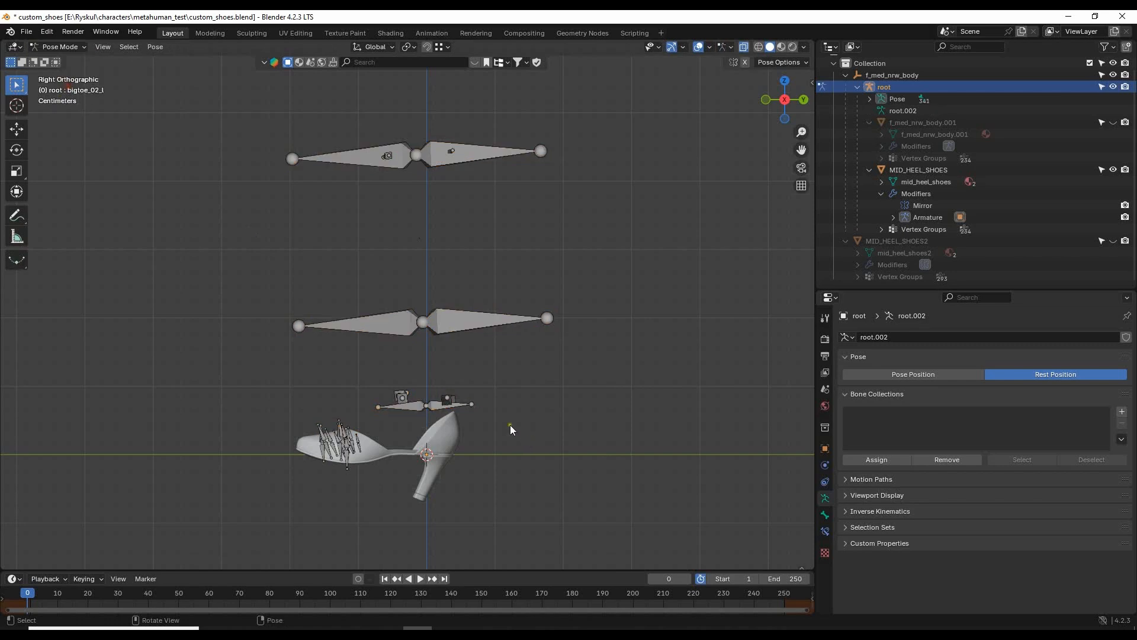
{"action": "left_click", "coordinate": [66, 47]}
{"action": "left_click", "coordinate": [484, 157]}
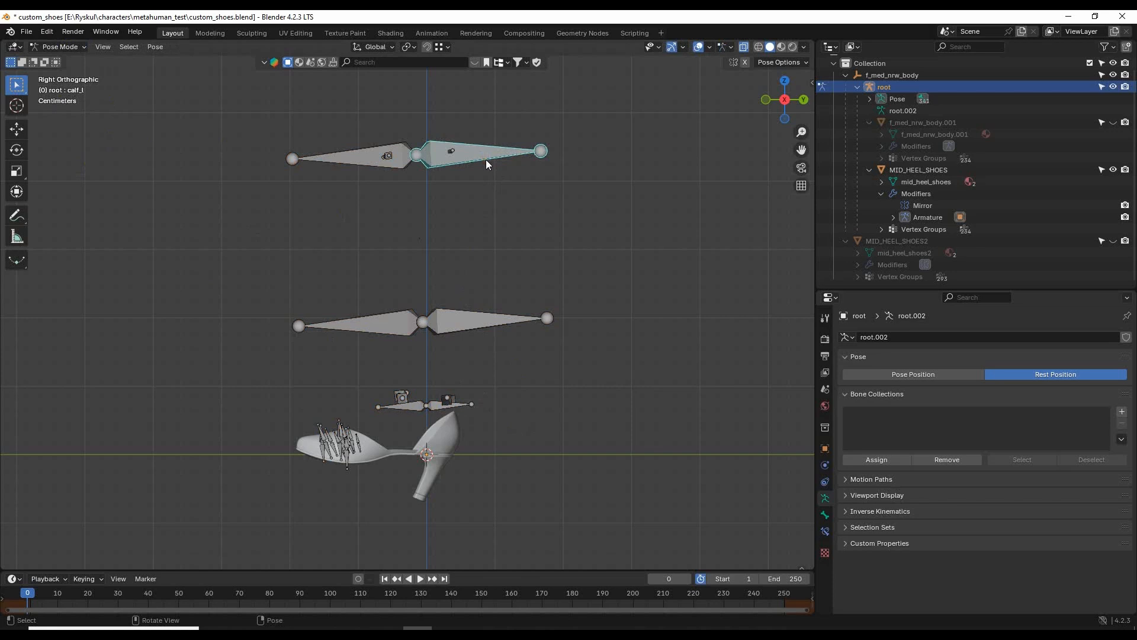
- Show the f_med_nrw_body.001 body and switch the armature to Pose Position
{"action": "left_click", "coordinate": [1114, 122]}
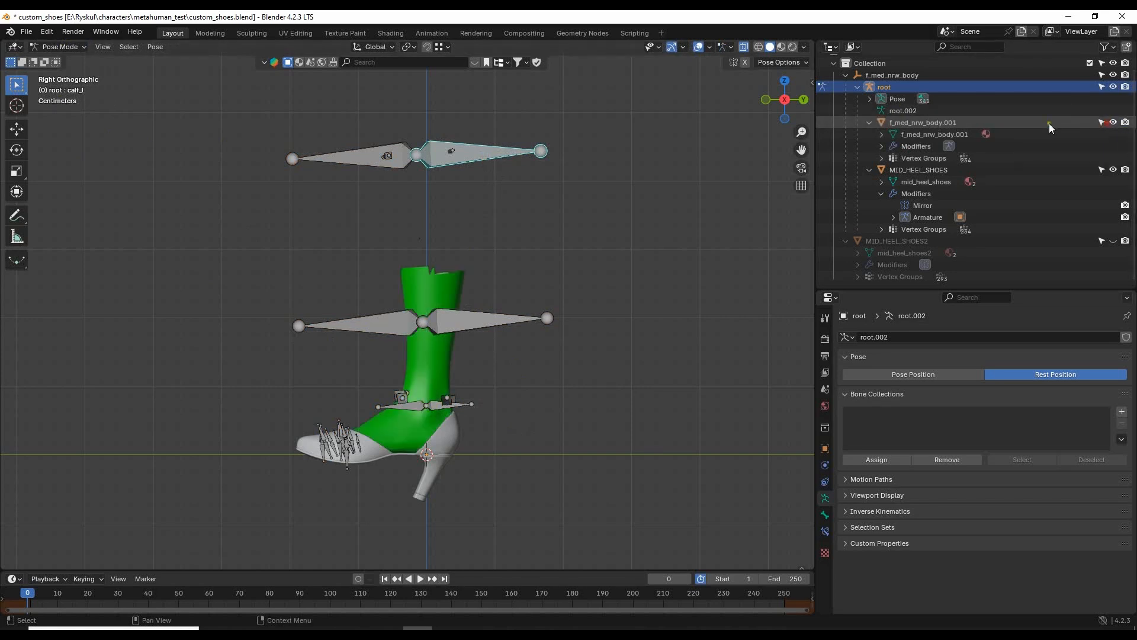
{"action": "middle_click_drag", "start_coordinate": [569, 379], "coordinate": [623, 317]}
{"action": "mouse_move", "coordinate": [510, 296]}
{"action": "middle_mouse_down"}
{"action": "mouse_move", "coordinate": [535, 321]}
{"action": "mouse_move", "coordinate": [516, 302]}
{"action": "mouse_move", "coordinate": [528, 294]}
{"action": "middle_mouse_up"}
{"action": "key", "text": "r"}
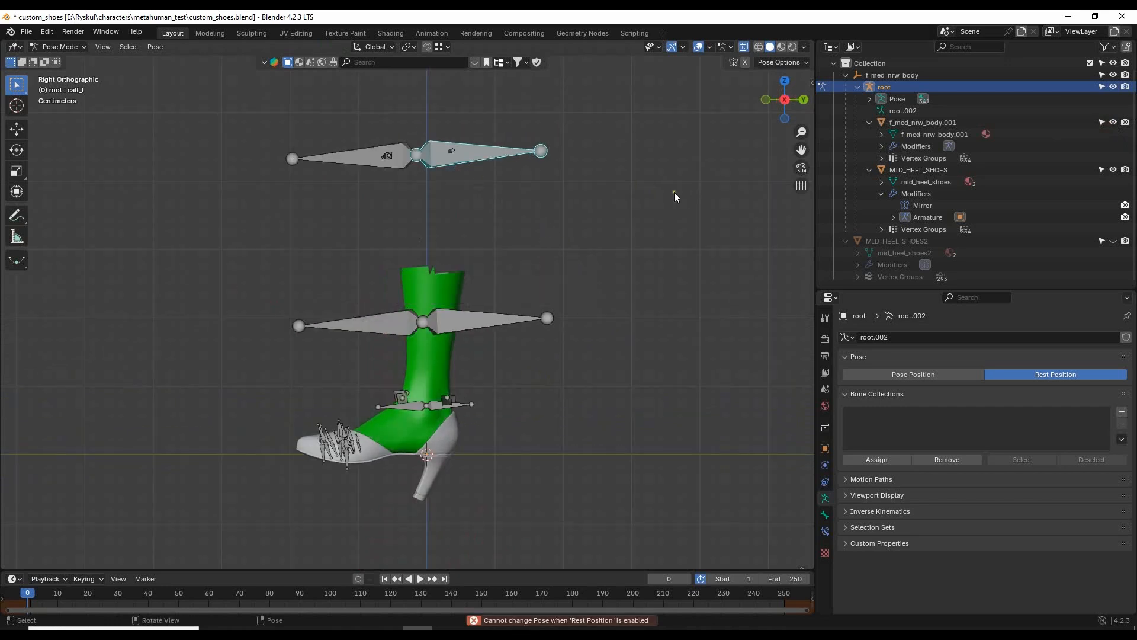
{"action": "left_click", "coordinate": [921, 375]}
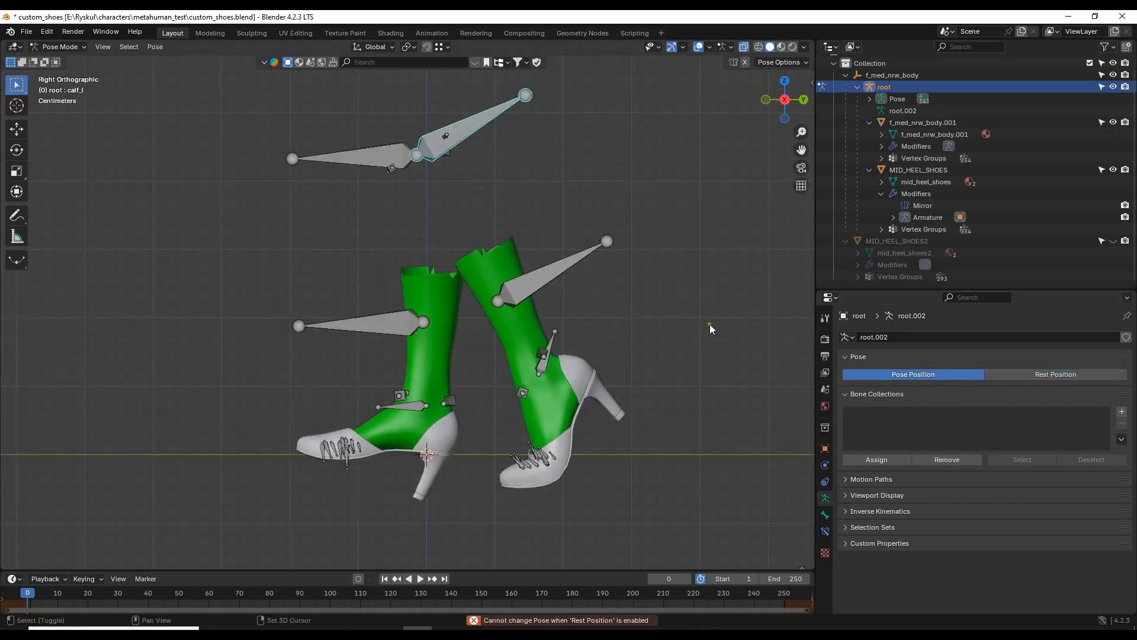
- Try rotating the foot_l bone in the right side view
{"action": "middle_click_drag", "start_coordinate": [710, 326], "coordinate": [523, 257]}
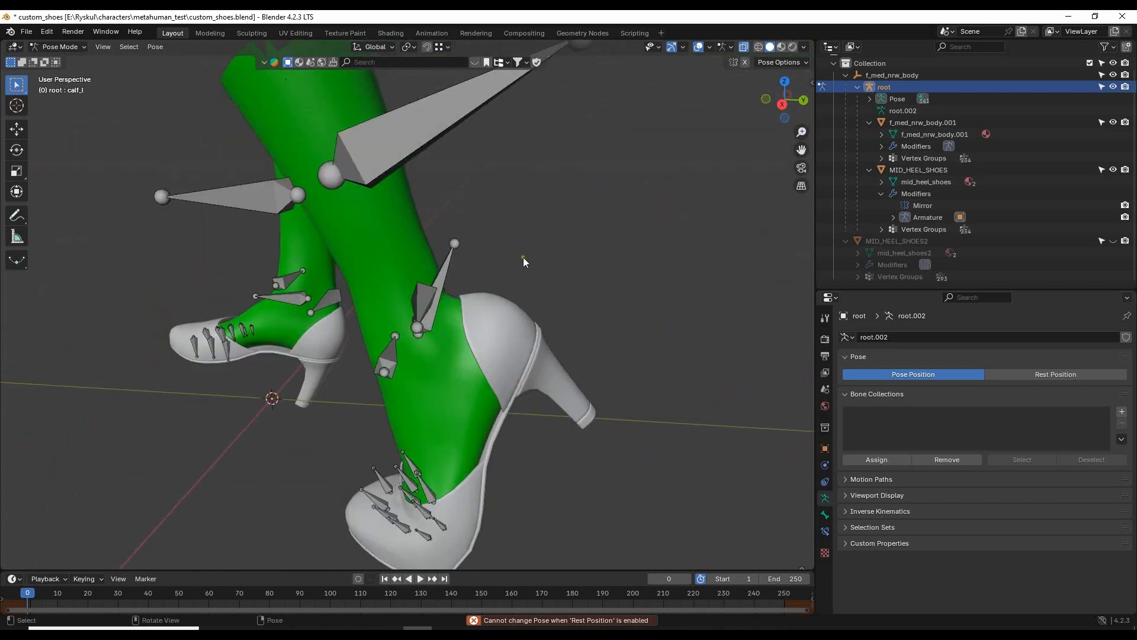
{"action": "left_click", "coordinate": [449, 266]}
{"action": "key", "text": "KP_3"}
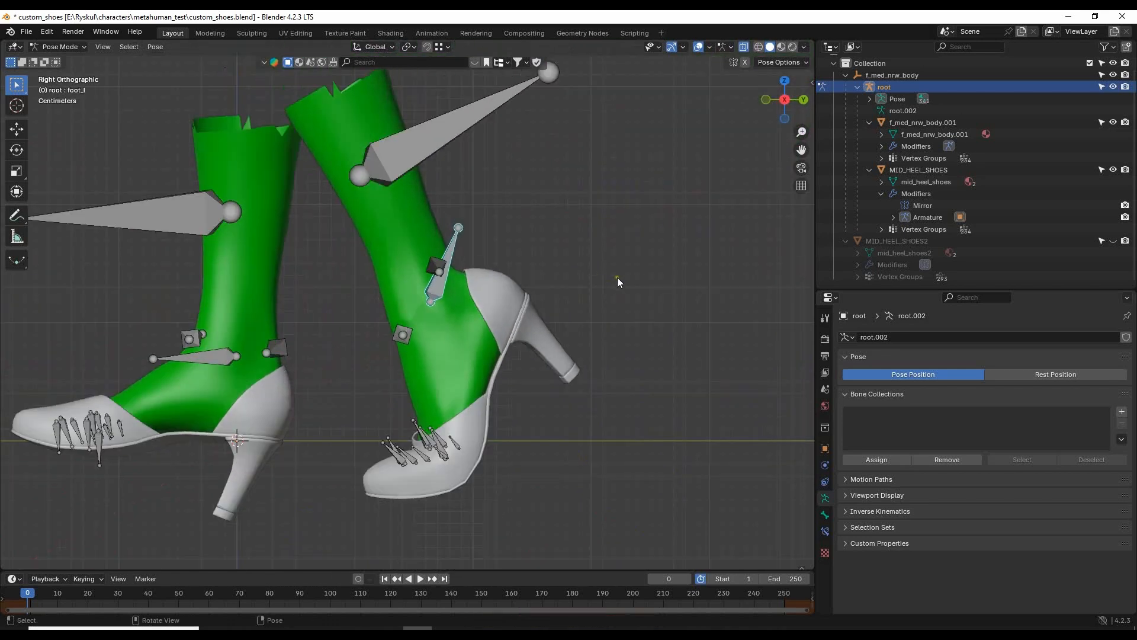
{"action": "key", "text": "r"}
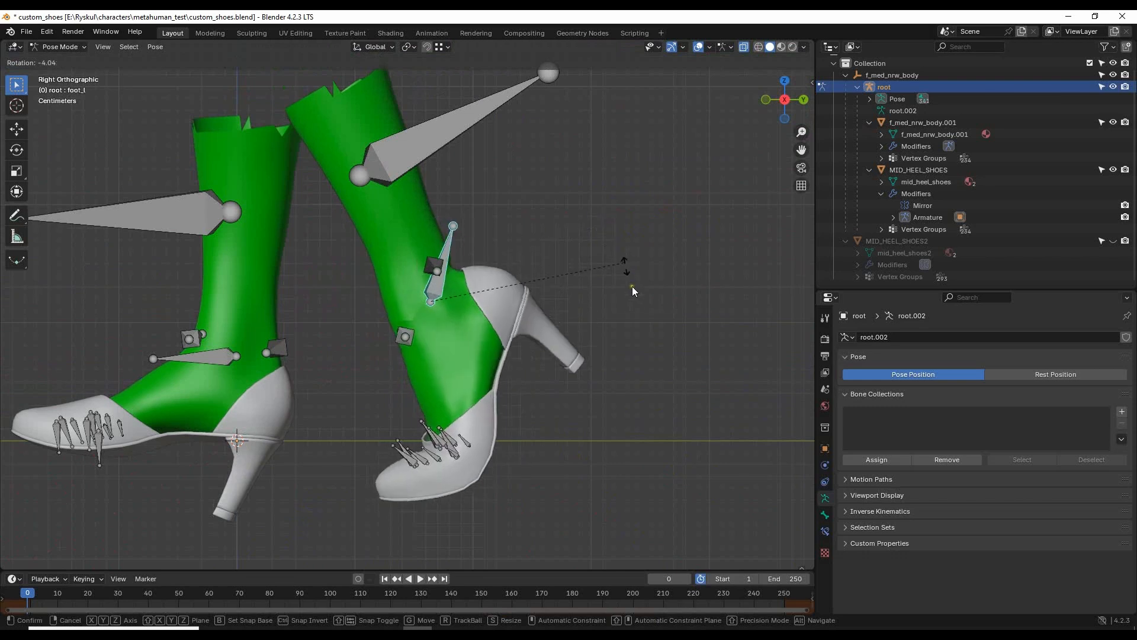
{"action": "left_click", "coordinate": [602, 373]}
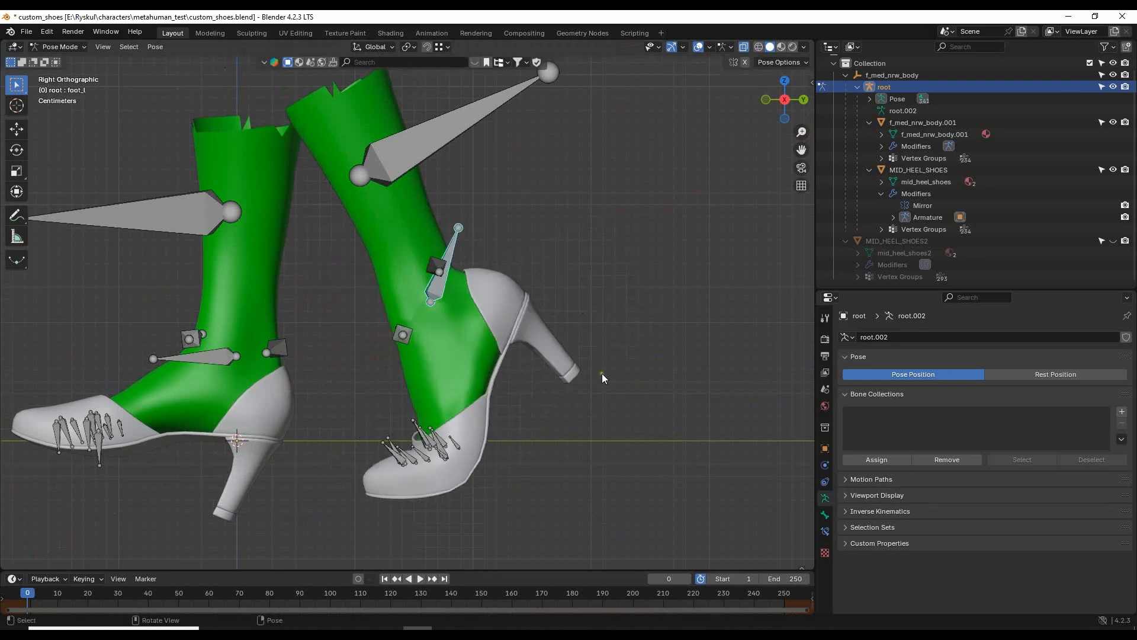
- Rotate the ball_l bone and both rows of left toe bones together by 8.73° in the right side view
{"action": "middle_click_drag", "start_coordinate": [544, 364], "coordinate": [638, 332], "text": "shift"}
{"action": "middle_click_drag", "start_coordinate": [673, 371], "coordinate": [460, 366]}
{"action": "left_click", "coordinate": [471, 368]}
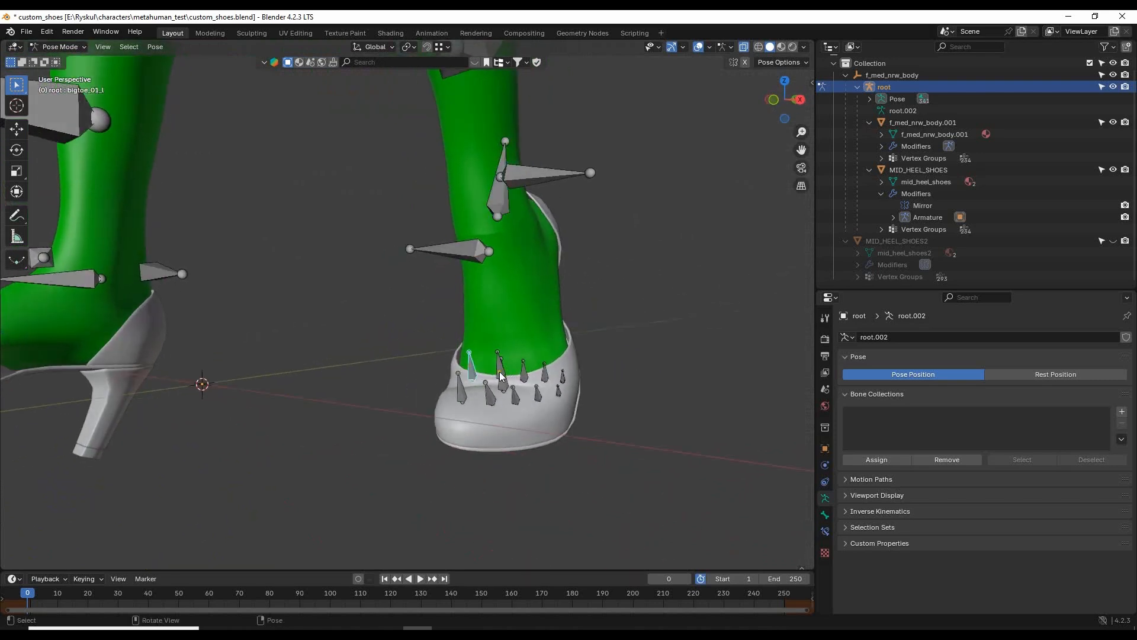
{"action": "left_click", "coordinate": [500, 366], "text": "shift"}
{"action": "left_click", "coordinate": [524, 370], "text": "shift"}
{"action": "left_click", "coordinate": [545, 371], "text": "shift"}
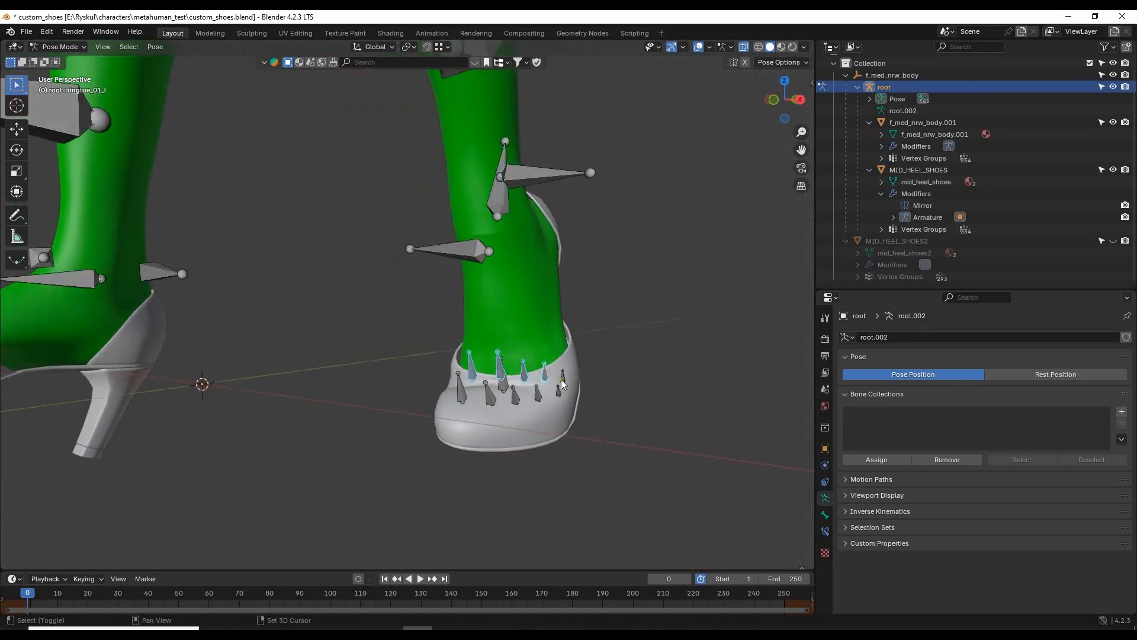
{"action": "left_click", "coordinate": [563, 377], "text": "shift"}
{"action": "middle_click_drag", "start_coordinate": [563, 377], "coordinate": [508, 407]}
{"action": "left_click", "coordinate": [505, 410], "text": "shift"}
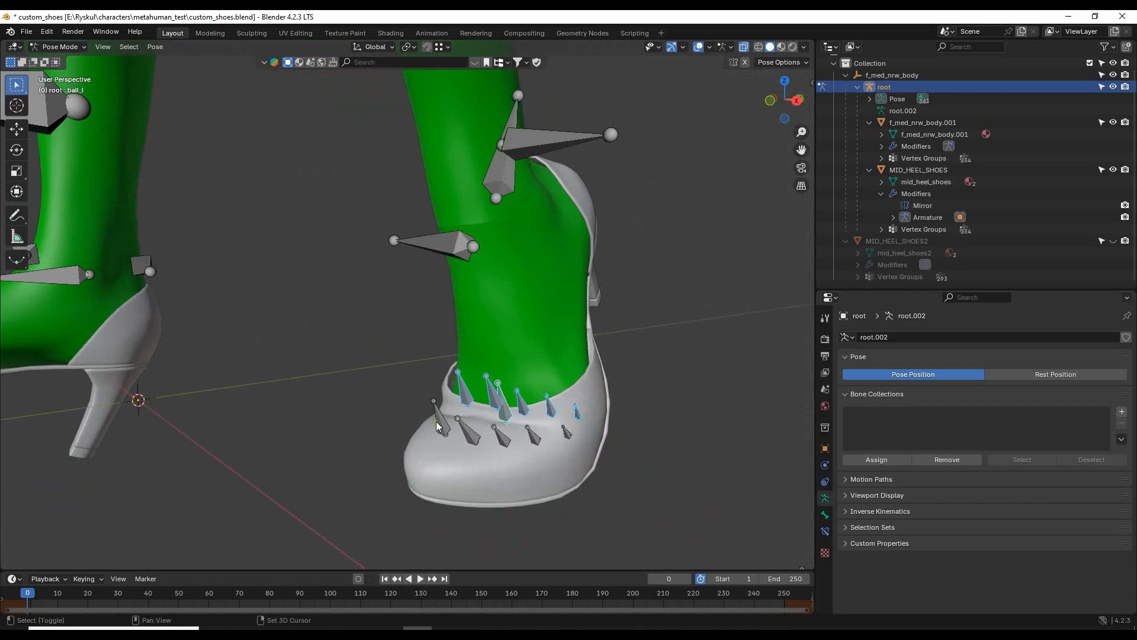
{"action": "left_click", "coordinate": [439, 418], "text": "shift"}
{"action": "left_click", "coordinate": [474, 437], "text": "shift"}
{"action": "left_click", "coordinate": [502, 437], "text": "shift"}
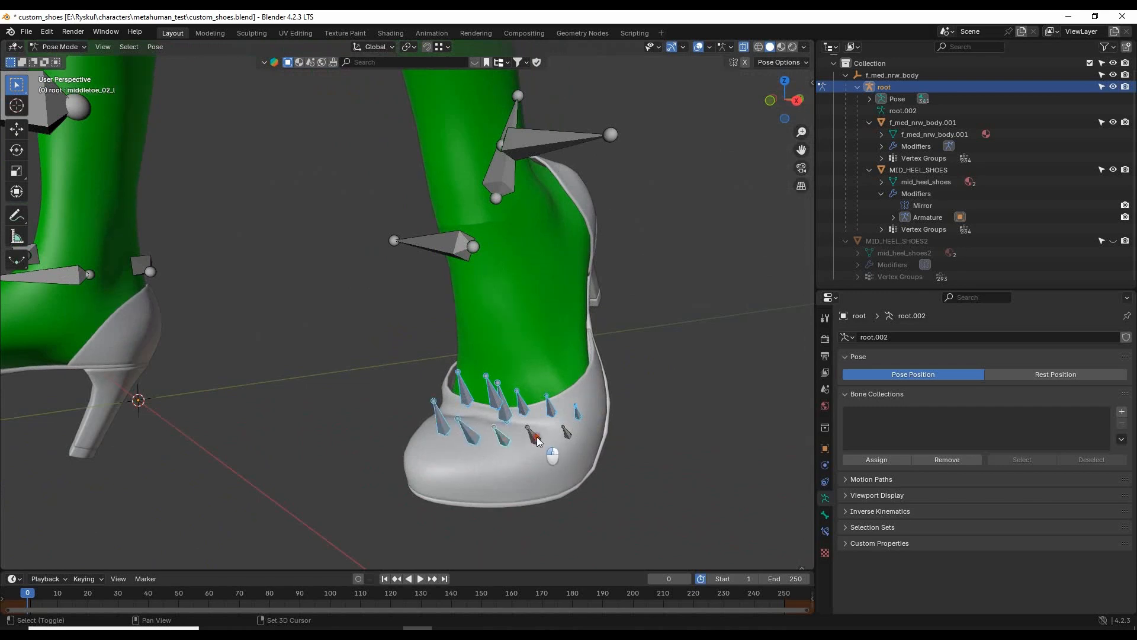
{"action": "left_click", "coordinate": [533, 437], "text": "shift"}
{"action": "left_click", "coordinate": [567, 432], "text": "shift"}
{"action": "middle_click_drag", "start_coordinate": [571, 432], "coordinate": [596, 418]}
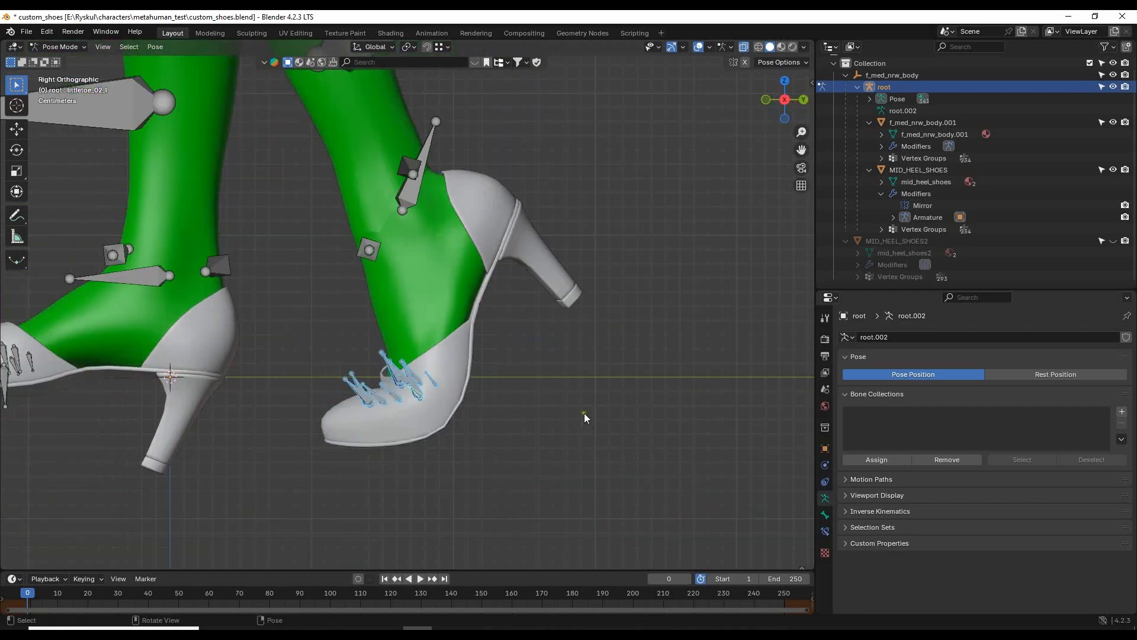
{"action": "key", "text": "r"}
{"action": "left_click", "coordinate": [616, 445]}
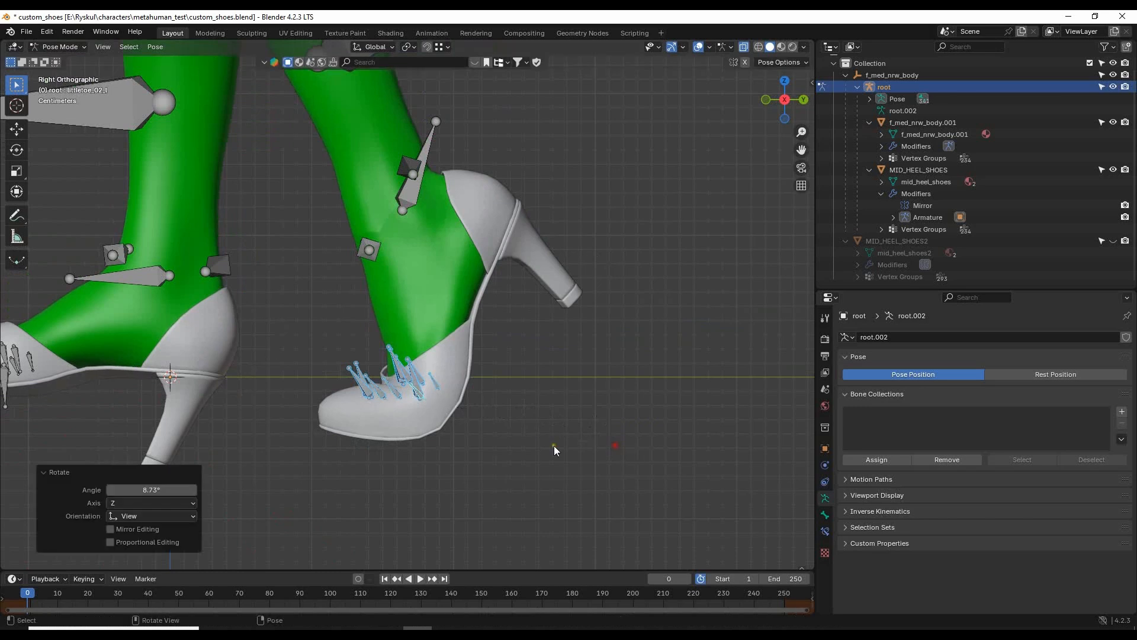
- Inspect the posed left shoe, set the armature to Rest Position and return it to Object Mode
{"action": "middle_click_drag", "start_coordinate": [553, 446], "coordinate": [471, 382]}
{"action": "scroll", "coordinate": [485, 402], "scroll_direction": "up", "scroll_amount": 3}
{"action": "scroll", "coordinate": [450, 418], "scroll_direction": "down", "scroll_amount": 6}
{"action": "middle_click_drag", "start_coordinate": [499, 343], "coordinate": [505, 386], "text": "shift"}
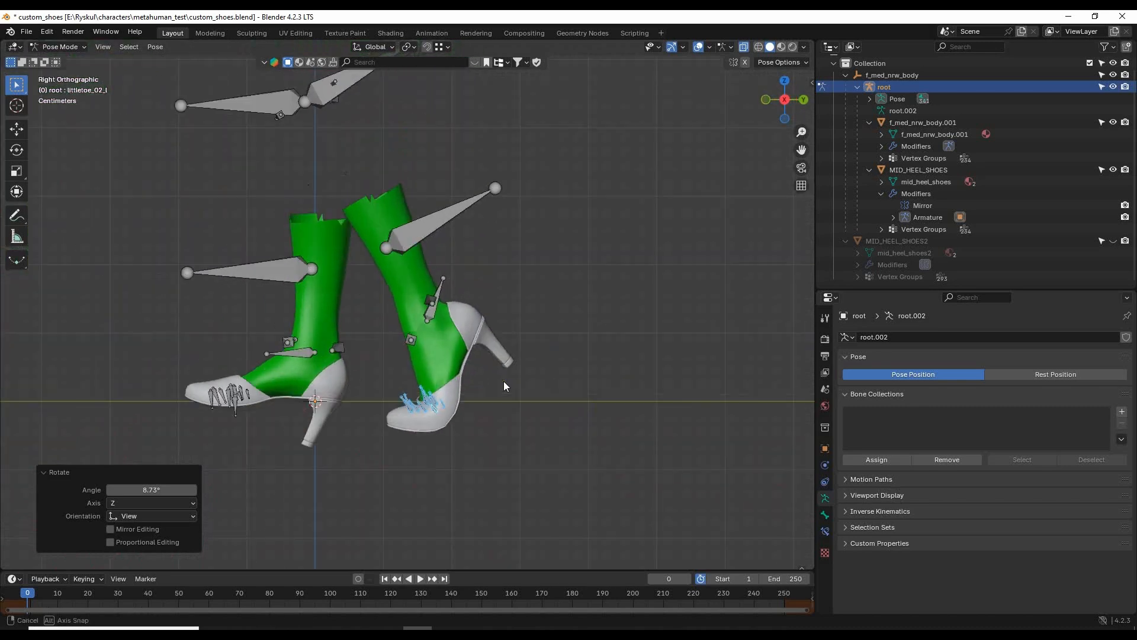
{"action": "left_click", "coordinate": [1028, 376]}
{"action": "left_click", "coordinate": [60, 47]}
{"action": "left_click", "coordinate": [59, 58]}
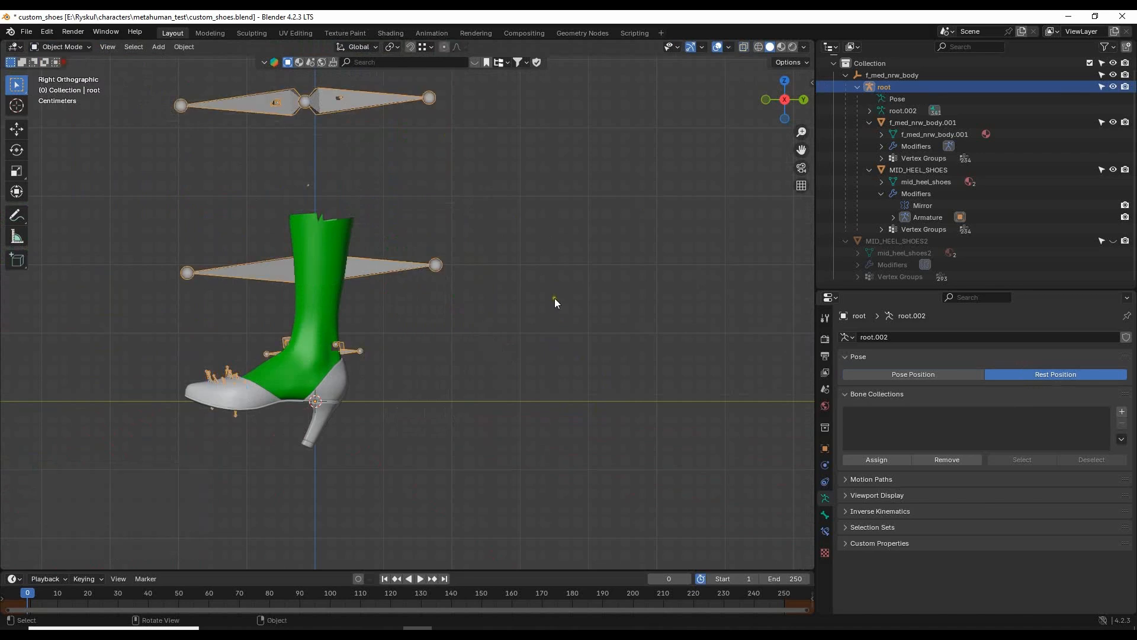
- Select the MID_HEEL_SHOES object and examine its Mirror and Armature modifiers and both shoes
{"action": "middle_click_drag", "start_coordinate": [459, 348], "coordinate": [613, 414]}
{"action": "left_click", "coordinate": [368, 446]}
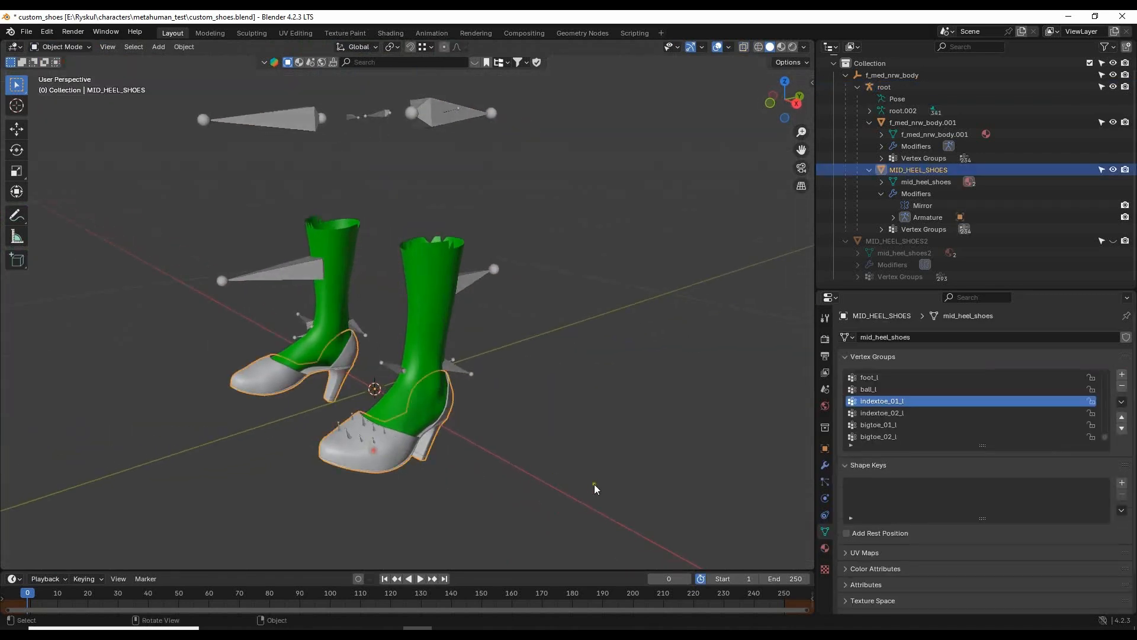
{"action": "middle_click_drag", "start_coordinate": [595, 484], "coordinate": [677, 407]}
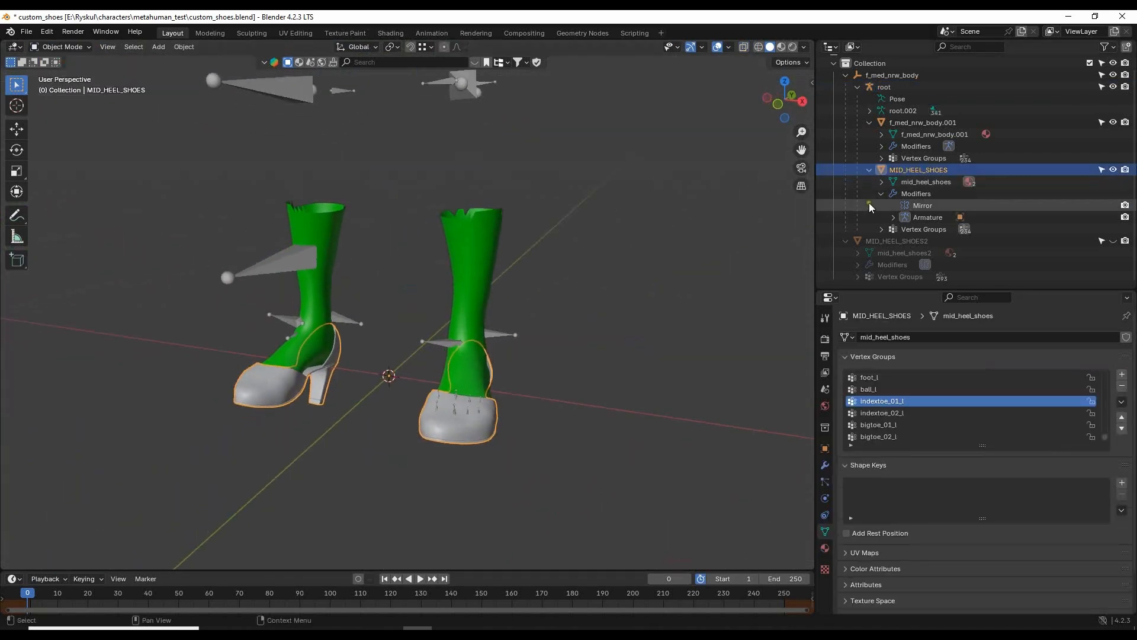
{"action": "left_click", "coordinate": [881, 193]}
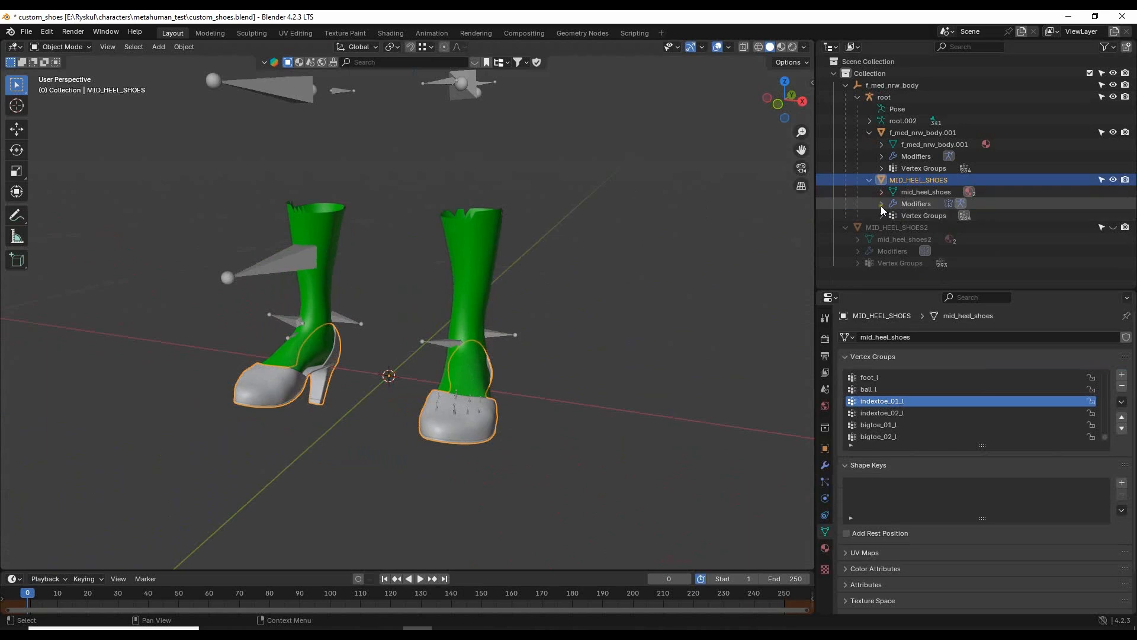
{"action": "left_click", "coordinate": [824, 465]}
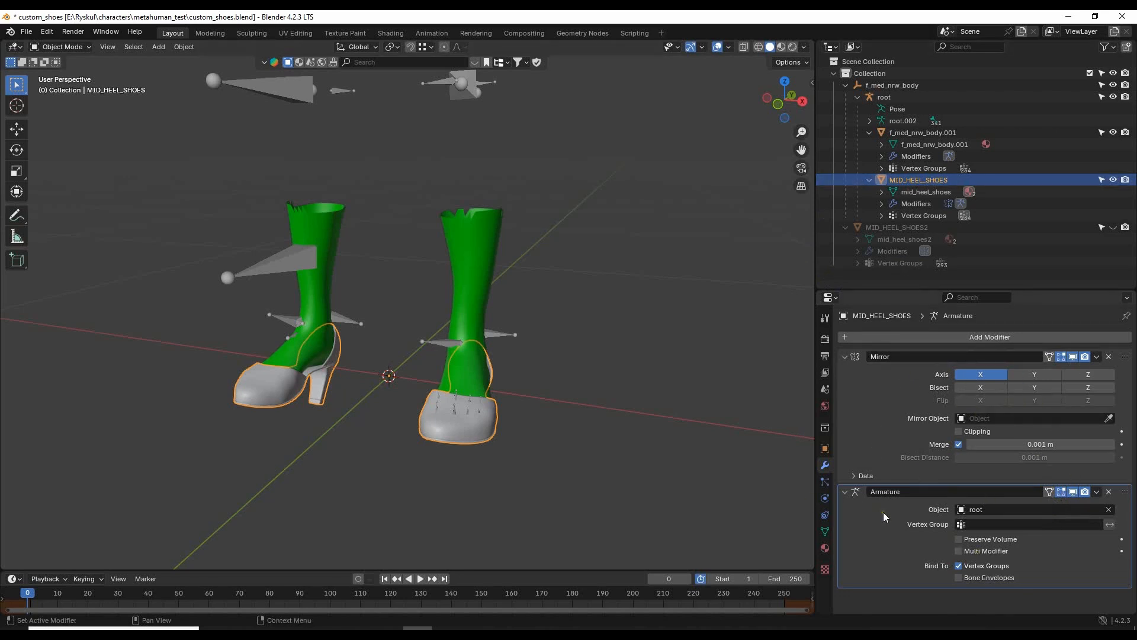
{"action": "mouse_move", "coordinate": [625, 359]}
{"action": "middle_mouse_down"}
{"action": "mouse_move", "coordinate": [640, 350]}
{"action": "mouse_move", "coordinate": [599, 331]}
{"action": "mouse_move", "coordinate": [638, 361]}
{"action": "middle_mouse_up"}
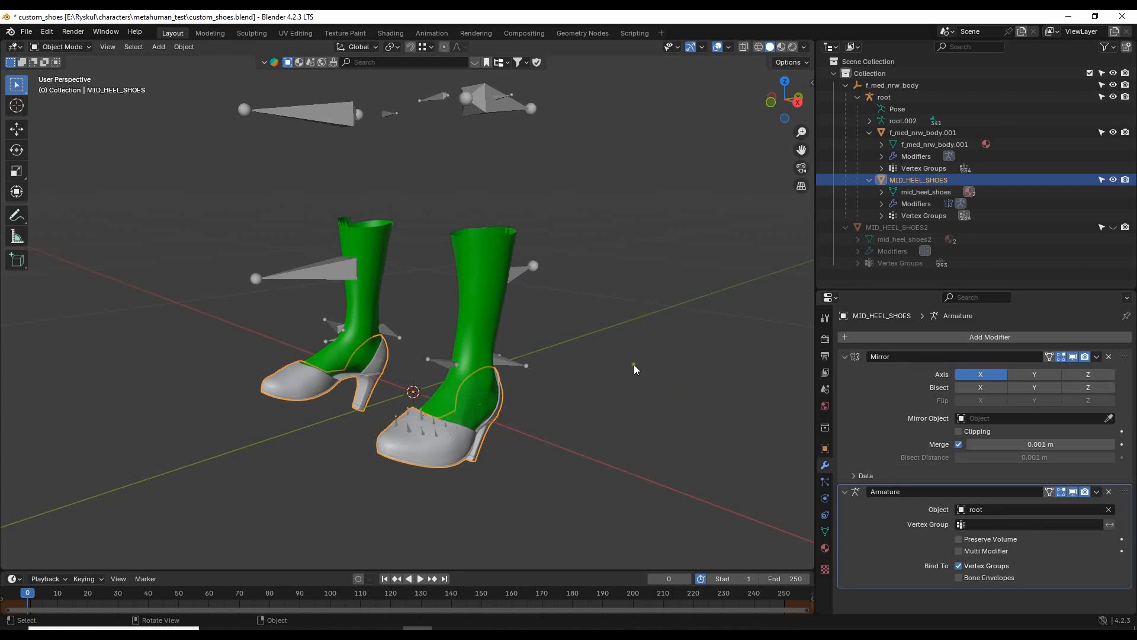
{"action": "middle_click_drag", "start_coordinate": [634, 365], "coordinate": [610, 367]}
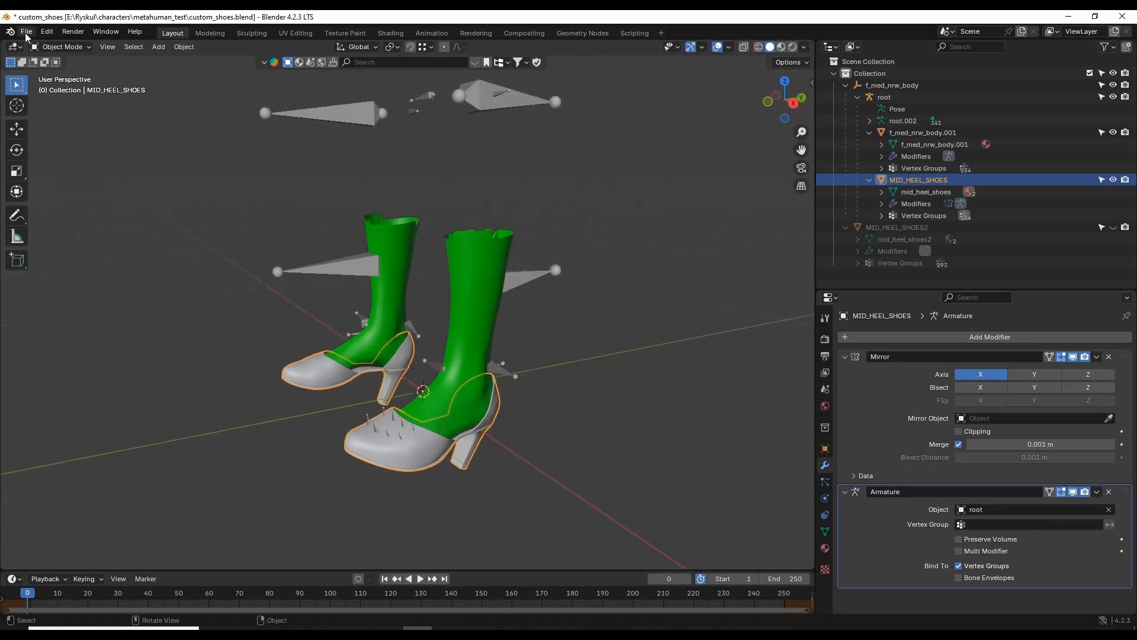
{"action": "middle_click_drag", "start_coordinate": [627, 257], "coordinate": [707, 235]}
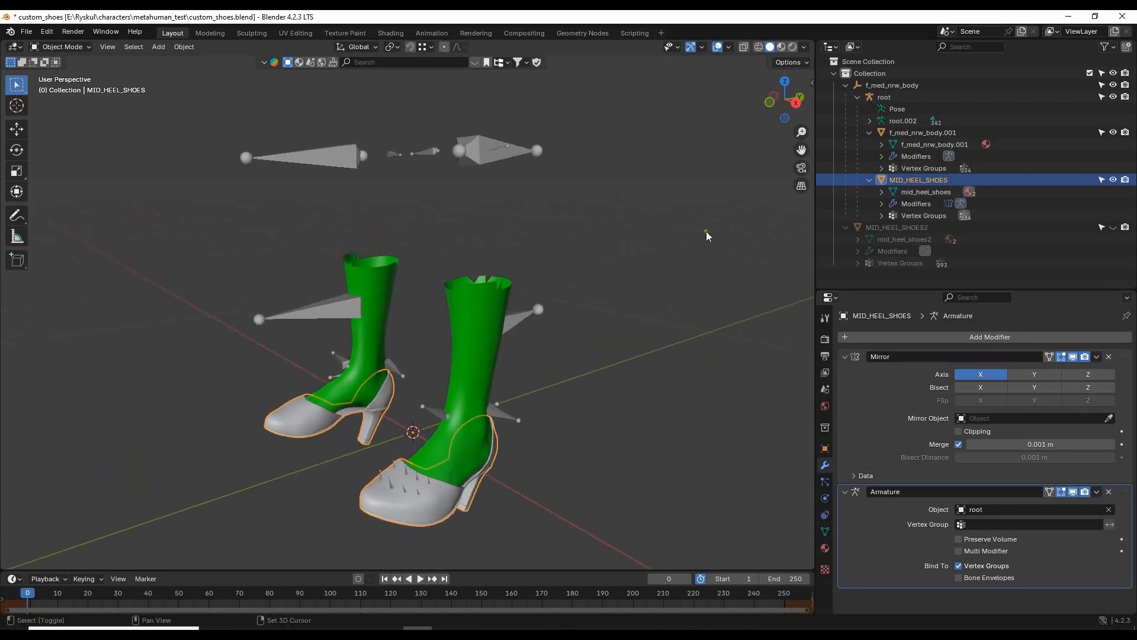
- Select the root armature together with MID_HEEL_SHOES and start an FBX export of the selection
{"action": "left_click", "coordinate": [869, 180]}
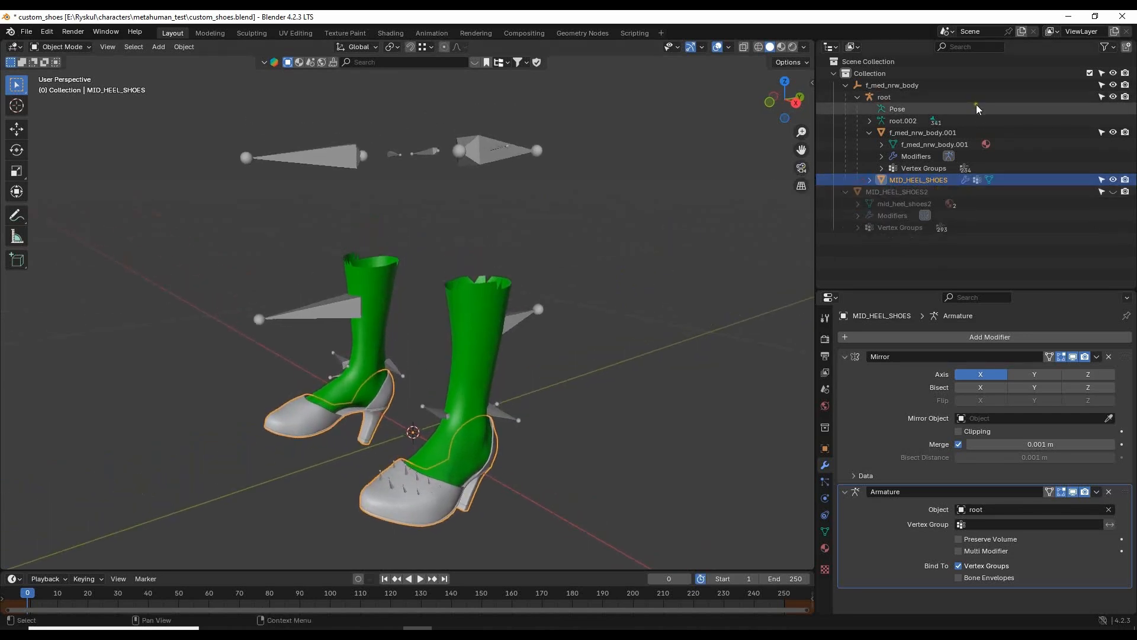
{"action": "left_click", "coordinate": [892, 98], "text": "ctrl"}
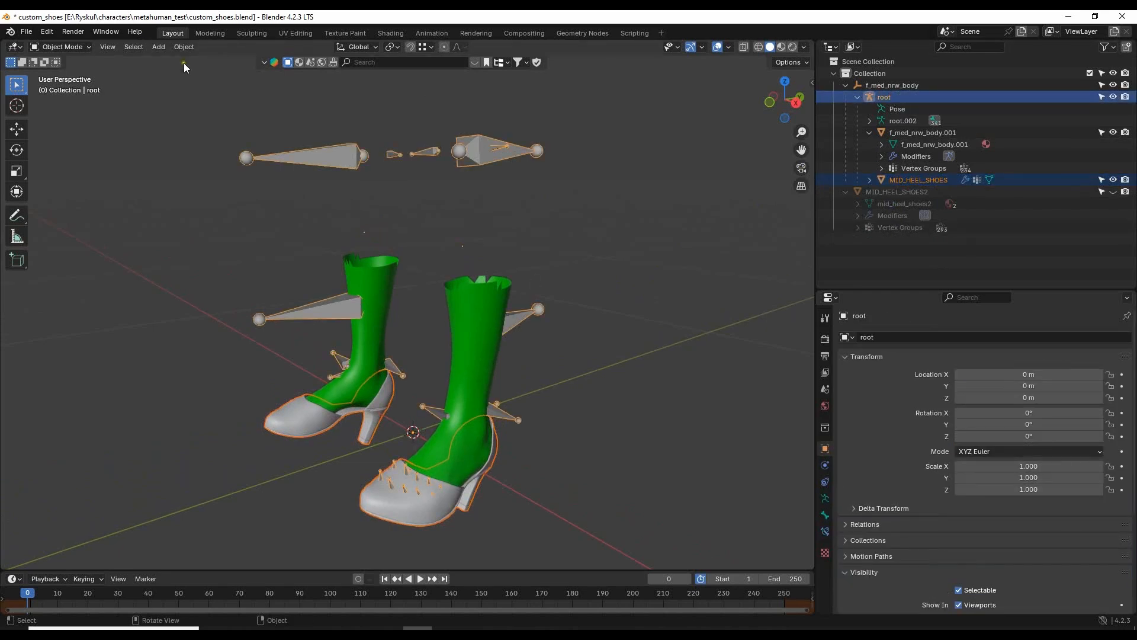
{"action": "left_click", "coordinate": [26, 31]}
{"action": "mouse_move", "coordinate": [73, 211]}
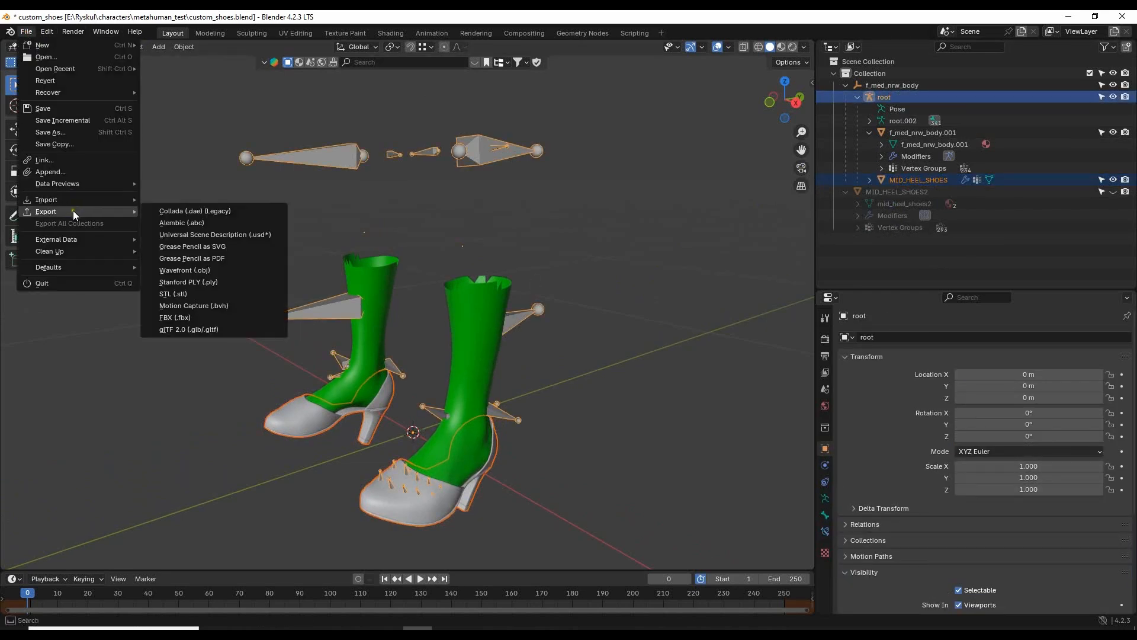
{"action": "left_click", "coordinate": [173, 318]}
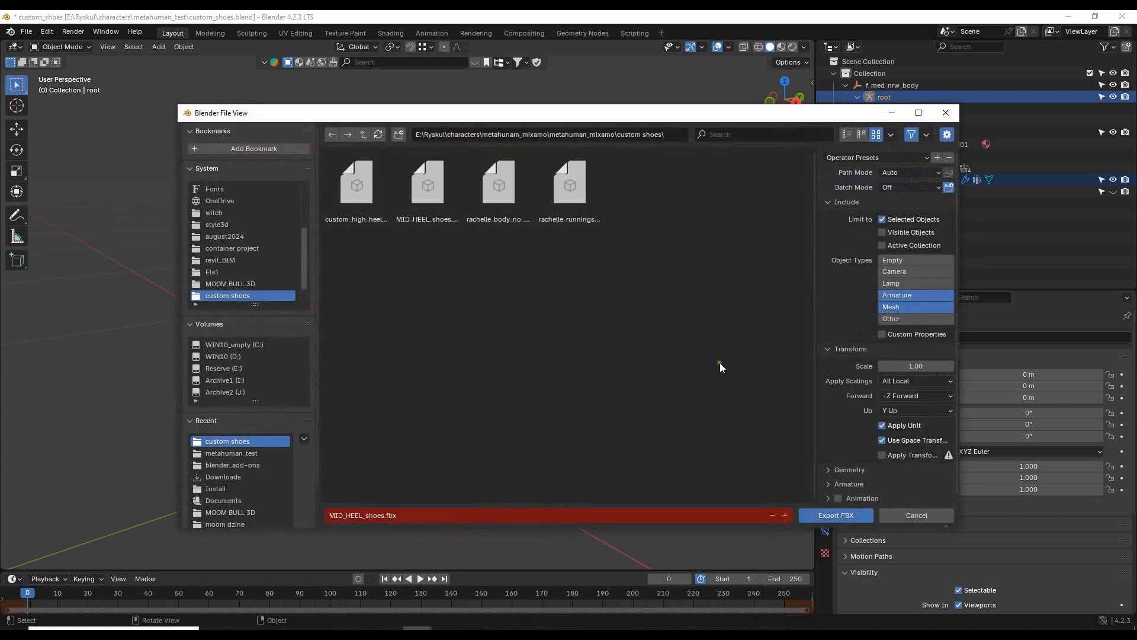
- Choose MID_HEEL_shoes.fbx as the export file and expand the Armature export settings, enlarging the dialog to show all options
{"action": "left_click_drag", "start_coordinate": [594, 114], "coordinate": [495, 85]}
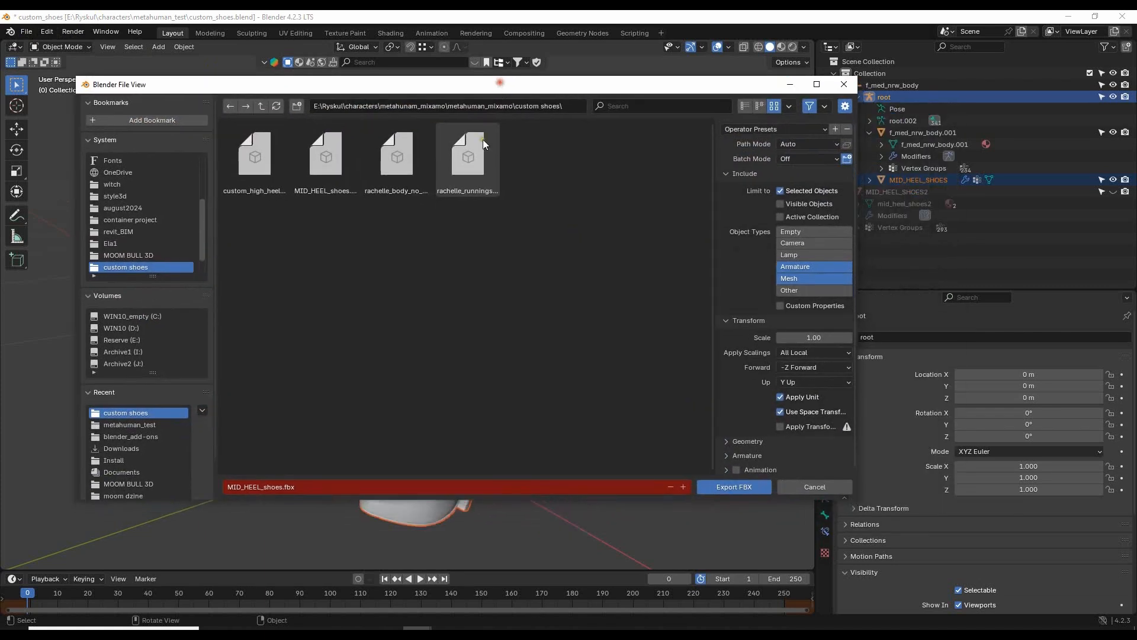
{"action": "left_click", "coordinate": [310, 488]}
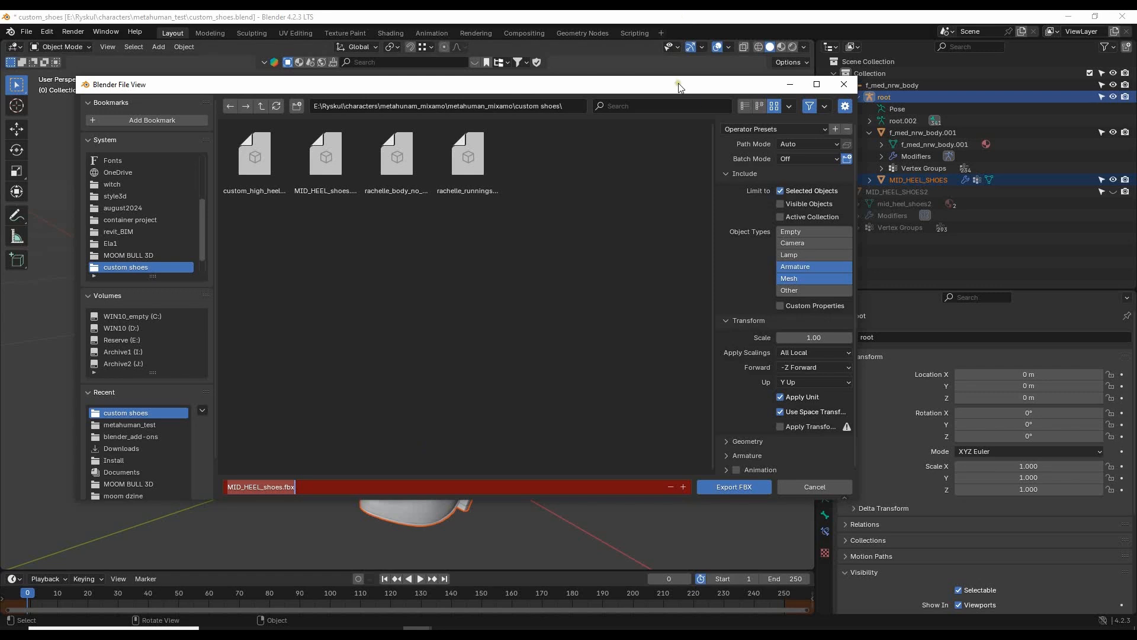
{"action": "left_click_drag", "start_coordinate": [678, 84], "coordinate": [664, 61]}
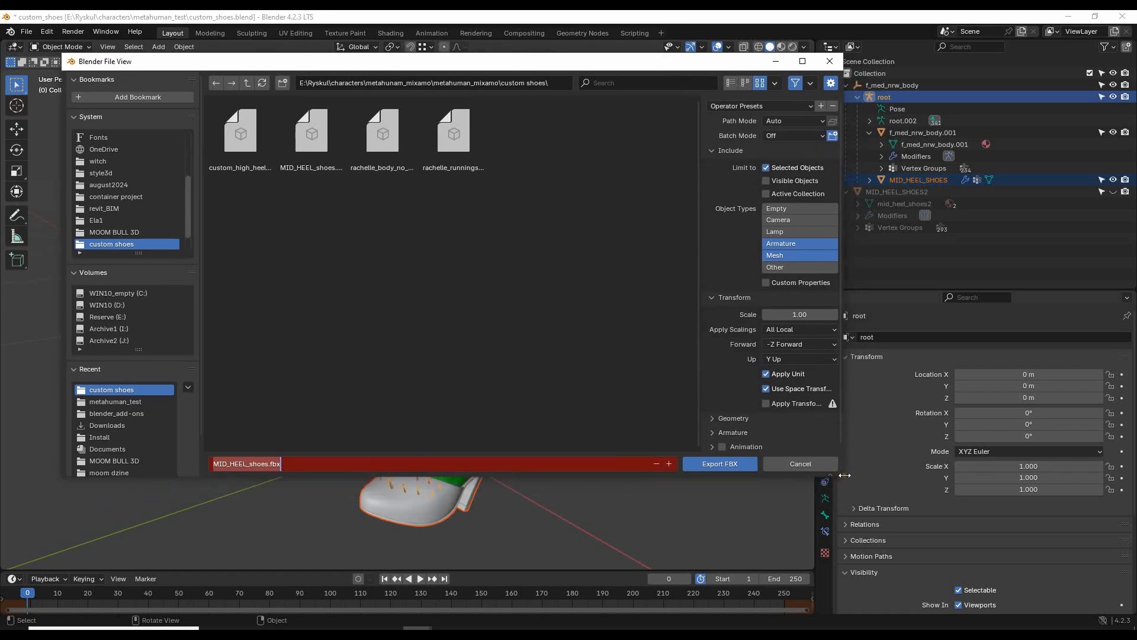
{"action": "left_click_drag", "start_coordinate": [845, 470], "coordinate": [883, 471]}
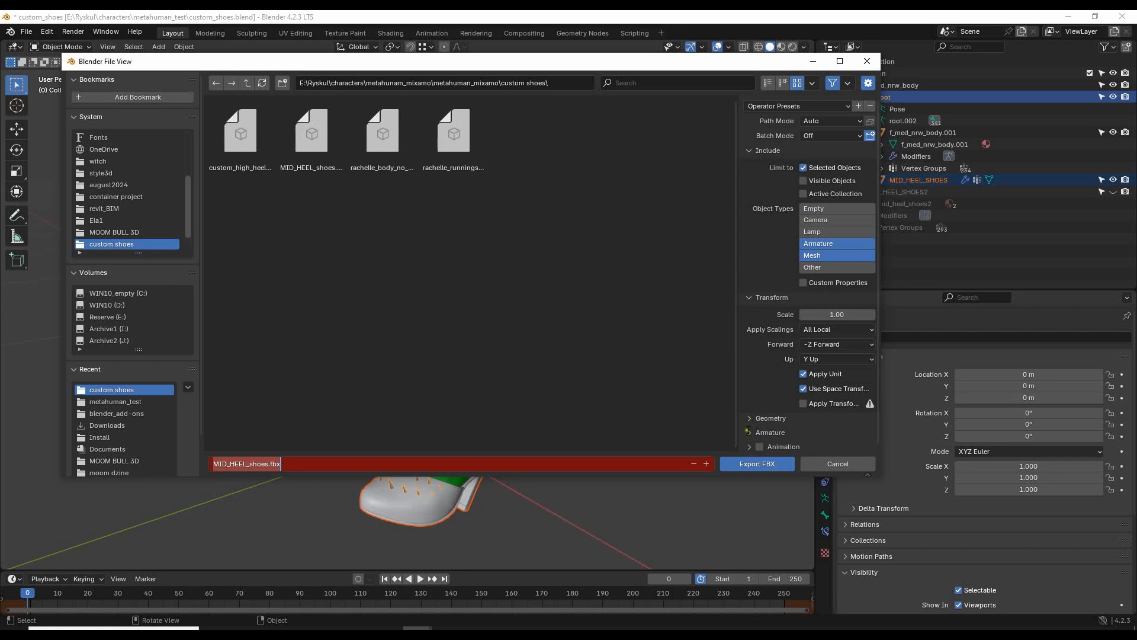
{"action": "left_click", "coordinate": [749, 432]}
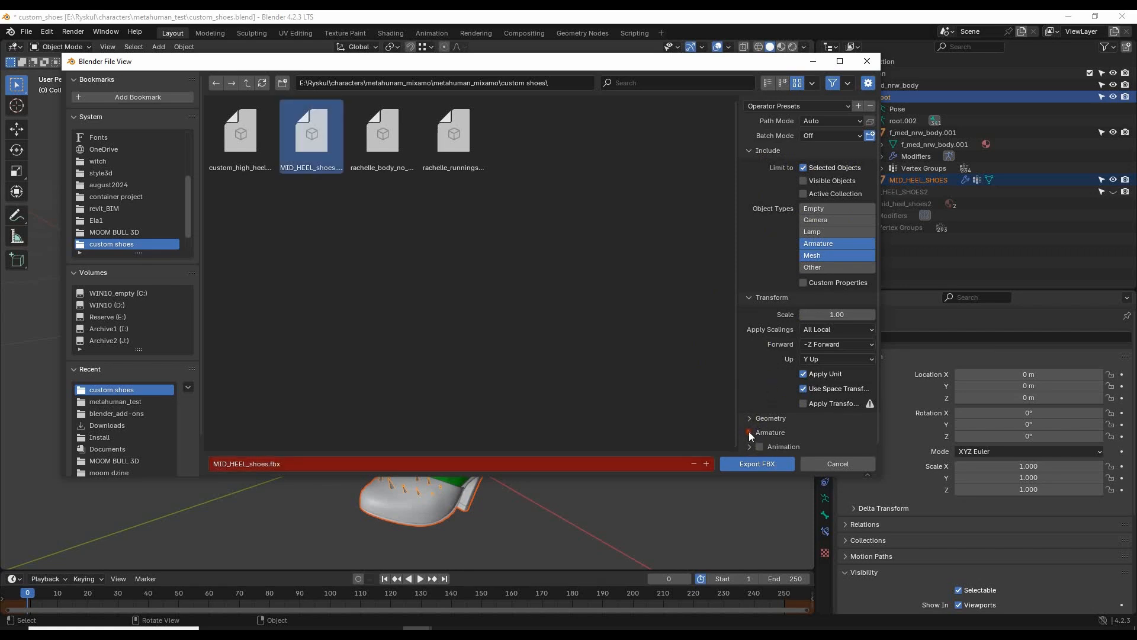
{"action": "left_click", "coordinate": [749, 432]}
{"action": "scroll", "coordinate": [776, 367], "scroll_direction": "down", "scroll_amount": 4}
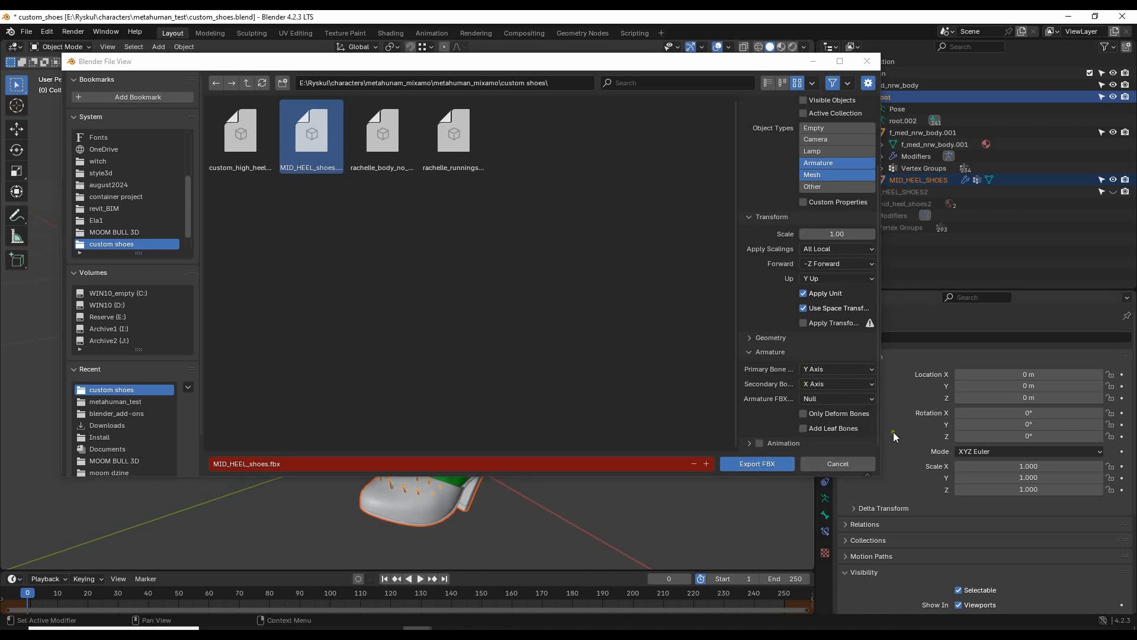
{"action": "left_click_drag", "start_coordinate": [879, 476], "coordinate": [915, 574]}
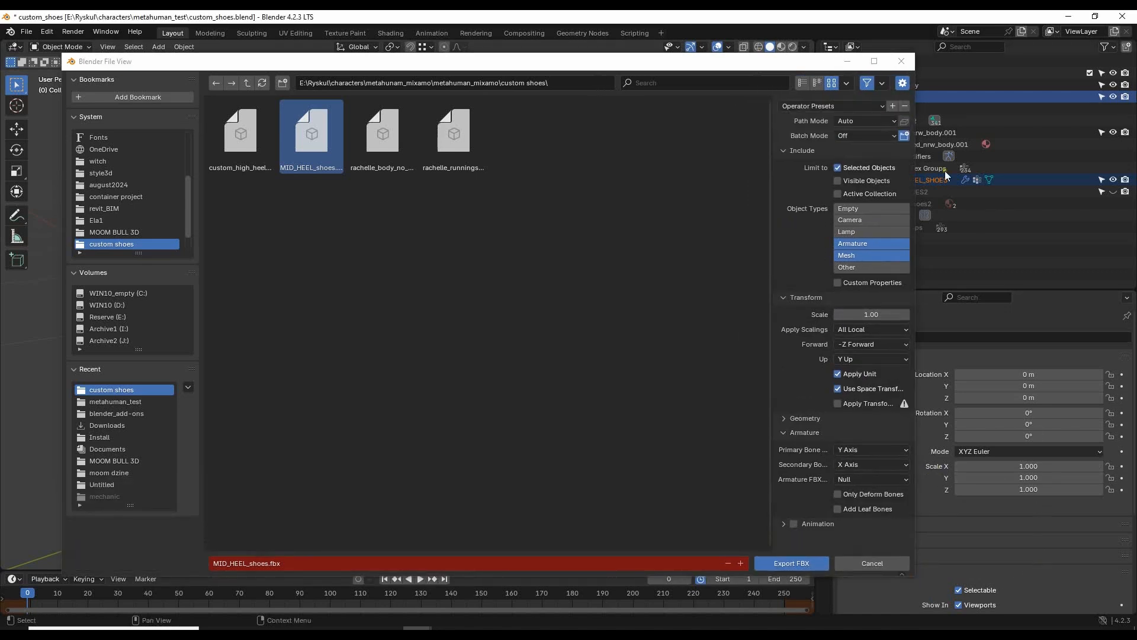
- Capture a screenshot of the FBX export settings, view it full screen and close the screenshot editor
{"action": "key", "text": "Print"}
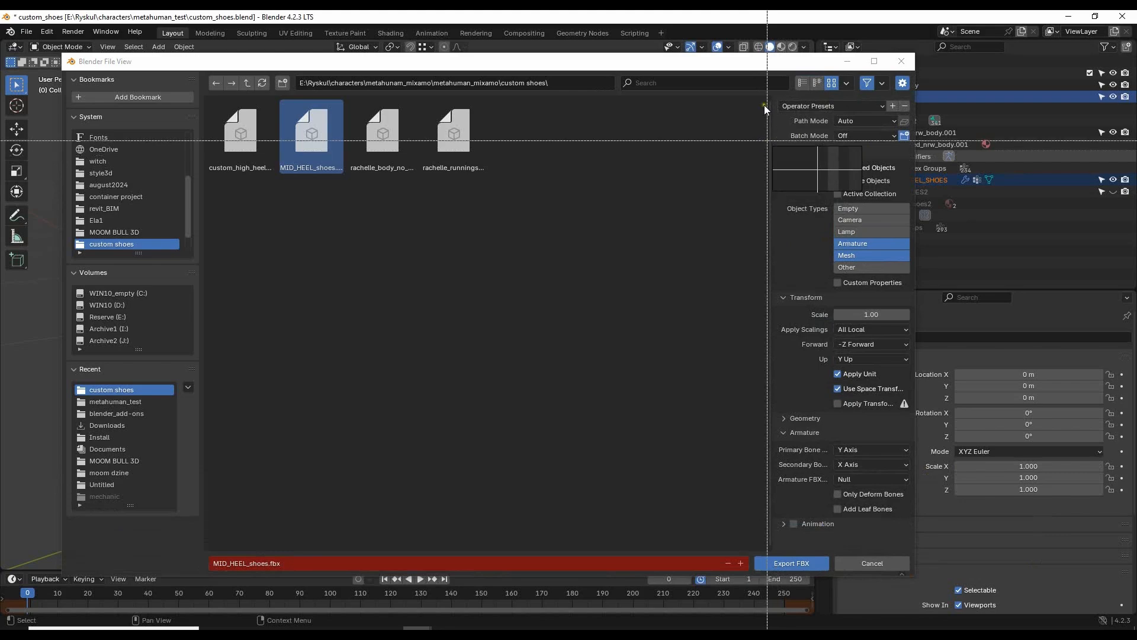
{"action": "left_click_drag", "start_coordinate": [762, 86], "coordinate": [919, 579]}
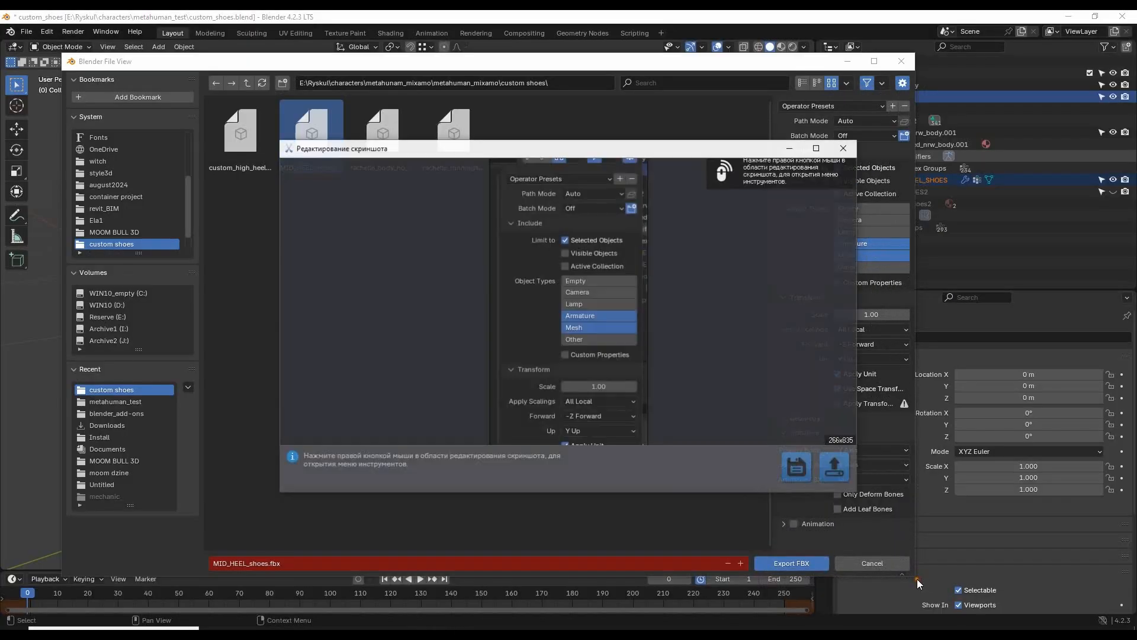
{"action": "left_click", "coordinate": [818, 148]}
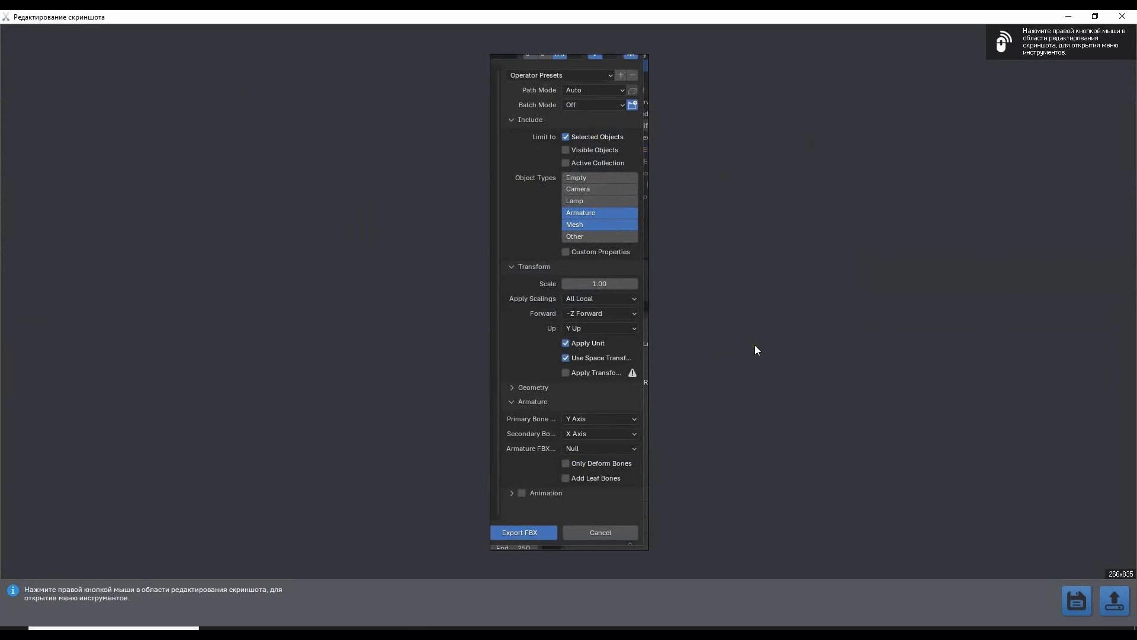
{"action": "left_click", "coordinate": [1123, 16]}
- Export the selected armature and shoe mesh as MID_HEEL_shoes.fbx into the custom shoes folder
{"action": "left_click", "coordinate": [616, 345]}
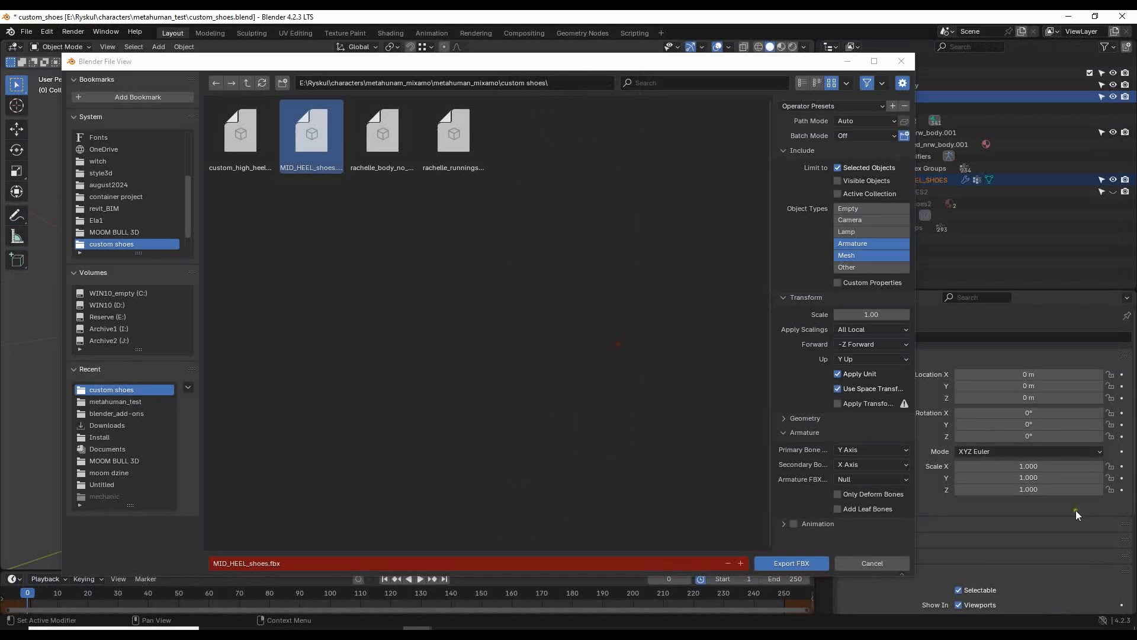
{"action": "left_click", "coordinate": [792, 564]}
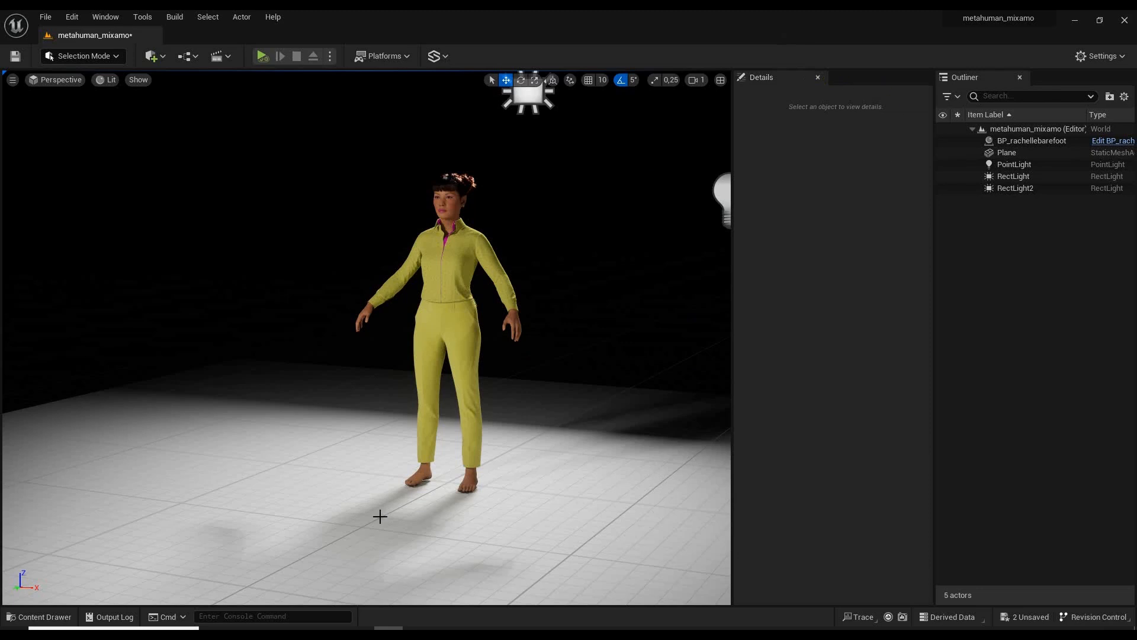
- Switch to Unreal Editor and open the MetaHumans/rachellebarefoot content folder
{"action": "left_click_drag", "start_coordinate": [574, 293], "coordinate": [641, 283], "text": "alt"}
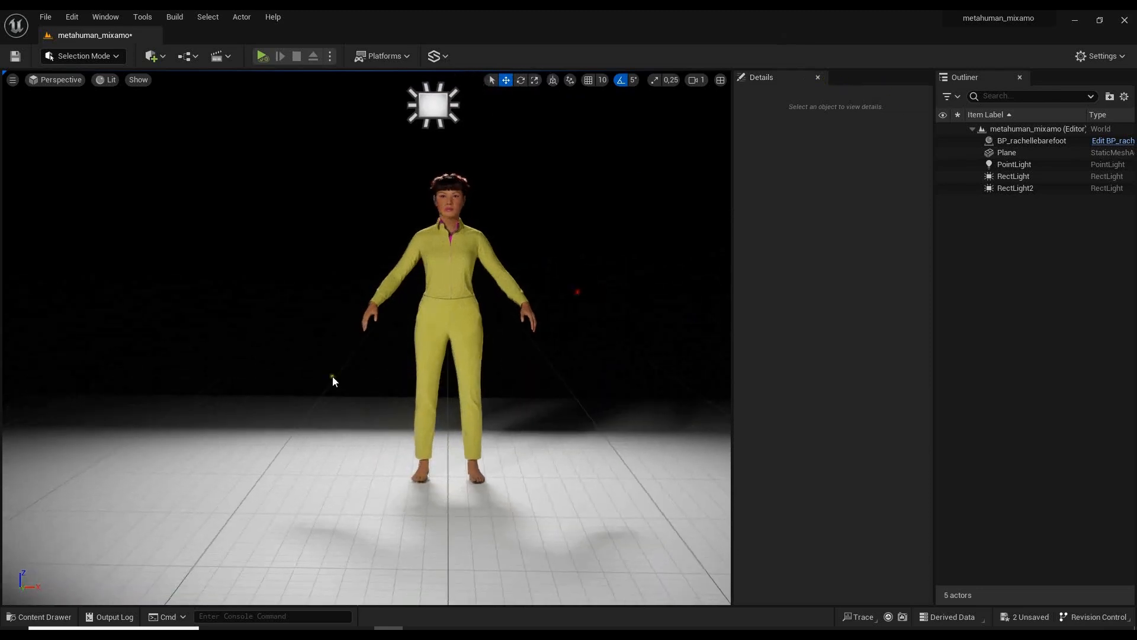
{"action": "left_click", "coordinate": [35, 616]}
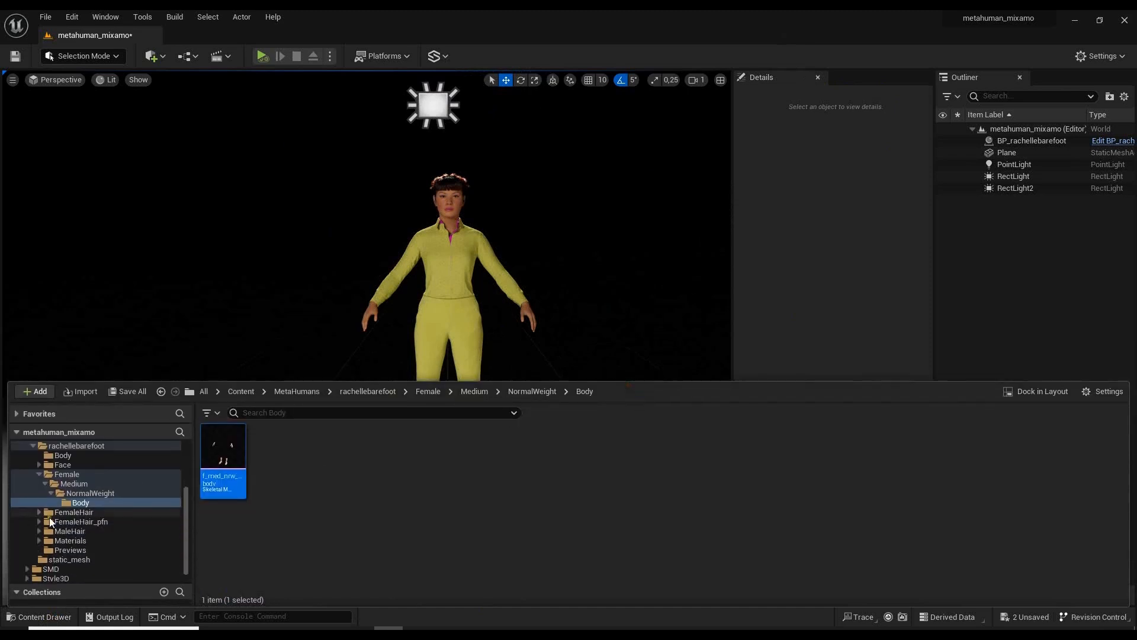
{"action": "left_click", "coordinate": [40, 474]}
{"action": "scroll", "coordinate": [113, 509], "scroll_direction": "up", "scroll_amount": 2}
{"action": "scroll", "coordinate": [101, 502], "scroll_direction": "up", "scroll_amount": 1}
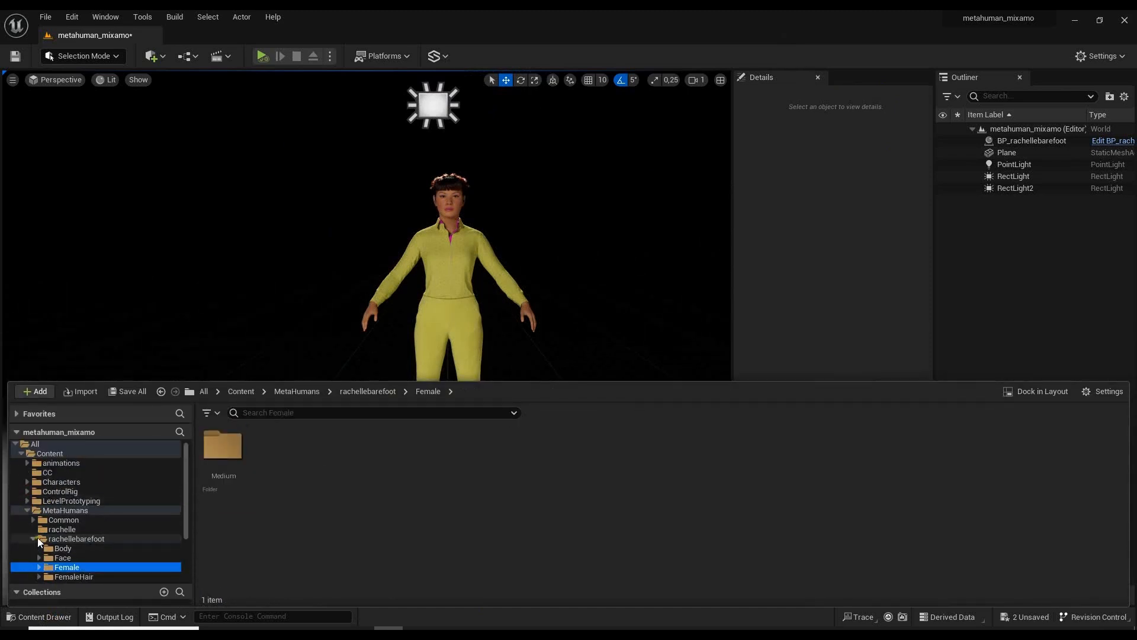
{"action": "left_click", "coordinate": [33, 539]}
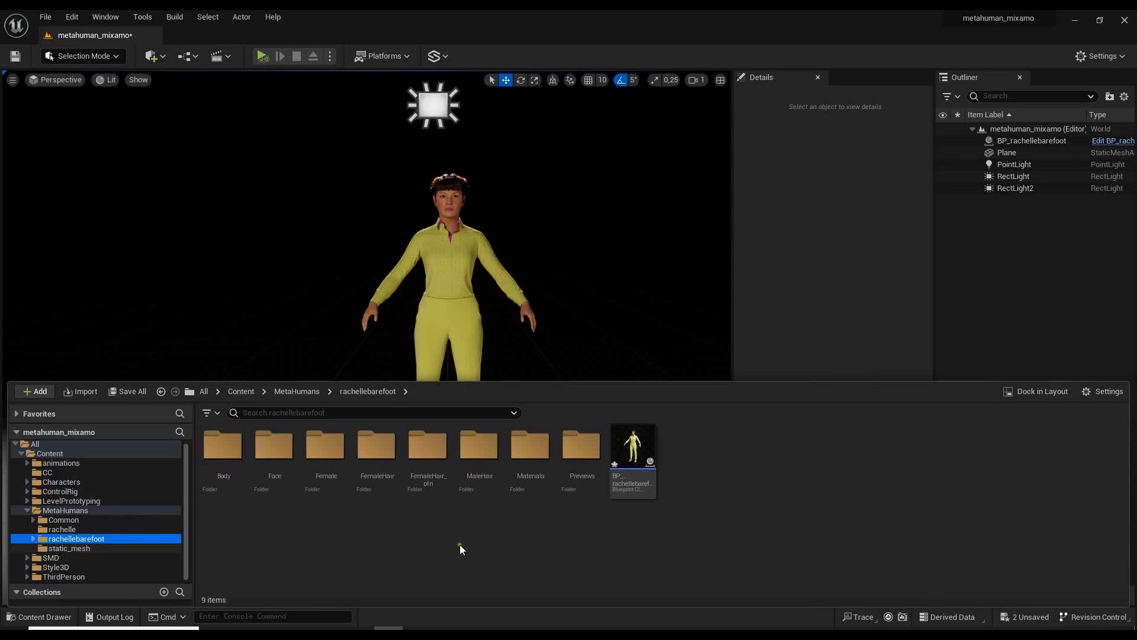
- Create a new folder named custom_shoes inside the rachellebarefoot folder
{"action": "right_click", "coordinate": [417, 539]}
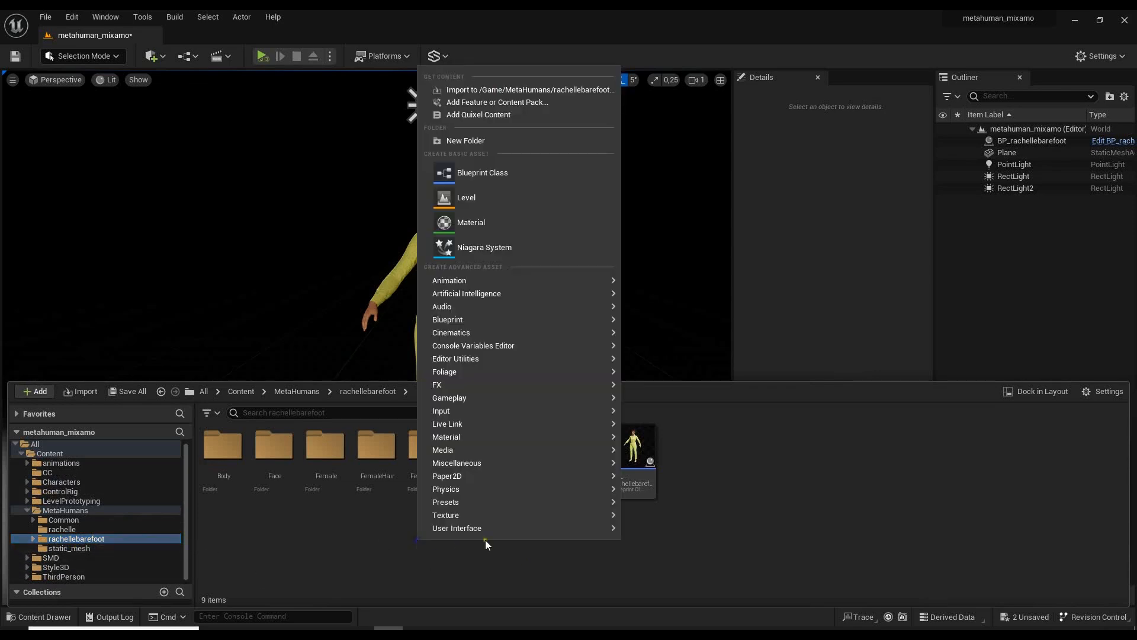
{"action": "left_click", "coordinate": [477, 139]}
{"action": "type", "text": "shoes"}
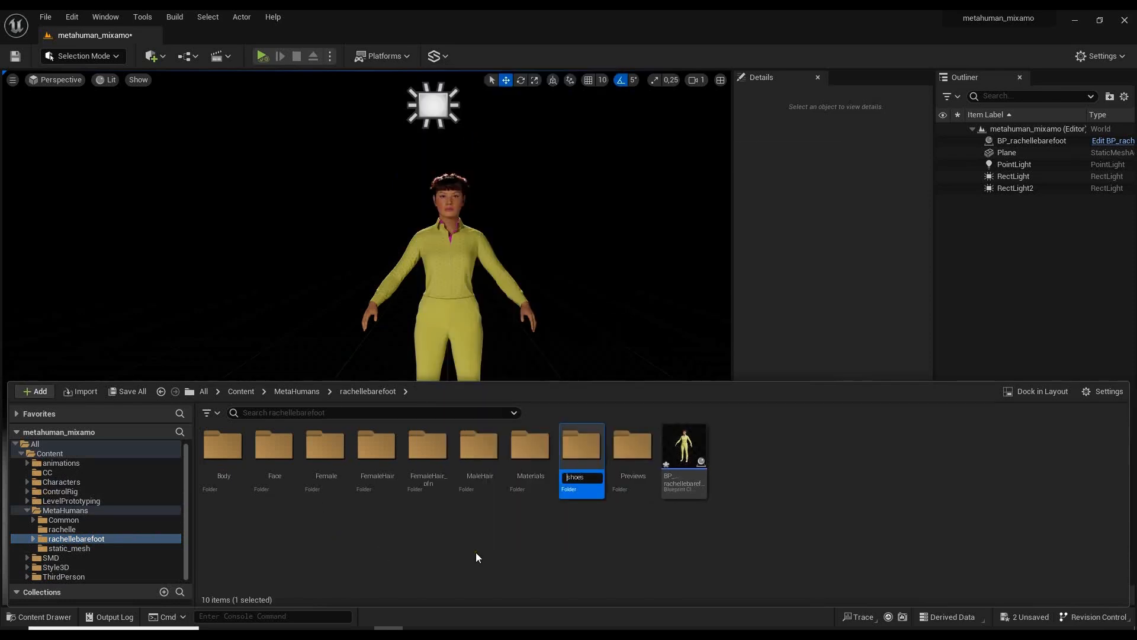
{"action": "key", "text": "Home"}
{"action": "type", "text": "custom_"}
{"action": "key", "text": "Return"}
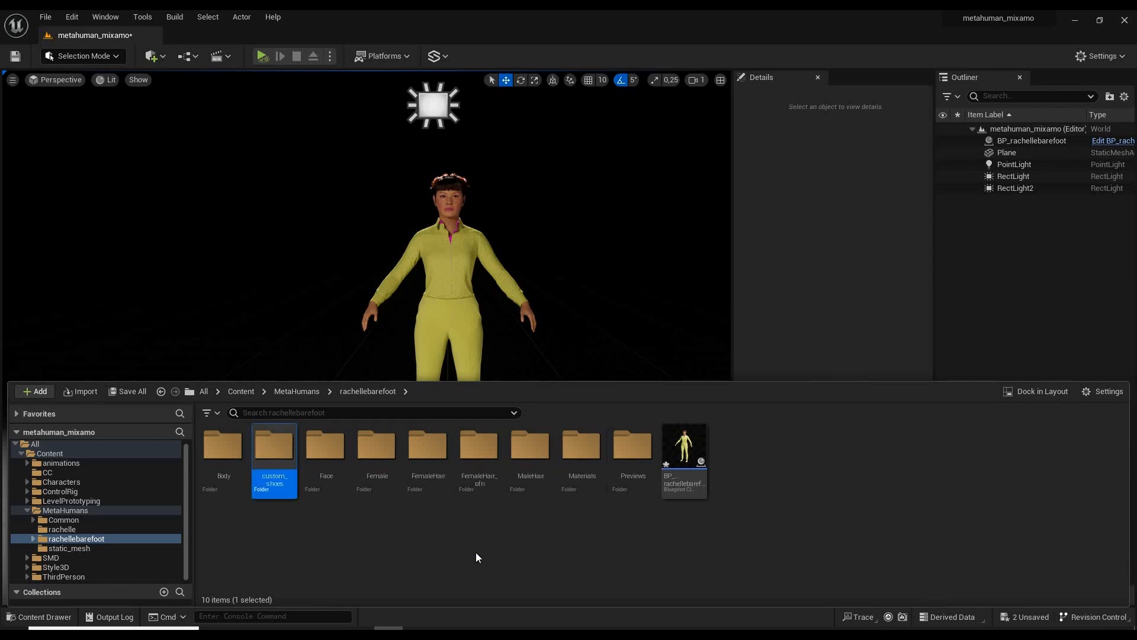
- Open the custom_shoes folder and choose MID_HEEL_shoes.fbx as the file to import into it
{"action": "double_click", "coordinate": [288, 445]}
{"action": "right_click", "coordinate": [278, 487]}
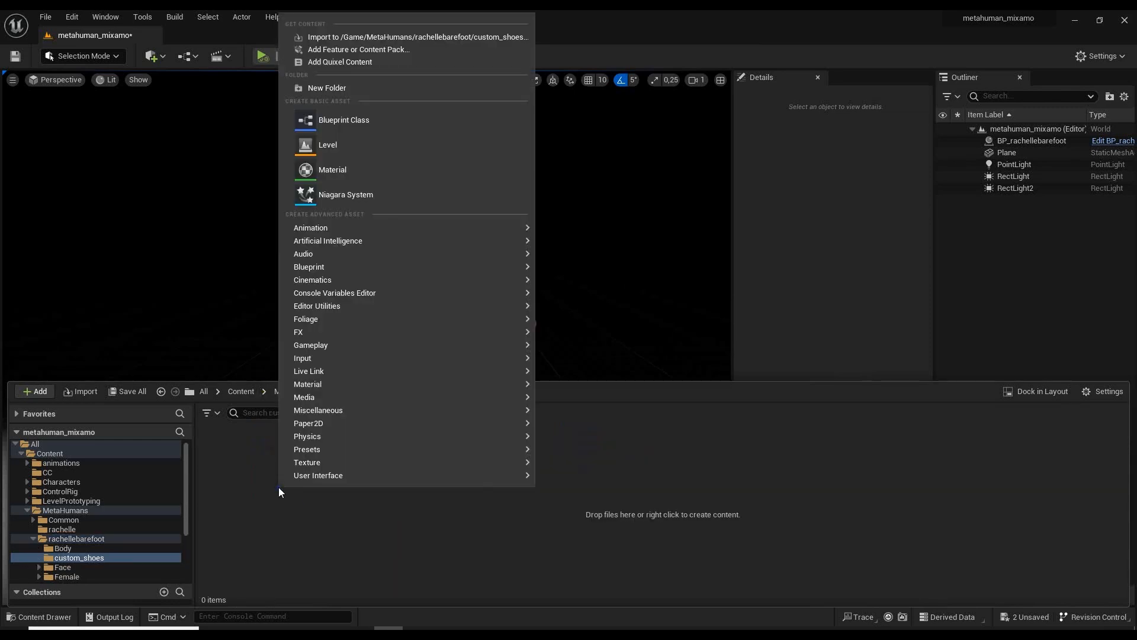
{"action": "left_click", "coordinate": [400, 36]}
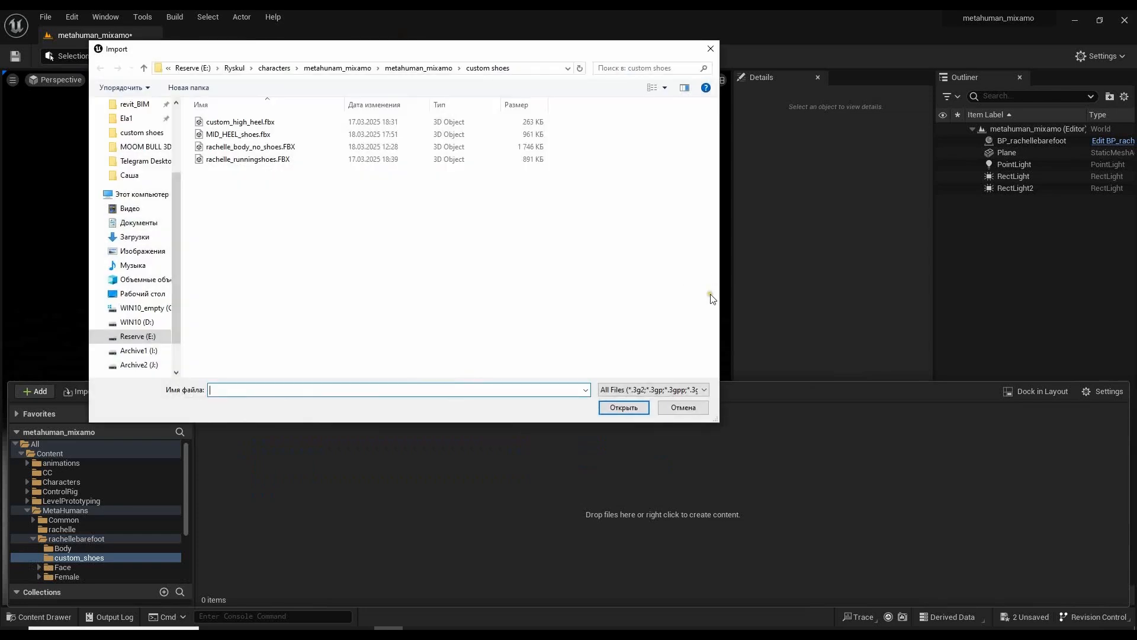
{"action": "left_click", "coordinate": [244, 134]}
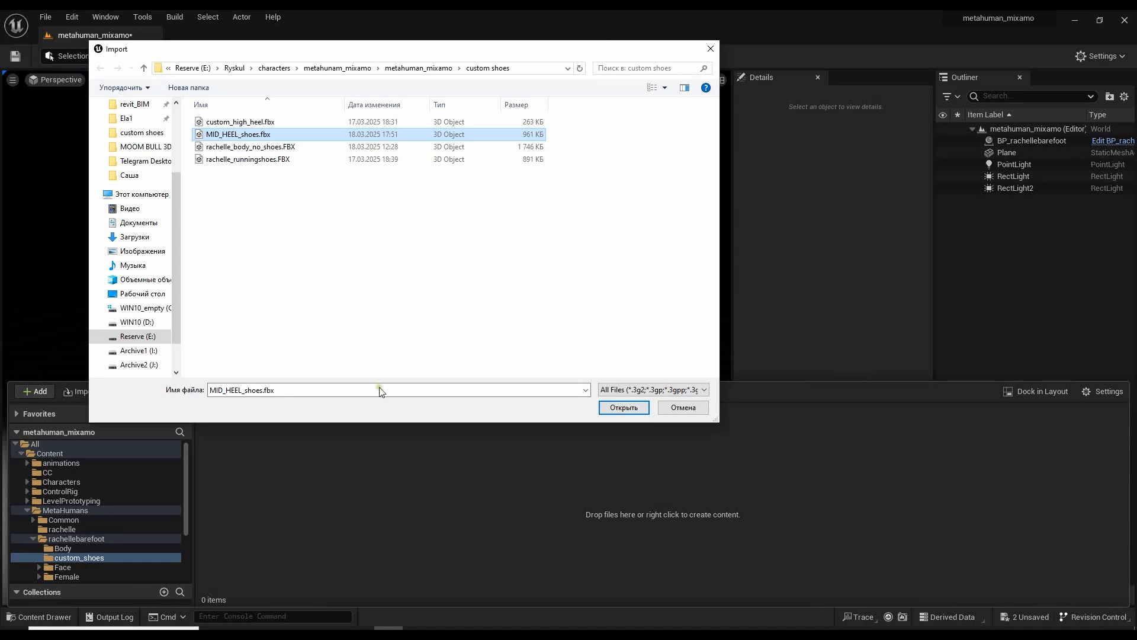
{"action": "left_click", "coordinate": [623, 407]}
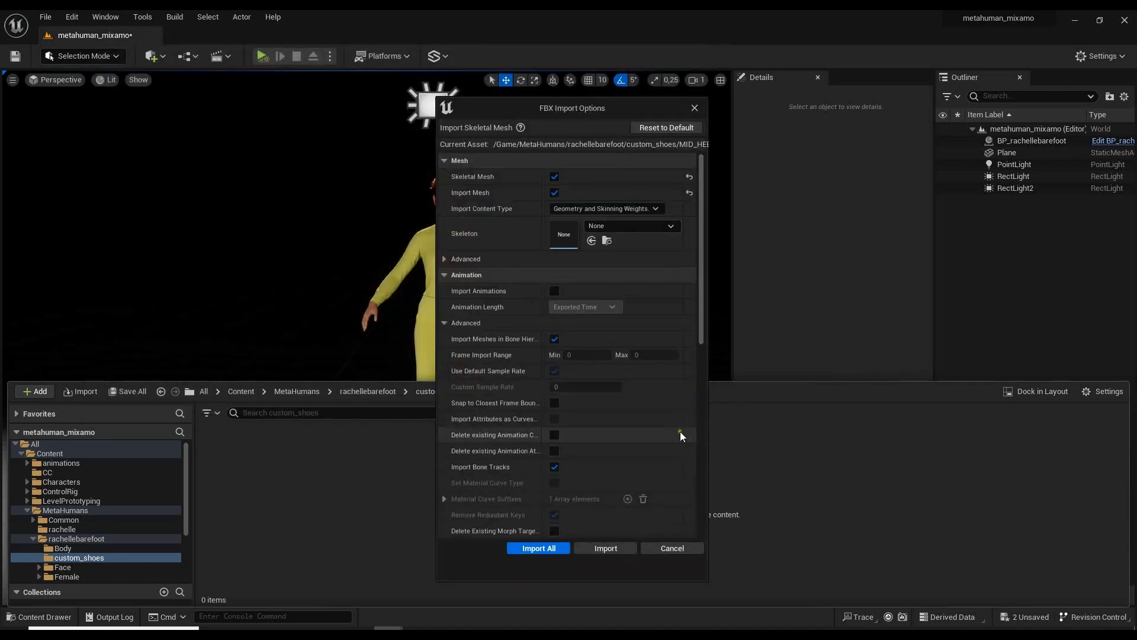
- Assign metahuman_base_skel as the skeleton in the FBX import options and import all of the shoe content
{"action": "left_click", "coordinate": [671, 226]}
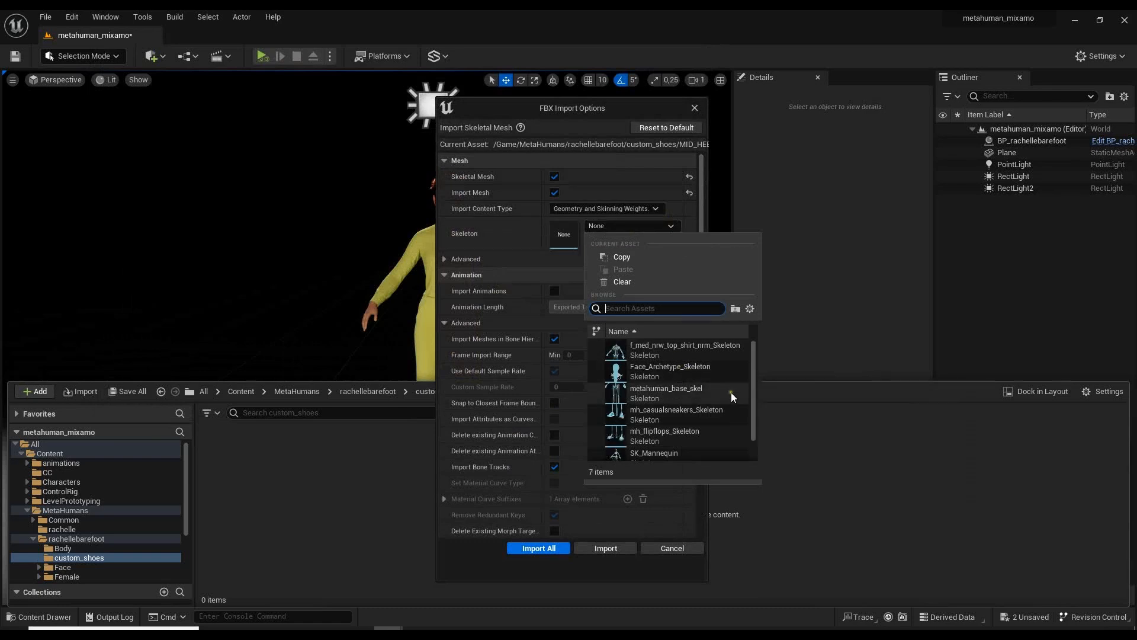
{"action": "mouse_move", "coordinate": [692, 396]}
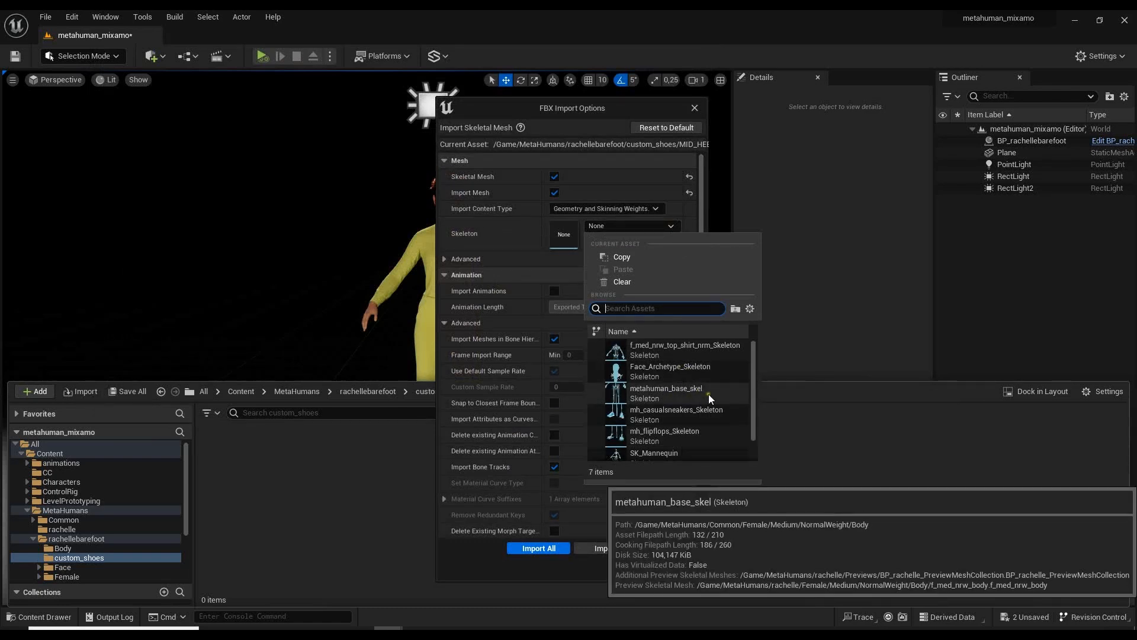
{"action": "left_click", "coordinate": [709, 394]}
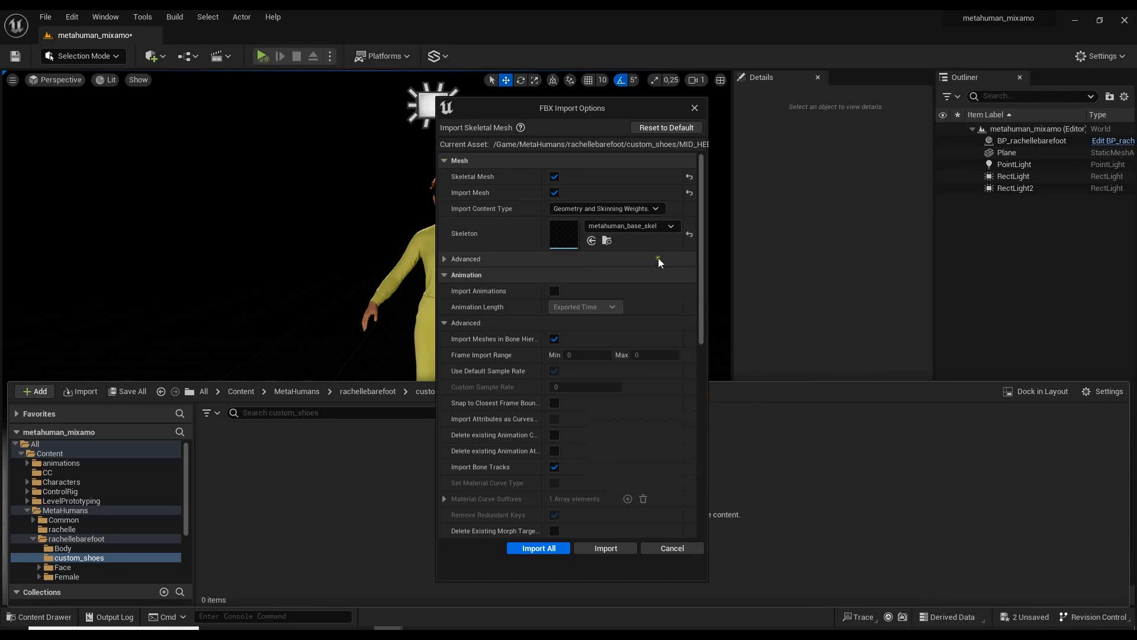
{"action": "scroll", "coordinate": [651, 278], "scroll_direction": "down", "scroll_amount": 3}
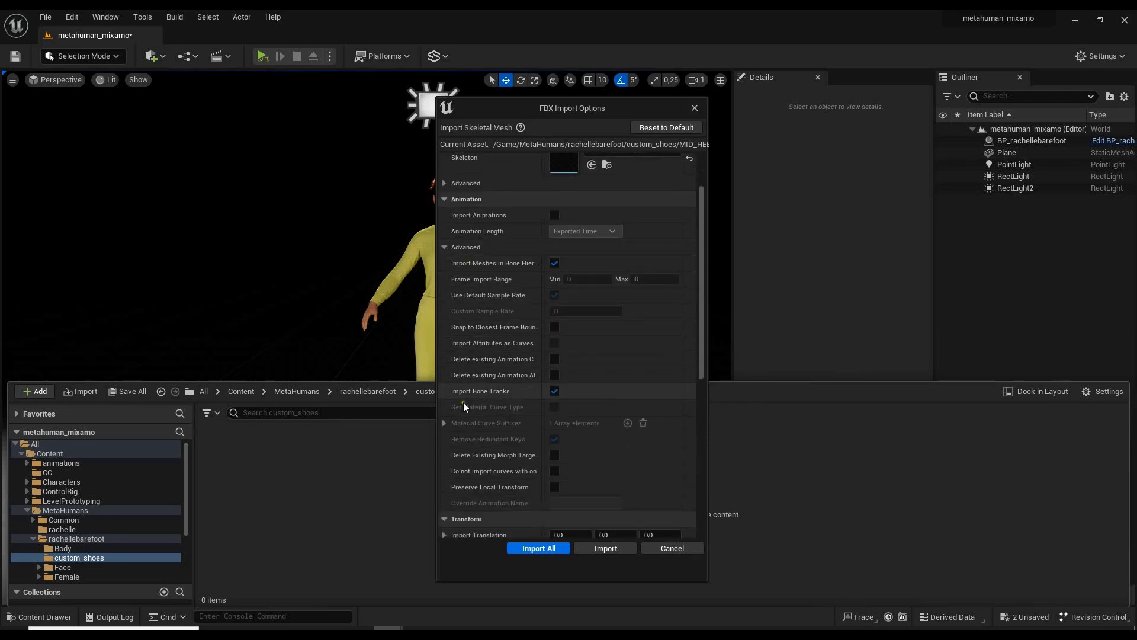
{"action": "scroll", "coordinate": [702, 336], "scroll_direction": "down", "scroll_amount": 3}
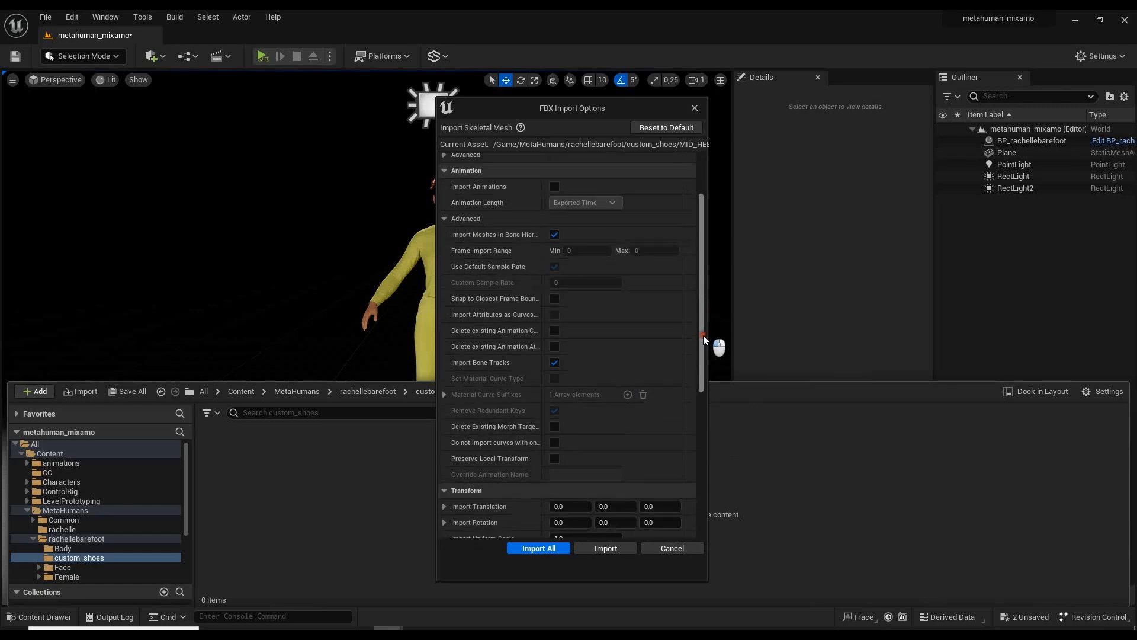
{"action": "mouse_move", "coordinate": [702, 350]}
{"action": "left_mouse_down"}
{"action": "mouse_move", "coordinate": [701, 331]}
{"action": "mouse_move", "coordinate": [705, 372]}
{"action": "left_mouse_up"}
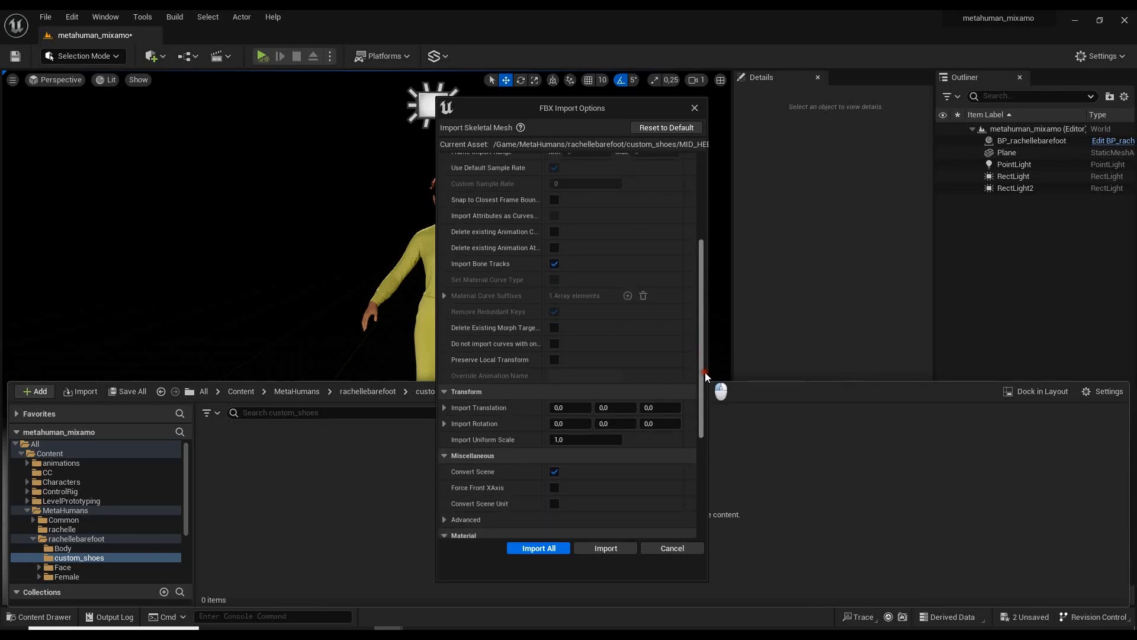
{"action": "left_click_drag", "start_coordinate": [704, 372], "coordinate": [705, 318]}
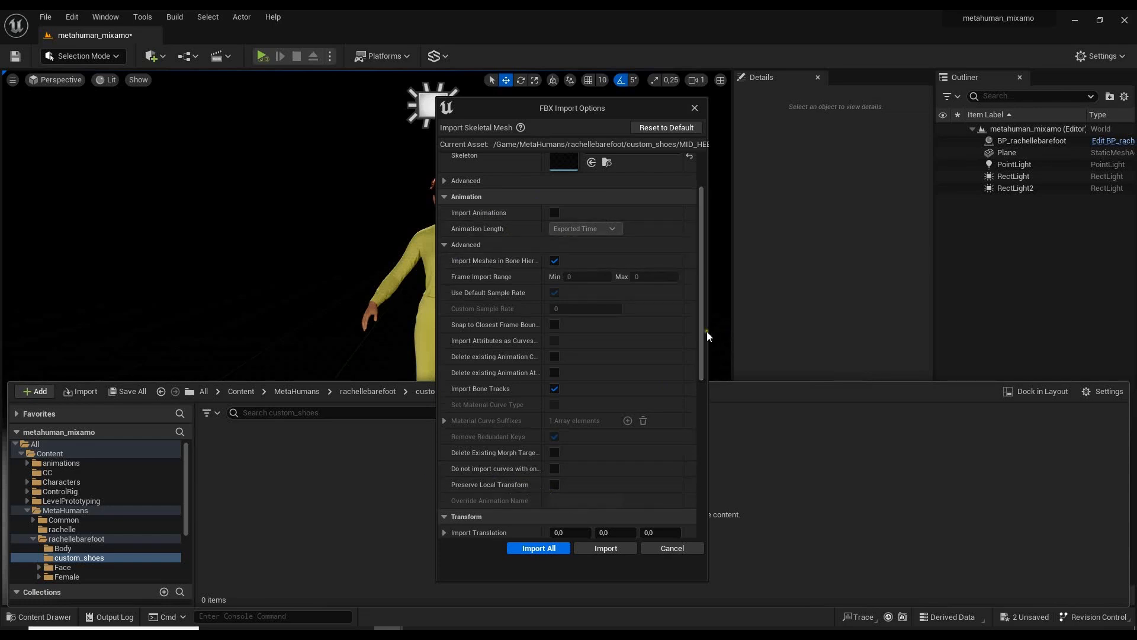
{"action": "scroll", "coordinate": [701, 331], "scroll_direction": "up", "scroll_amount": 3}
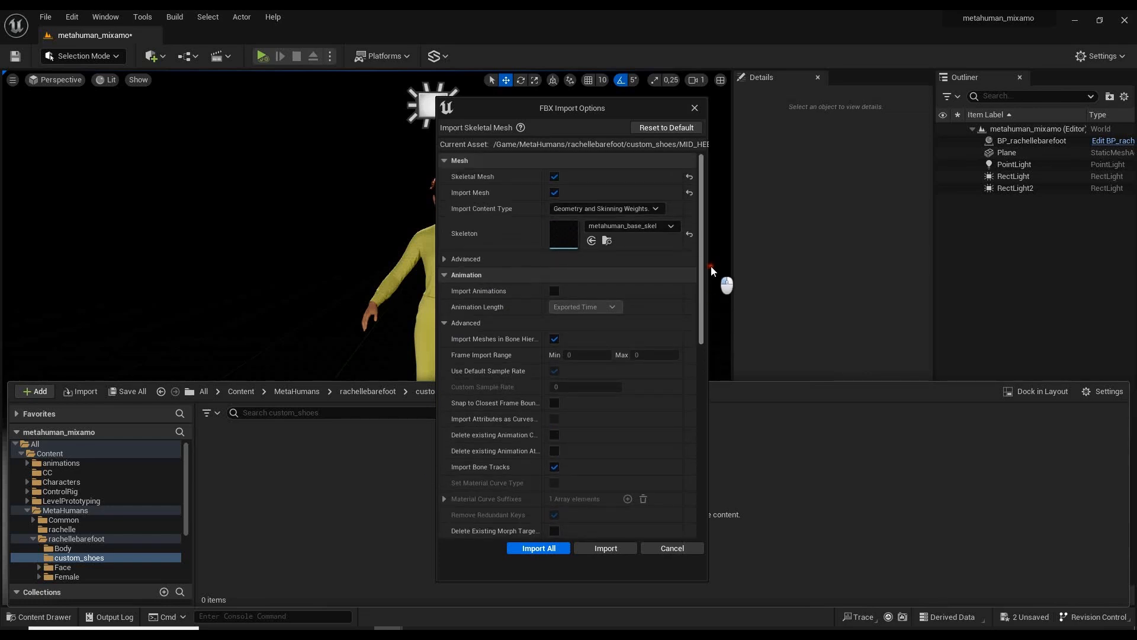
{"action": "left_click", "coordinate": [540, 548]}
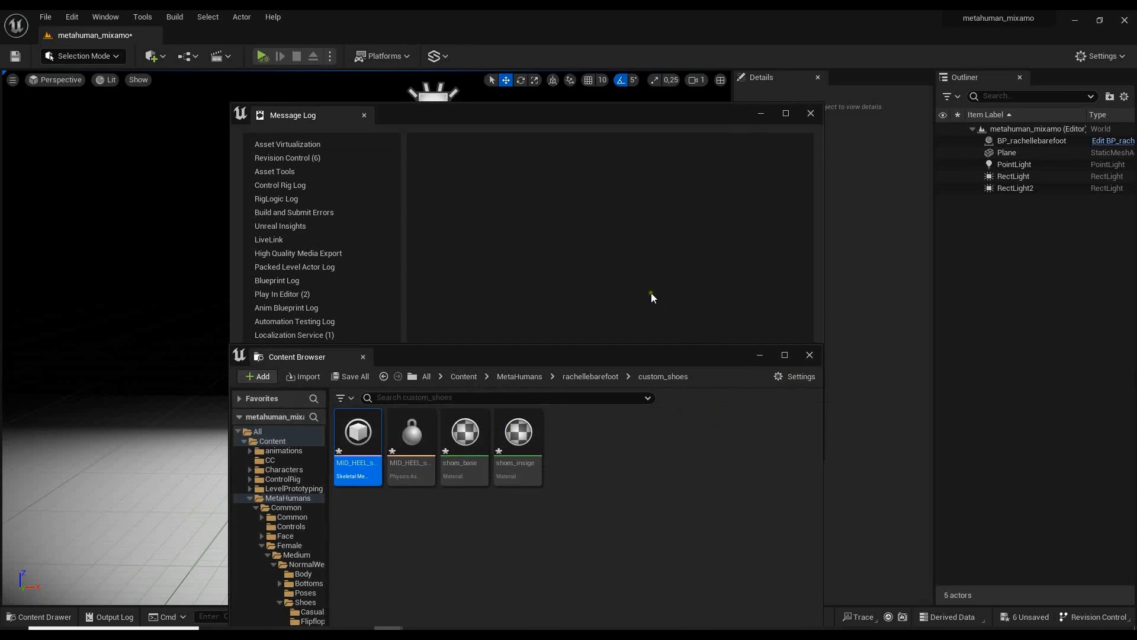
- Close the message log and floating content browser, and save all unsaved assets together with the level
{"action": "left_click", "coordinate": [811, 112]}
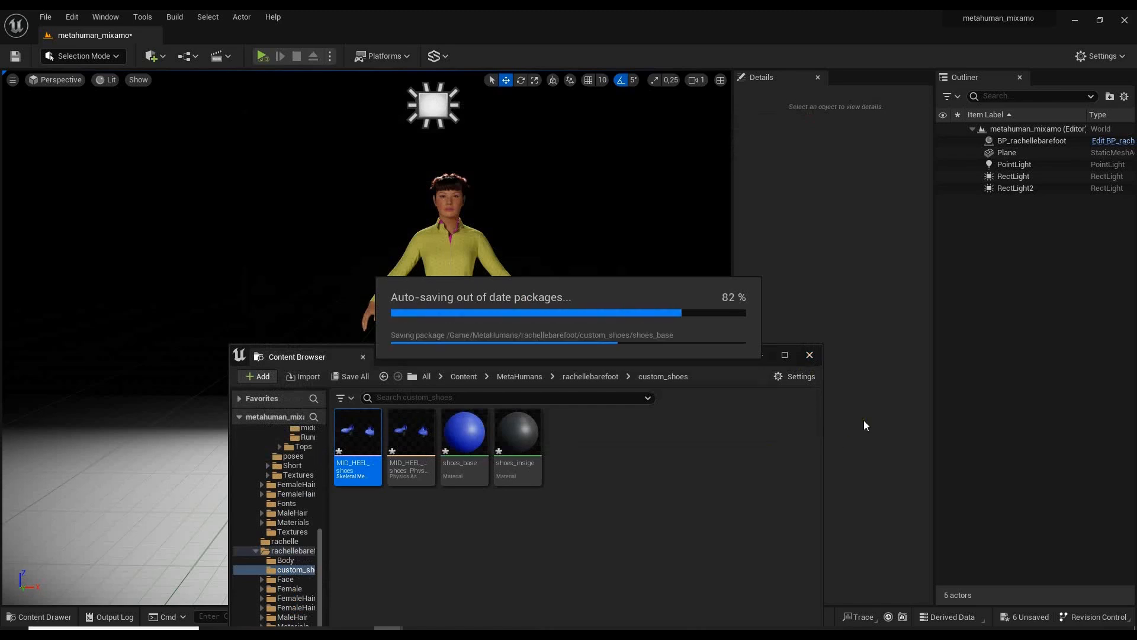
{"action": "left_click", "coordinate": [810, 355]}
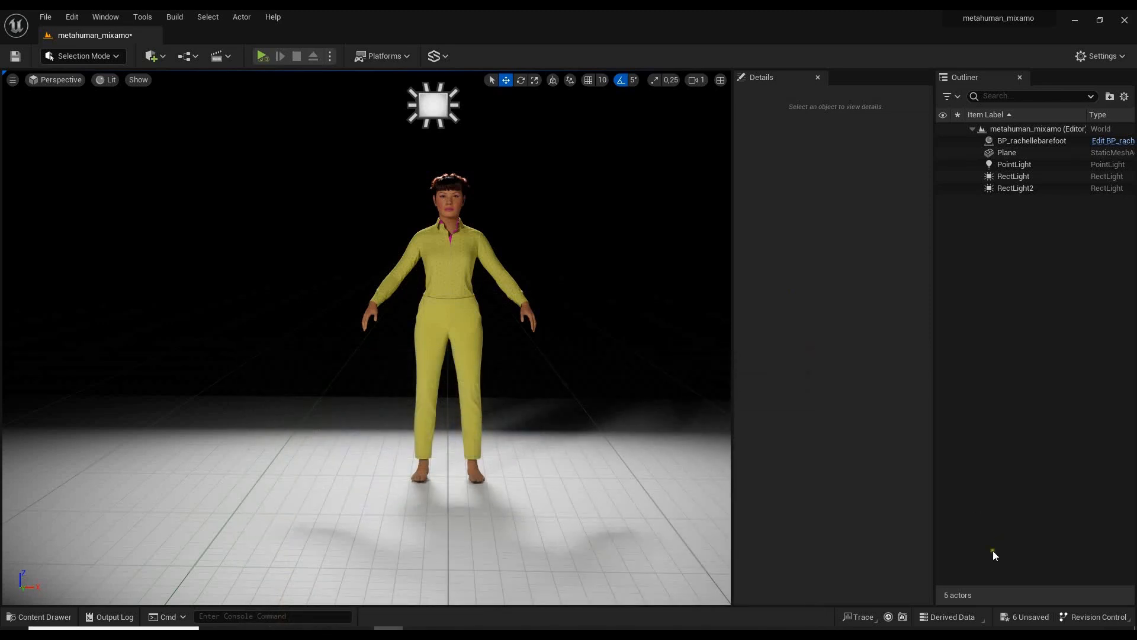
{"action": "left_click", "coordinate": [1021, 616]}
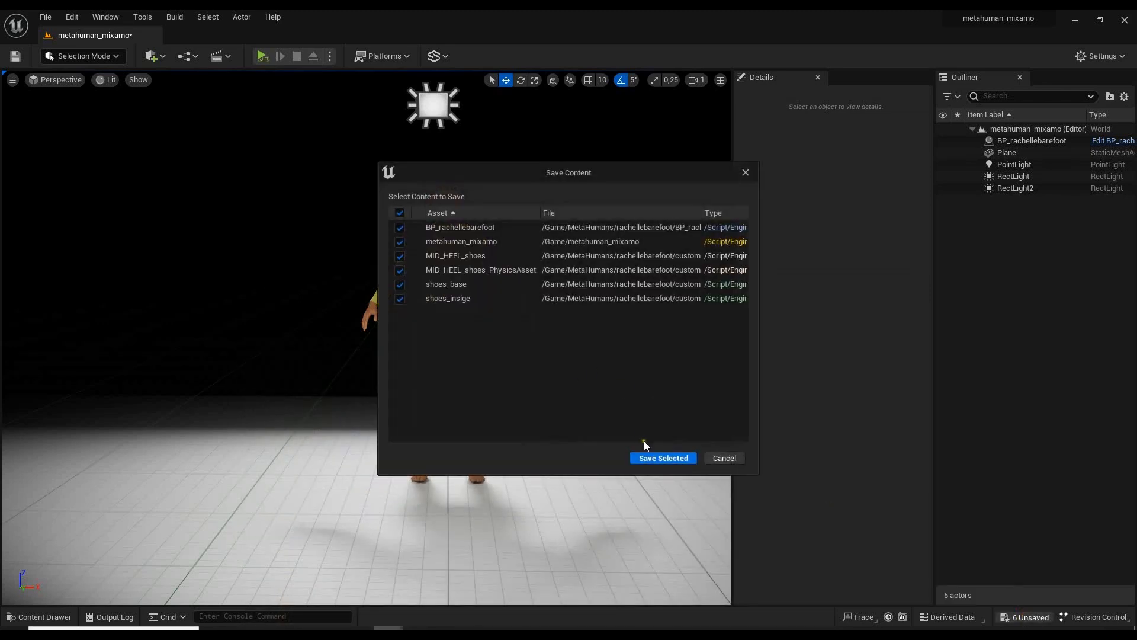
{"action": "left_click", "coordinate": [667, 459]}
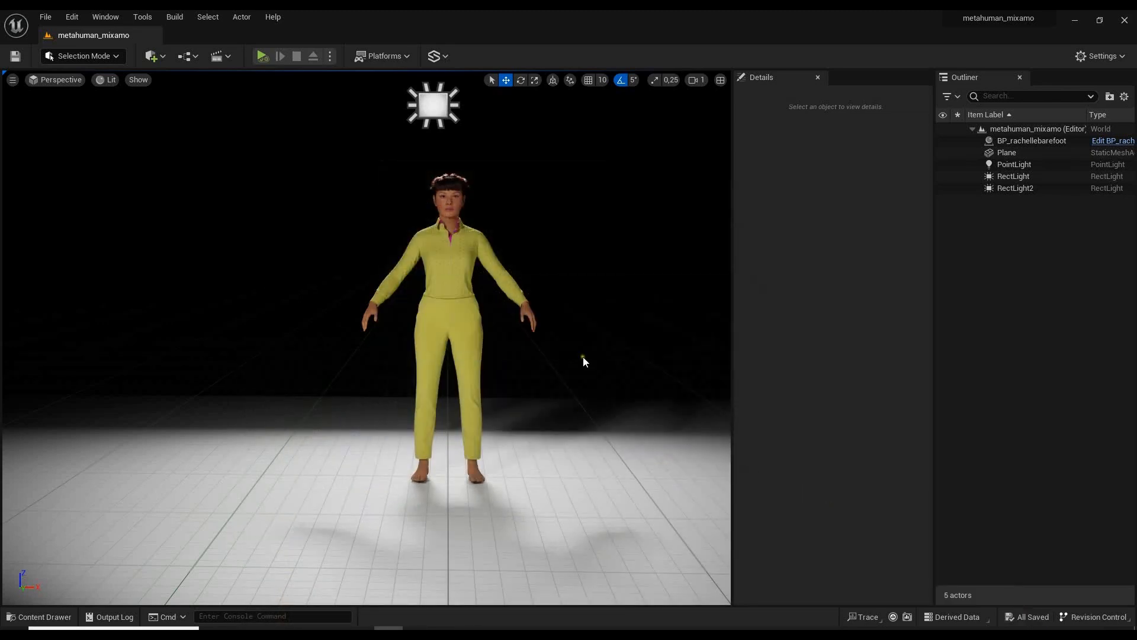
- Look at the imported assets in custom_shoes, and open the blueprint of the BP_rachellebarefoot character for editing
{"action": "left_click", "coordinate": [54, 620]}
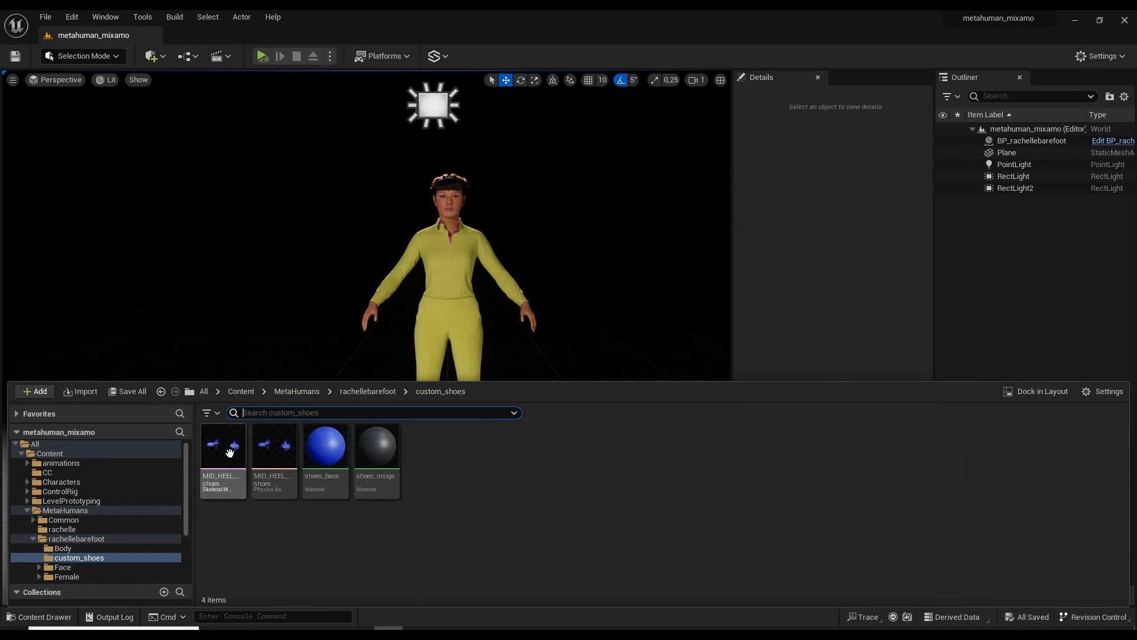
{"action": "left_click_drag", "start_coordinate": [585, 382], "coordinate": [590, 507]}
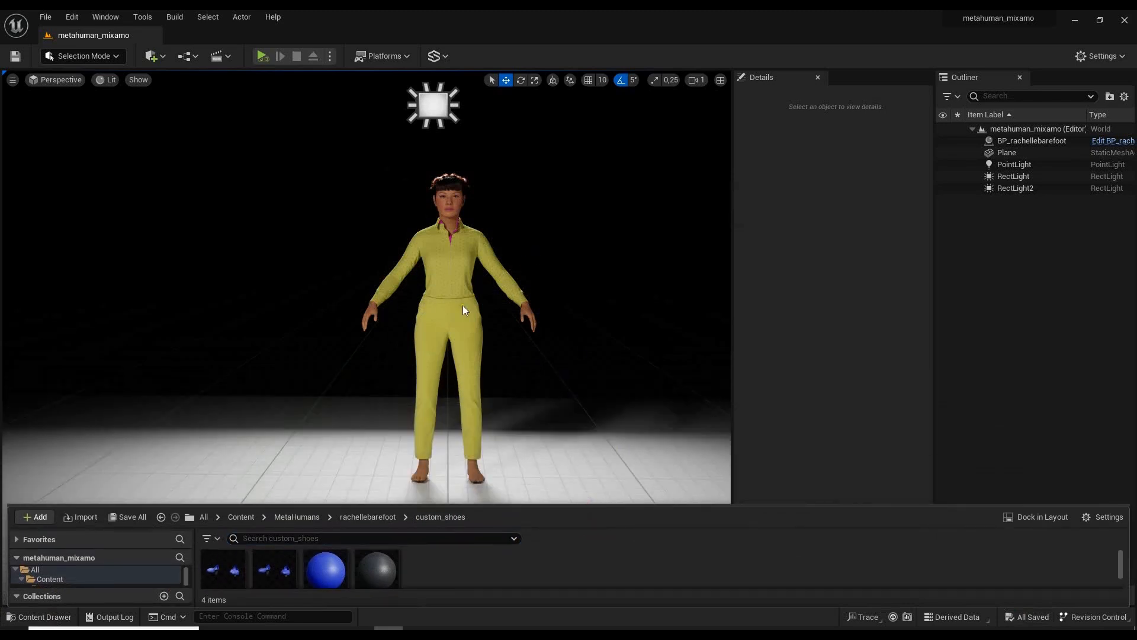
{"action": "left_click", "coordinate": [475, 216]}
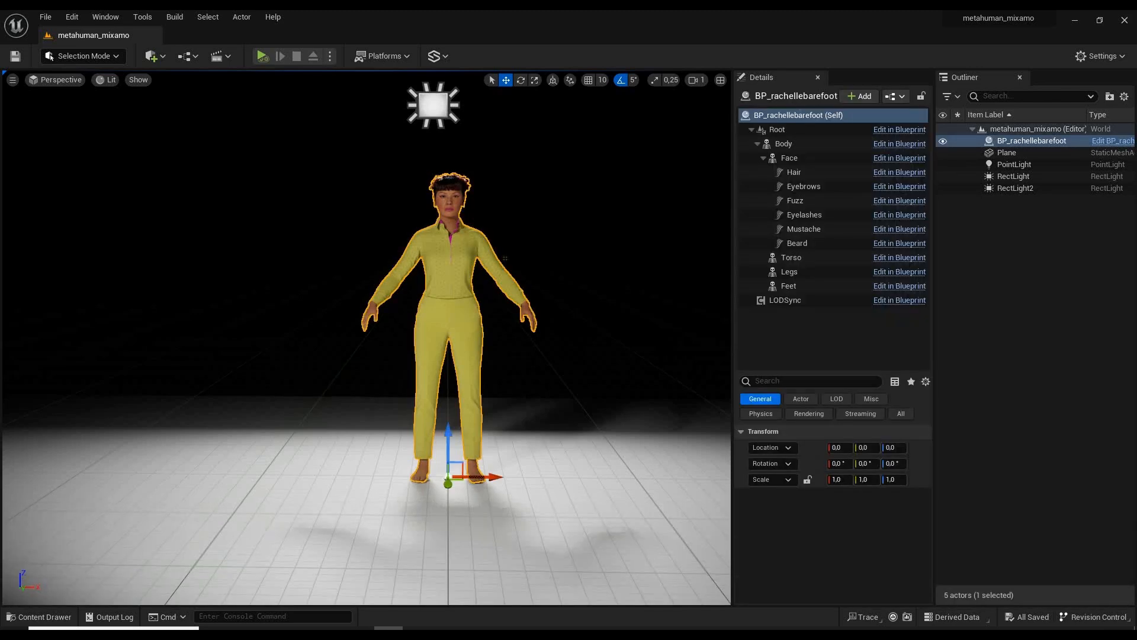
{"action": "left_click", "coordinate": [1120, 145]}
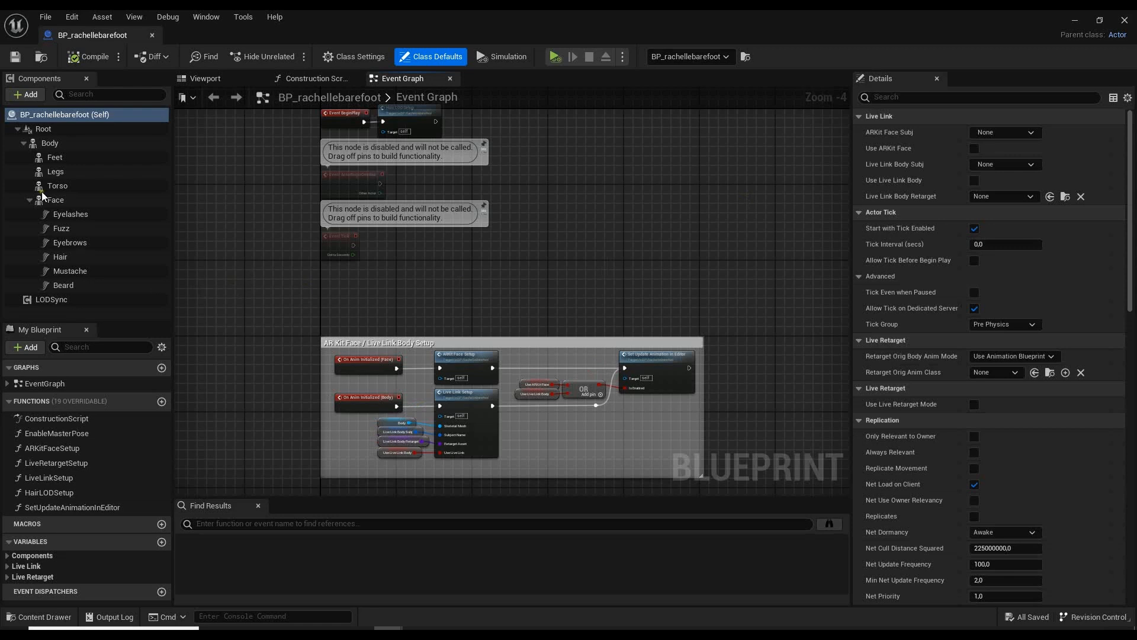
- Assign MID_HEEL_shoes as the Feet component's skeletal mesh, then compile, save and close the blueprint
{"action": "left_click", "coordinate": [69, 159]}
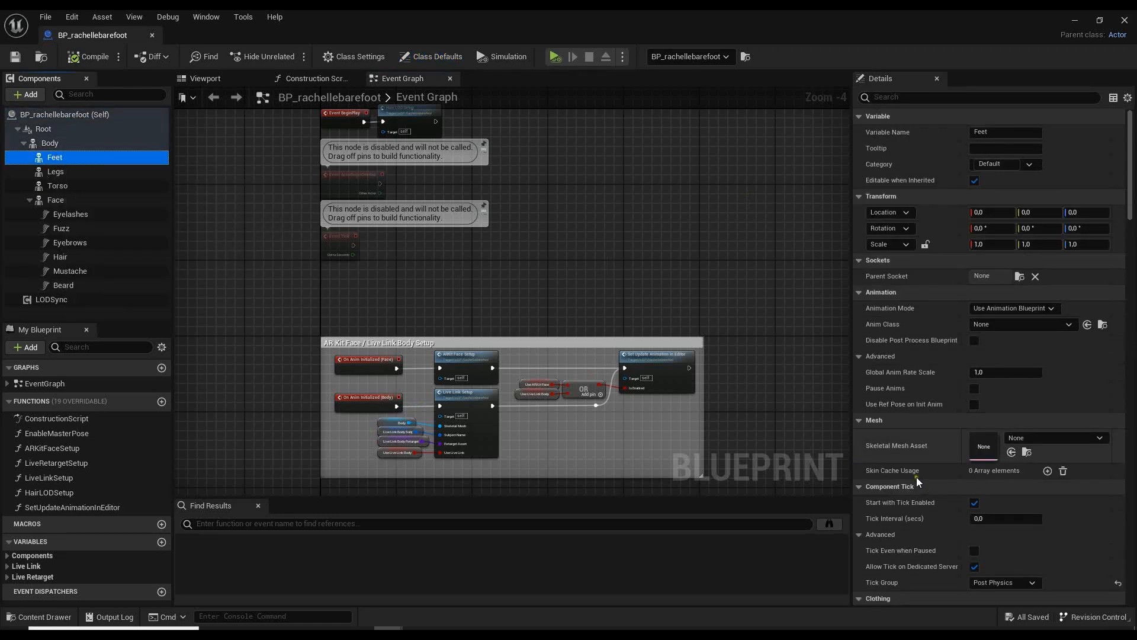
{"action": "left_click", "coordinate": [1094, 439]}
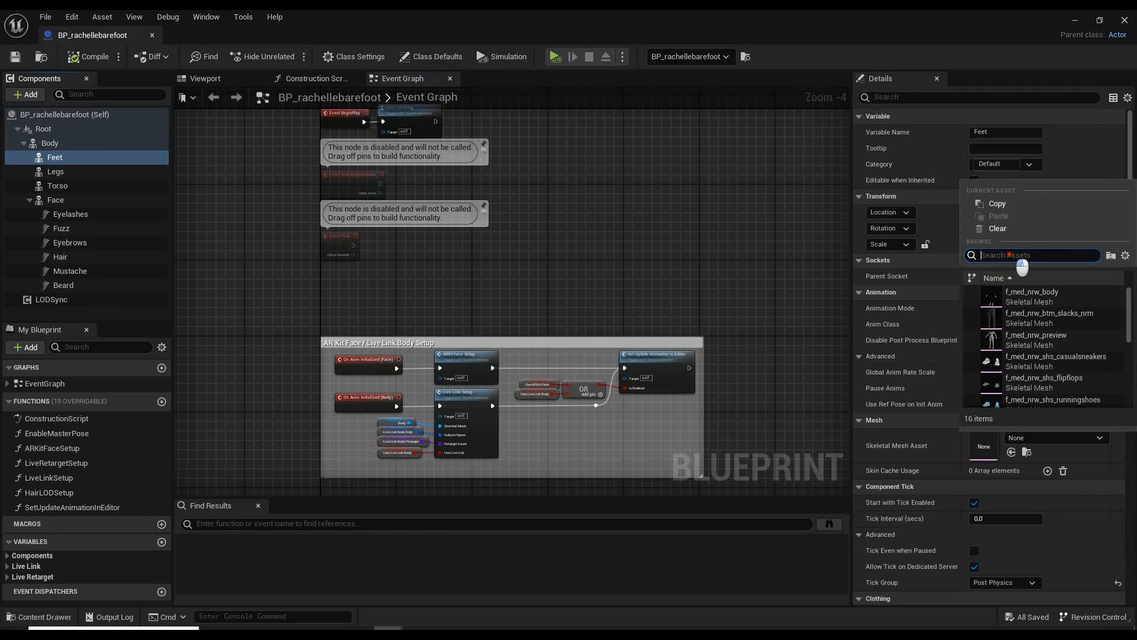
{"action": "type", "text": "mi"}
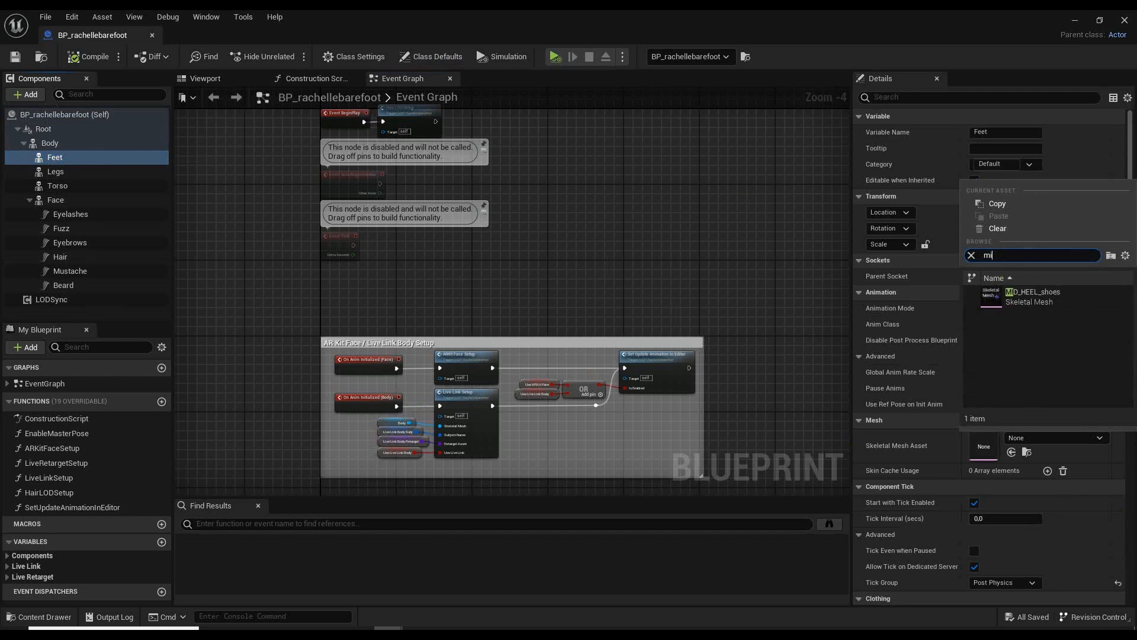
{"action": "left_click", "coordinate": [1054, 299]}
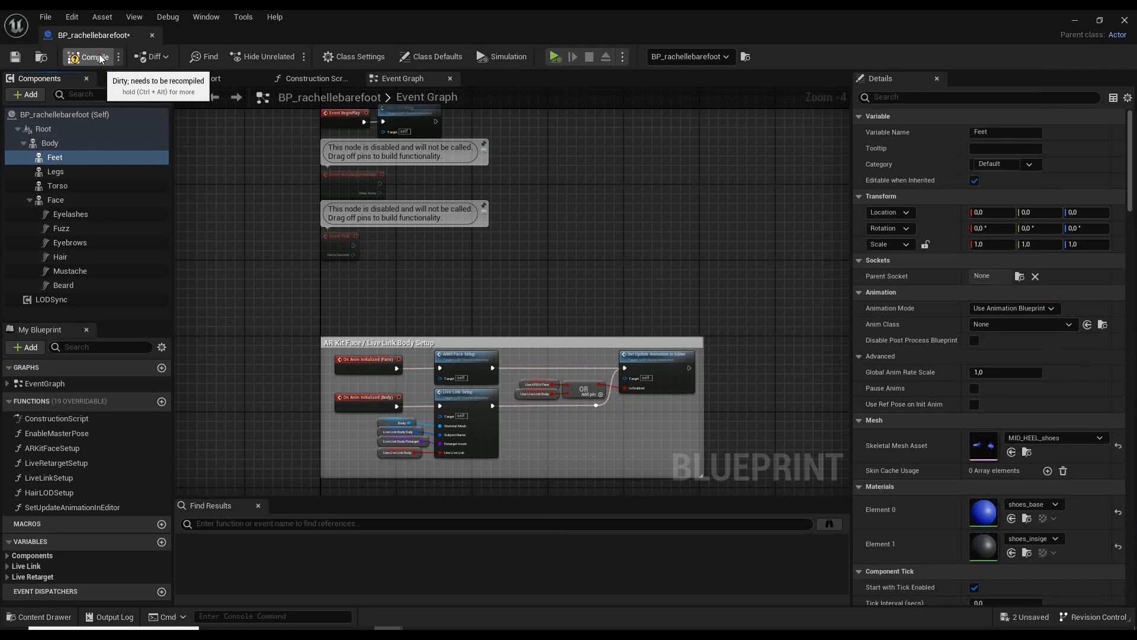
{"action": "left_click", "coordinate": [15, 58]}
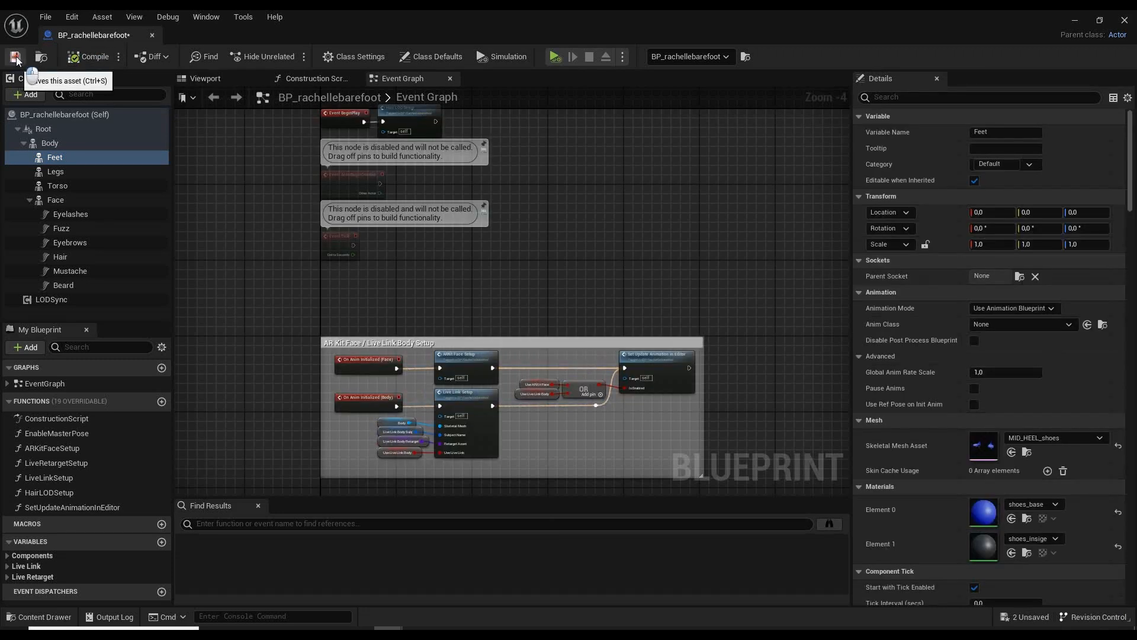
{"action": "left_click", "coordinate": [1125, 20]}
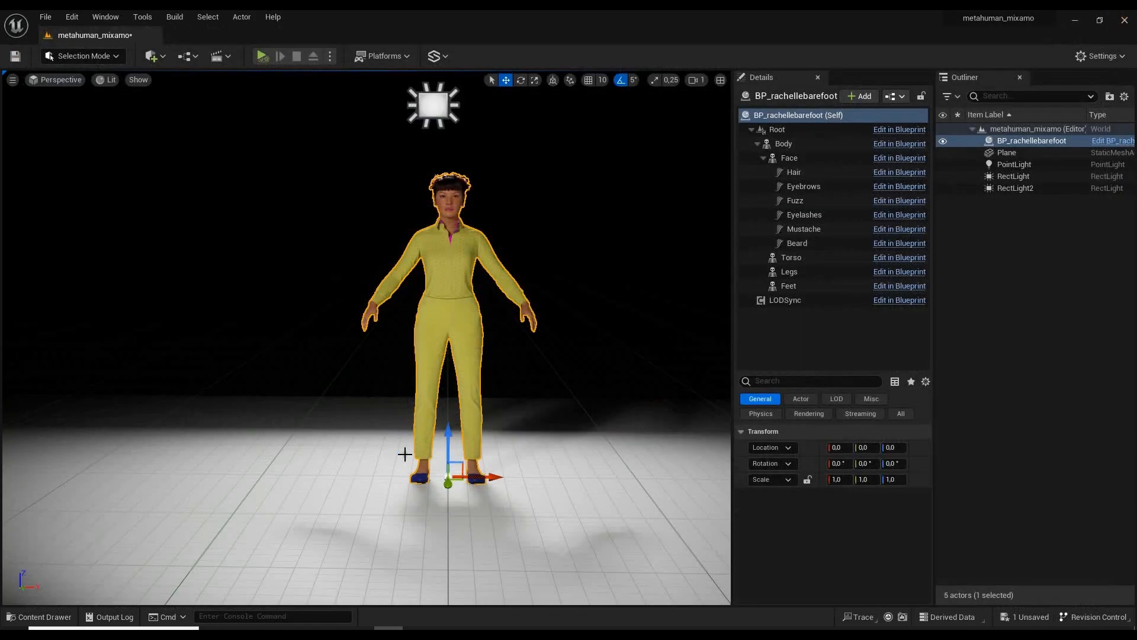
- Hide the Plane floor actor under the character in the level
{"action": "left_click_drag", "start_coordinate": [398, 377], "coordinate": [343, 392], "text": "alt"}
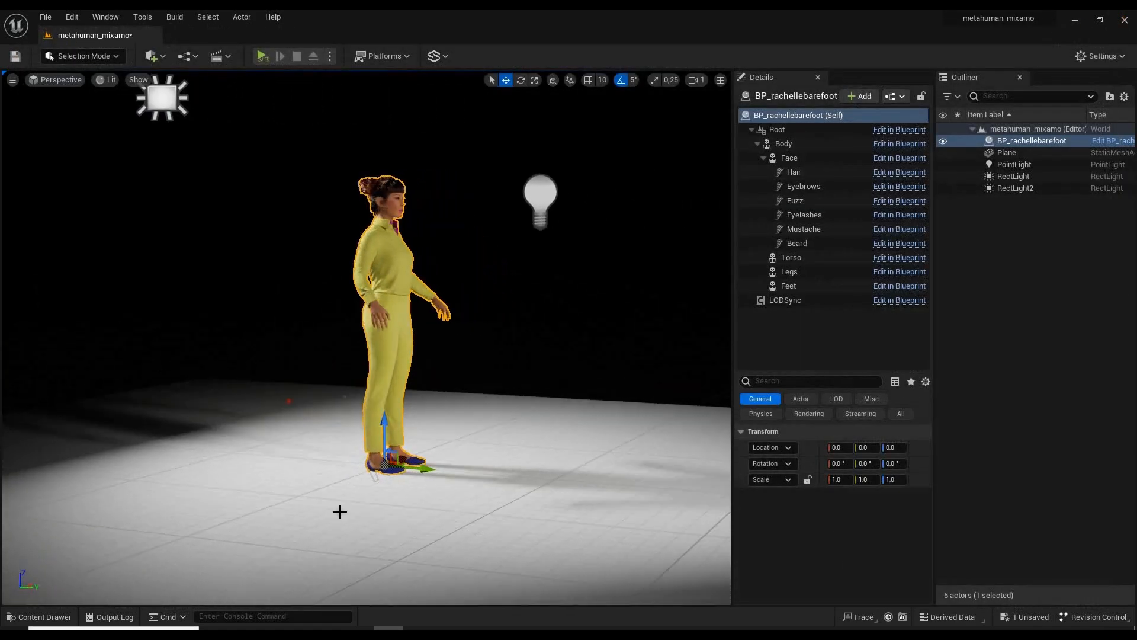
{"action": "scroll", "coordinate": [362, 521], "scroll_direction": "up", "scroll_amount": 3}
{"action": "scroll", "coordinate": [529, 438], "scroll_direction": "up", "scroll_amount": 2}
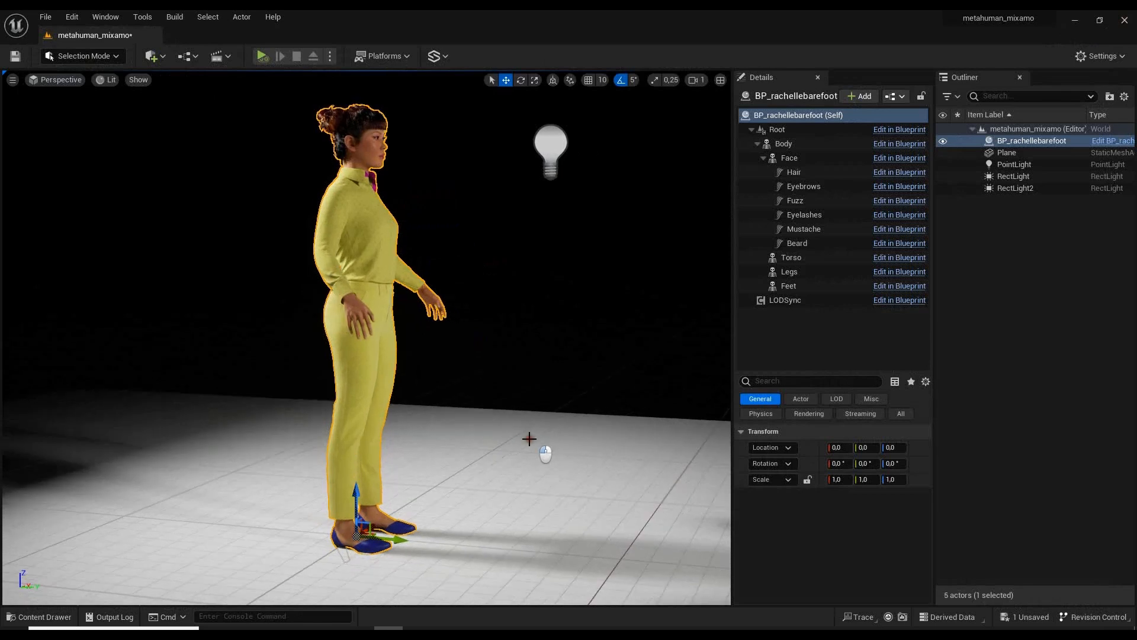
{"action": "left_click_drag", "start_coordinate": [529, 438], "coordinate": [478, 482], "text": "alt"}
{"action": "middle_click_drag", "start_coordinate": [477, 482], "coordinate": [450, 453]}
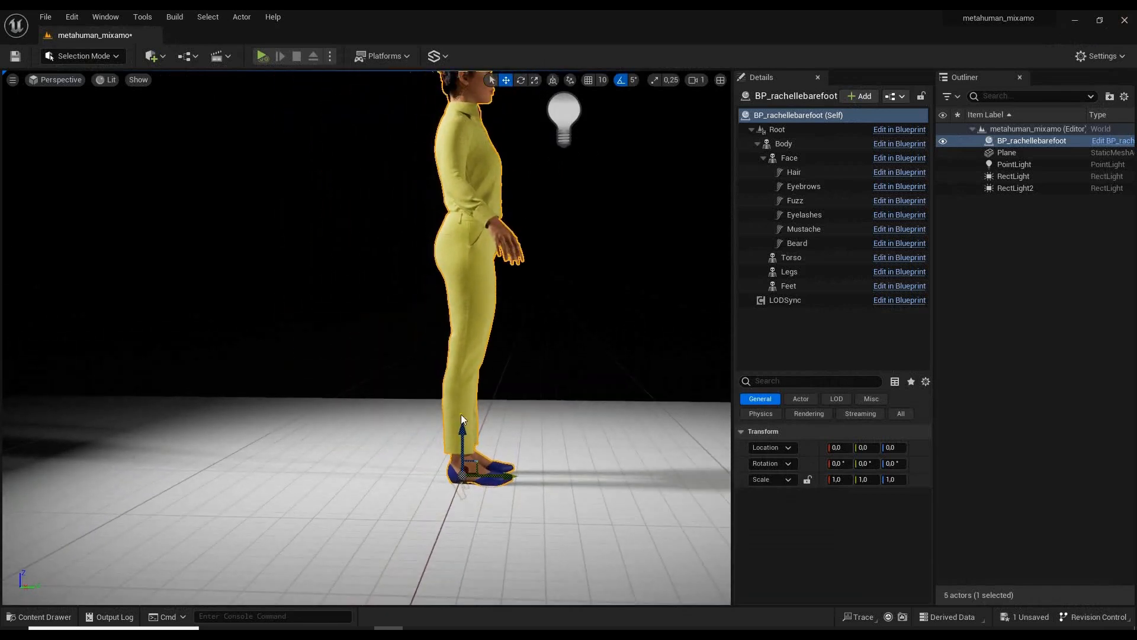
{"action": "left_click_drag", "start_coordinate": [638, 340], "coordinate": [618, 301], "text": "alt"}
{"action": "left_click", "coordinate": [581, 481]}
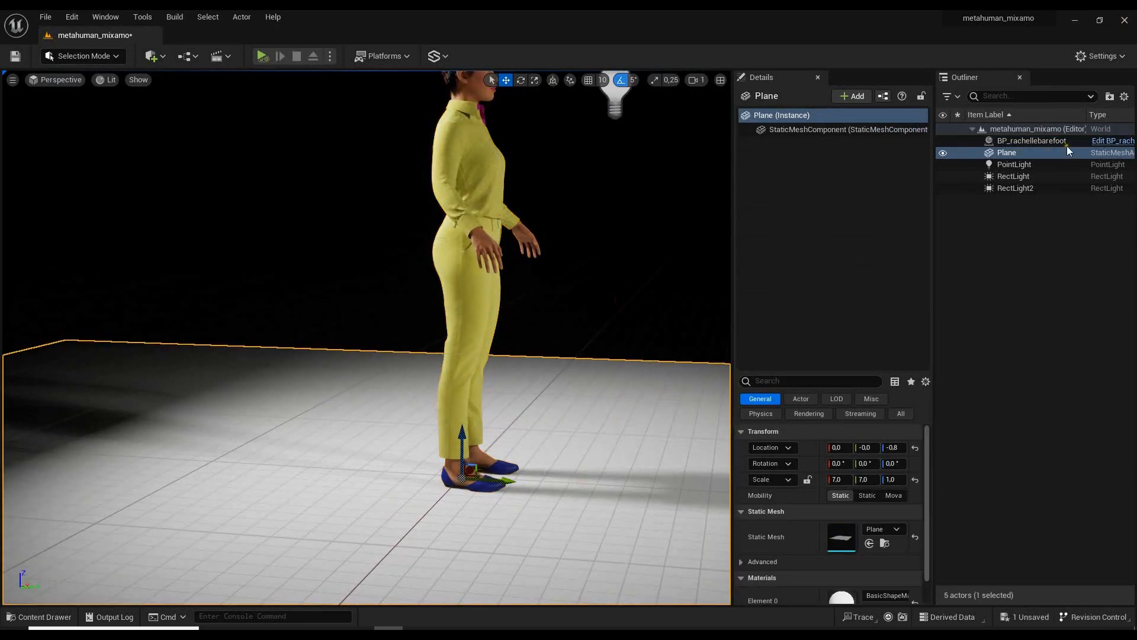
{"action": "left_click", "coordinate": [943, 152]}
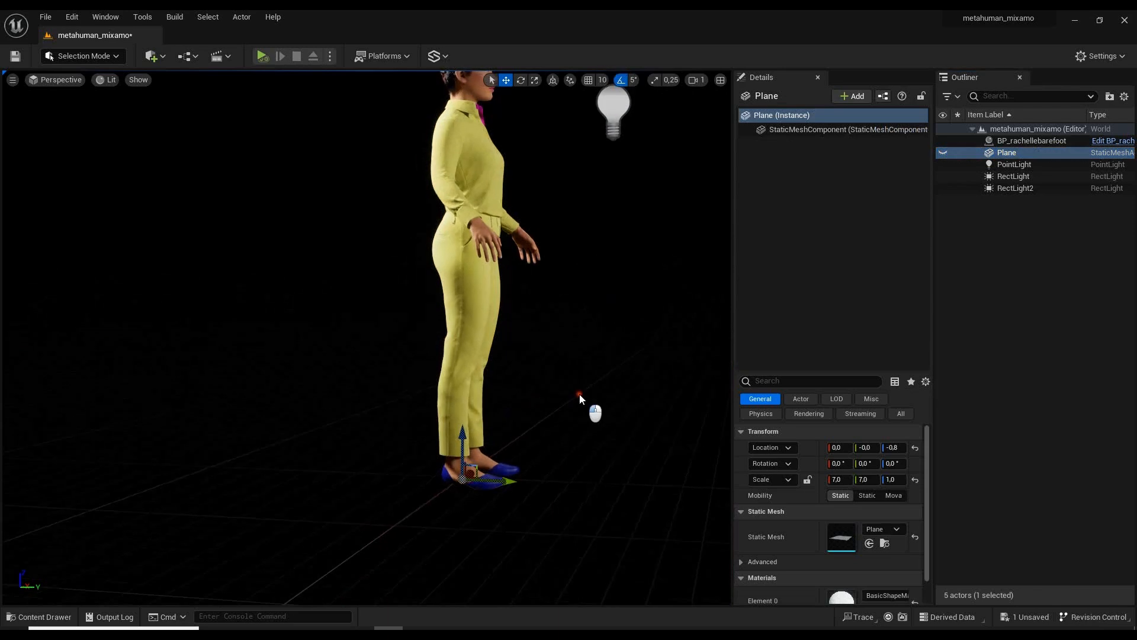
- Select the character and examine the shoes and heels up close from the side
{"action": "scroll", "coordinate": [637, 458], "scroll_direction": "up", "scroll_amount": 3}
{"action": "middle_click_drag", "start_coordinate": [598, 334], "coordinate": [617, 368]}
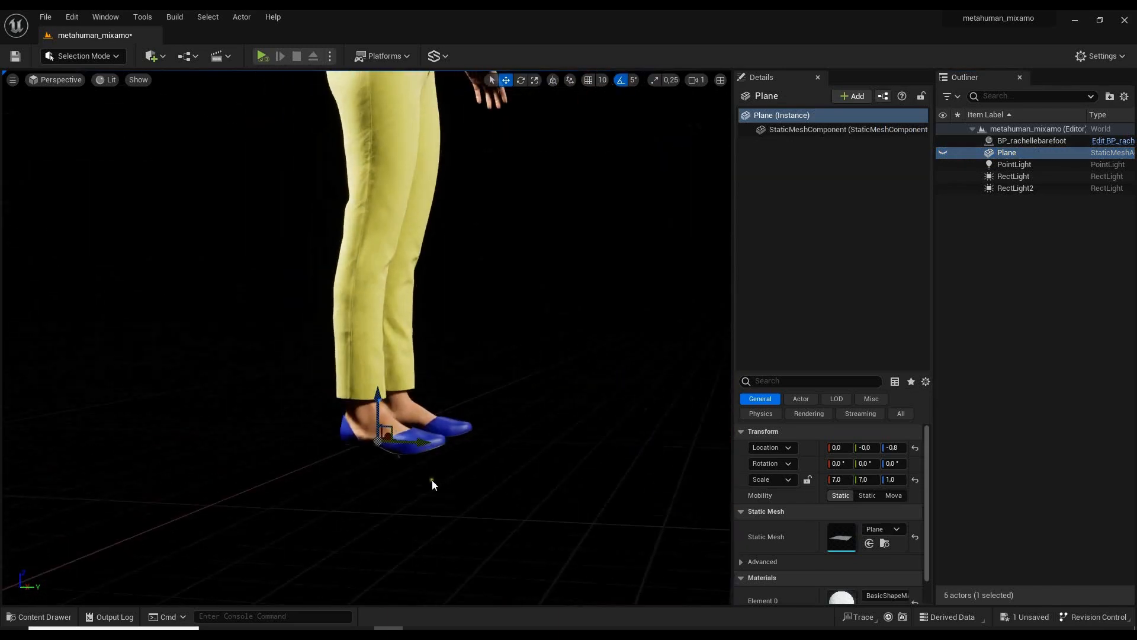
{"action": "left_click", "coordinate": [438, 440]}
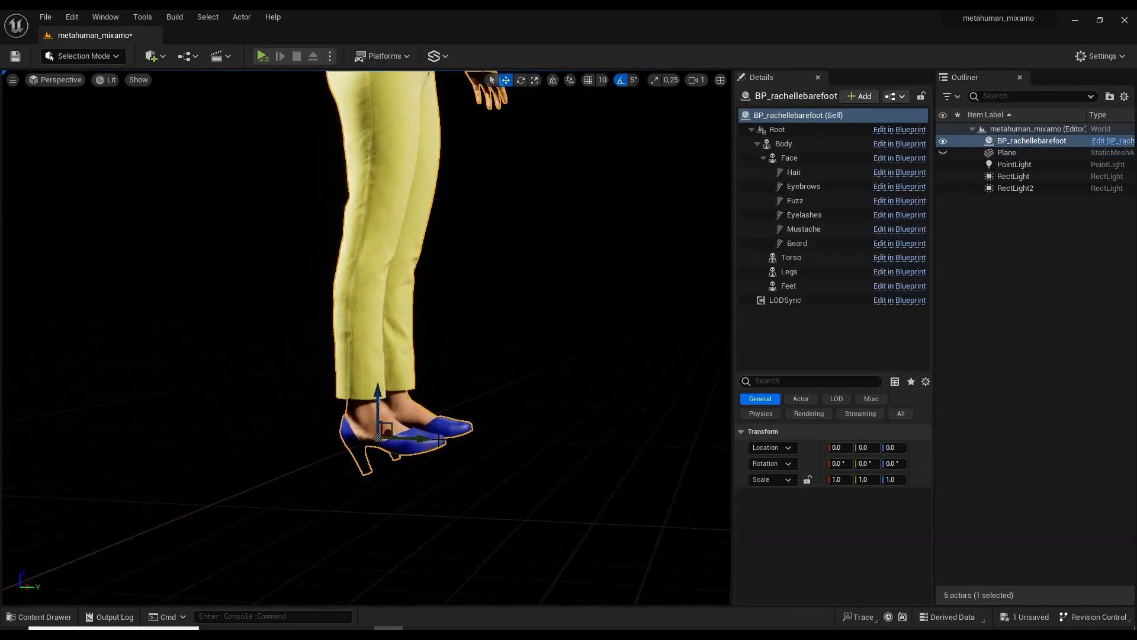
{"action": "left_click_drag", "start_coordinate": [545, 336], "coordinate": [575, 325], "text": "alt"}
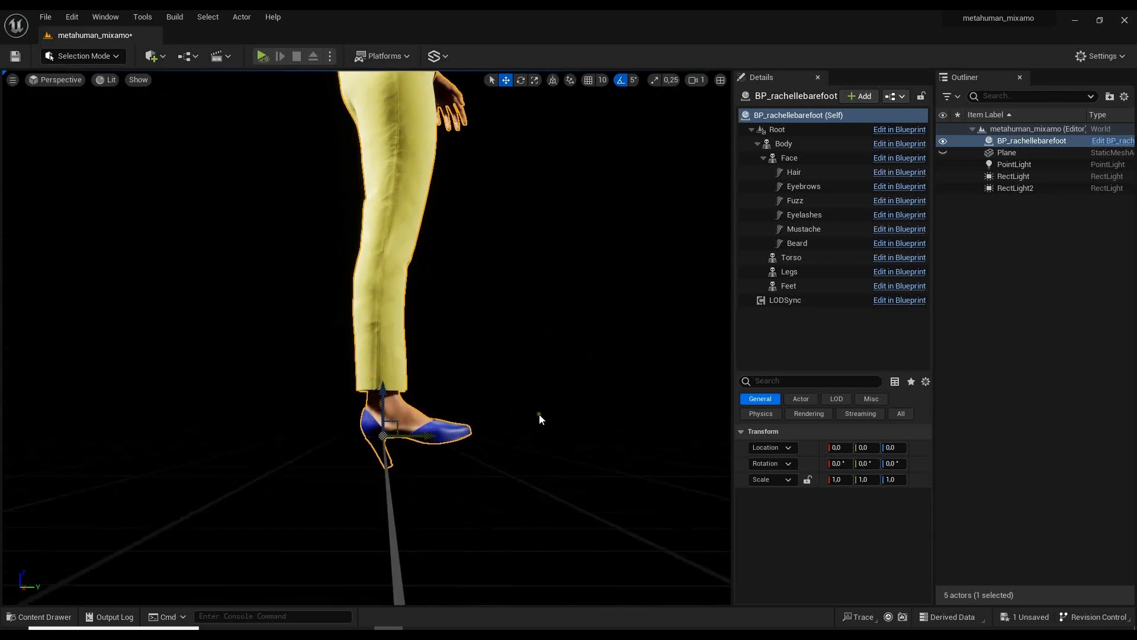
- Examine the shoes and the whole outfit on the character from the side and front, and clear the selection
{"action": "left_click_drag", "start_coordinate": [518, 367], "coordinate": [687, 465], "text": "alt"}
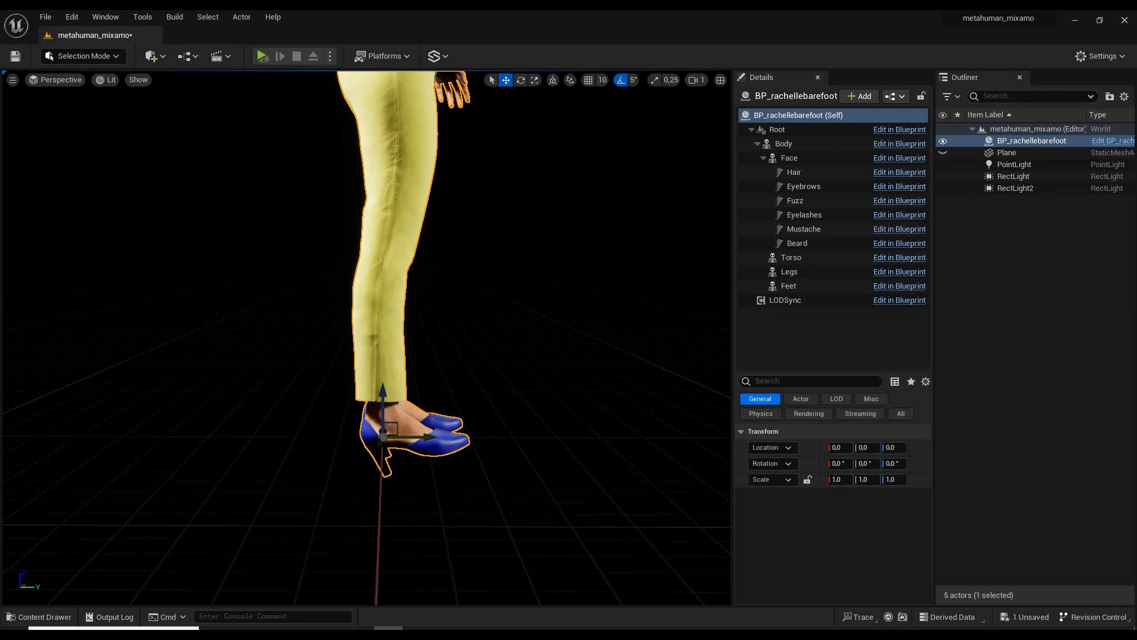
{"action": "left_click_drag", "start_coordinate": [577, 231], "coordinate": [475, 237], "text": "alt"}
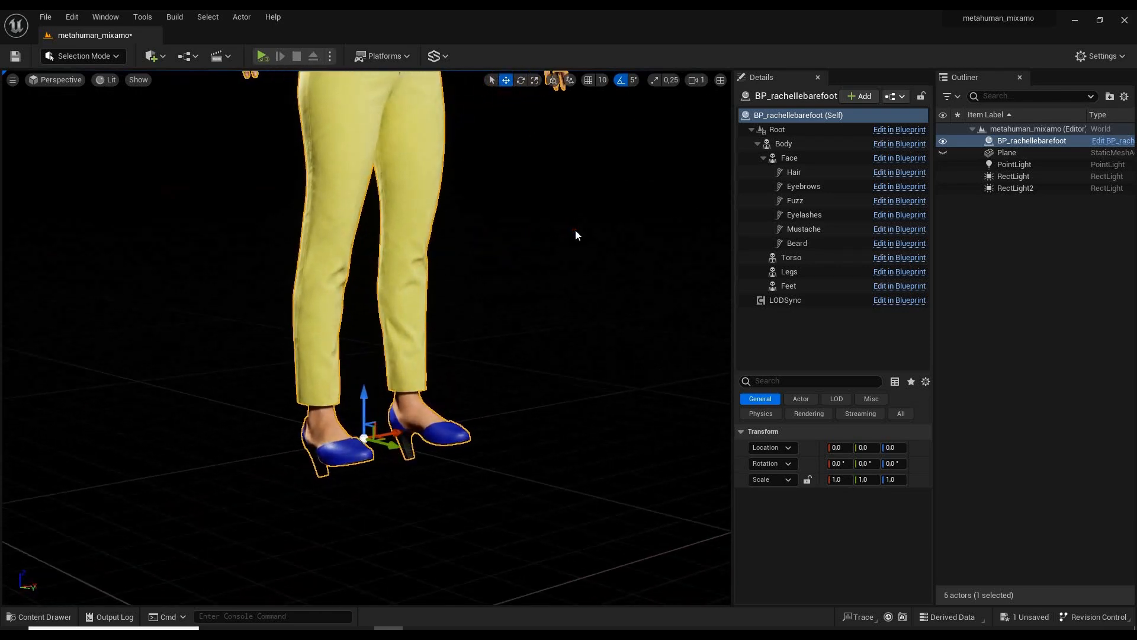
{"action": "middle_click_drag", "start_coordinate": [567, 216], "coordinate": [558, 194]}
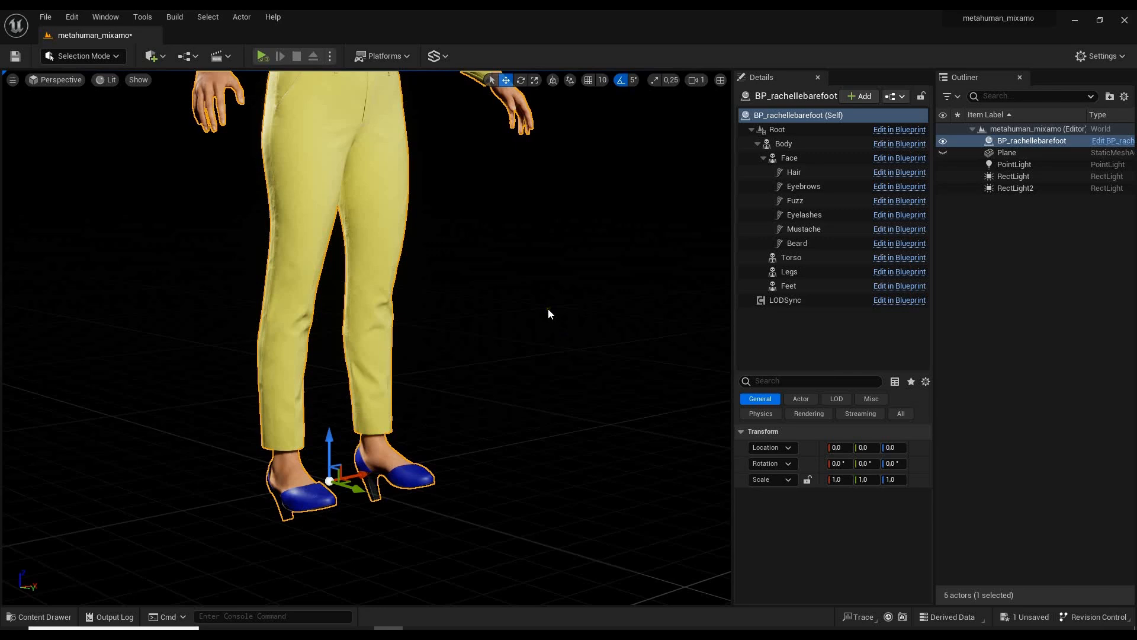
{"action": "left_click", "coordinate": [514, 233]}
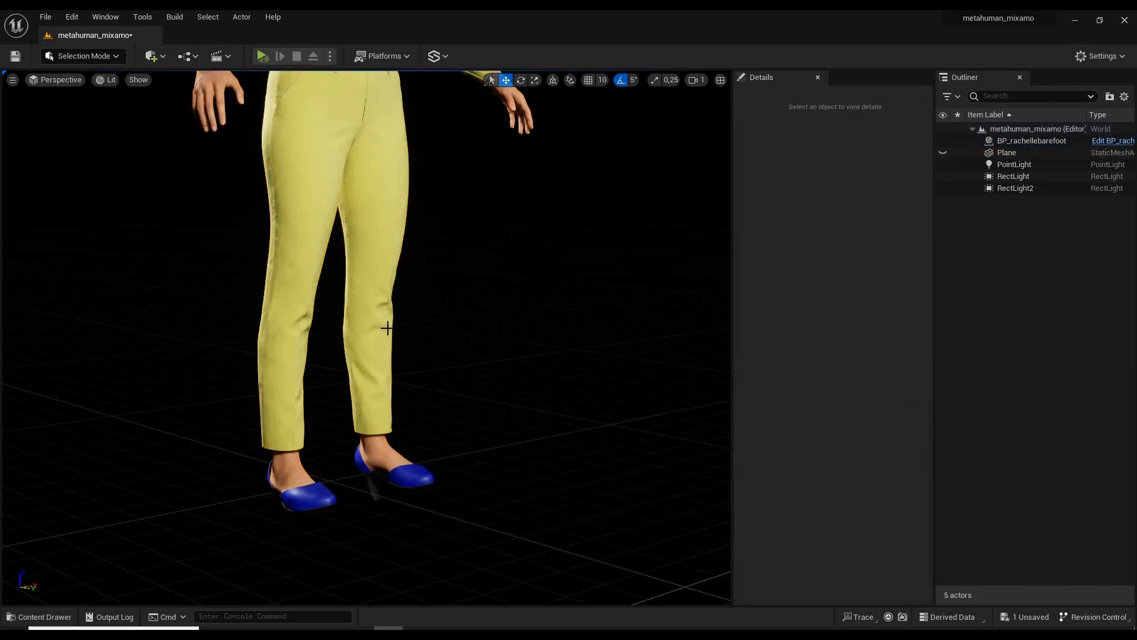
{"action": "left_click_drag", "start_coordinate": [520, 350], "coordinate": [565, 336]}
{"action": "left_click", "coordinate": [363, 452]}
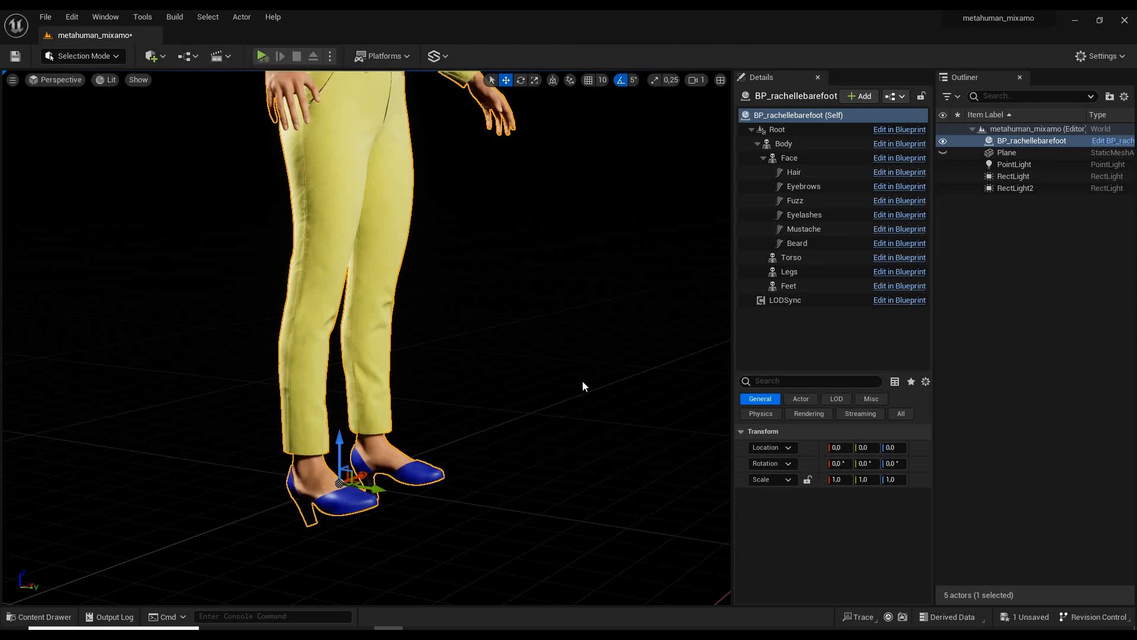
{"action": "mouse_move", "coordinate": [508, 404]}
{"action": "left_mouse_down", "text": "alt"}
{"action": "mouse_move", "coordinate": [476, 405]}
{"action": "mouse_move", "coordinate": [503, 387]}
{"action": "left_mouse_up", "text": "alt"}
{"action": "scroll", "coordinate": [606, 385], "scroll_direction": "down", "scroll_amount": 3}
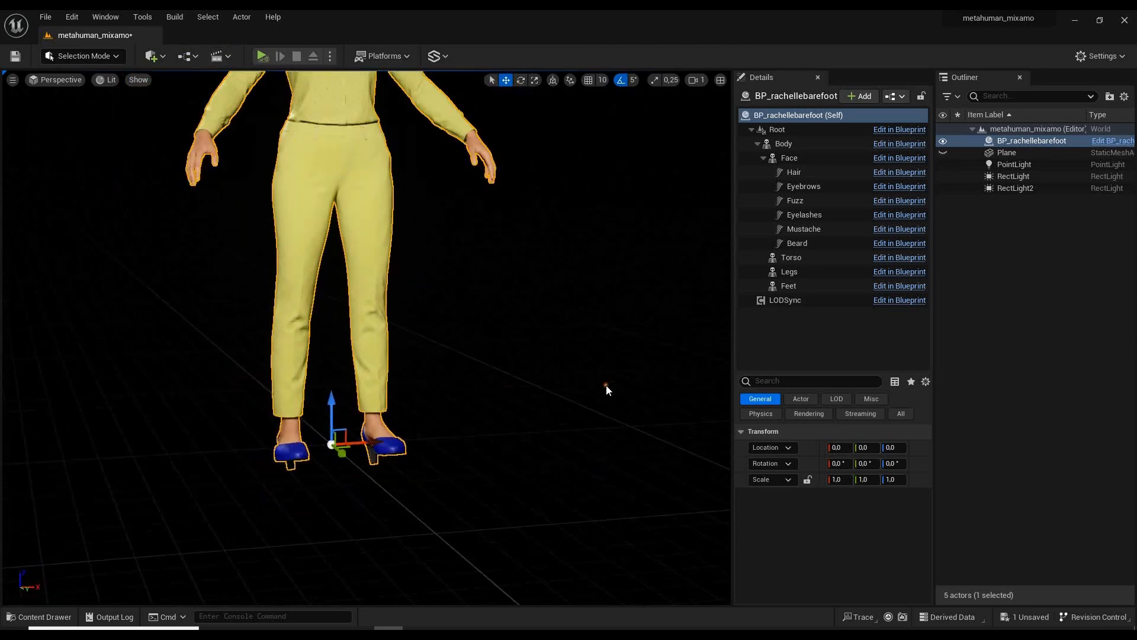
{"action": "mouse_move", "coordinate": [491, 279]}
{"action": "middle_mouse_down"}
{"action": "mouse_move", "coordinate": [475, 258]}
{"action": "mouse_move", "coordinate": [482, 296]}
{"action": "middle_mouse_up"}
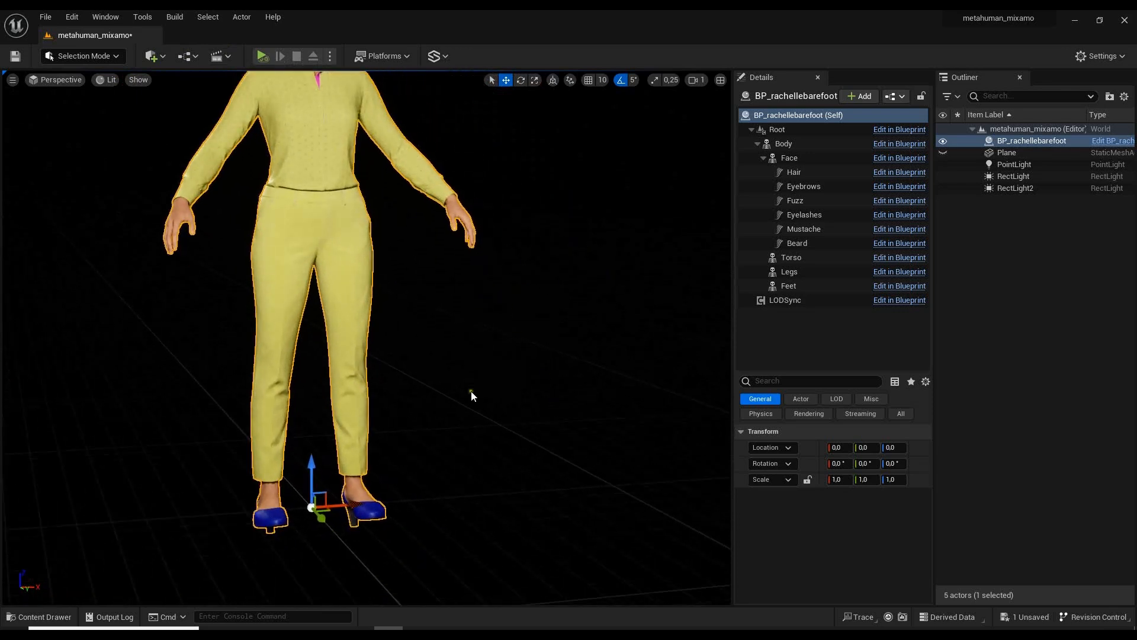
{"action": "mouse_move", "coordinate": [480, 355]}
{"action": "left_mouse_down", "text": "alt"}
{"action": "mouse_move", "coordinate": [523, 358]}
{"action": "mouse_move", "coordinate": [470, 354]}
{"action": "left_mouse_up", "text": "alt"}
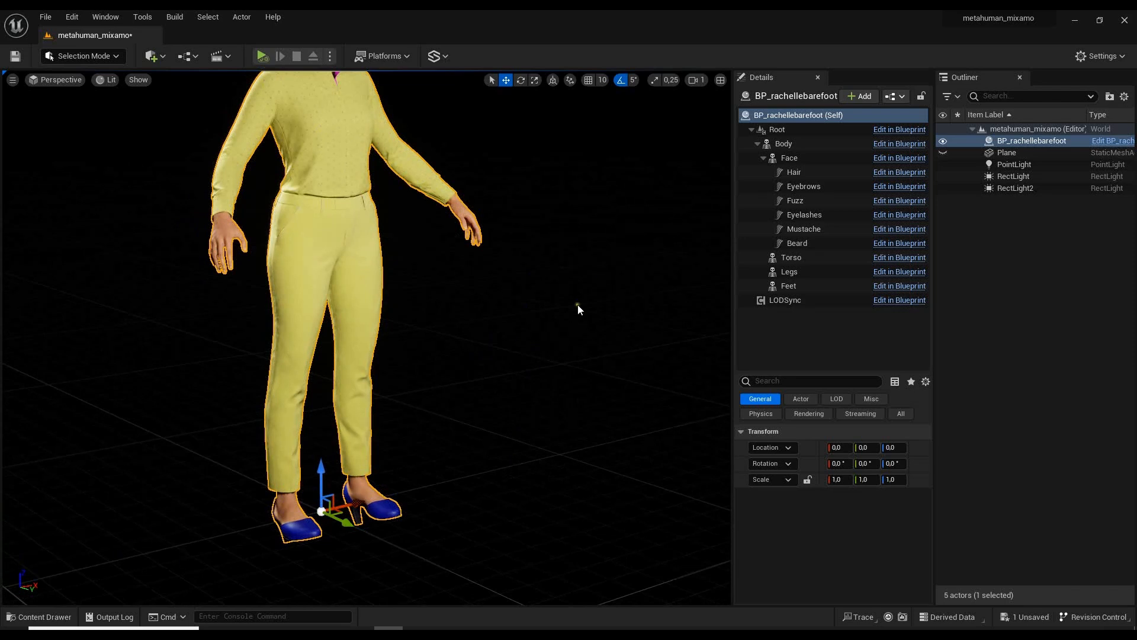
{"action": "left_click_drag", "start_coordinate": [574, 304], "coordinate": [559, 299], "text": "alt"}
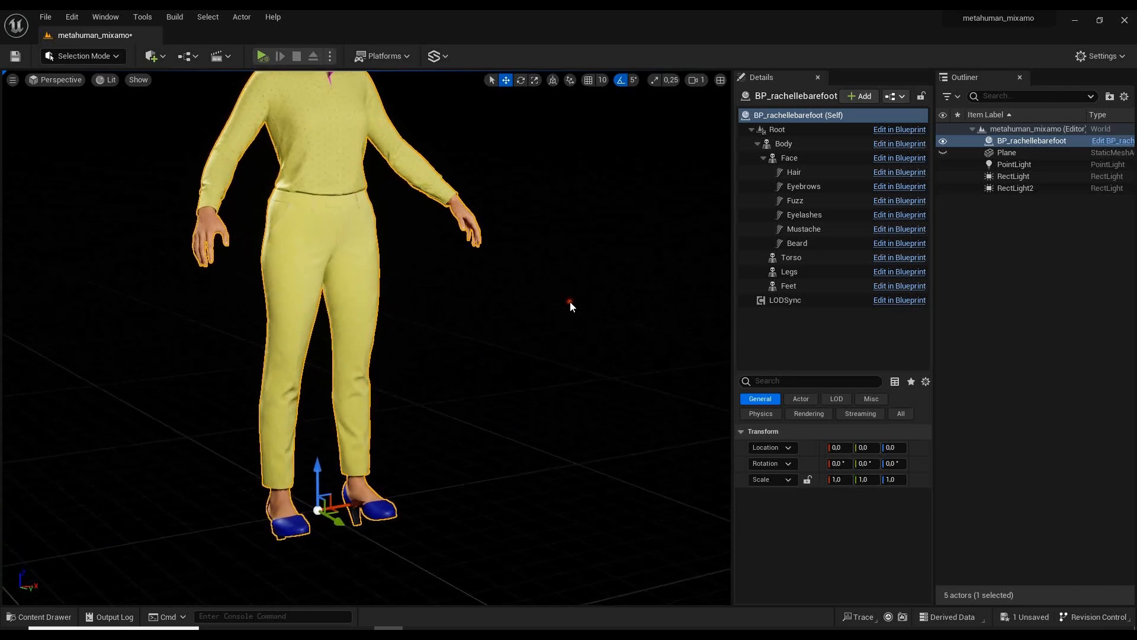
{"action": "middle_click_drag", "start_coordinate": [539, 301], "coordinate": [527, 294], "text": "alt"}
{"action": "key", "text": "f"}
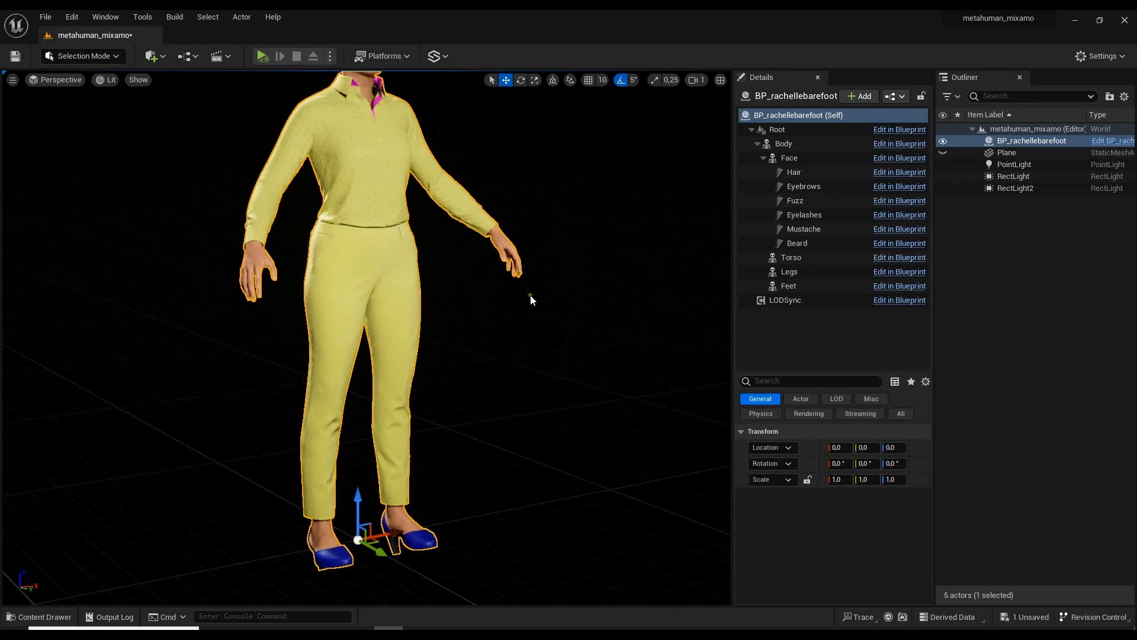
{"action": "left_click", "coordinate": [603, 331]}
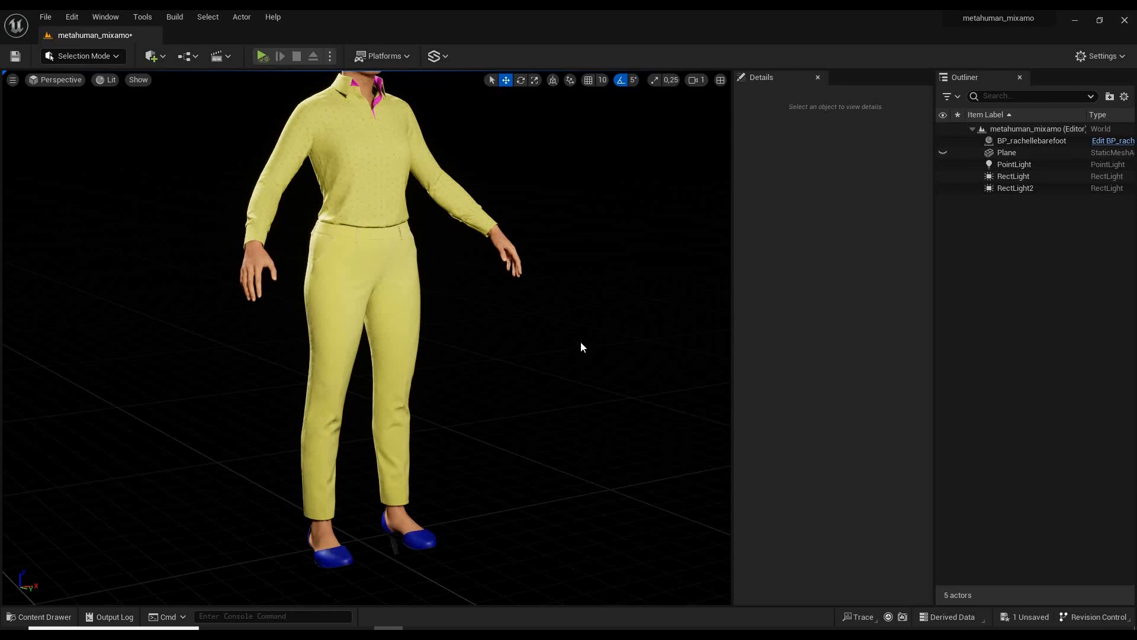
- Find the CatwalkWalkForward_in_place_MH animation sequence in the project's animations/MetaHuman folder and select it
{"action": "left_click", "coordinate": [41, 617]}
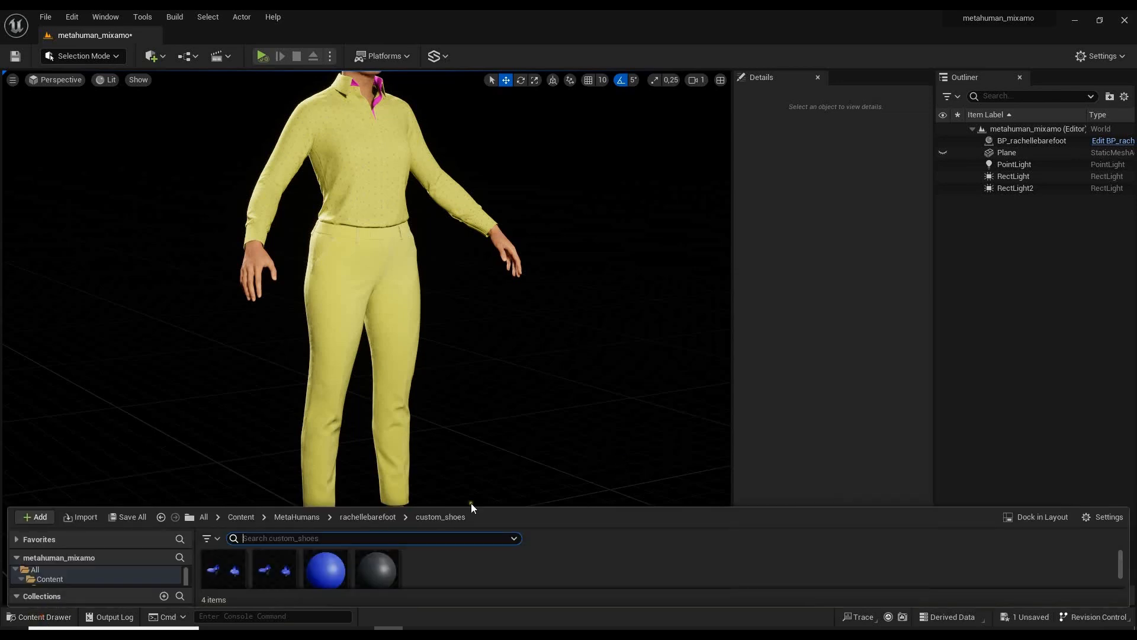
{"action": "left_click_drag", "start_coordinate": [518, 507], "coordinate": [520, 354]}
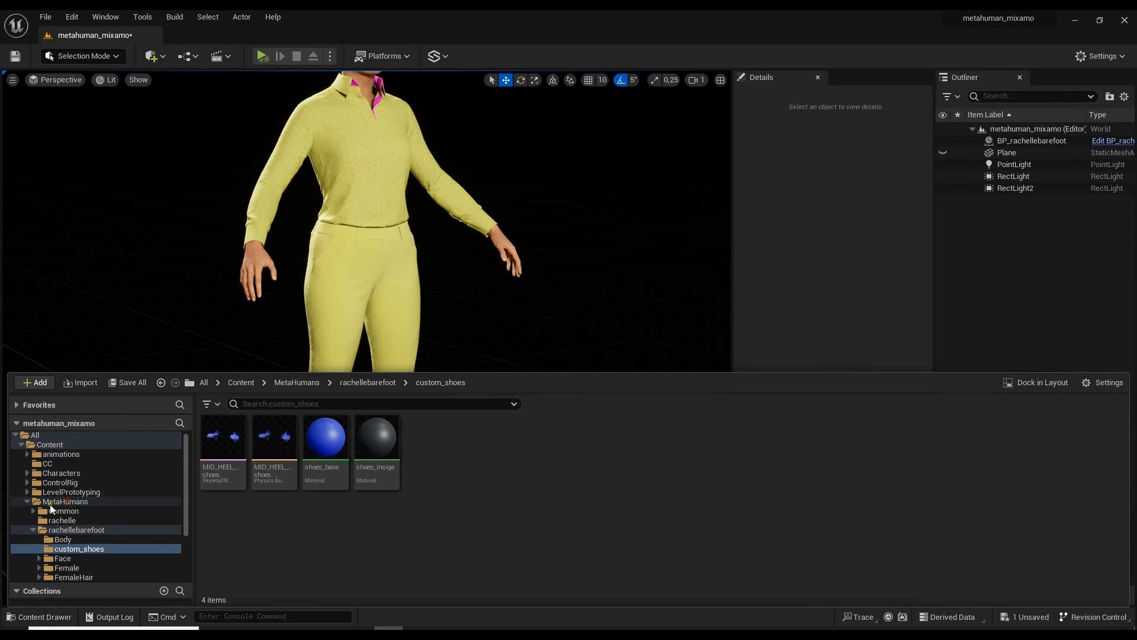
{"action": "left_click", "coordinate": [27, 504]}
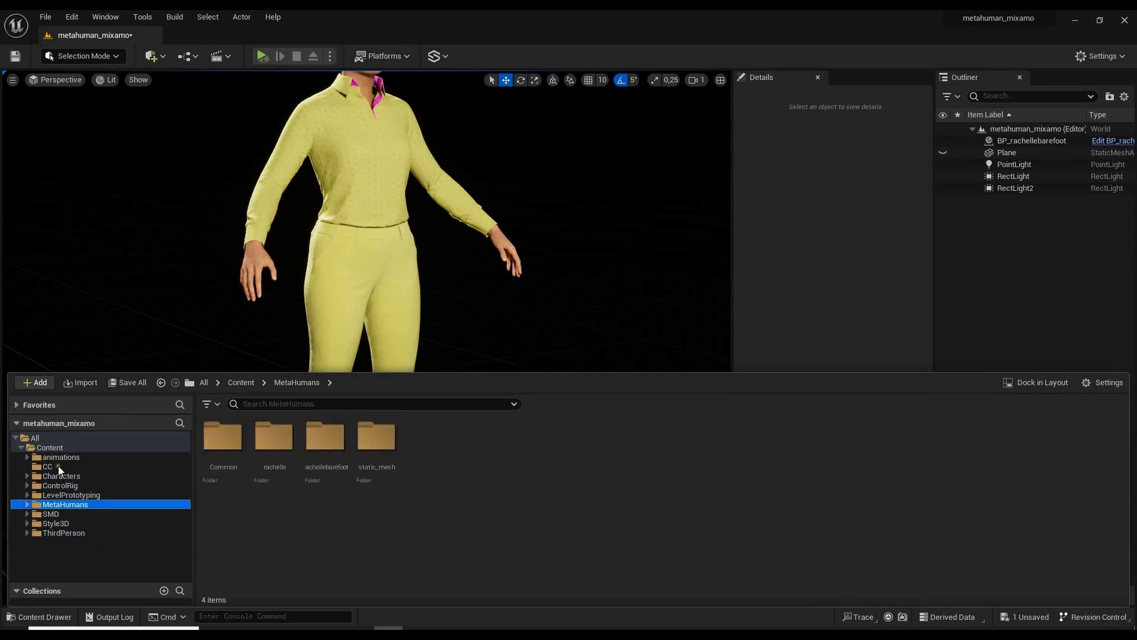
{"action": "left_click", "coordinate": [62, 457]}
{"action": "double_click", "coordinate": [212, 446]}
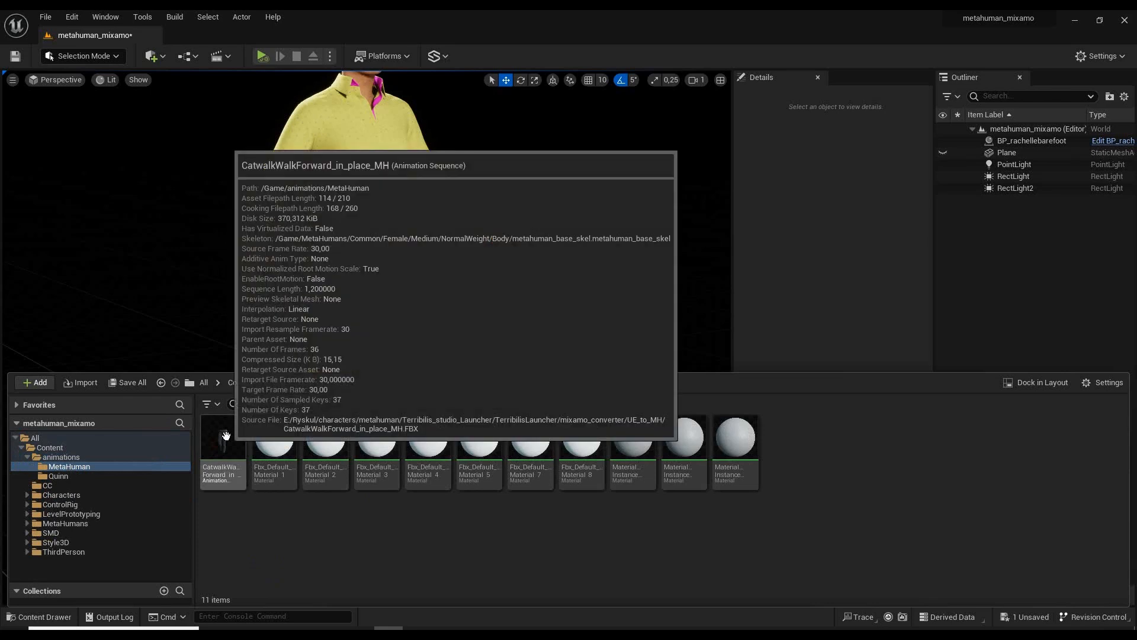
{"action": "left_click", "coordinate": [223, 441]}
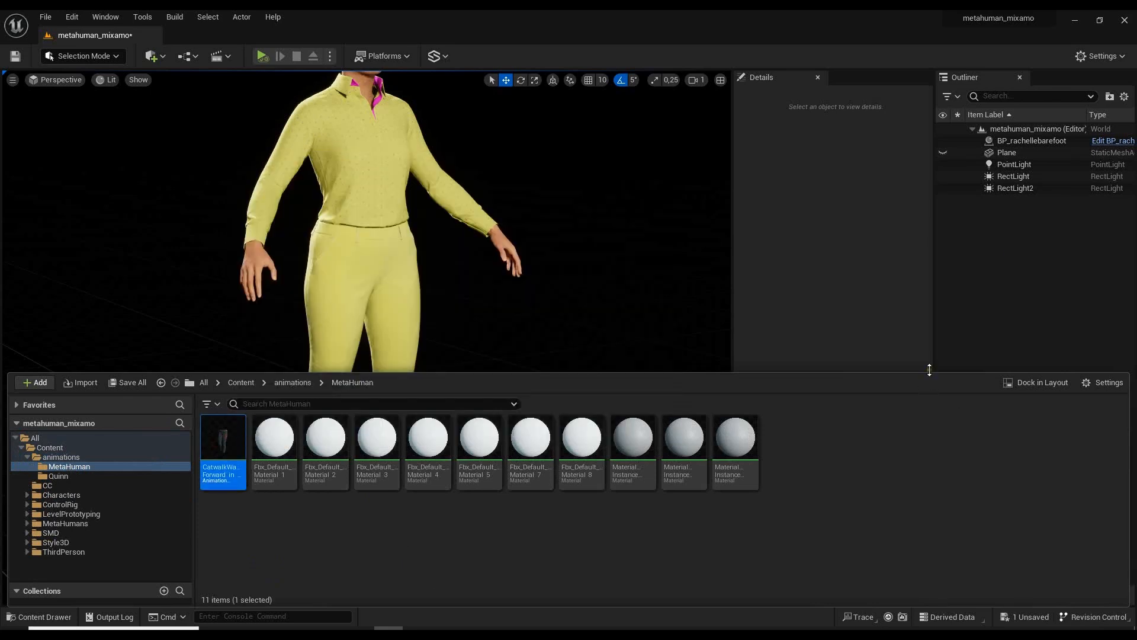
{"action": "left_click_drag", "start_coordinate": [928, 373], "coordinate": [929, 523]}
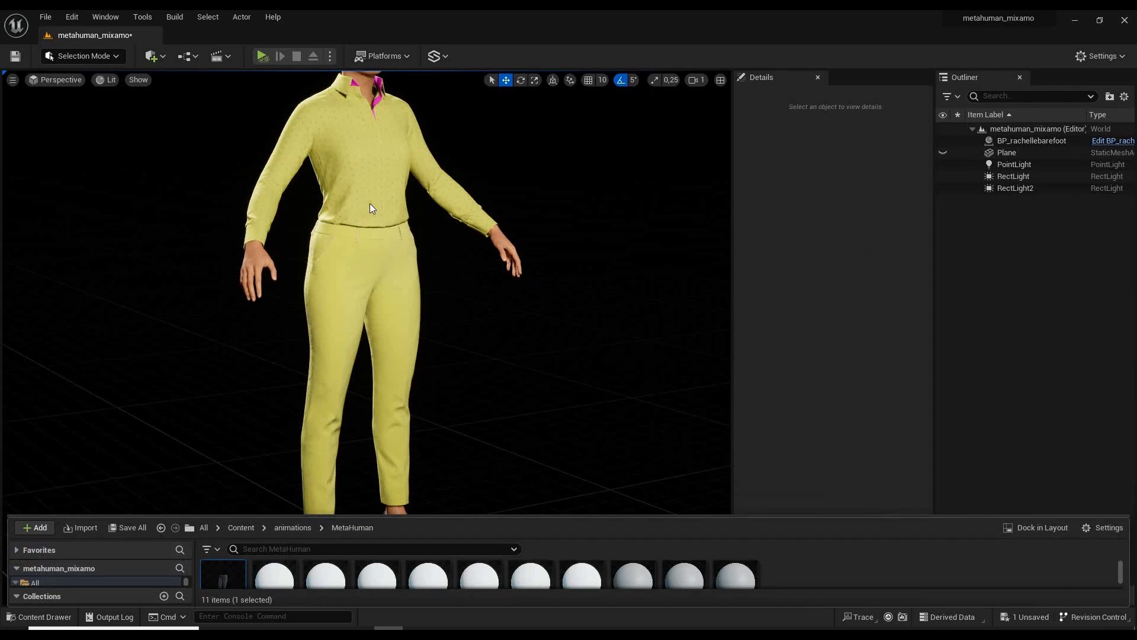
- Set the Animation Mode of the BP_rachellebarefoot character's Body component to Use Animation Asset
{"action": "left_click", "coordinate": [395, 231]}
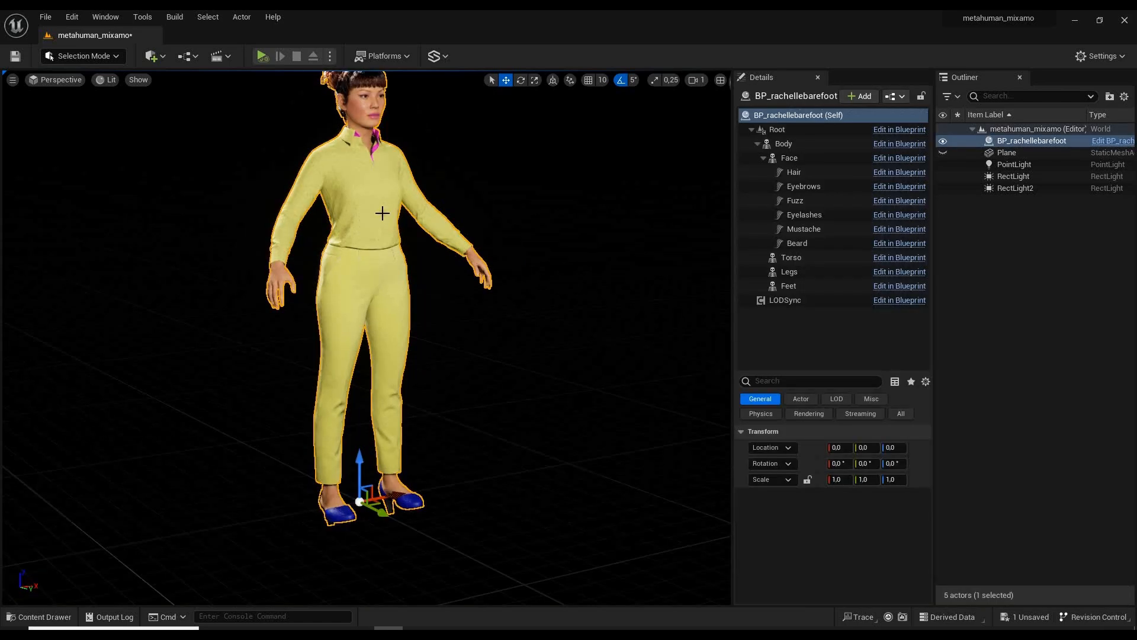
{"action": "left_click", "coordinate": [797, 142]}
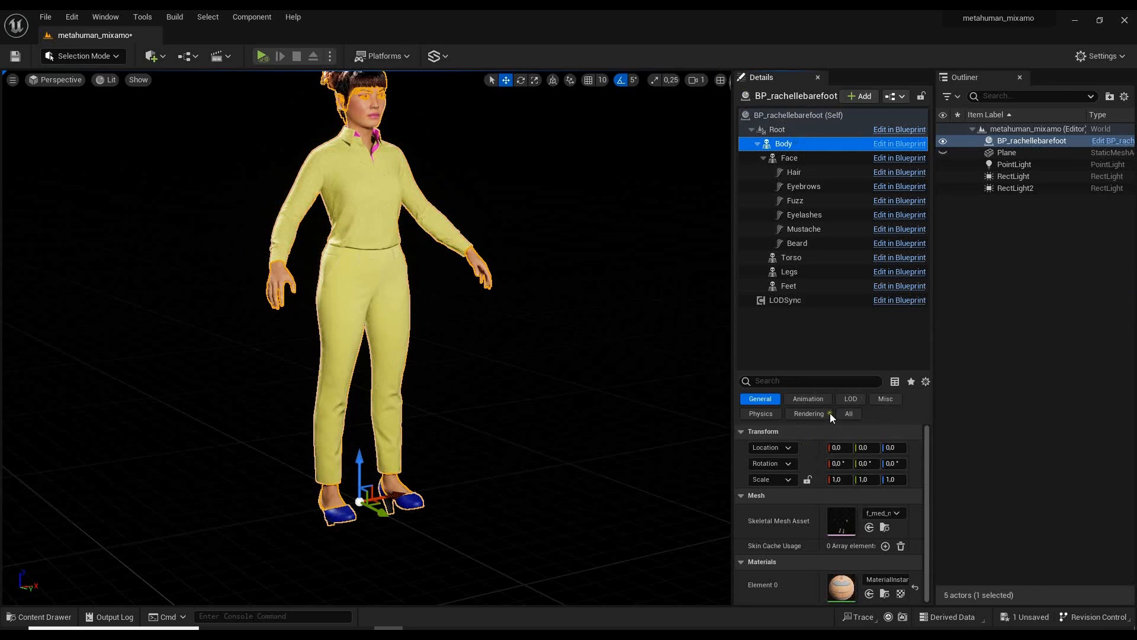
{"action": "left_click", "coordinate": [809, 398]}
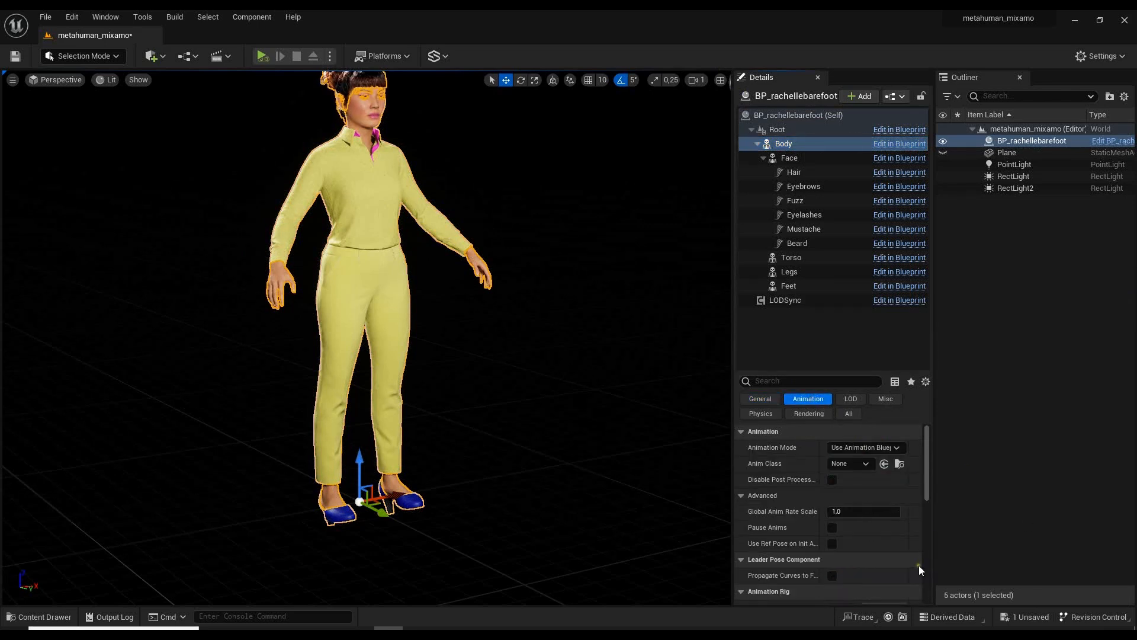
{"action": "left_click", "coordinate": [887, 448]}
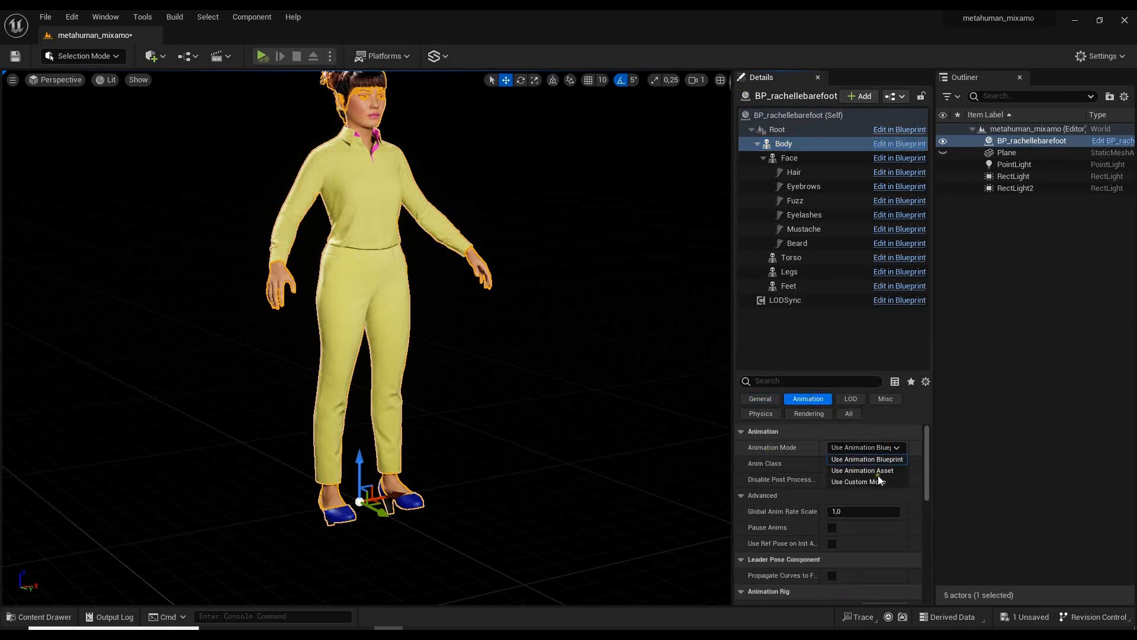
{"action": "left_click", "coordinate": [879, 473]}
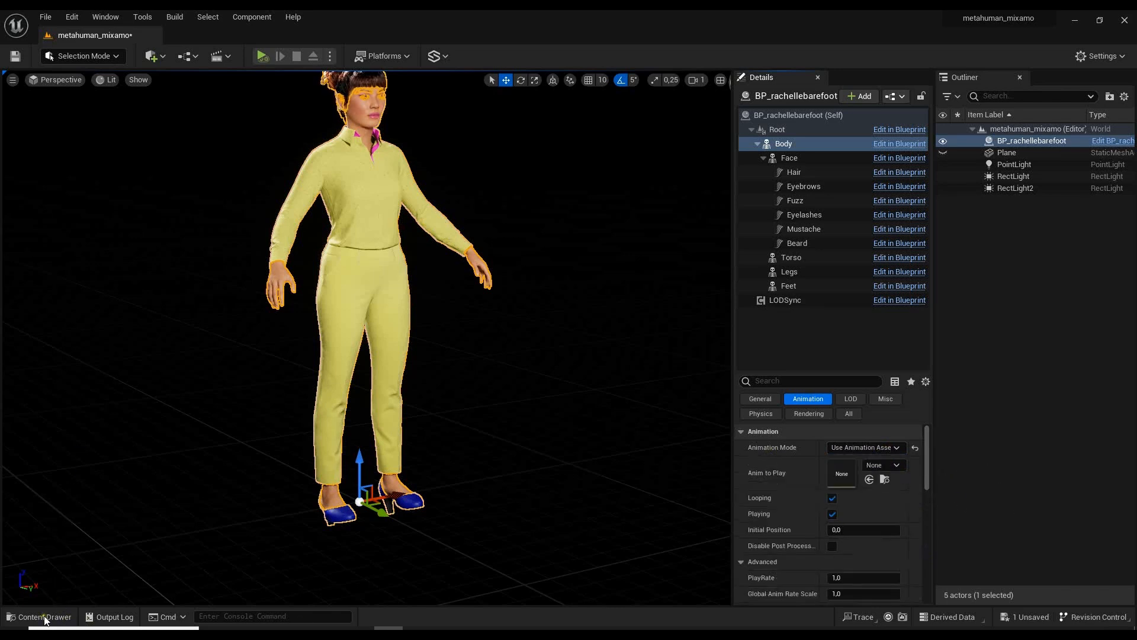
- Assign the selected CatwalkWalkForward_in_place_MH sequence as the Body component's Anim to Play
{"action": "left_click", "coordinate": [15, 617]}
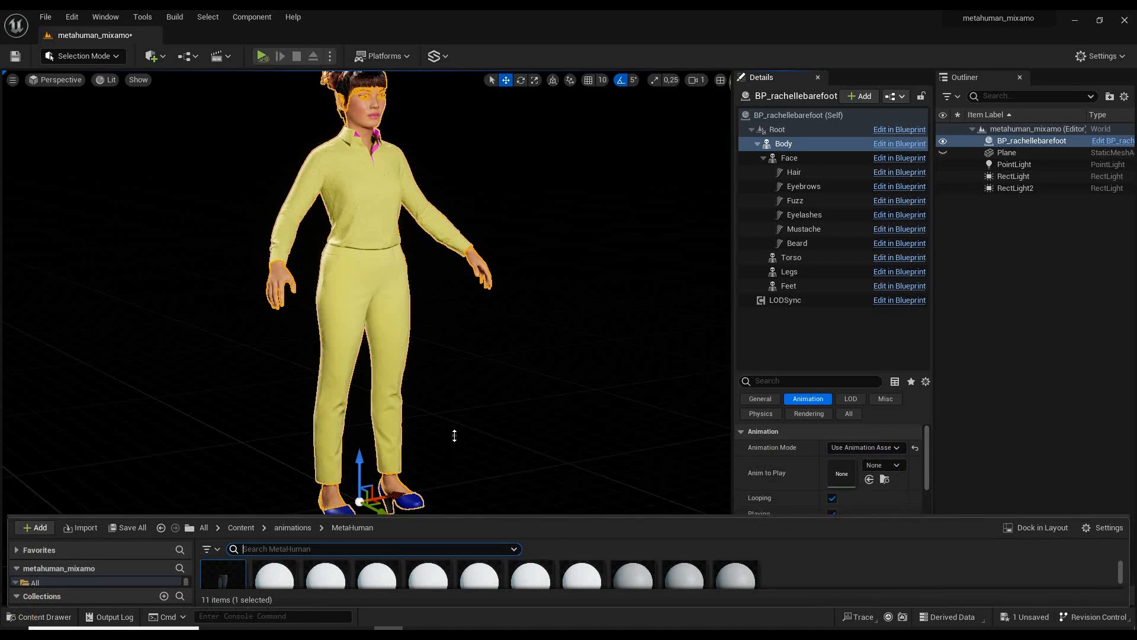
{"action": "left_click_drag", "start_coordinate": [455, 436], "coordinate": [454, 428]}
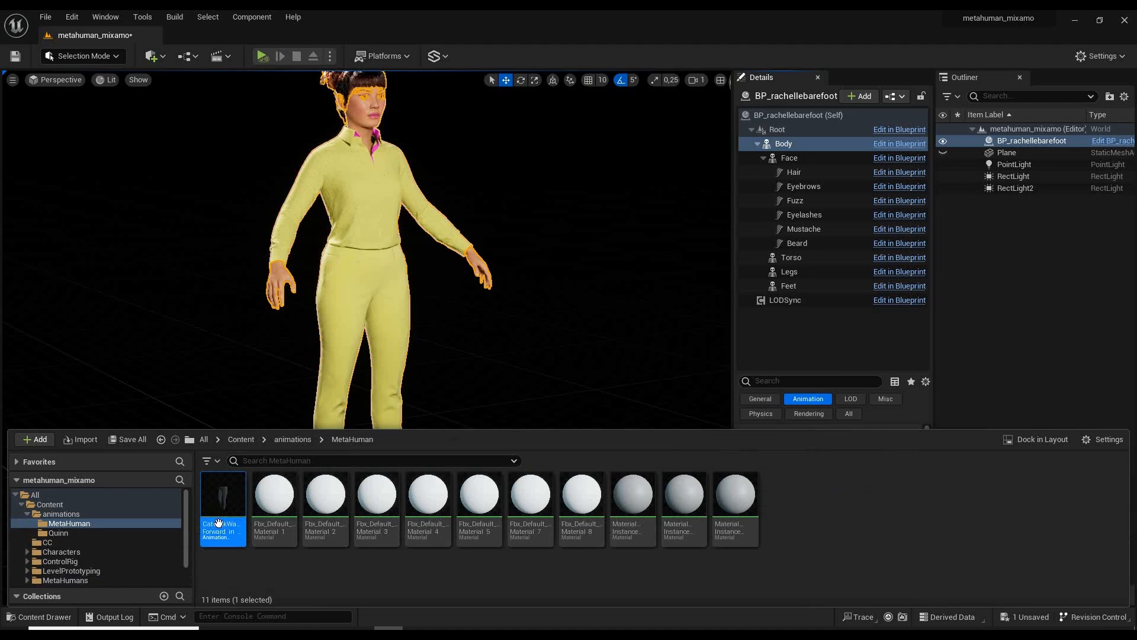
{"action": "mouse_move", "coordinate": [233, 499]}
{"action": "left_click_drag", "start_coordinate": [959, 427], "coordinate": [970, 537]}
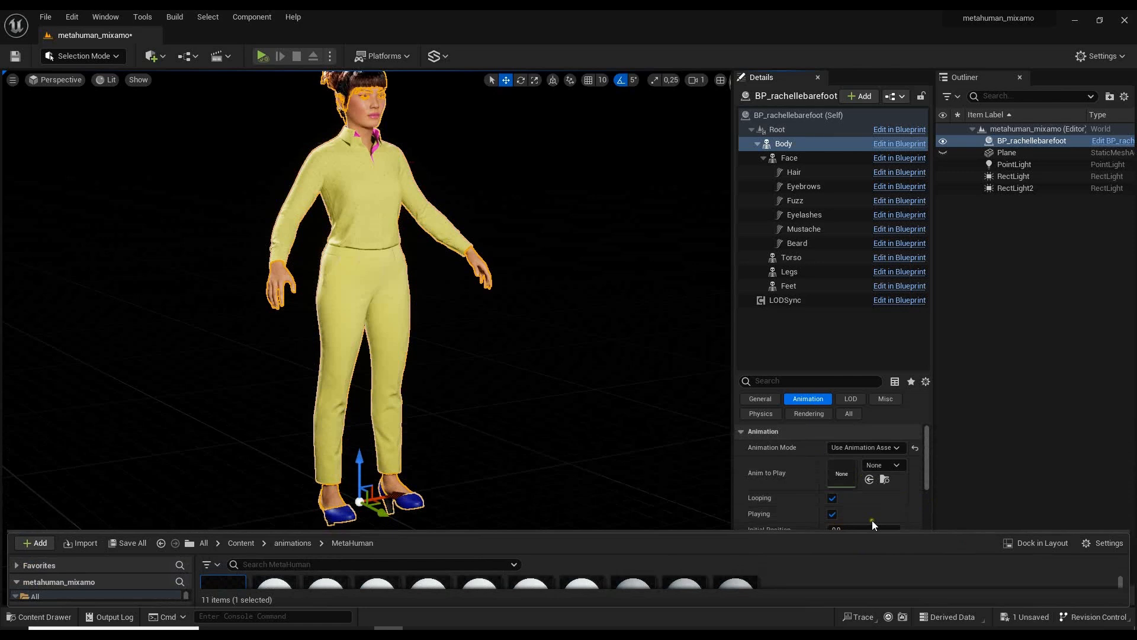
{"action": "left_click", "coordinate": [869, 479]}
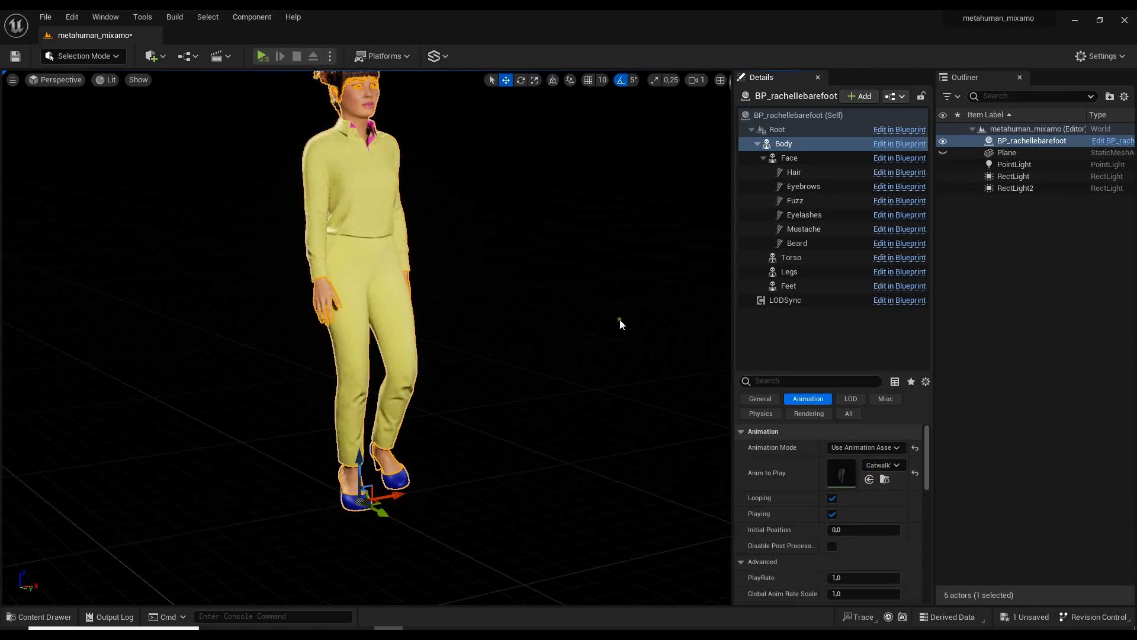
- Review the Body component's animation settings, start simulating the level to play the catwalk animation, and deselect the character
{"action": "left_click_drag", "start_coordinate": [620, 319], "coordinate": [593, 328], "text": "alt"}
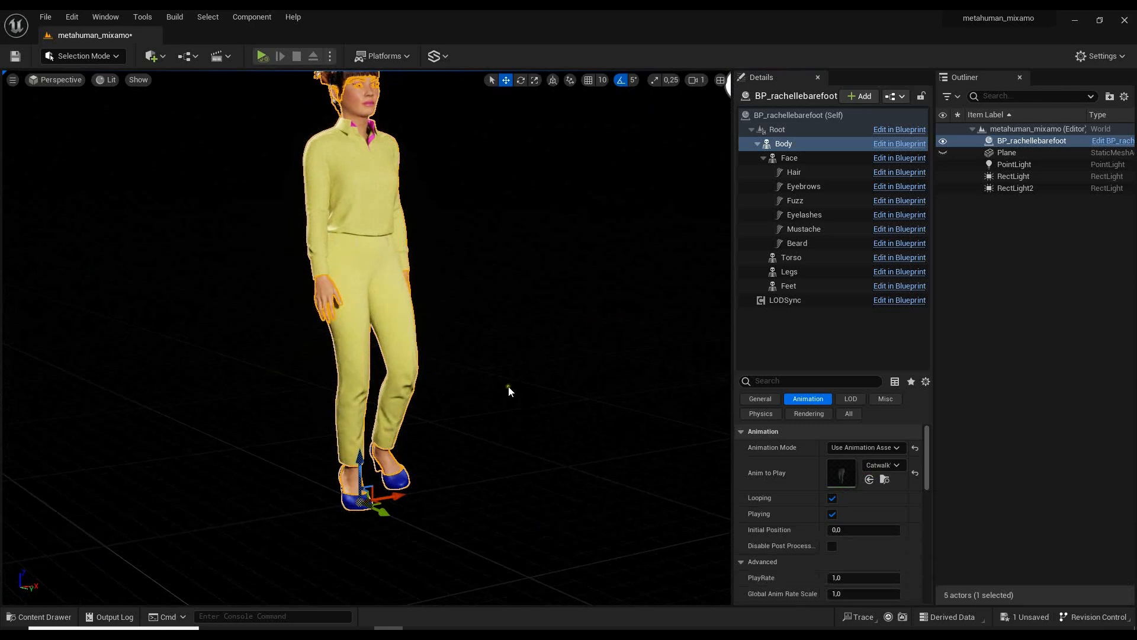
{"action": "left_click", "coordinate": [519, 347]}
{"action": "left_click", "coordinate": [403, 355]}
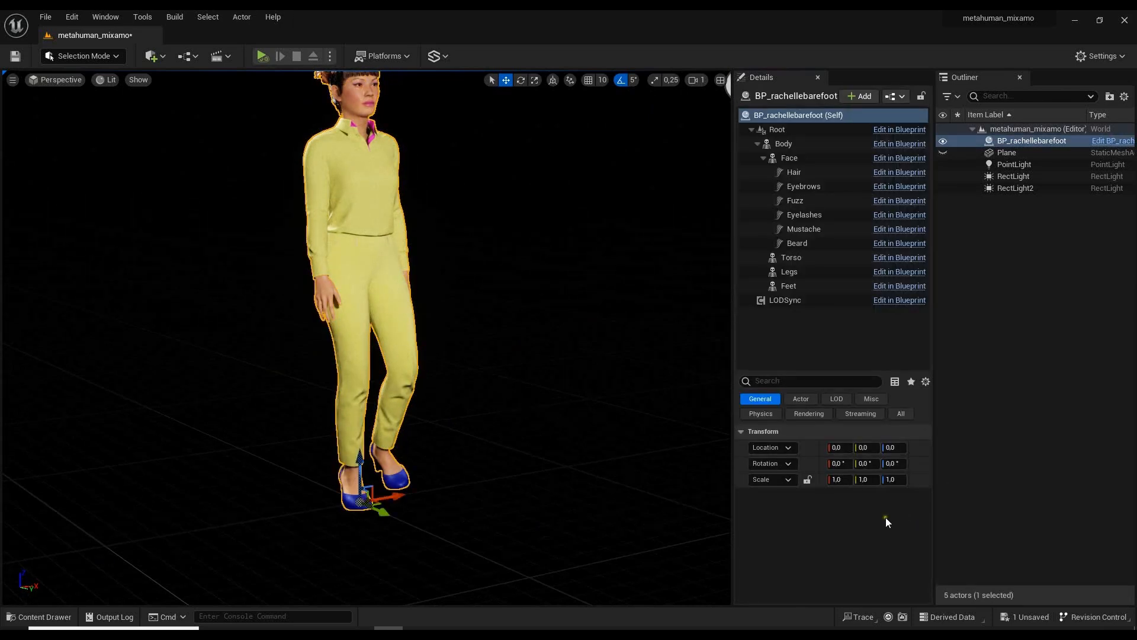
{"action": "left_click", "coordinate": [803, 142]}
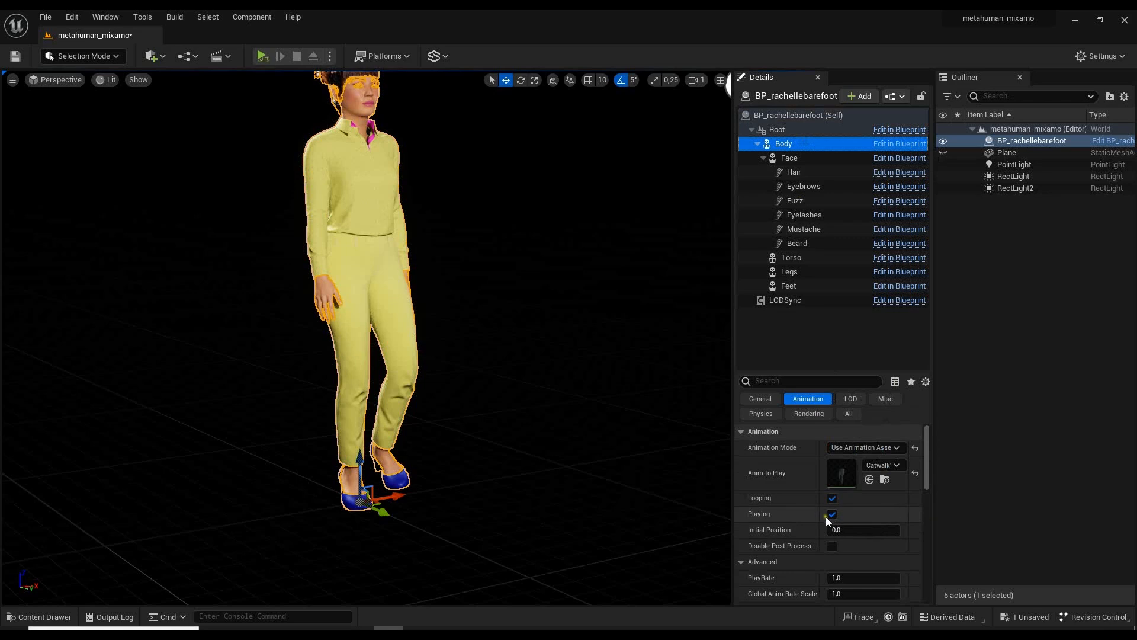
{"action": "left_click", "coordinate": [261, 56]}
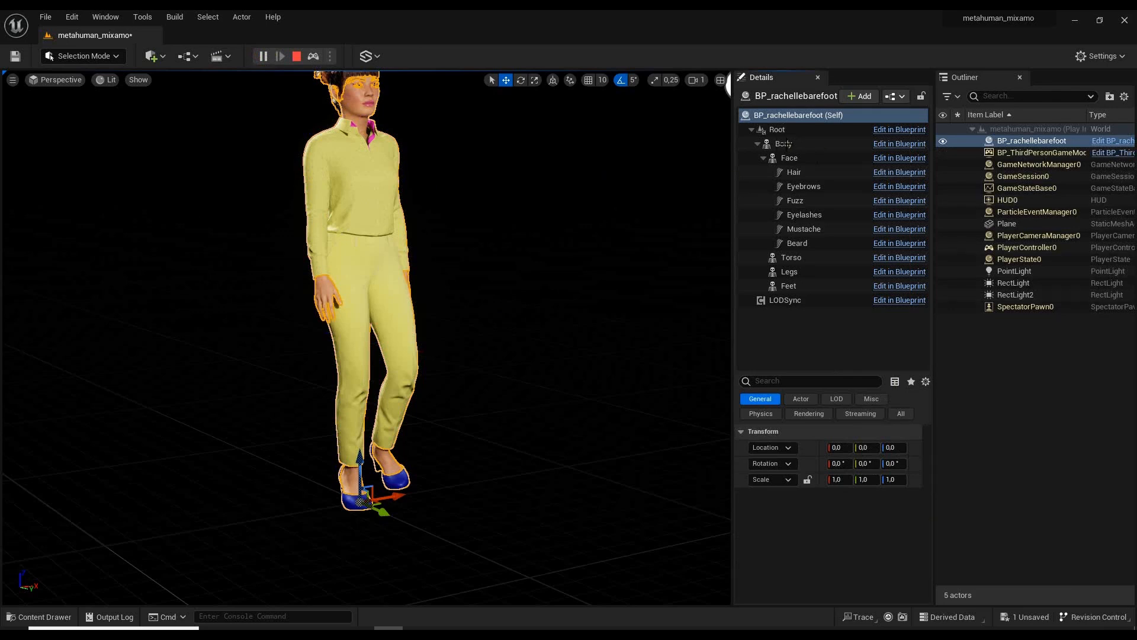
{"action": "left_click", "coordinate": [625, 226]}
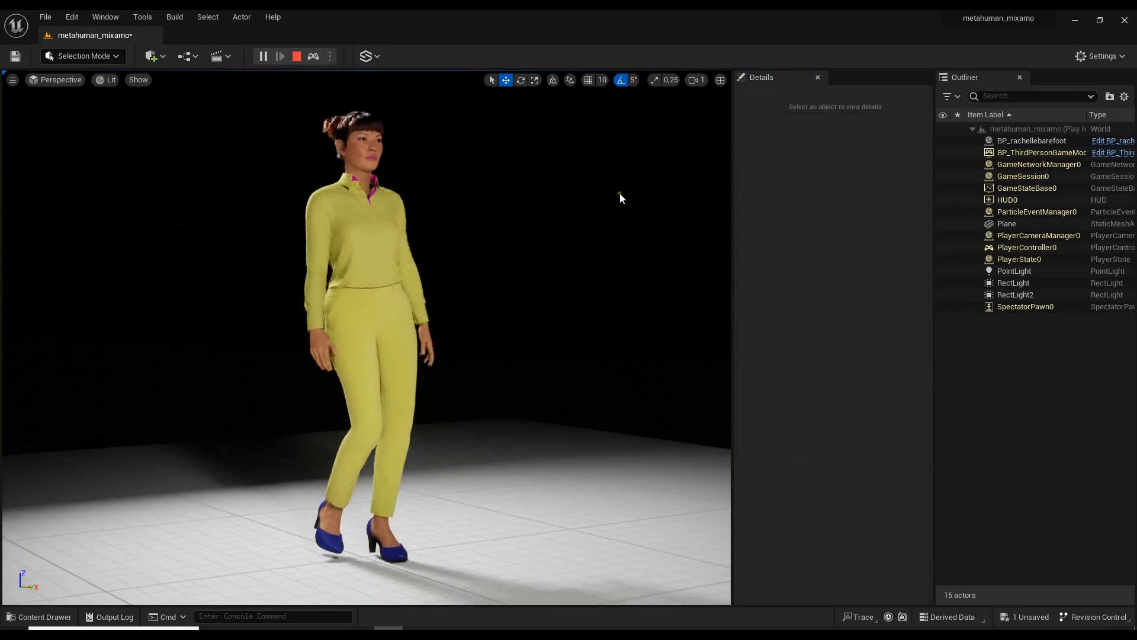
- Examine the shoes up close from the front and side while the character walks in the simulation
{"action": "right_click_drag", "start_coordinate": [619, 193], "coordinate": [619, 213]}
{"action": "scroll", "coordinate": [494, 529], "scroll_direction": "up", "scroll_amount": 3}
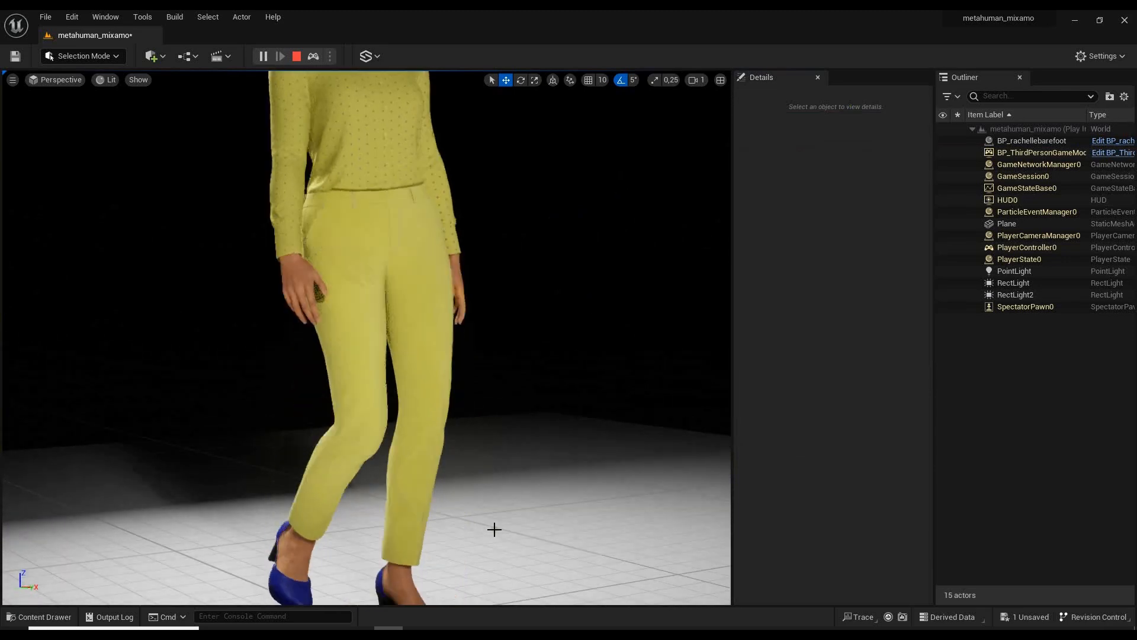
{"action": "left_click_drag", "start_coordinate": [567, 378], "coordinate": [566, 386], "text": "alt"}
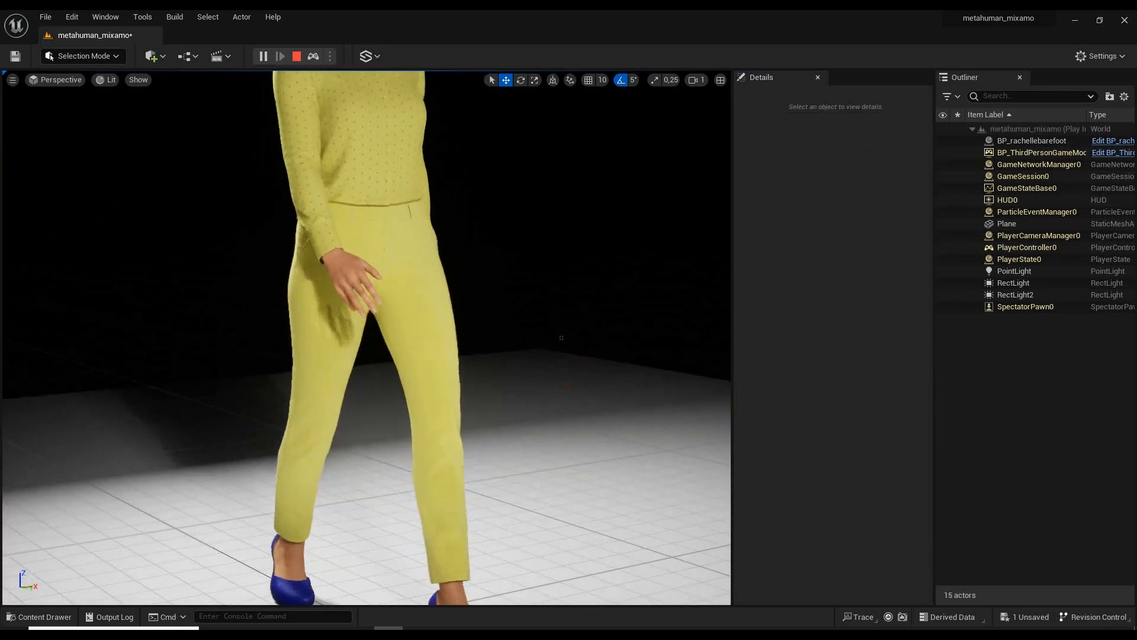
{"action": "right_click_drag", "start_coordinate": [561, 337], "coordinate": [562, 368]}
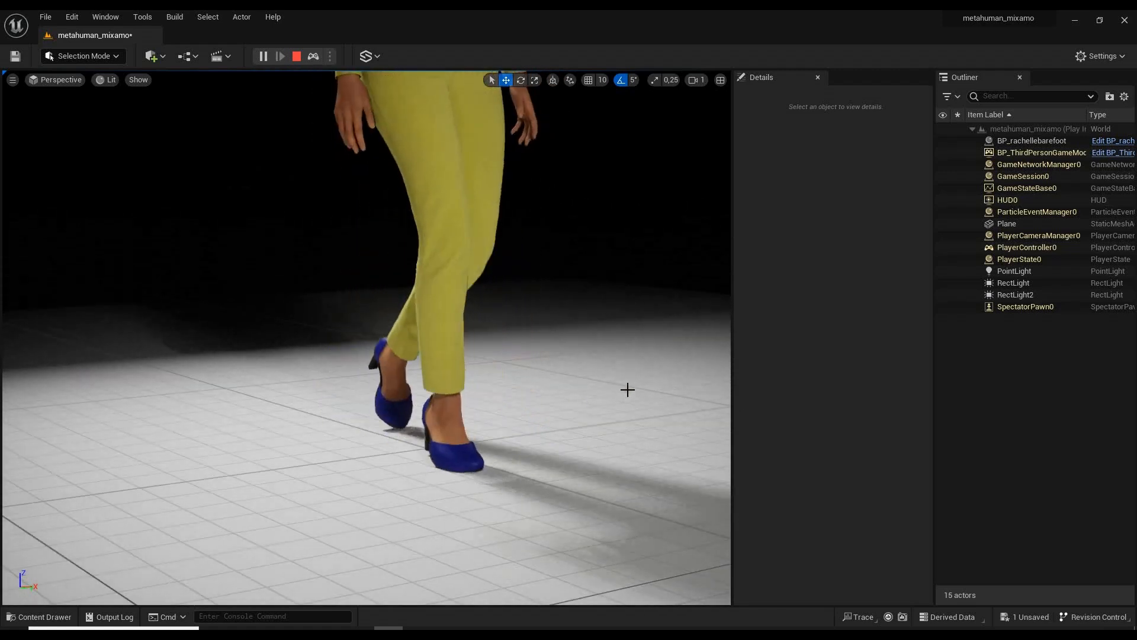
{"action": "left_click_drag", "start_coordinate": [628, 390], "coordinate": [722, 402], "text": "alt"}
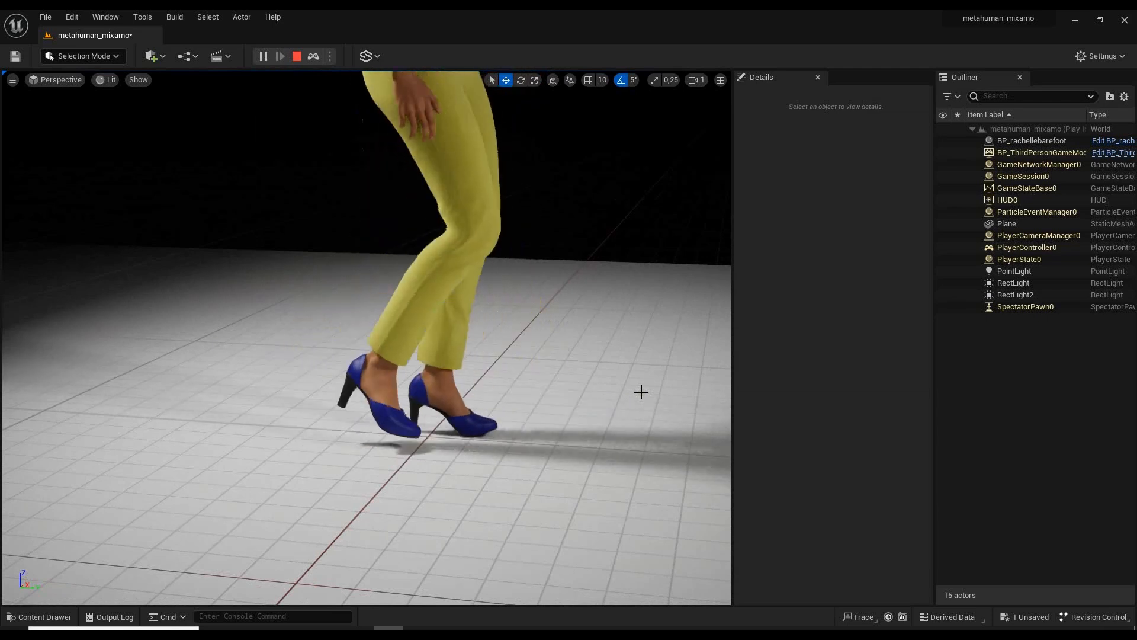
- Inspect the shoes from both sides and the front while the catwalk animation plays, and stop the simulation
{"action": "left_click_drag", "start_coordinate": [607, 244], "coordinate": [474, 248], "text": "alt"}
{"action": "left_click_drag", "start_coordinate": [667, 298], "coordinate": [474, 292], "text": "alt"}
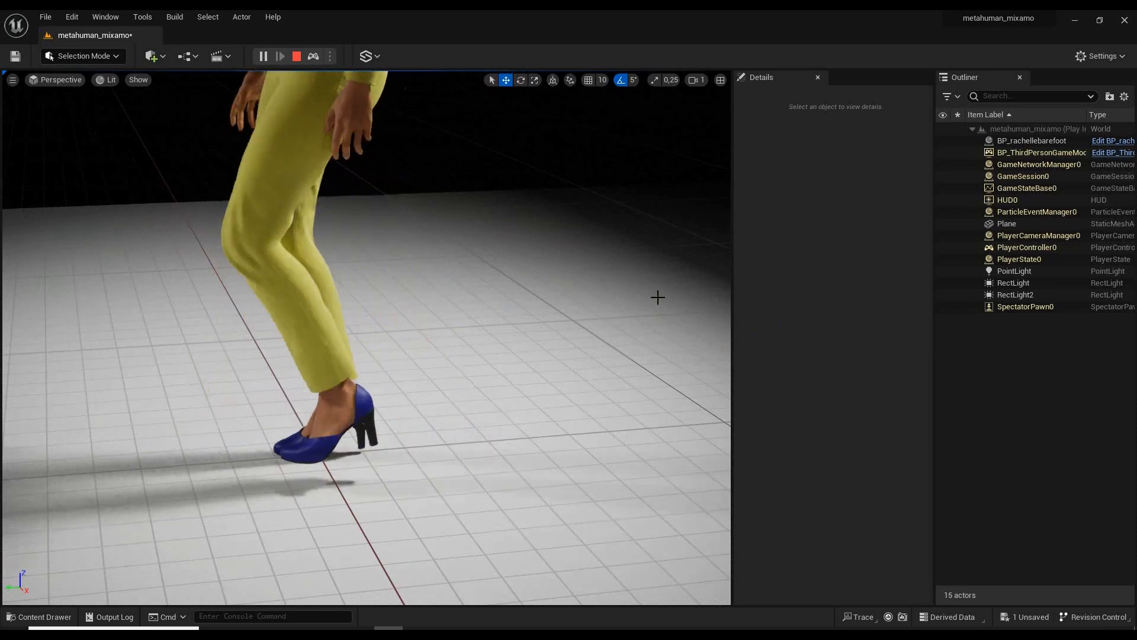
{"action": "left_click_drag", "start_coordinate": [590, 315], "coordinate": [728, 291], "text": "alt"}
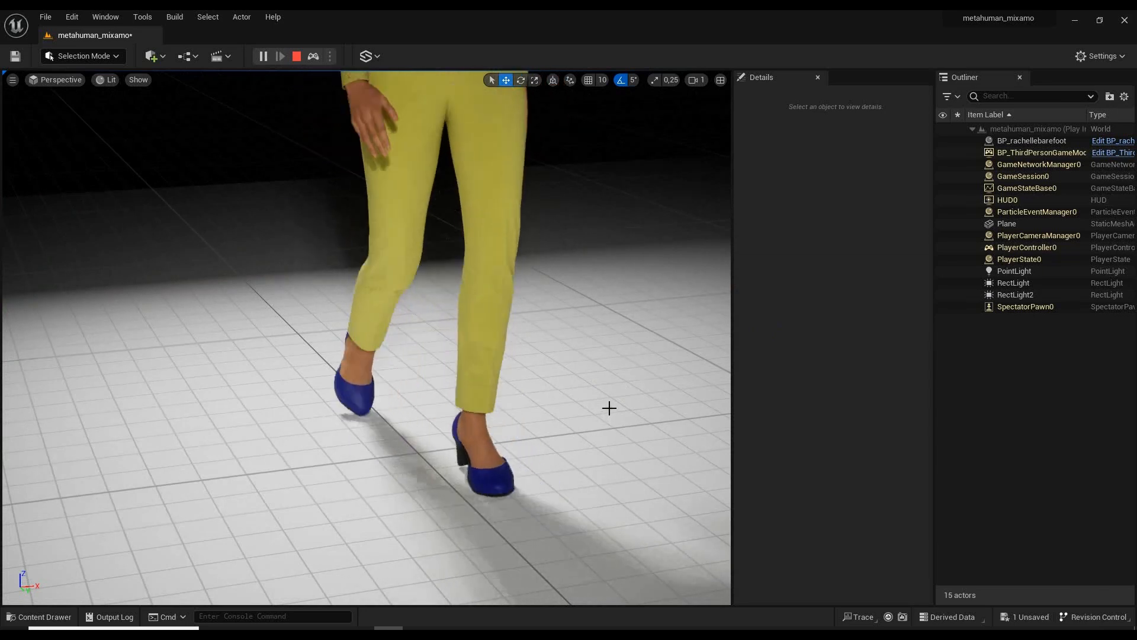
{"action": "mouse_move", "coordinate": [628, 434]}
{"action": "left_mouse_down", "text": "alt"}
{"action": "mouse_move", "coordinate": [681, 434]}
{"action": "mouse_move", "coordinate": [612, 434]}
{"action": "left_mouse_up", "text": "alt"}
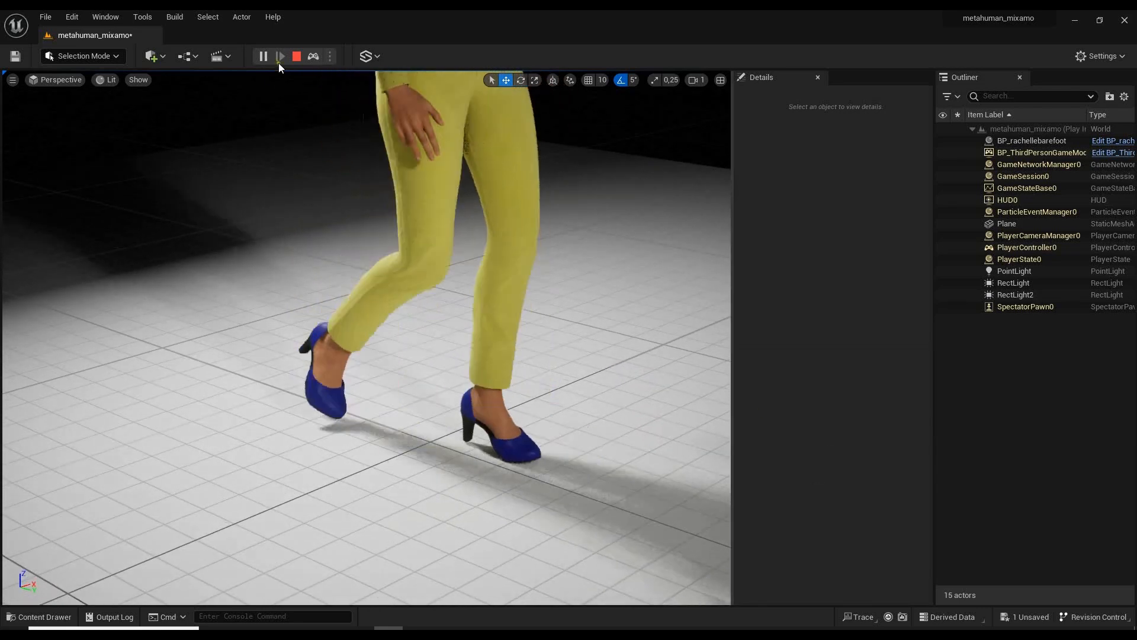
{"action": "left_click", "coordinate": [295, 55]}
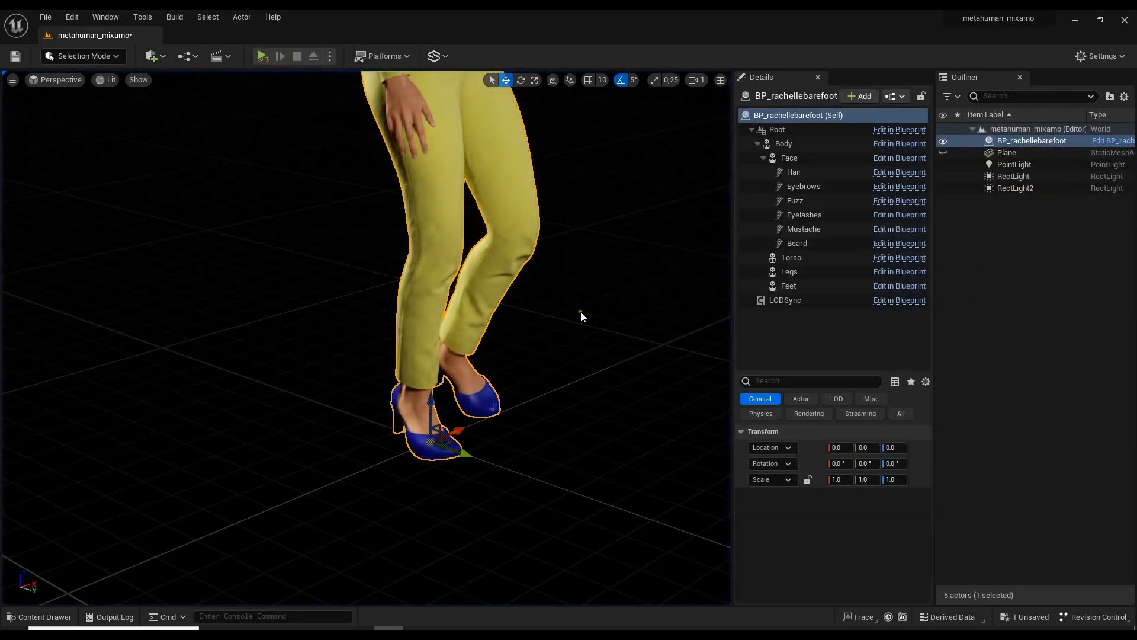
- View the posed legs and shoes from the side and front, select the BP_rachellebarefoot character, and start simulating the level again
{"action": "left_click", "coordinate": [581, 311]}
{"action": "left_click_drag", "start_coordinate": [581, 349], "coordinate": [667, 347], "text": "alt"}
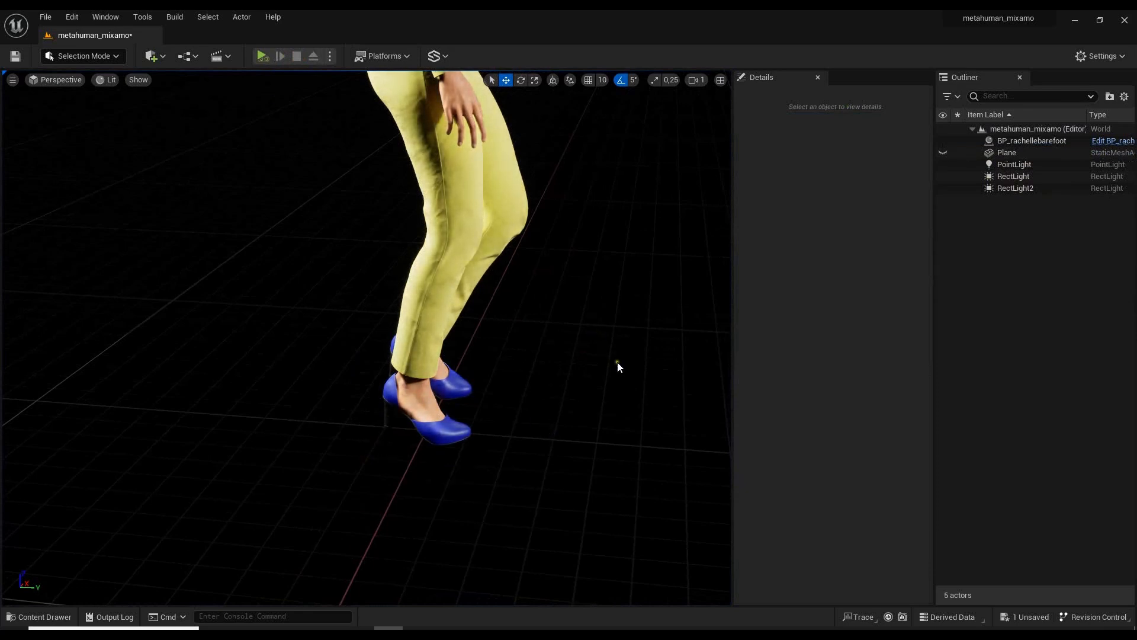
{"action": "left_click_drag", "start_coordinate": [618, 366], "coordinate": [627, 318], "text": "alt"}
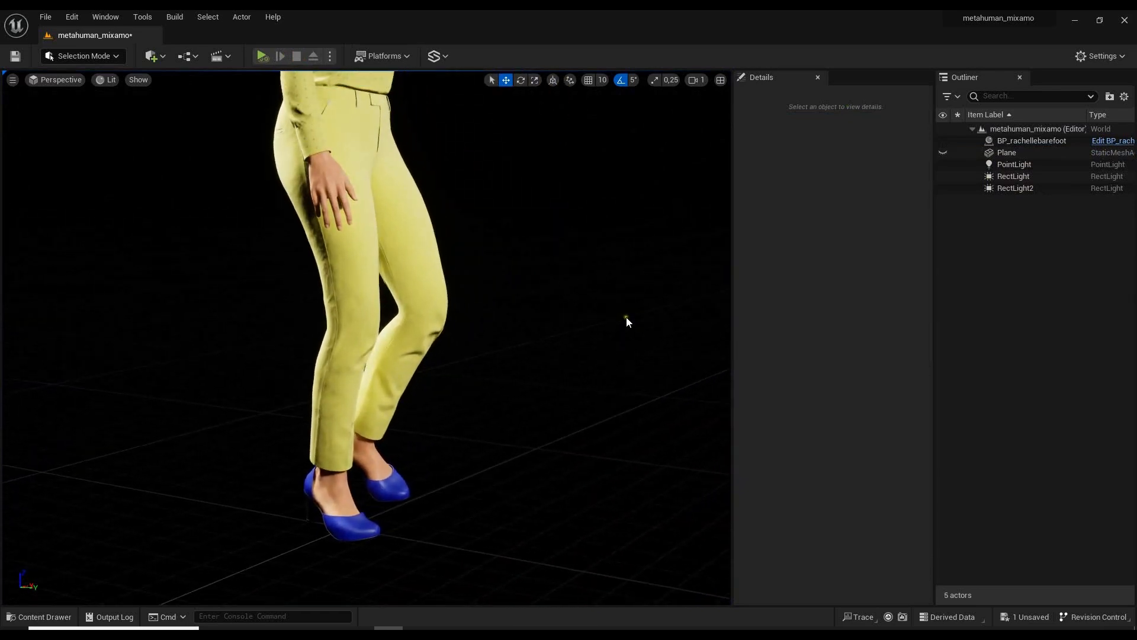
{"action": "left_click", "coordinate": [333, 378]}
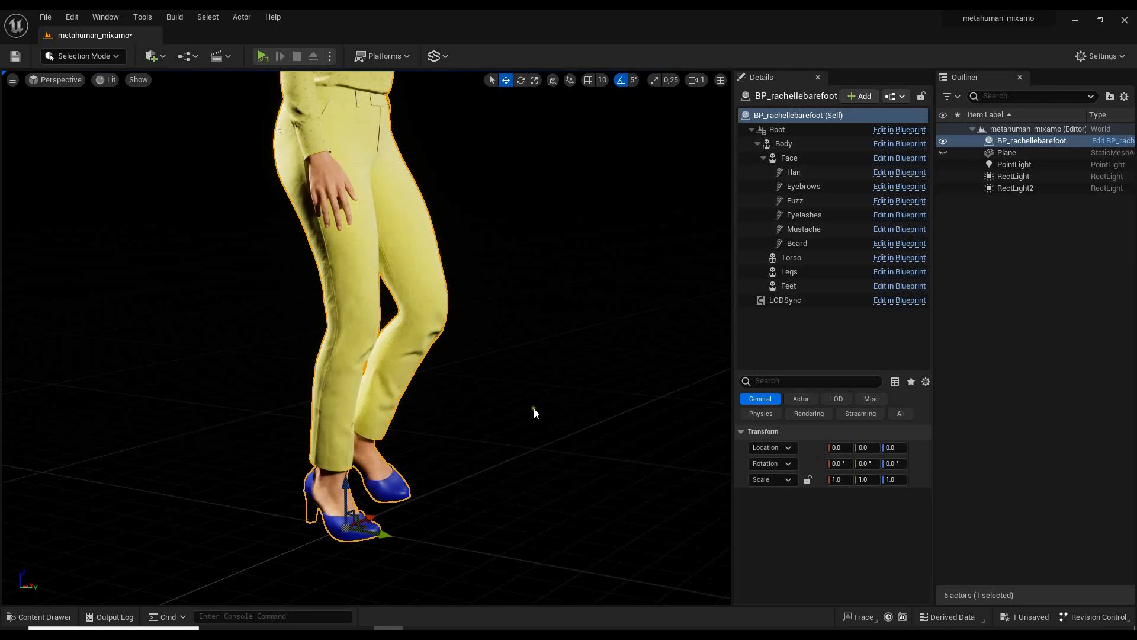
{"action": "left_click_drag", "start_coordinate": [580, 350], "coordinate": [342, 357], "text": "alt"}
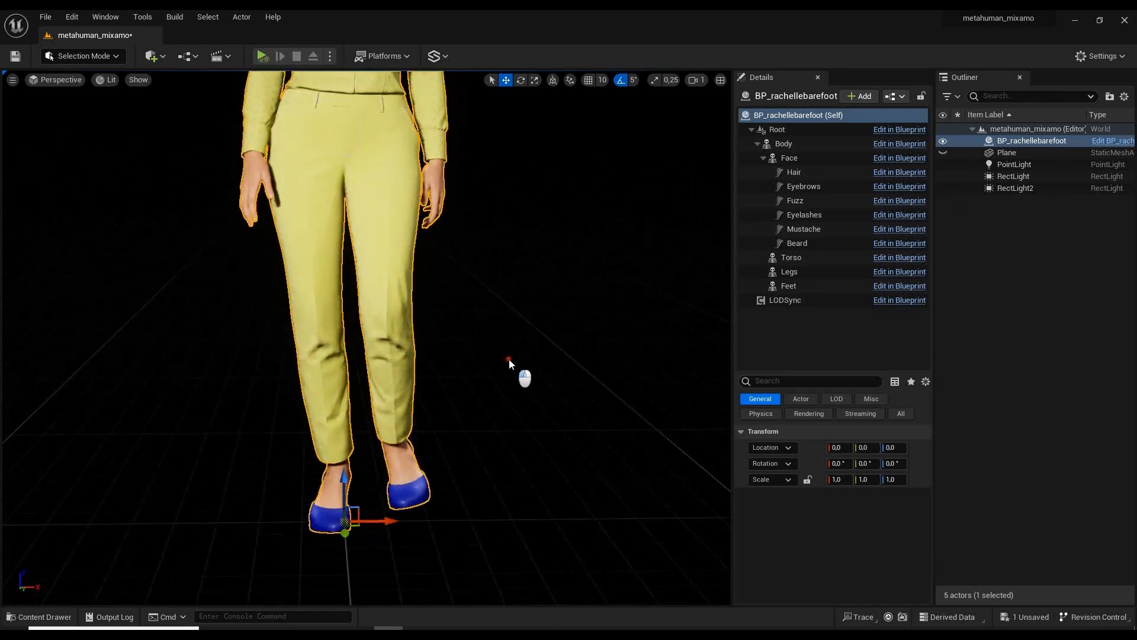
{"action": "key", "text": "alt+p"}
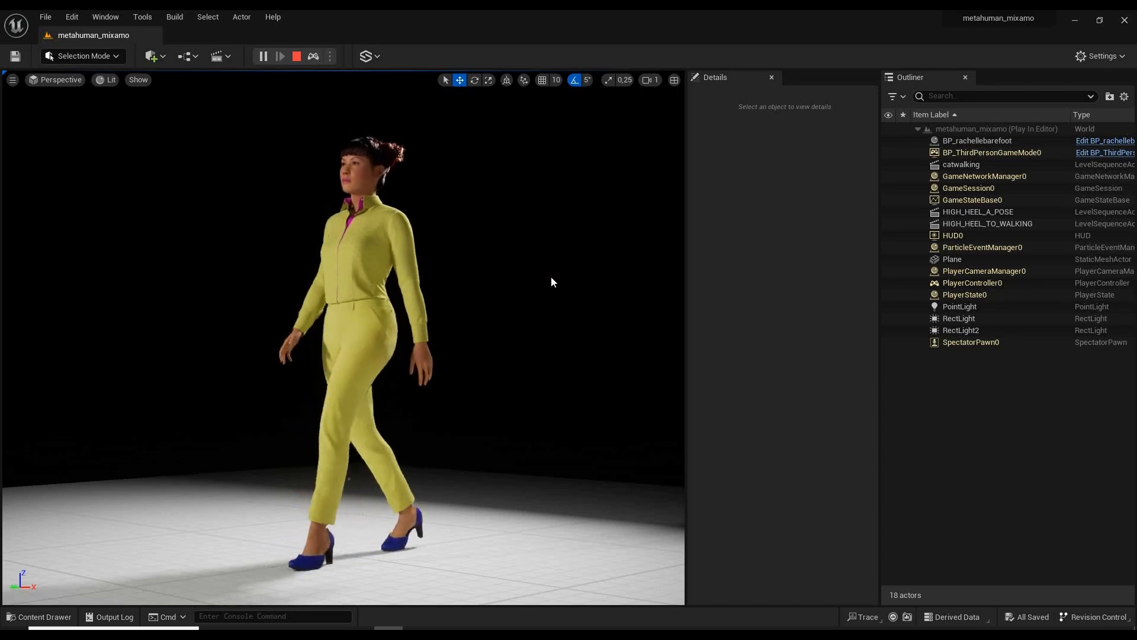